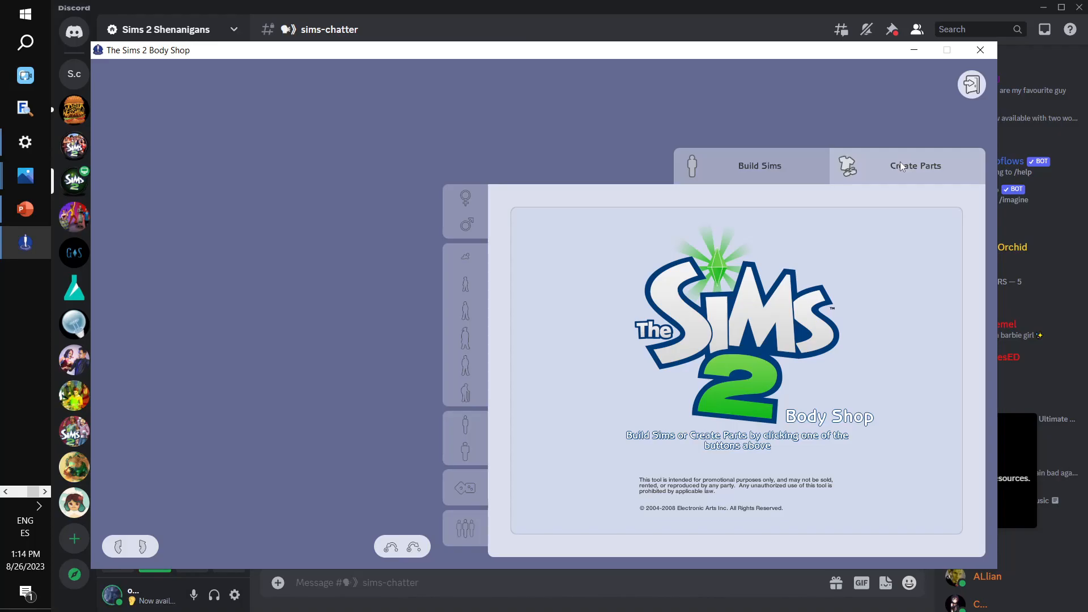
- Start a new genetics project for an adult female skin tone based on Gryning - Final Duet Lilac
left_click(901, 163)
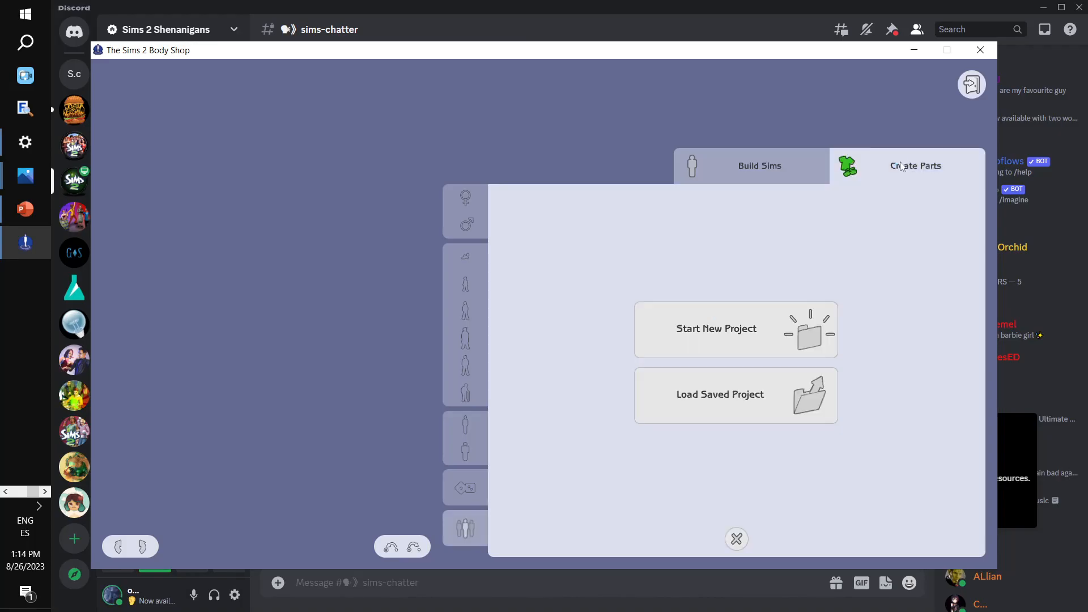
left_click(778, 338)
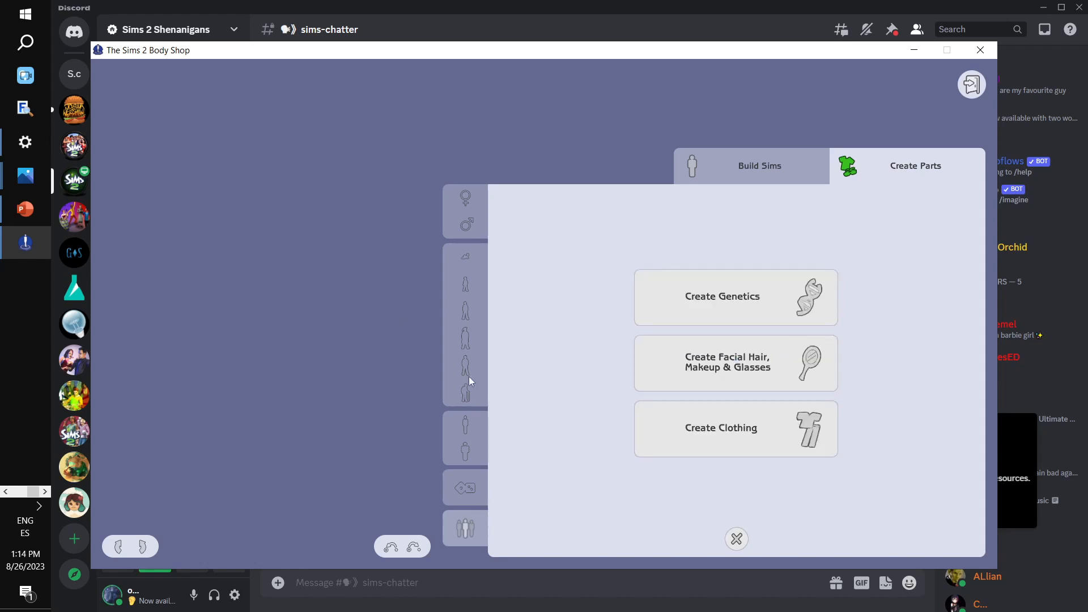
left_click(680, 298)
left_click(534, 270)
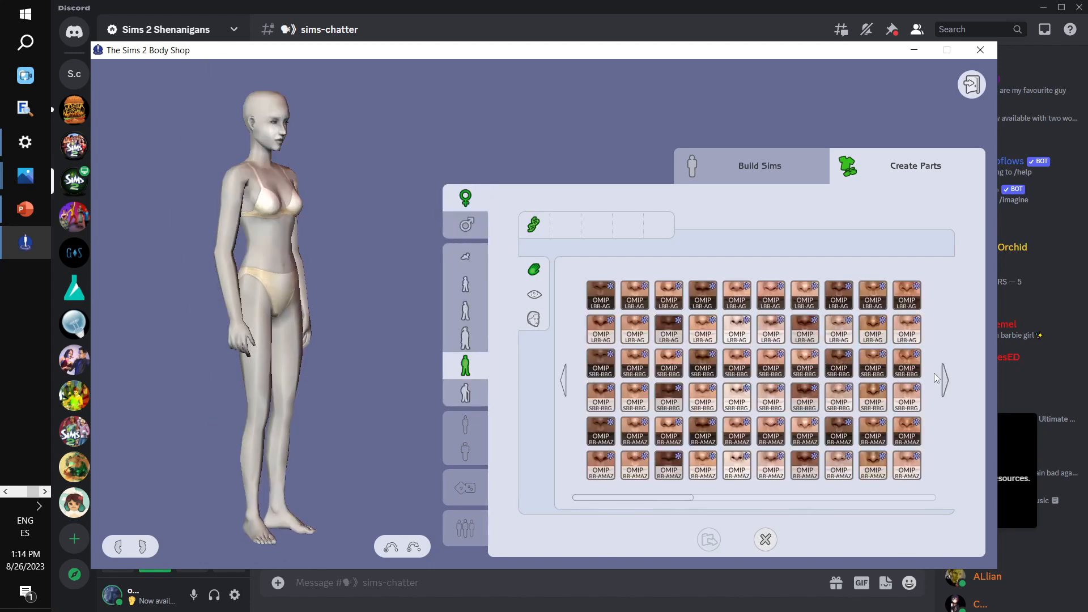
left_click(945, 381)
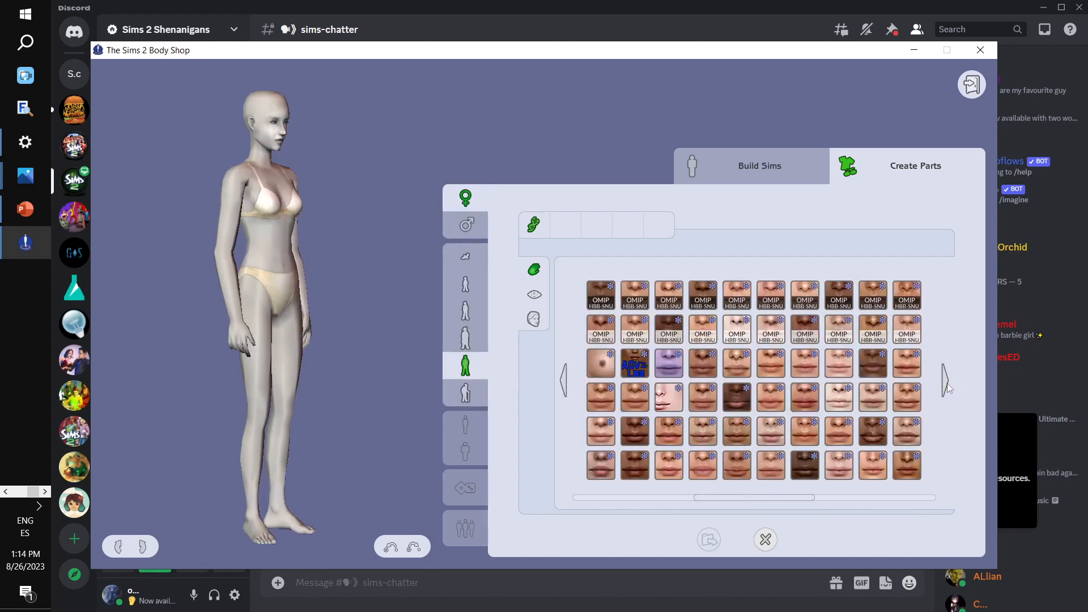
left_click(666, 361)
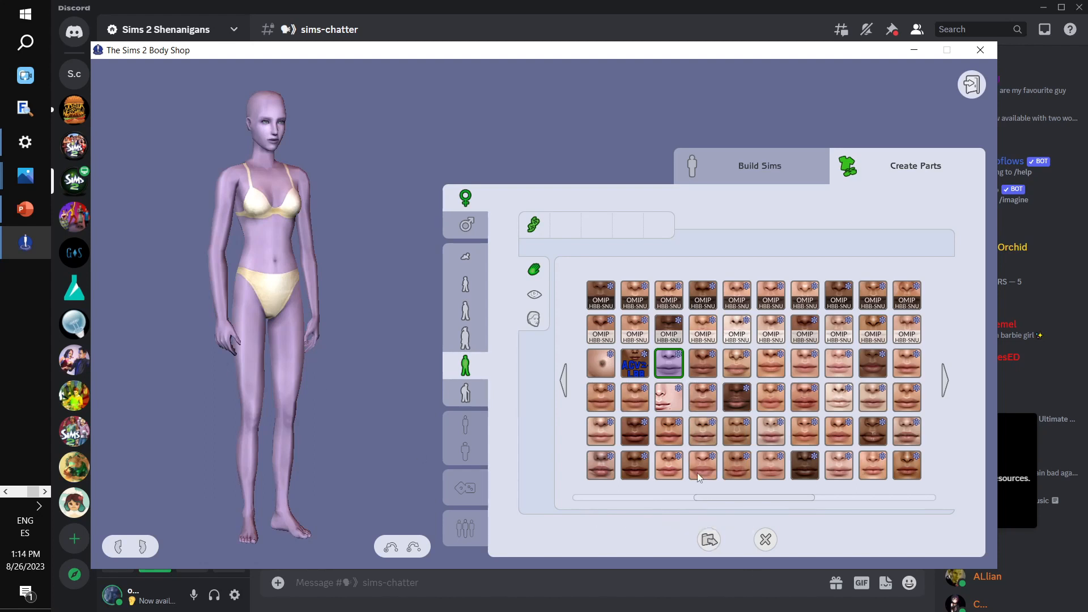
- Export the chosen skin tone's textures as a project named LilacSBB-BBG
left_click(709, 540)
key("XF86AudioLowerVolume")
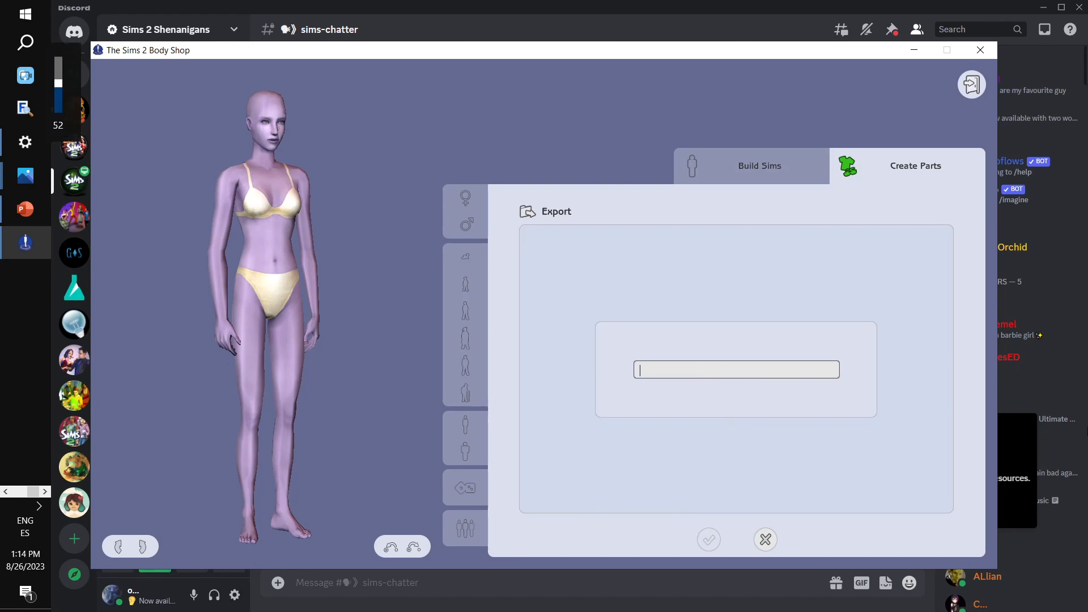
type("LilacH")
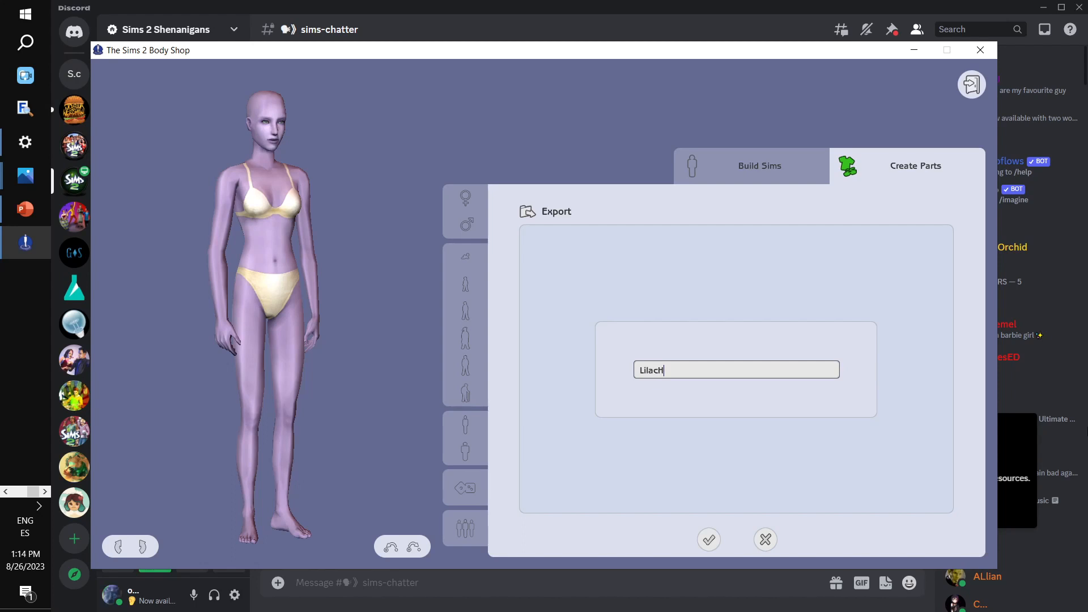
key("BackSpace")
type("SBB-BBG")
left_click(709, 540)
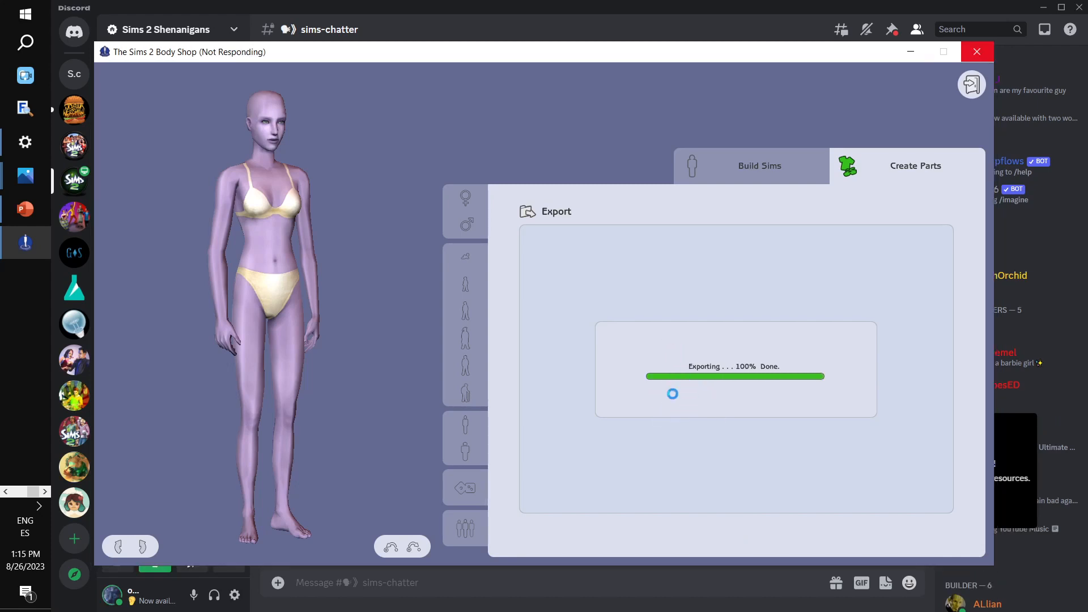
- Enter "Grynning Lilac- OMIP SBB/BBG" as the description of the skin project
left_click(701, 484)
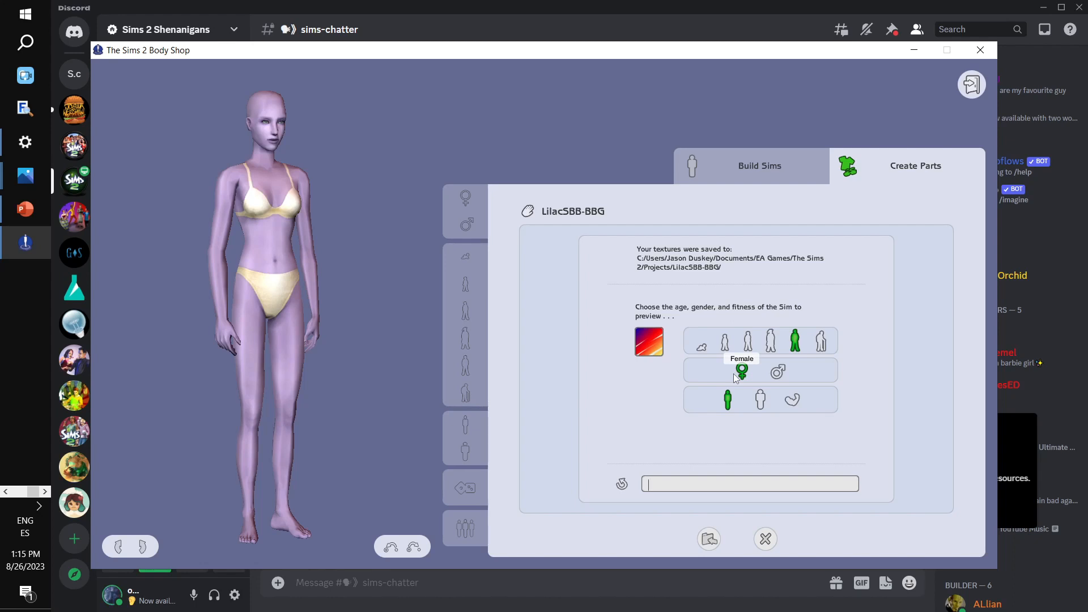
type("Grynning Lilac- OMIP SBB/BBG")
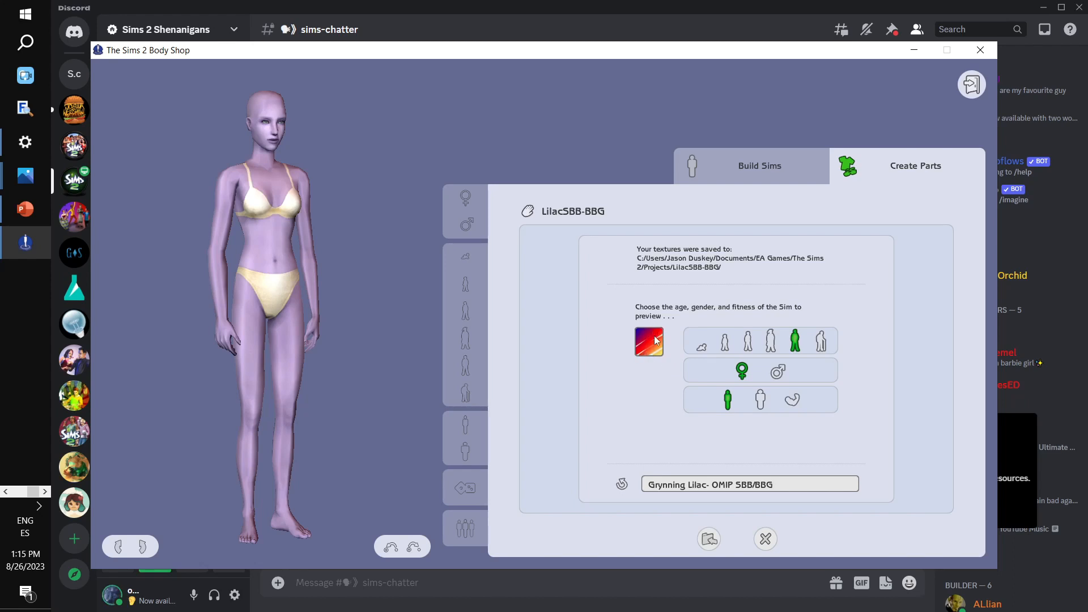
- Import the LilacSBB-BBG skin project into the game and close Body Shop
left_click(715, 542)
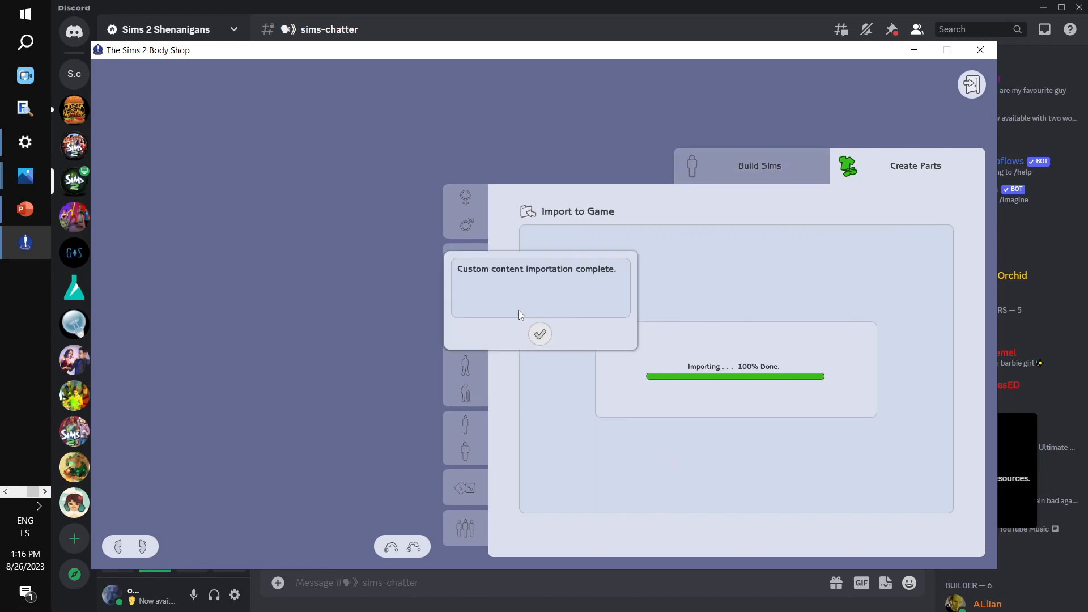
left_click(540, 334)
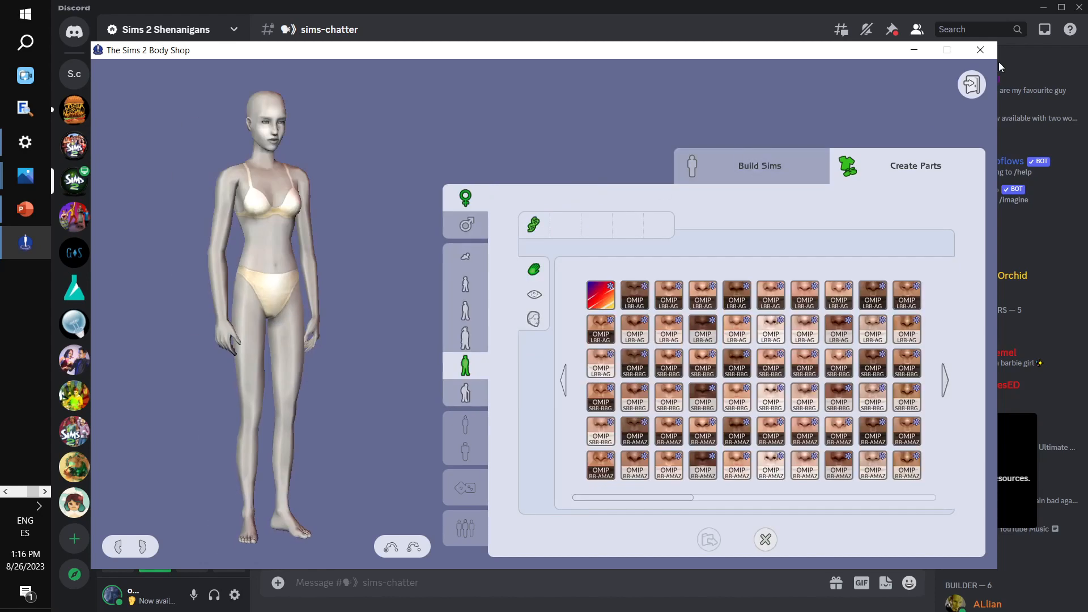
left_click(983, 48)
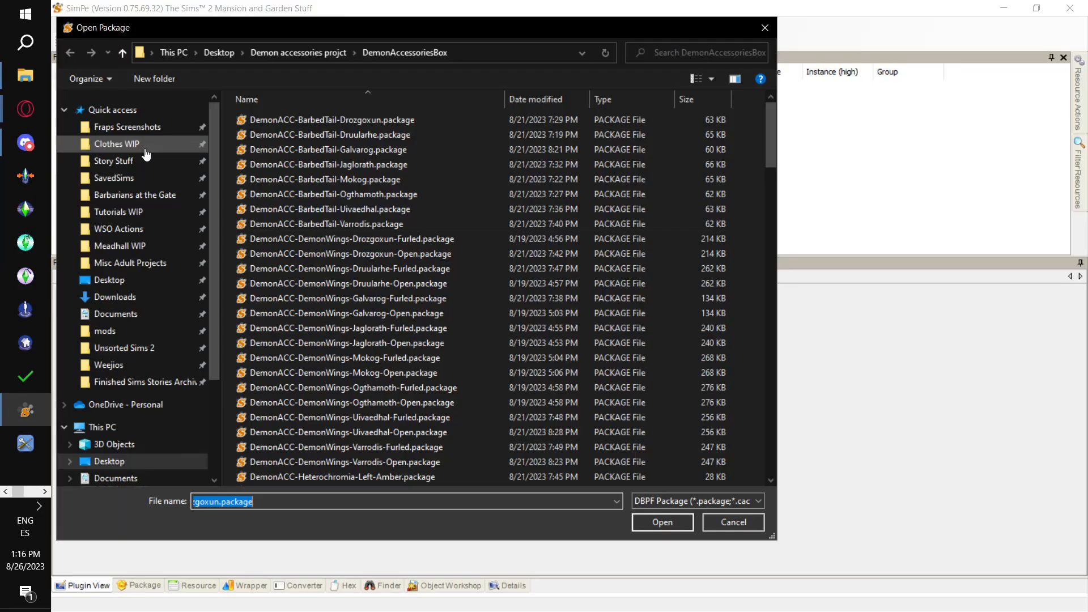
- In SimPE, open 3e440f4c_LilacSBB-BBG.package from the SavedSims folder of Documents > EA Games > The Sims 2
left_click(205, 178)
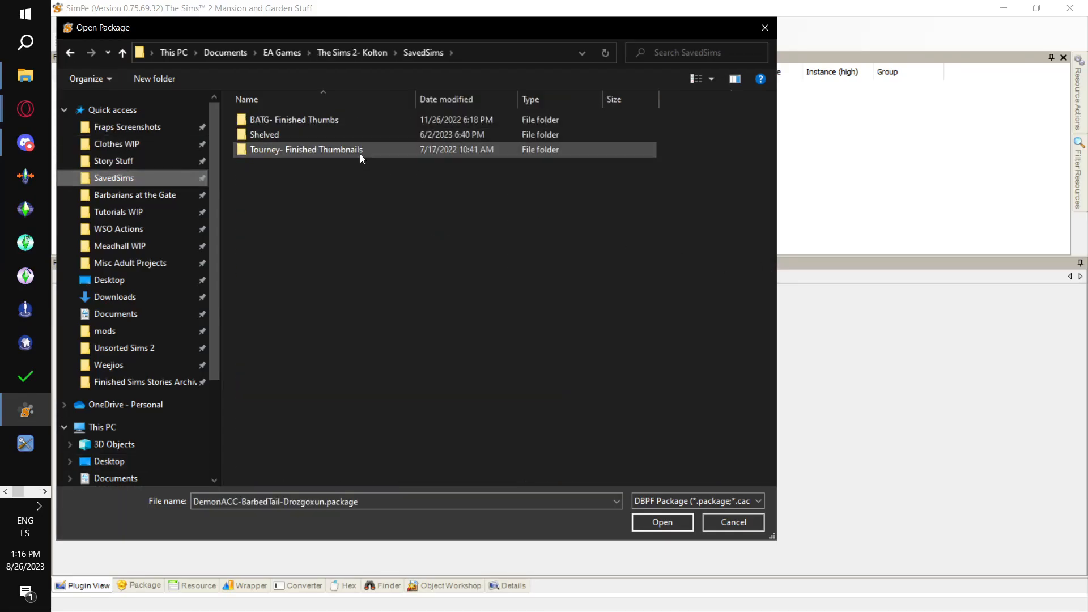
left_click(289, 52)
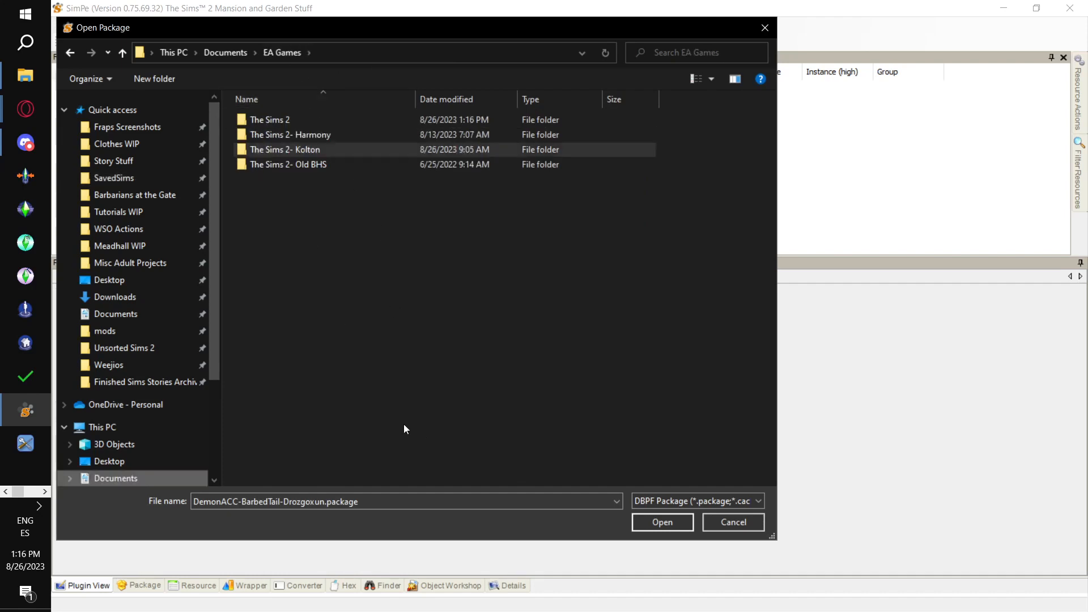
double_click(290, 118)
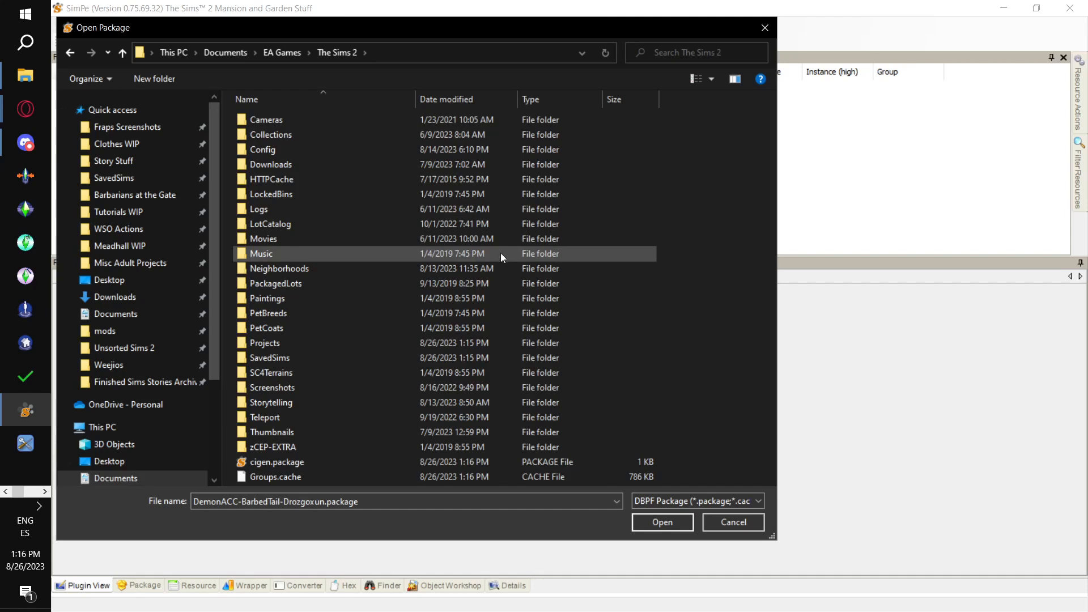
double_click(491, 364)
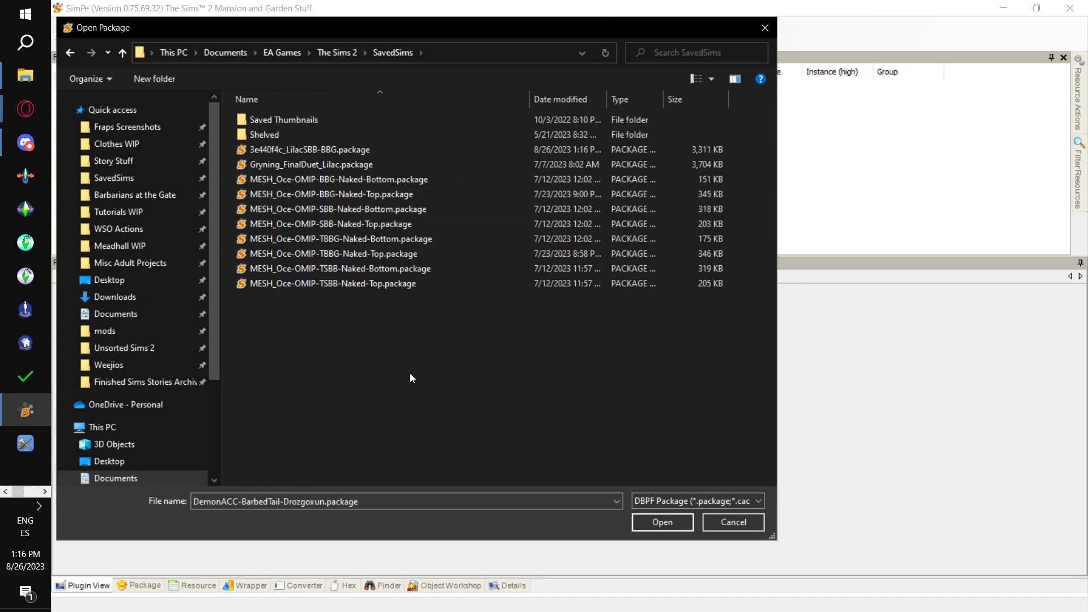
double_click(338, 150)
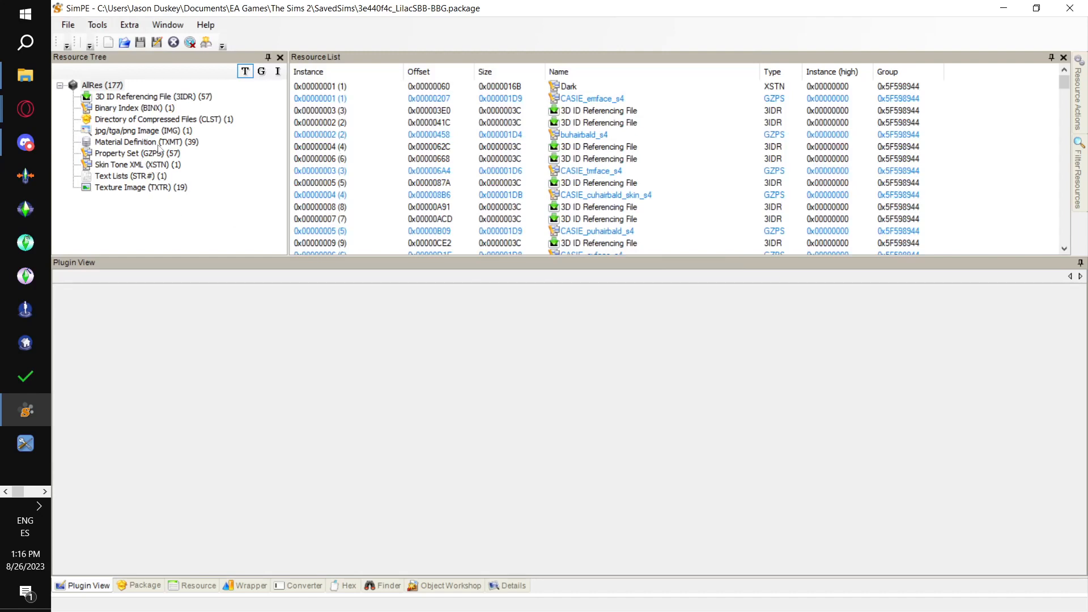
left_click(159, 131)
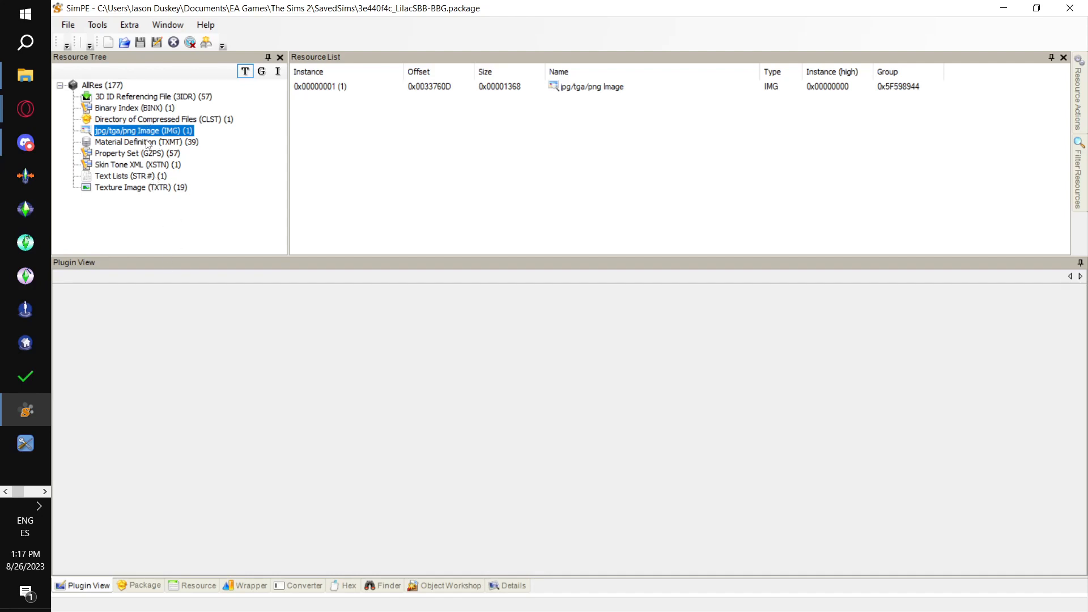
left_click(473, 92)
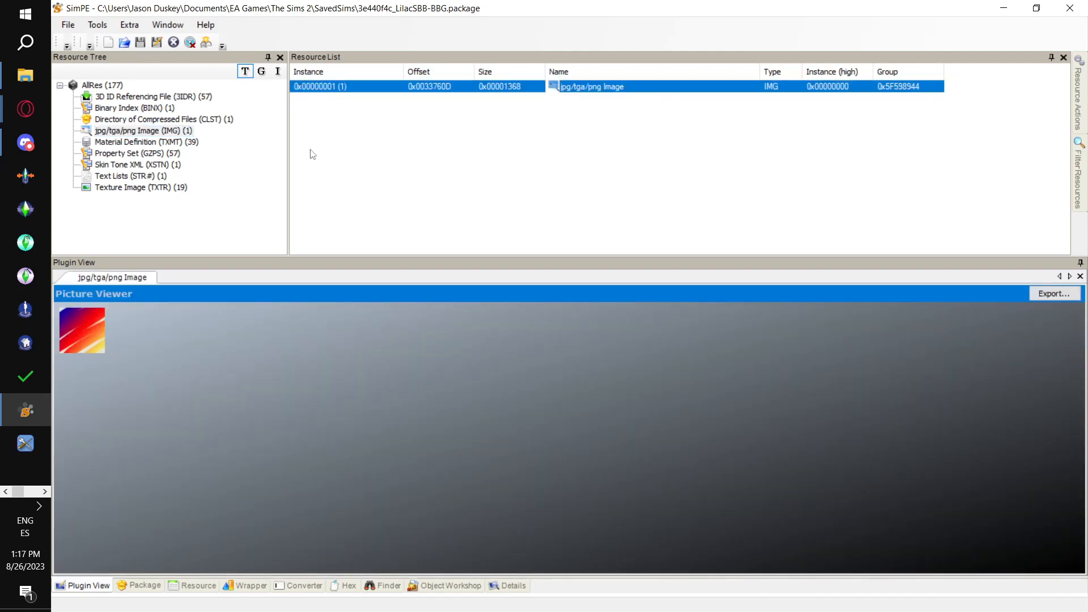
right_click(347, 86)
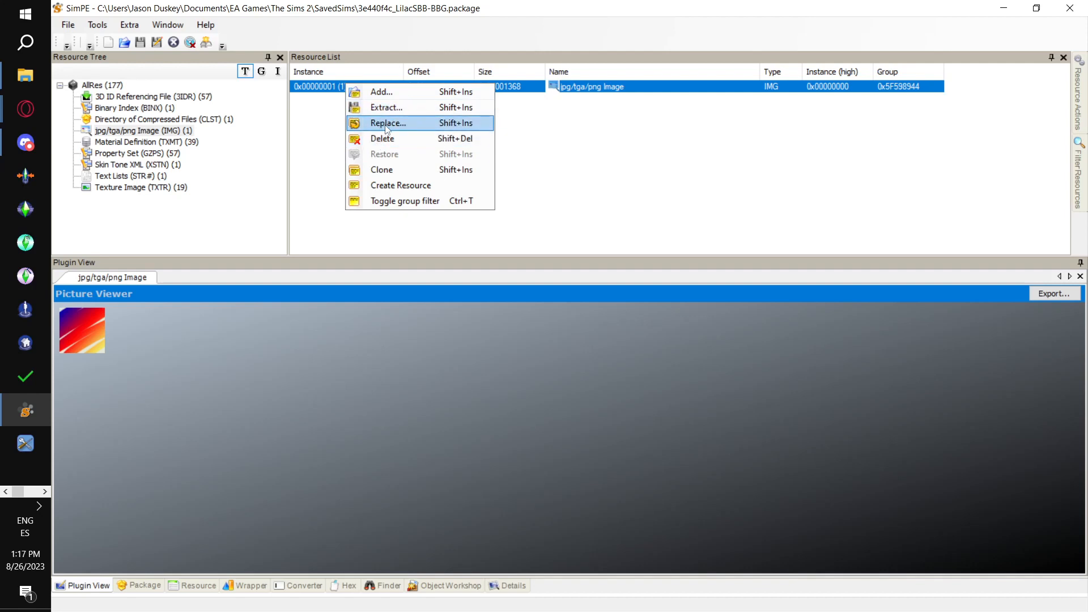
left_click(306, 136)
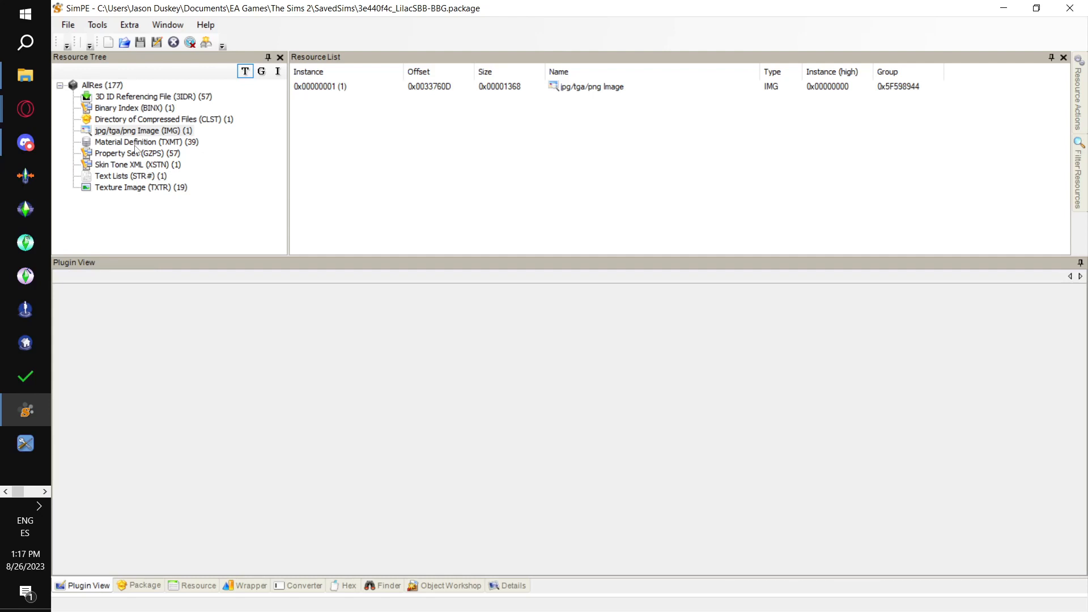
left_click(136, 142)
- Replace the package's jpg/tga/png Image with Swatch.jpg from the Desktop folder Skin to Win Part 1 and reload the resource
left_click(142, 131)
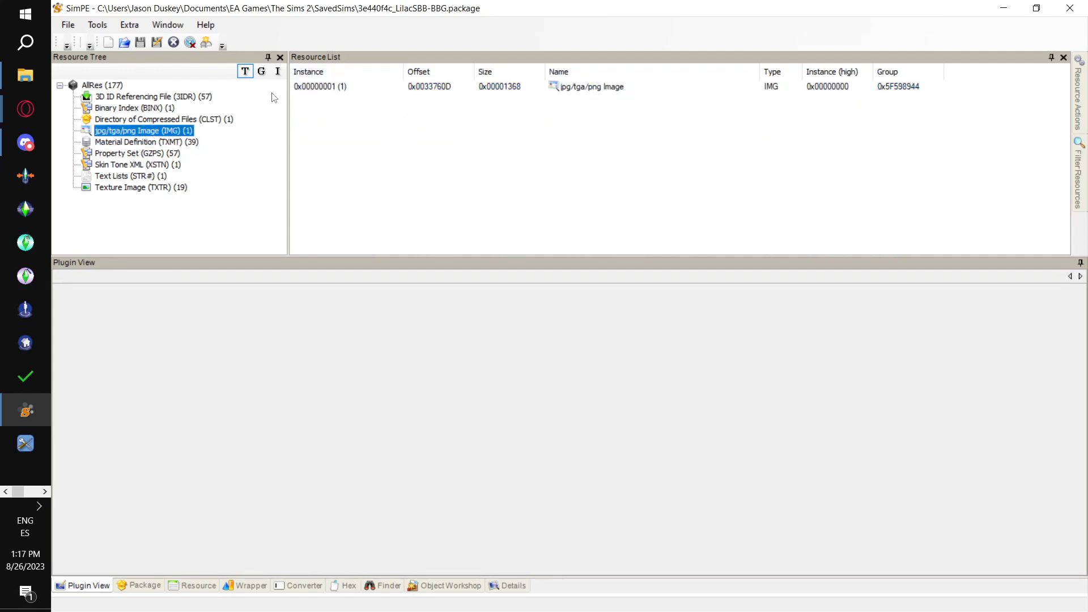
left_click(303, 88)
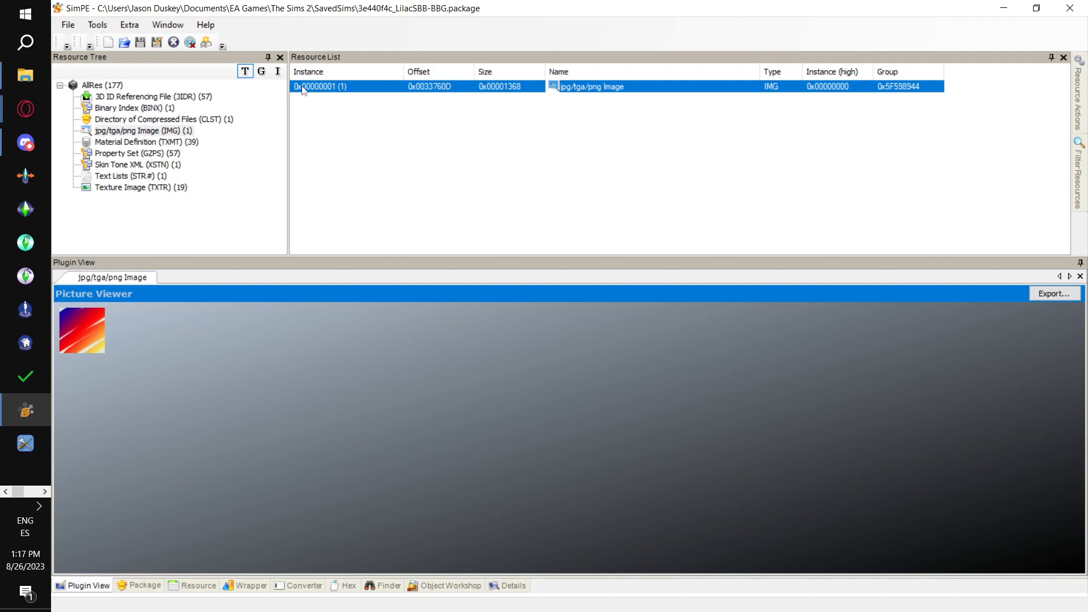
right_click(304, 91)
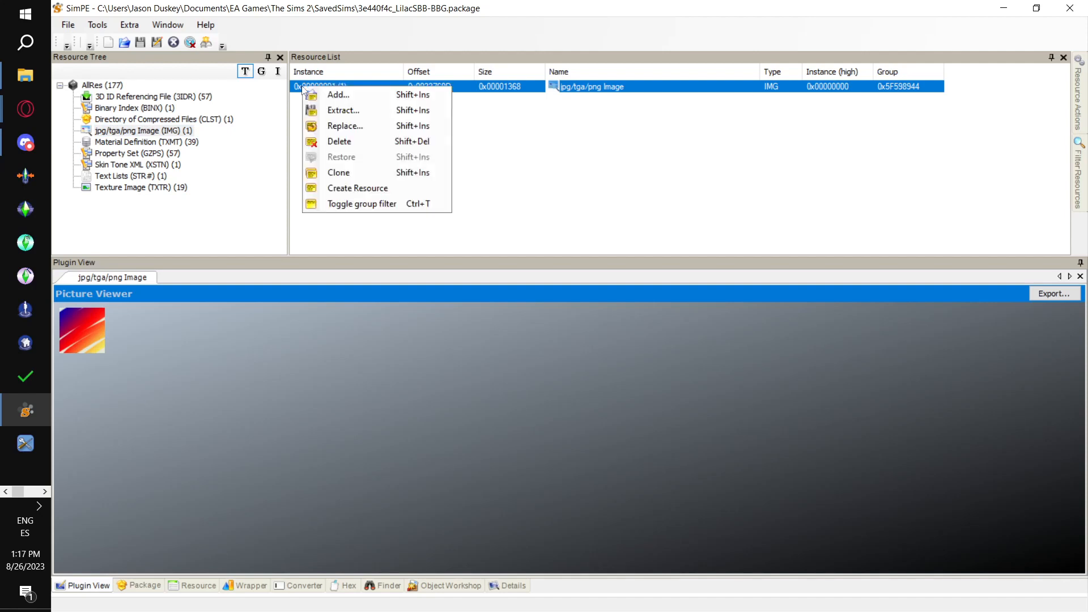
left_click(365, 126)
scroll(206, 226, "up", 5)
left_click(110, 280)
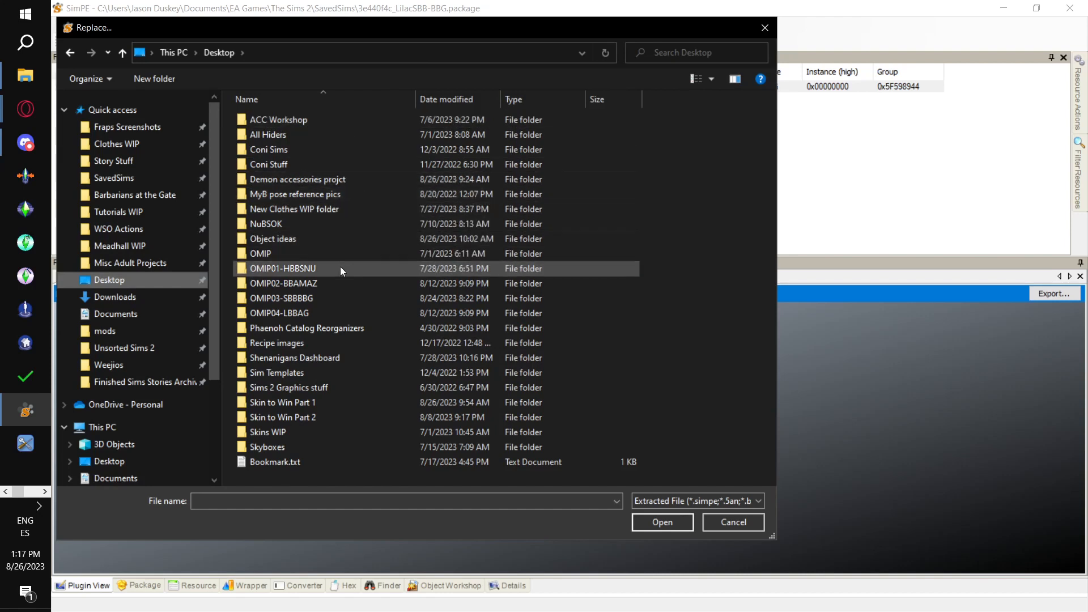
double_click(328, 404)
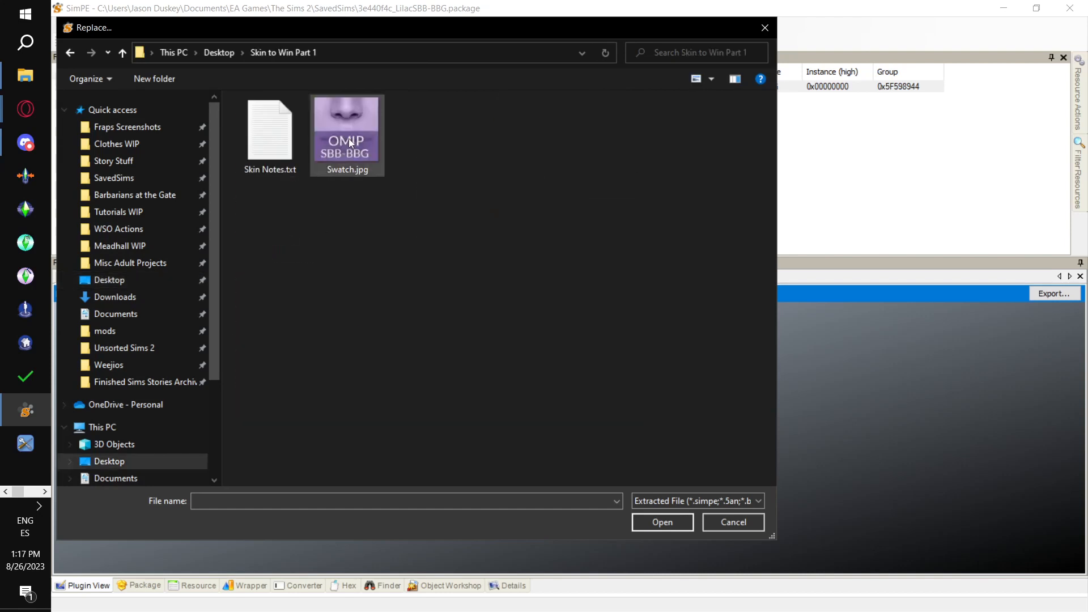
double_click(353, 153)
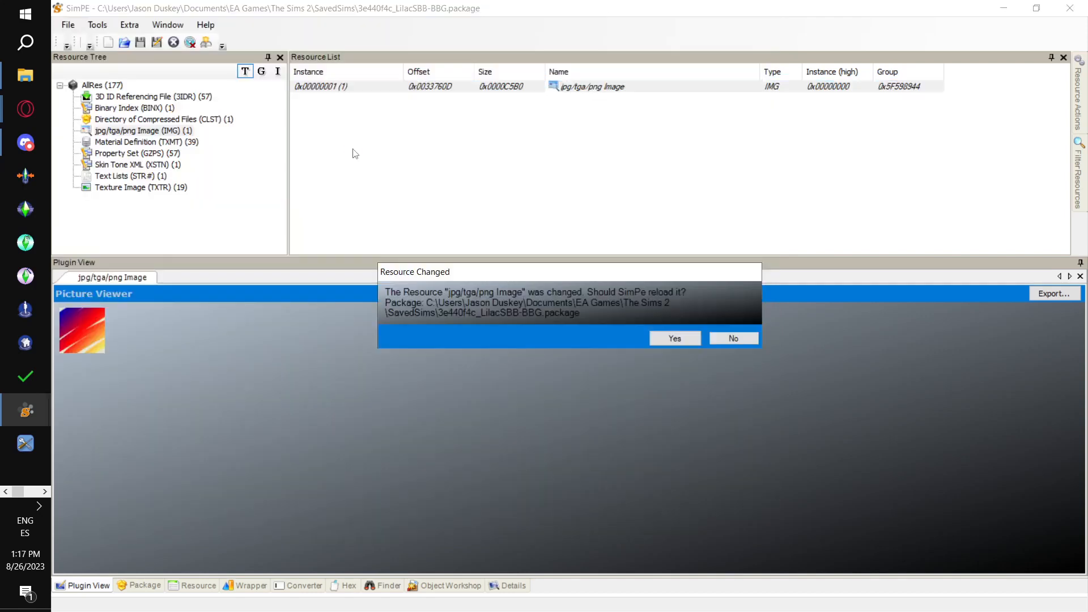
left_click(675, 339)
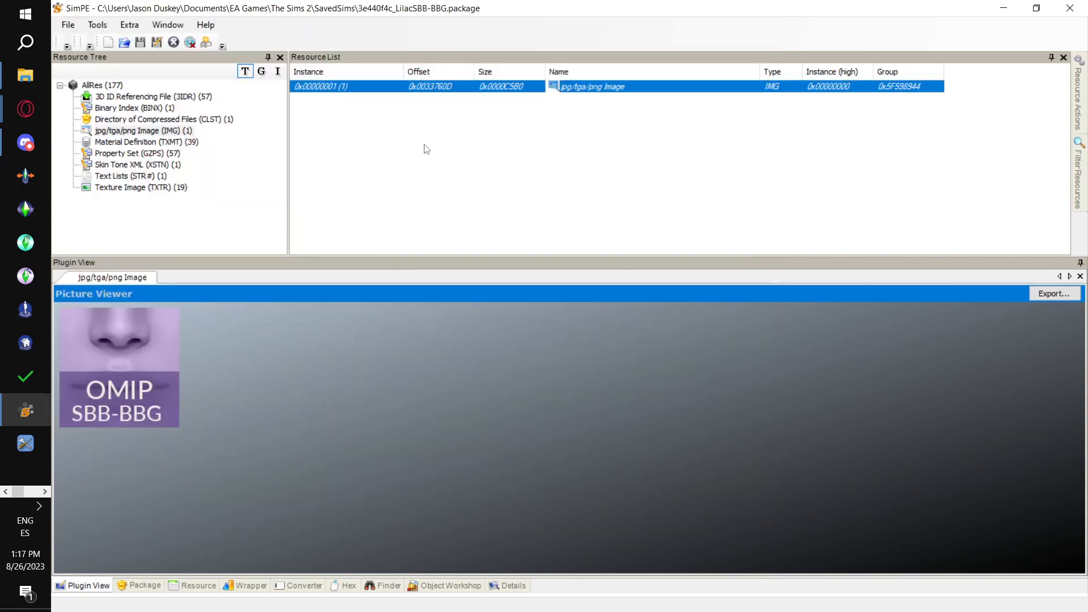
- List the package's Property Set (GZPS) resources sorted by instance in ascending order
left_click(152, 154)
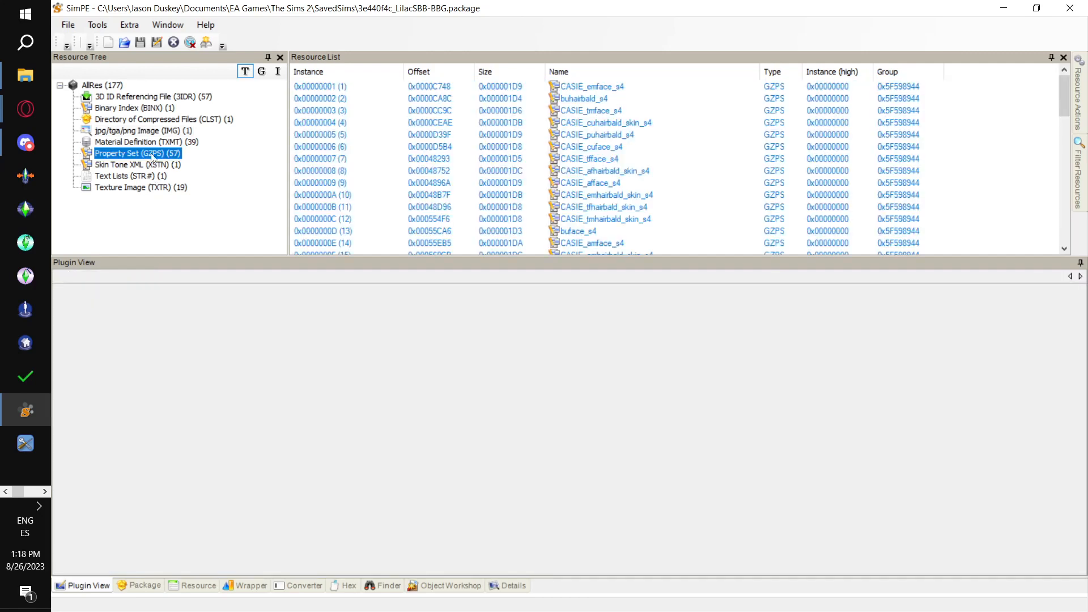
left_click(329, 73)
left_click(329, 73)
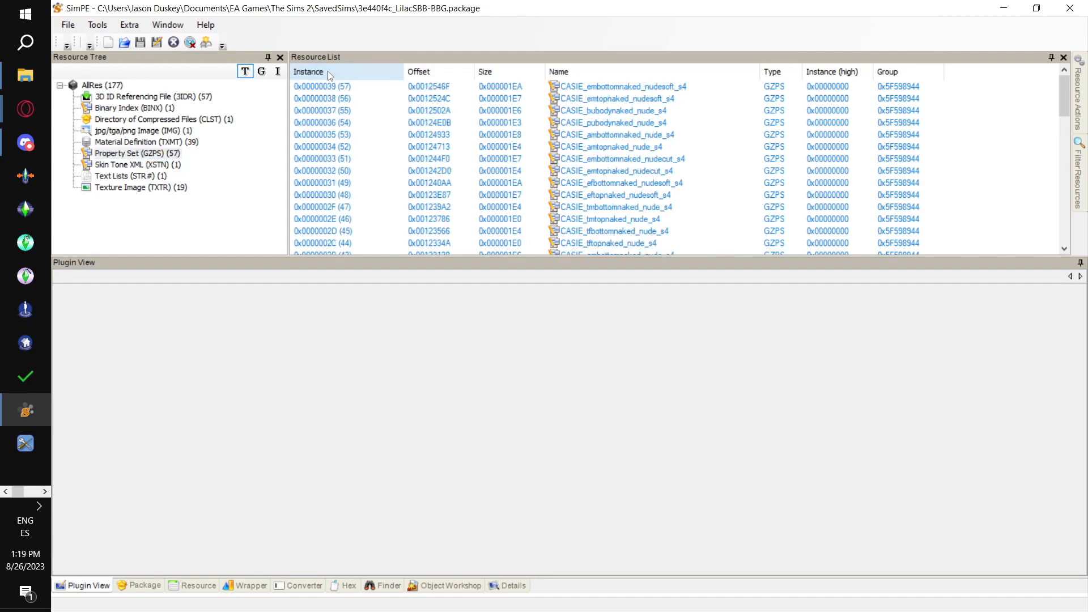
left_click(328, 73)
left_click(165, 155)
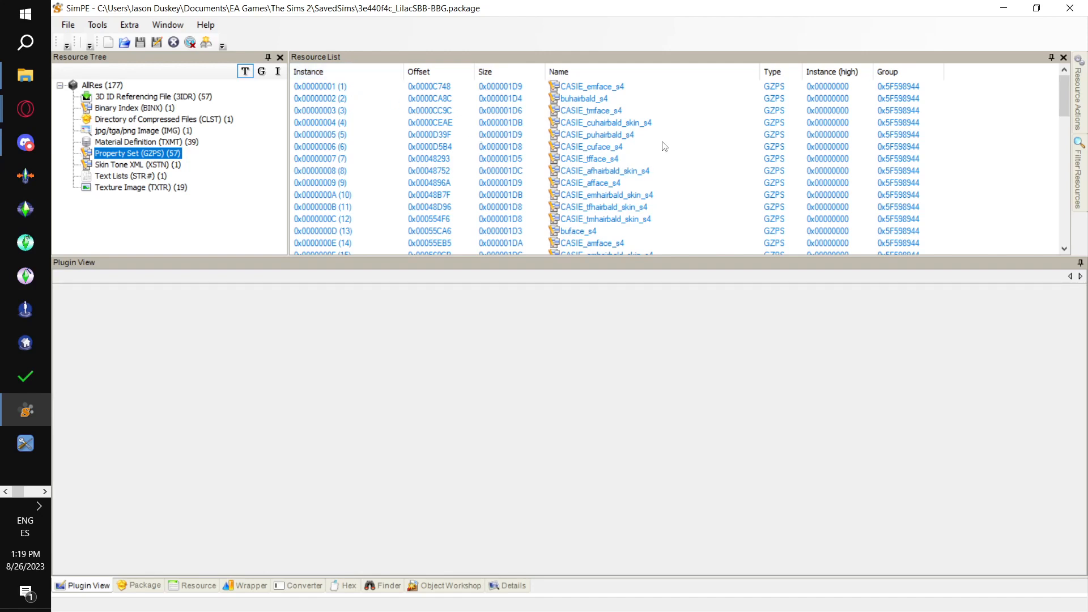
- Open the CASIE_aftopnaked_nudesoft_s4 property set to view its entries
scroll(662, 147, "down", 4)
scroll(665, 147, "down", 2)
scroll(664, 146, "up", 2)
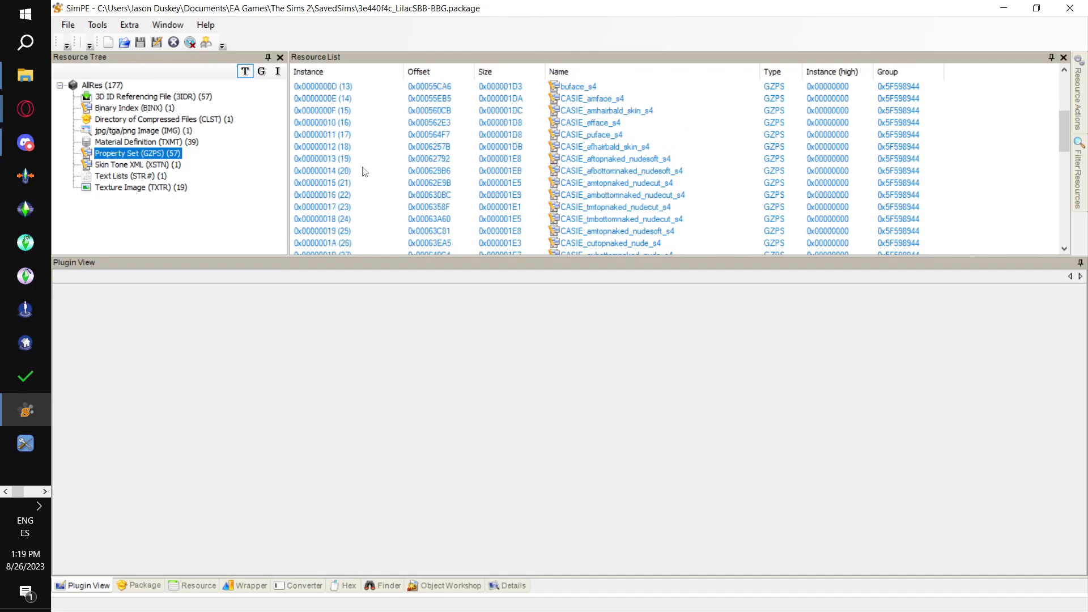
left_click(342, 158)
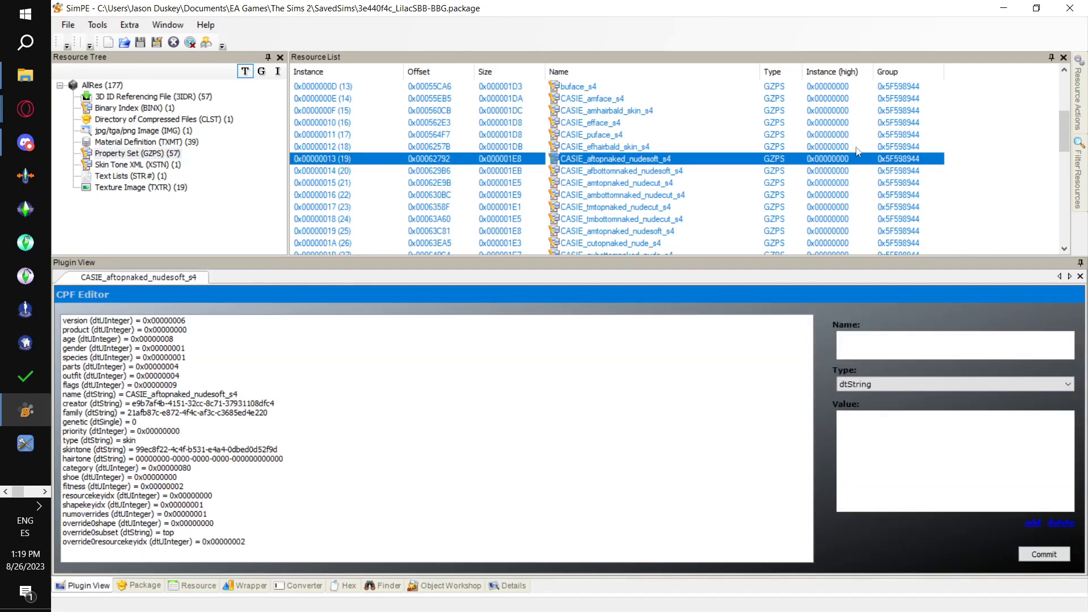
scroll(862, 154, "down", 2)
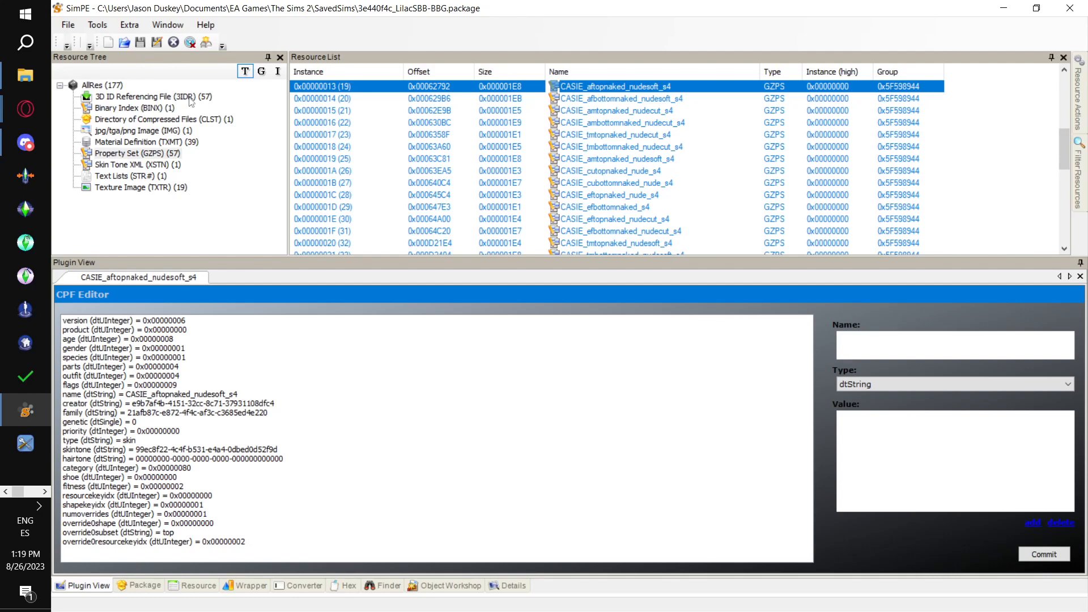
- List the package's 3D ID Referencing File (3IDR) resources and open instance 0x0000000D (13)
left_click(190, 97)
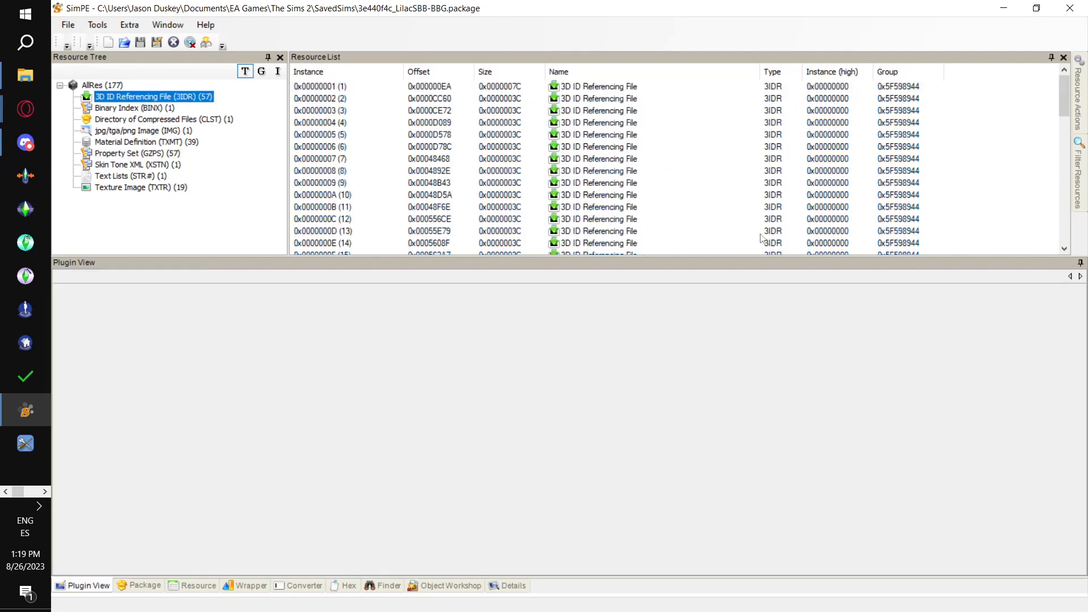
scroll(376, 172, "down", 1)
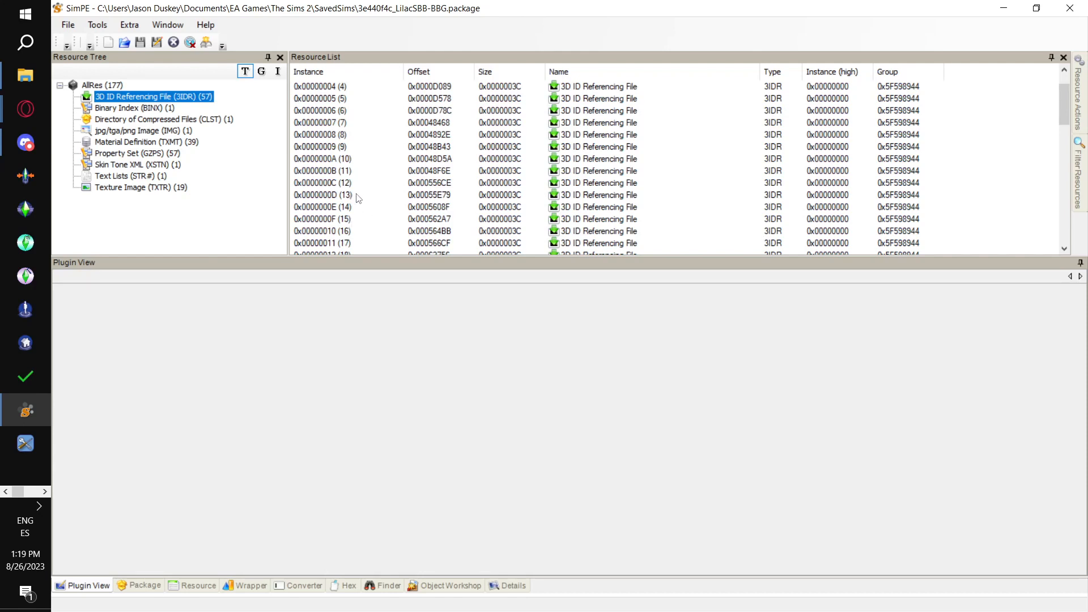
left_click(359, 195)
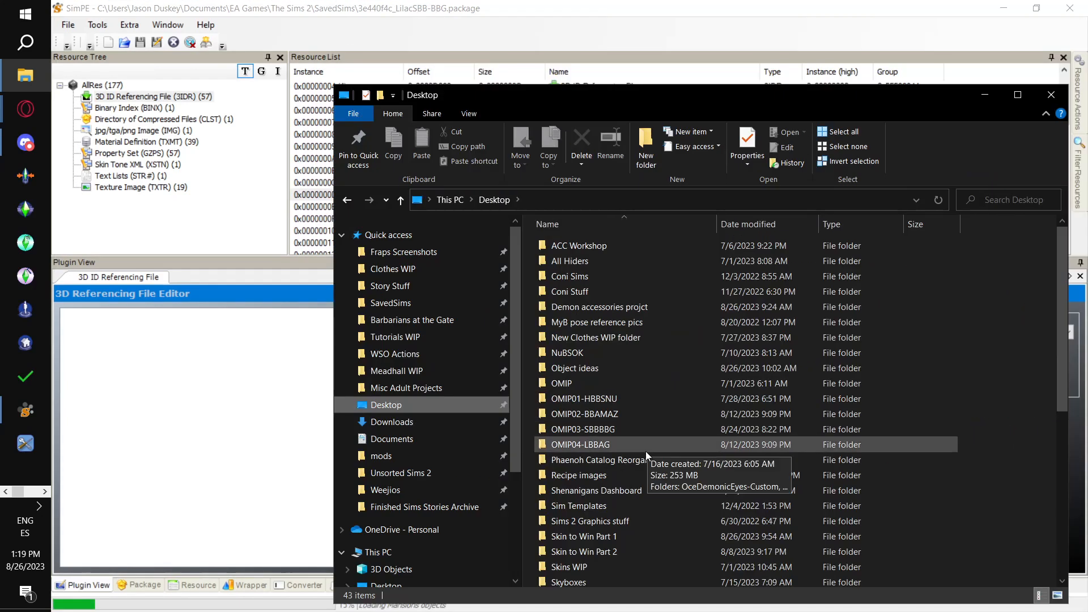
- Open Skin to Win Database.xlsx from the Desktop folder Skin to Win Part 1 and discard Excel's recovered files
scroll(624, 324, "down", 4)
double_click(617, 363)
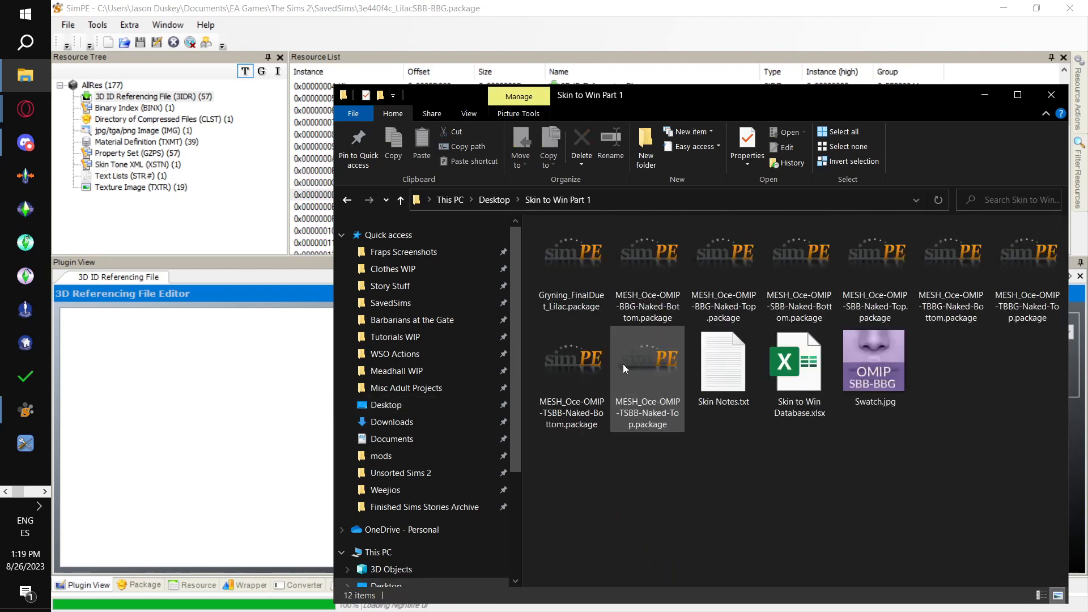
left_click(790, 348)
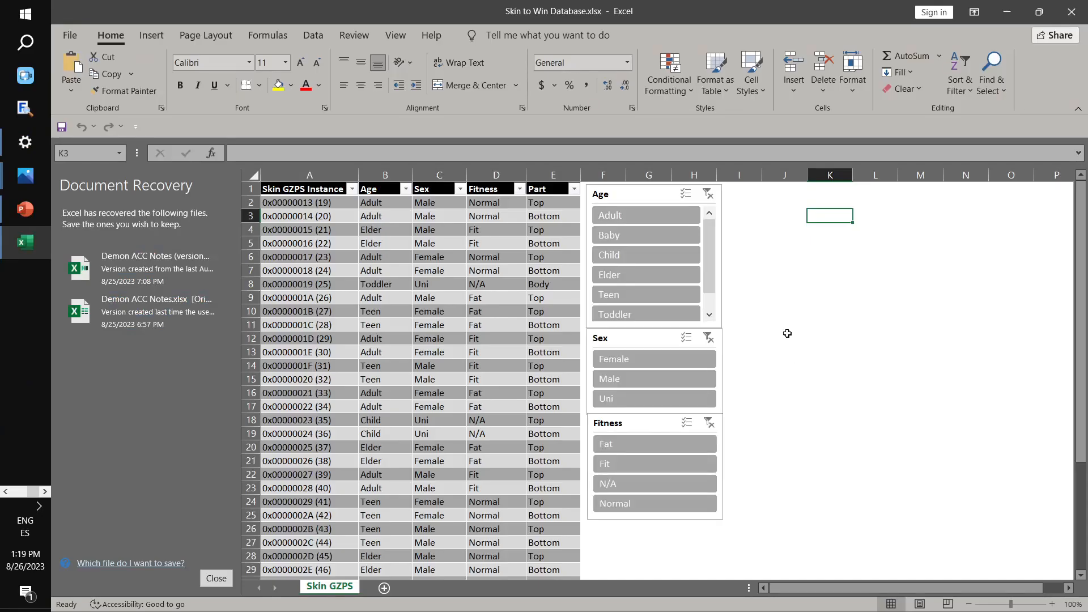
left_click(216, 578)
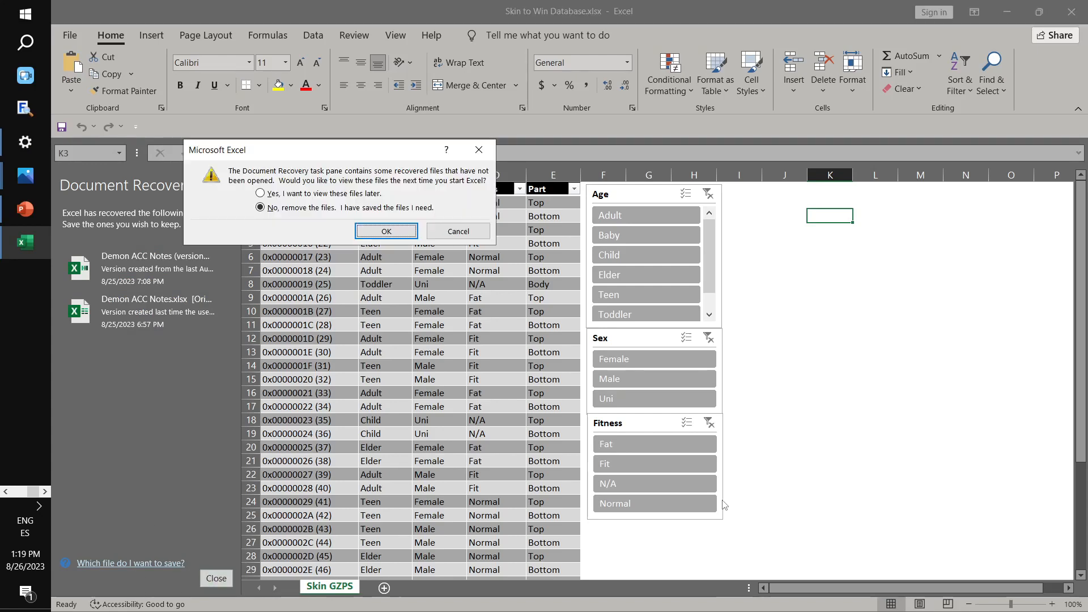
key("Return")
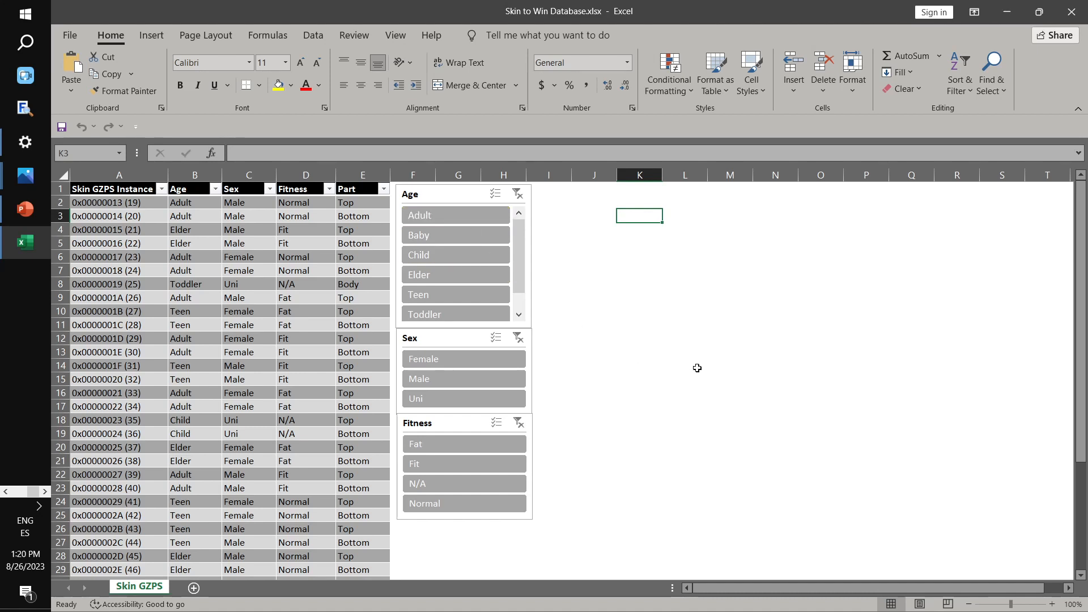
left_click(450, 214)
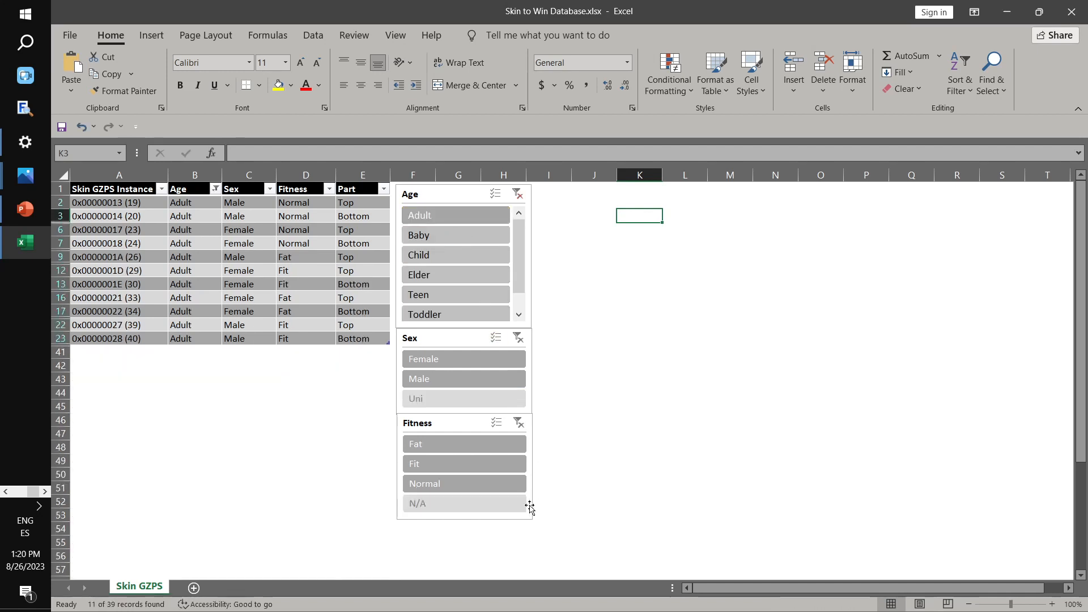
left_click(460, 379)
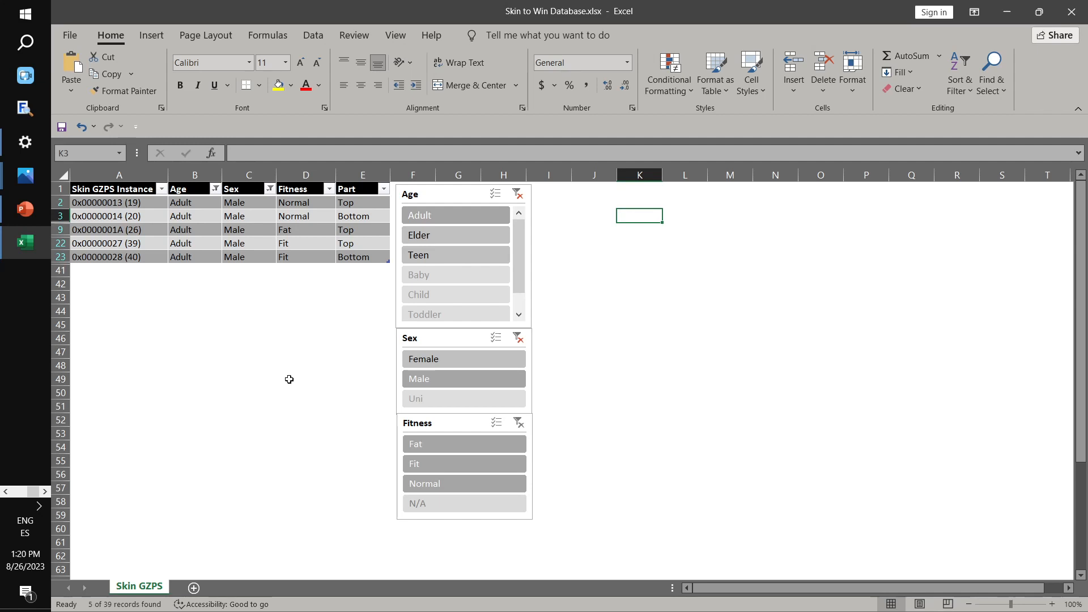
left_click(122, 200)
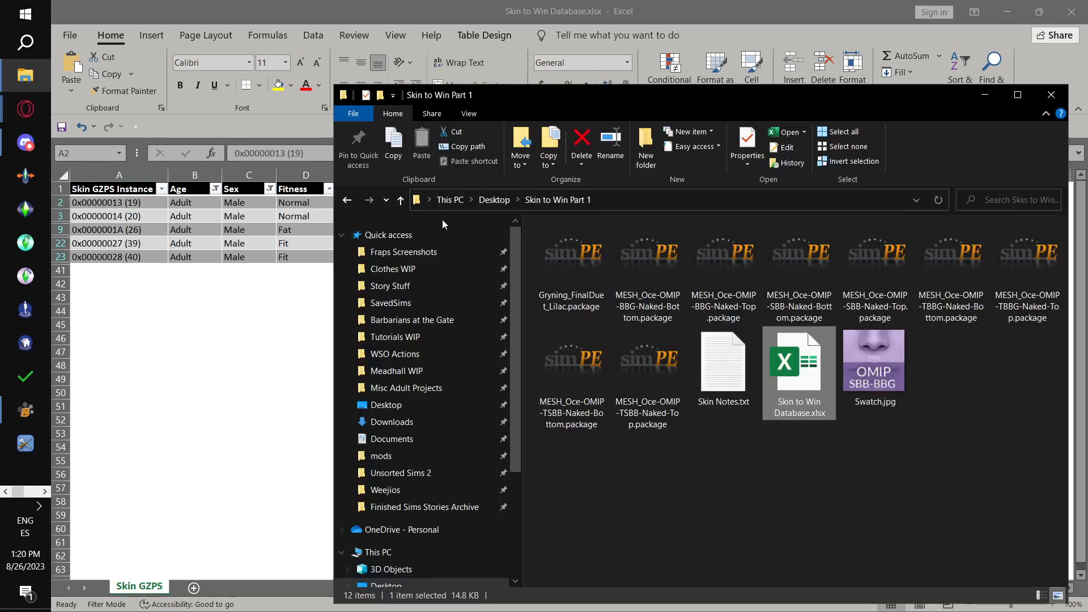
key("alt+Tab")
left_click(73, 404)
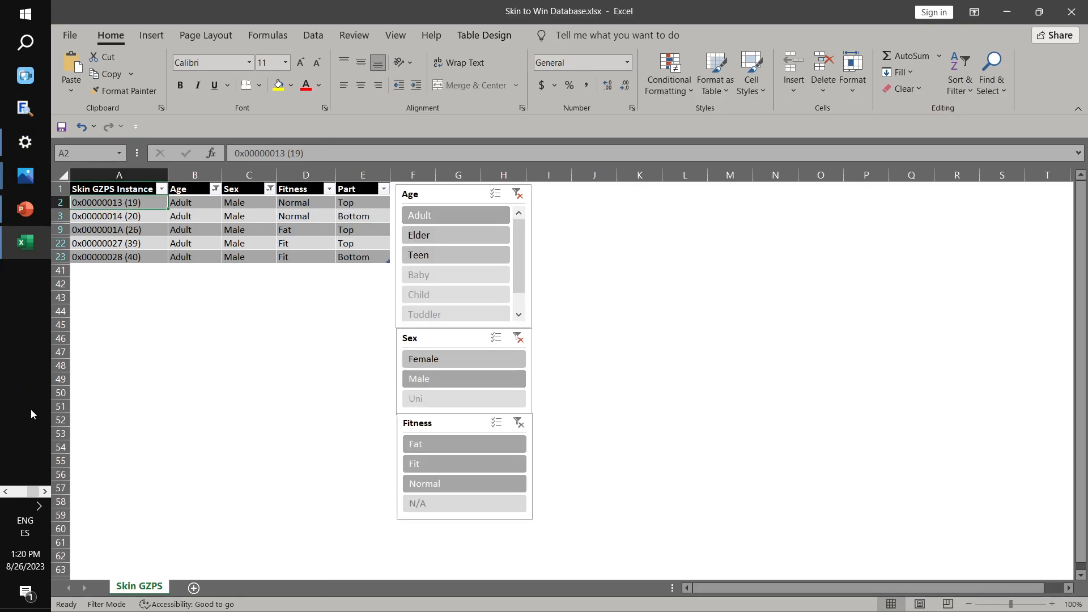
left_click(8, 492)
left_click(6, 493)
left_click(7, 492)
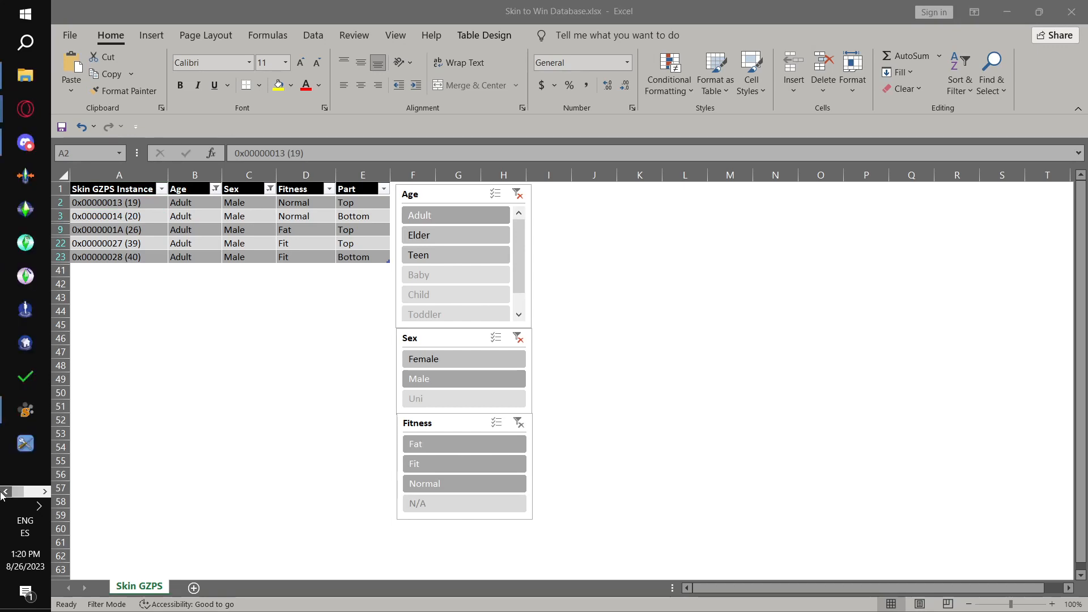
left_click(24, 410)
scroll(454, 102, "up", 3)
scroll(458, 164, "down", 9)
scroll(510, 102, "up", 6)
scroll(519, 117, "down", 1)
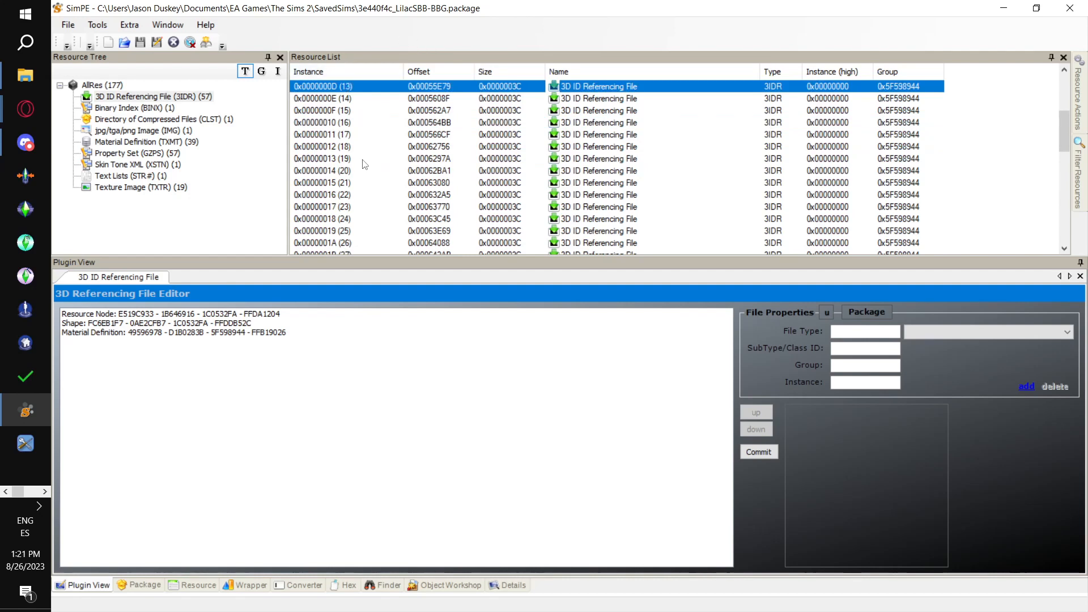
left_click(390, 158)
scroll(391, 146, "down", 2)
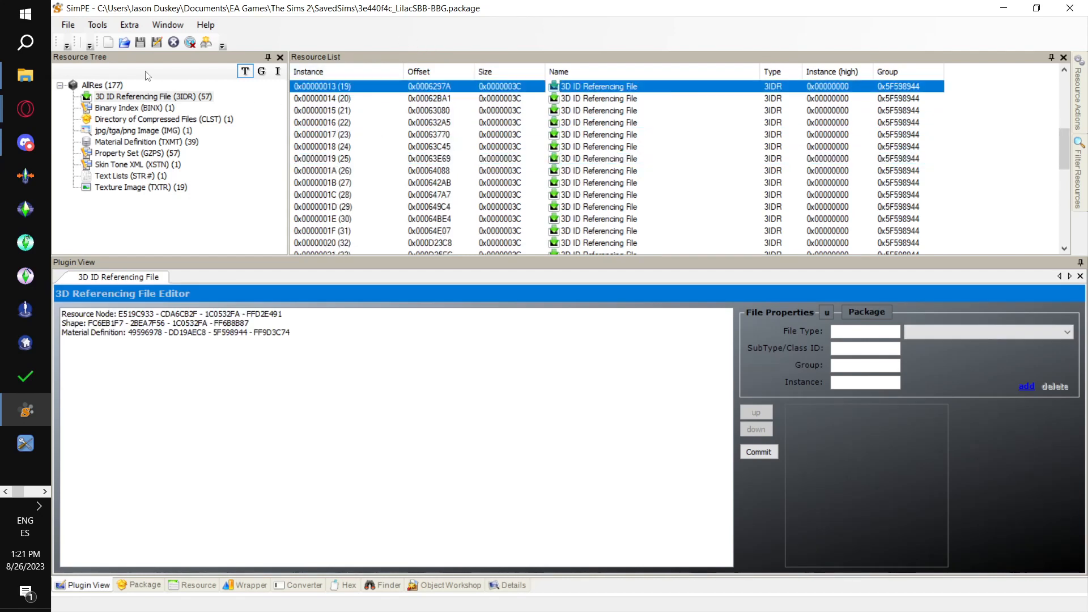
- Link instance 0x00000013 to MESH_Oce-OMIP-SBB-Naked-Top.package from The Sims 2 SavedSims folder using the PJSE body mesh linking stage, then close and reopen the resource
left_click(96, 25)
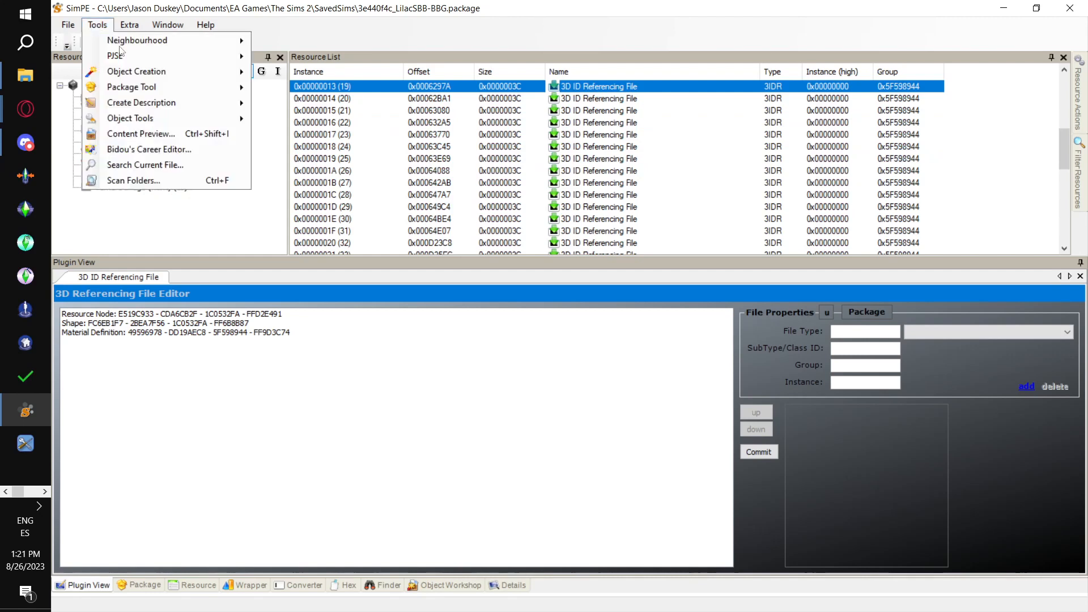
mouse_move(147, 55)
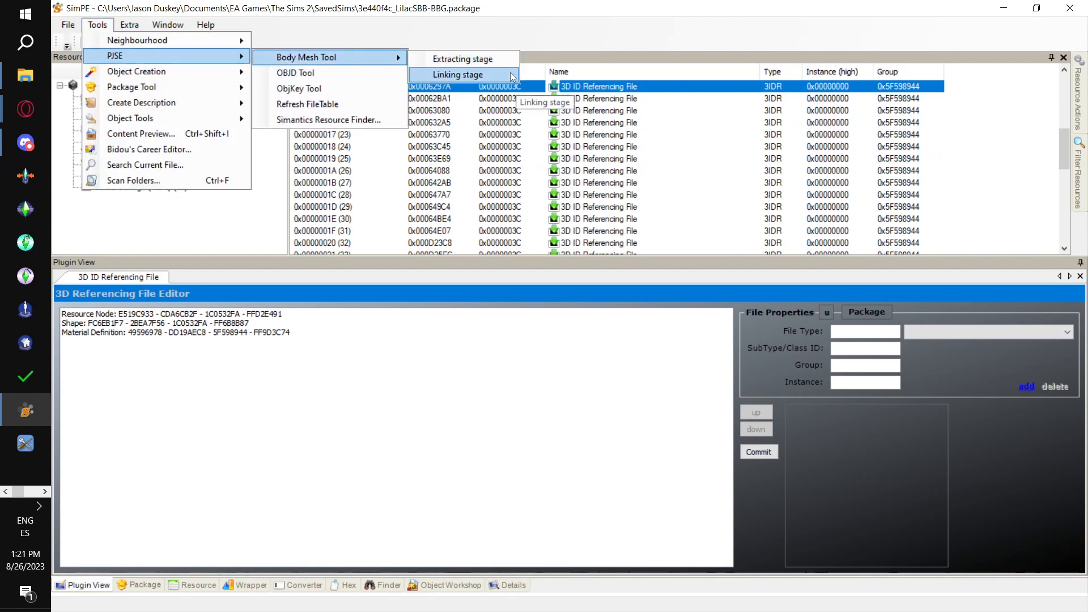
left_click(511, 75)
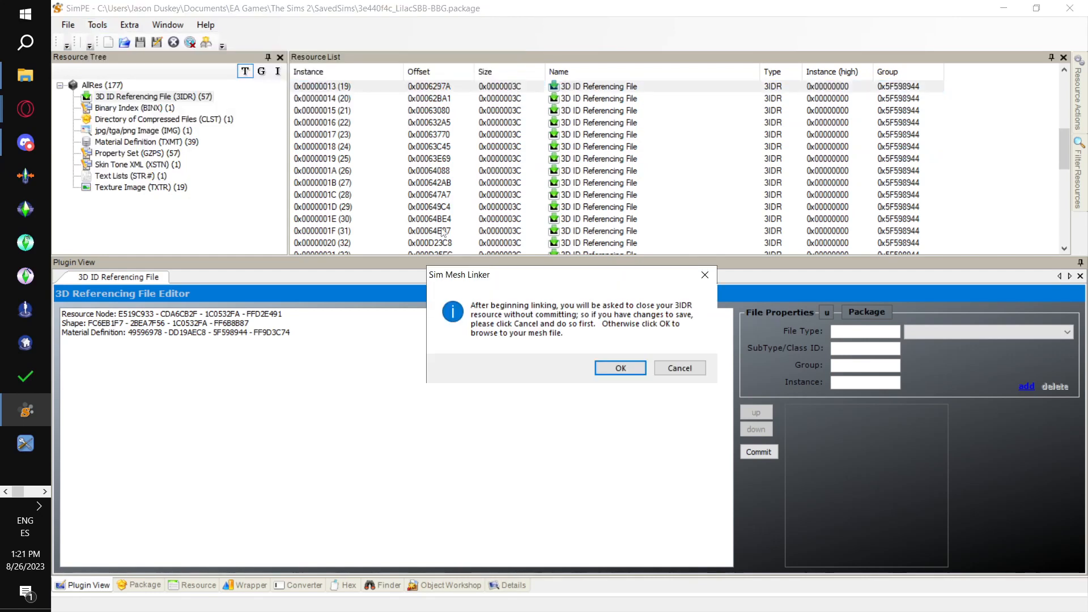
left_click(620, 368)
scroll(158, 272, "up", 5)
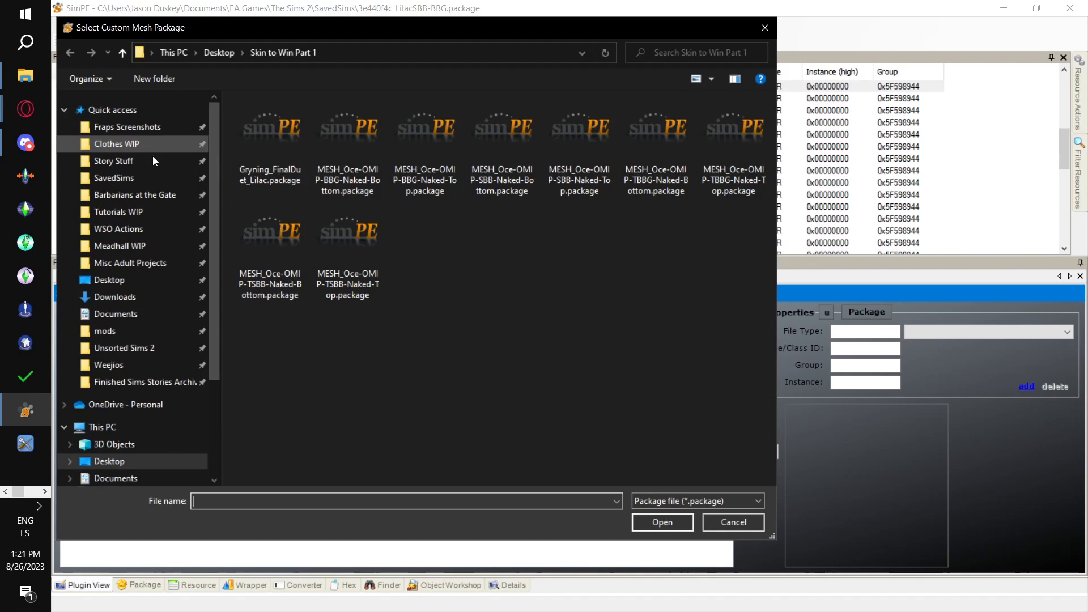
left_click(145, 178)
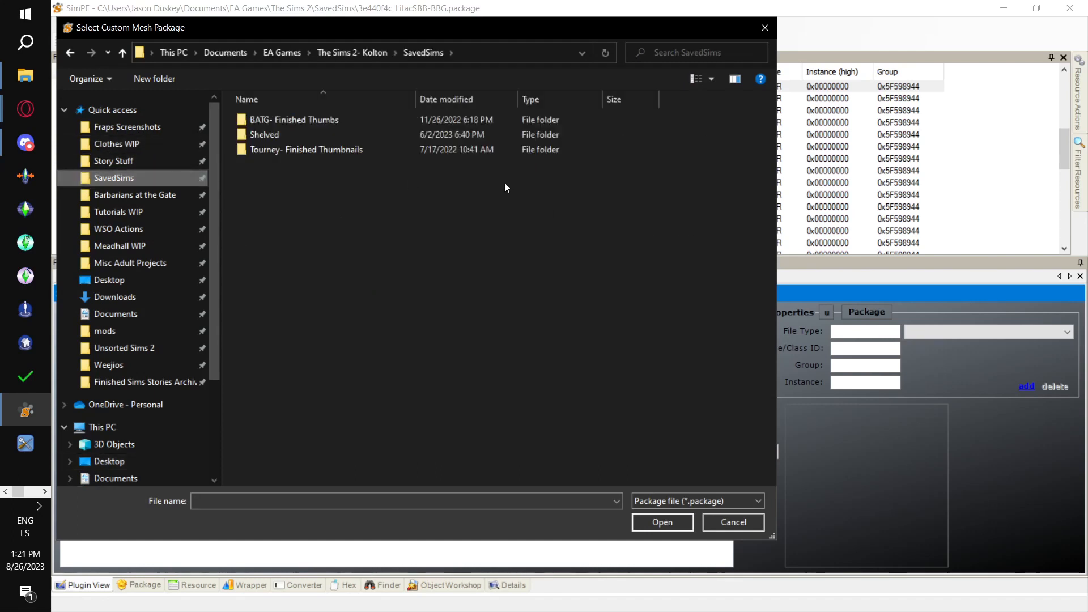
left_click(296, 54)
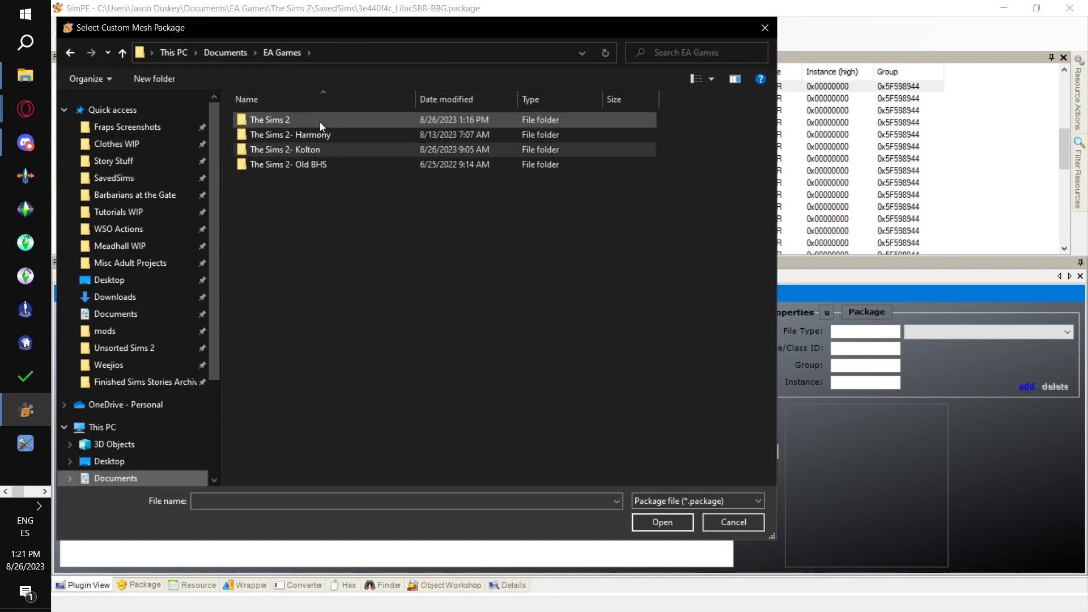
double_click(320, 120)
double_click(334, 363)
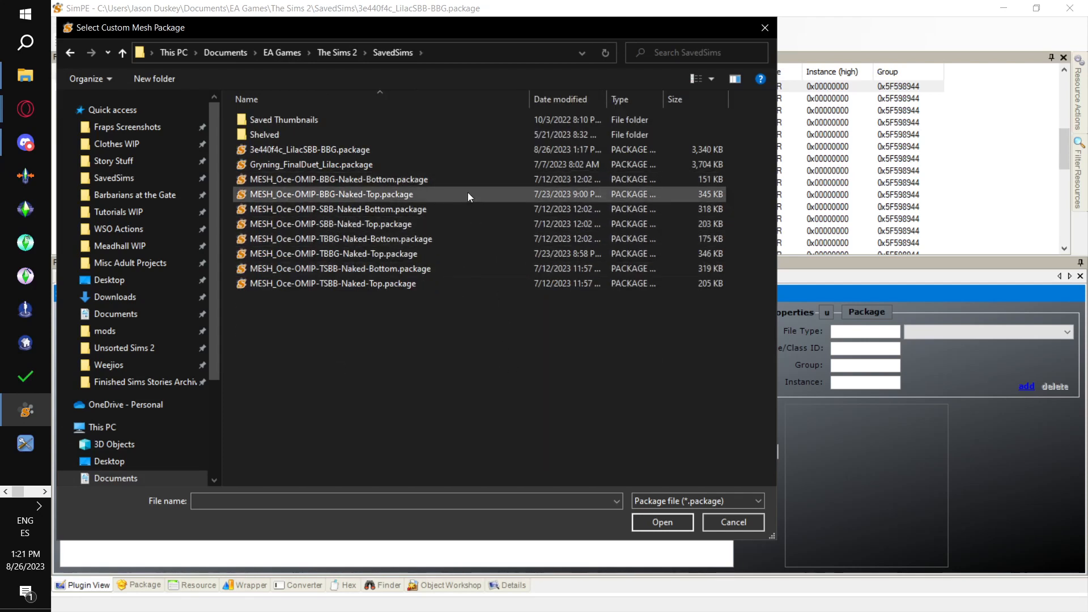
double_click(469, 225)
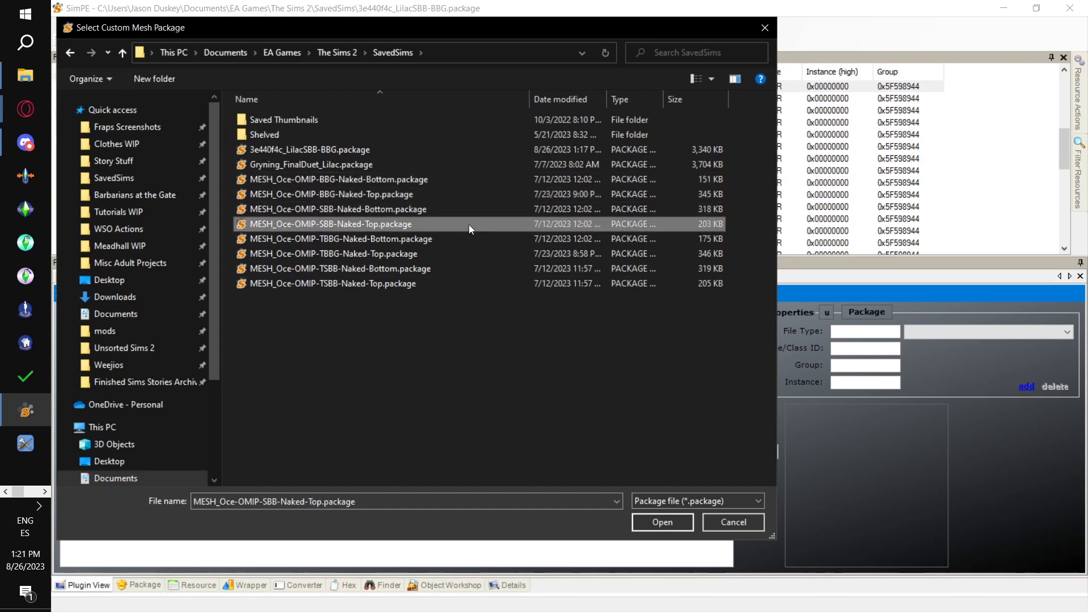
left_click(688, 365)
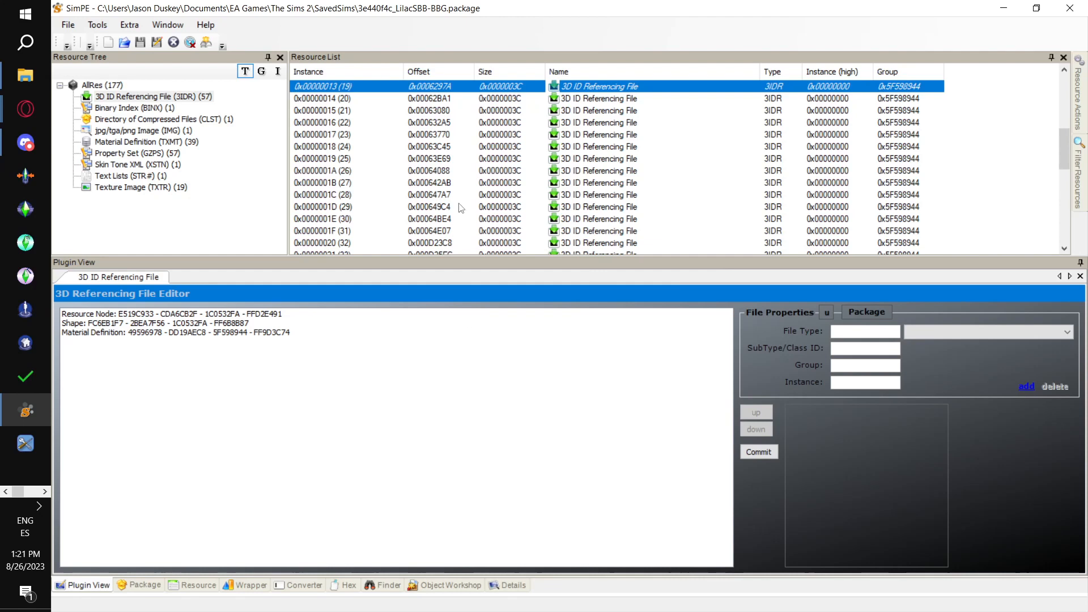
left_click(361, 101)
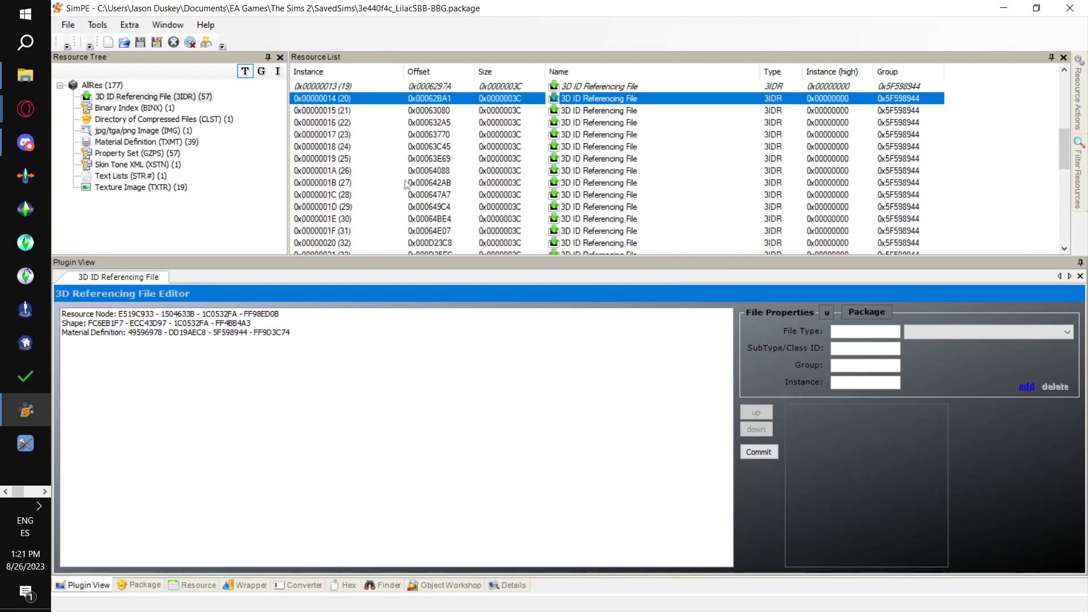
left_click(354, 90)
key("alt+Tab")
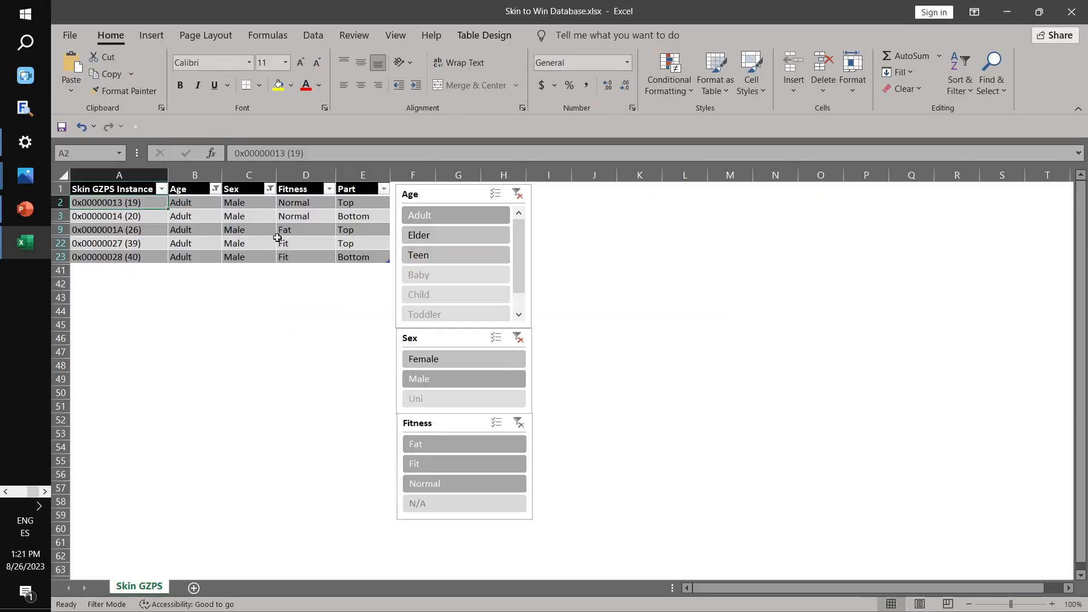
left_click(119, 217)
key("alt+Tab")
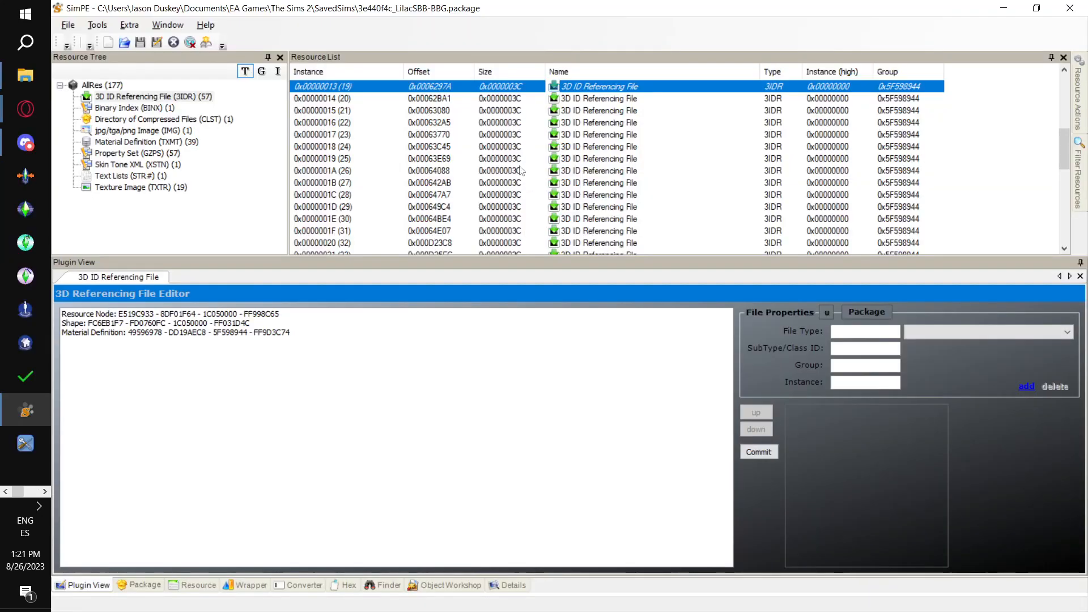
left_click(418, 101)
- Link instance 0x00000014 to MESH_Oce-OMIP-SBB-Naked-Bottom.package with the PJSE body mesh linking stage
left_click(97, 25)
mouse_move(131, 57)
mouse_move(399, 66)
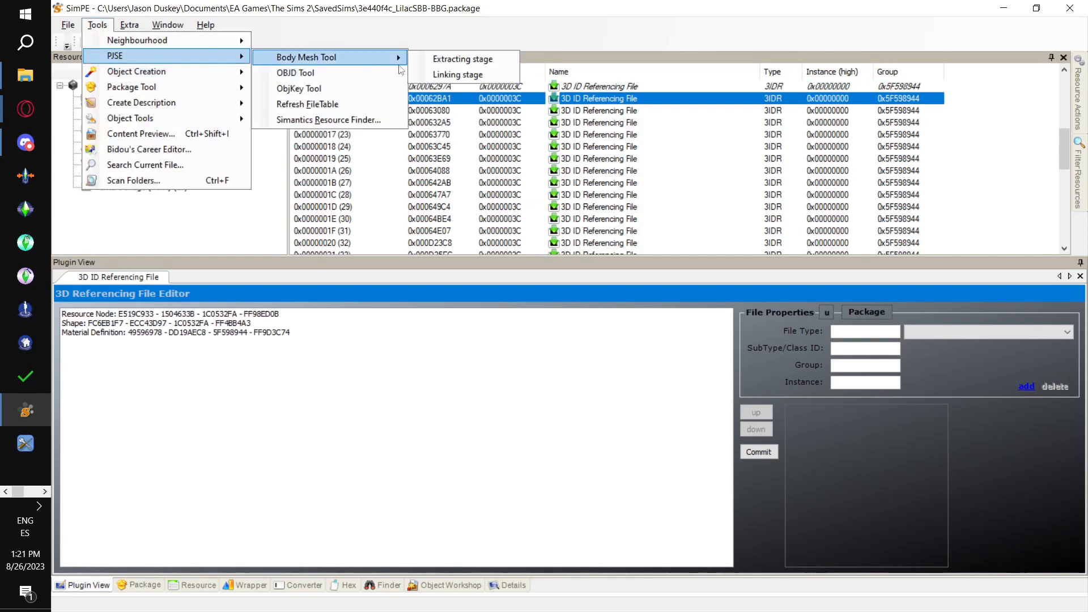
left_click(455, 75)
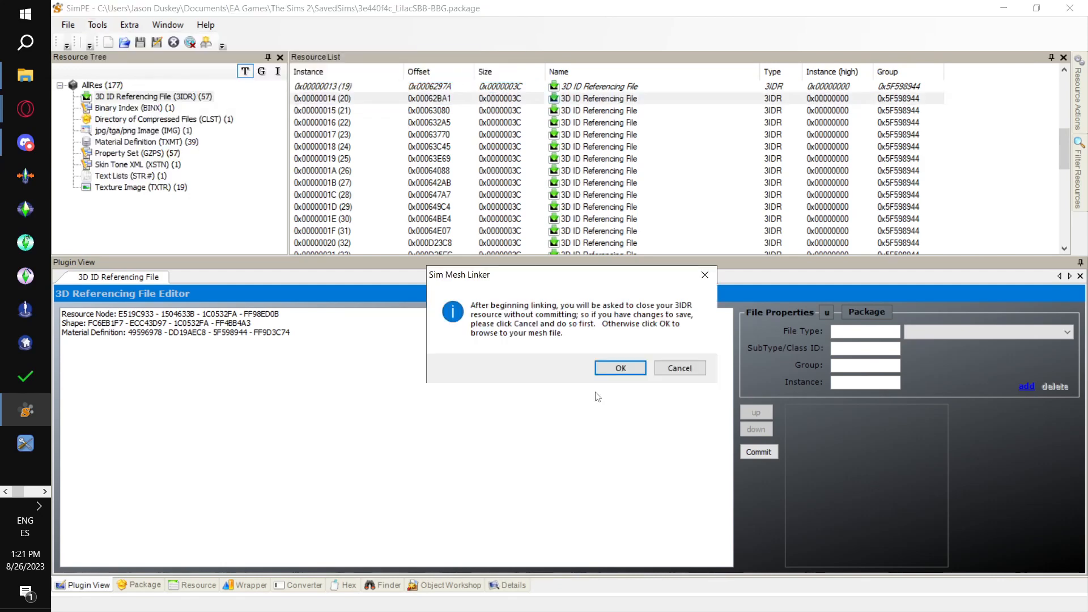
left_click(611, 369)
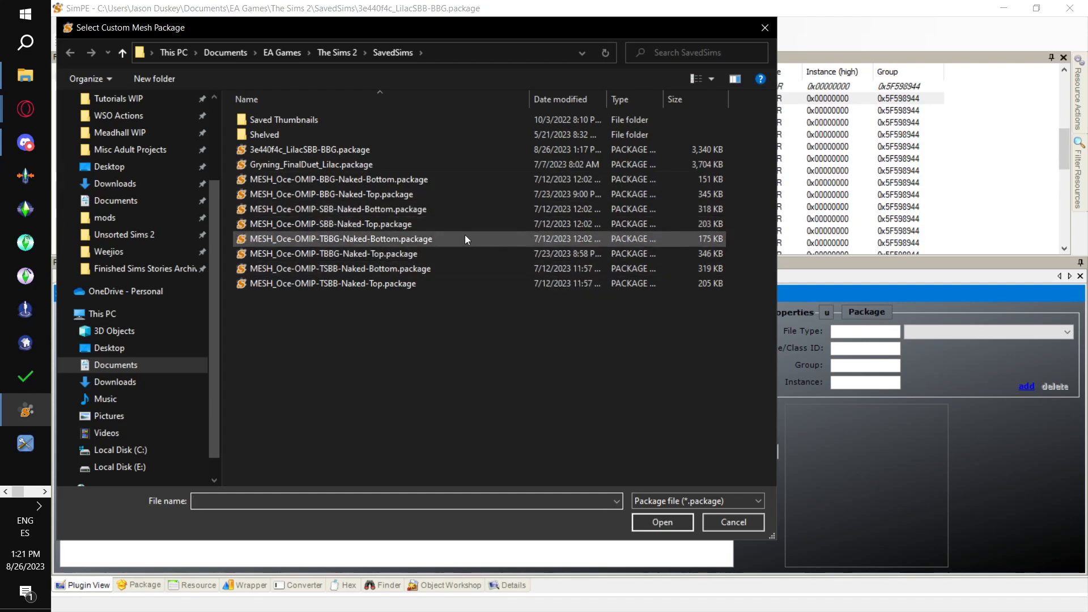
left_click(454, 208)
left_click(687, 520)
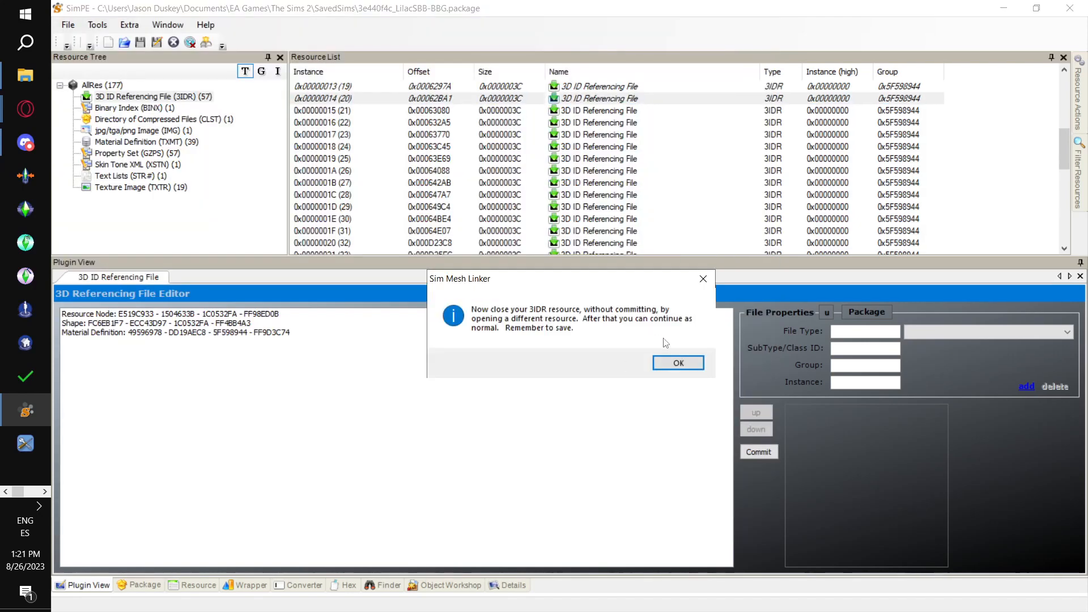
left_click(674, 368)
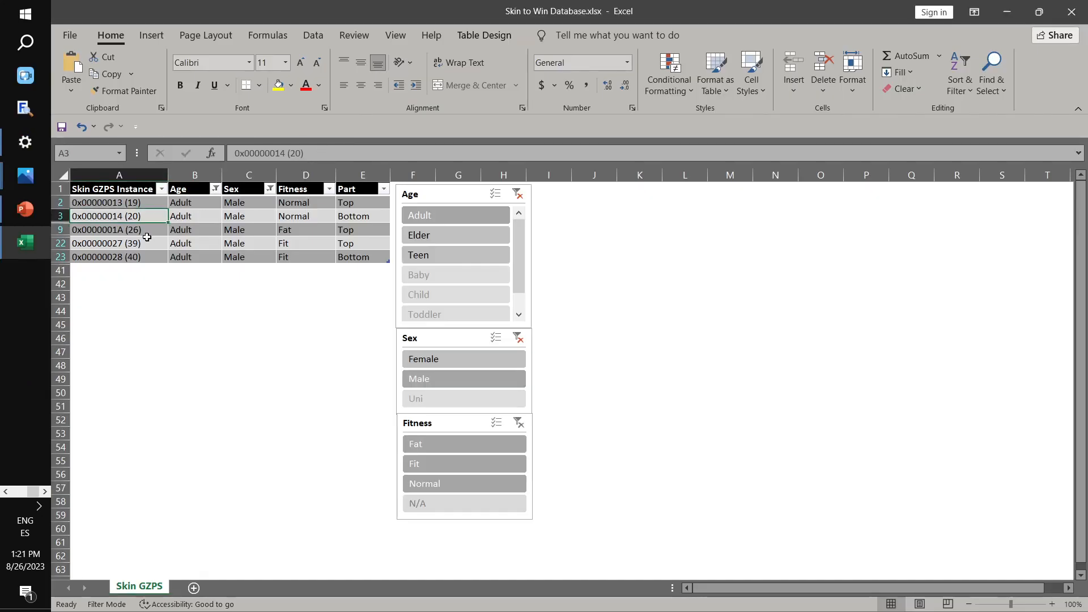
- Look up the adult male fat Top instance in the Excel table and open 3IDR resource 0x0000001A (26) in SimPE
left_click(142, 230)
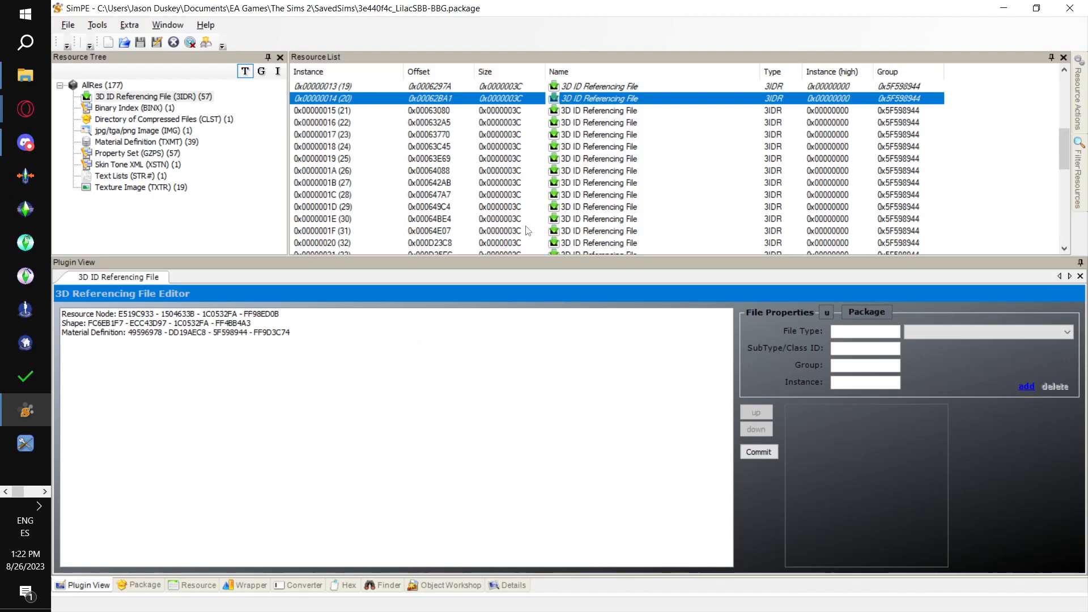
scroll(458, 152, "down", 1)
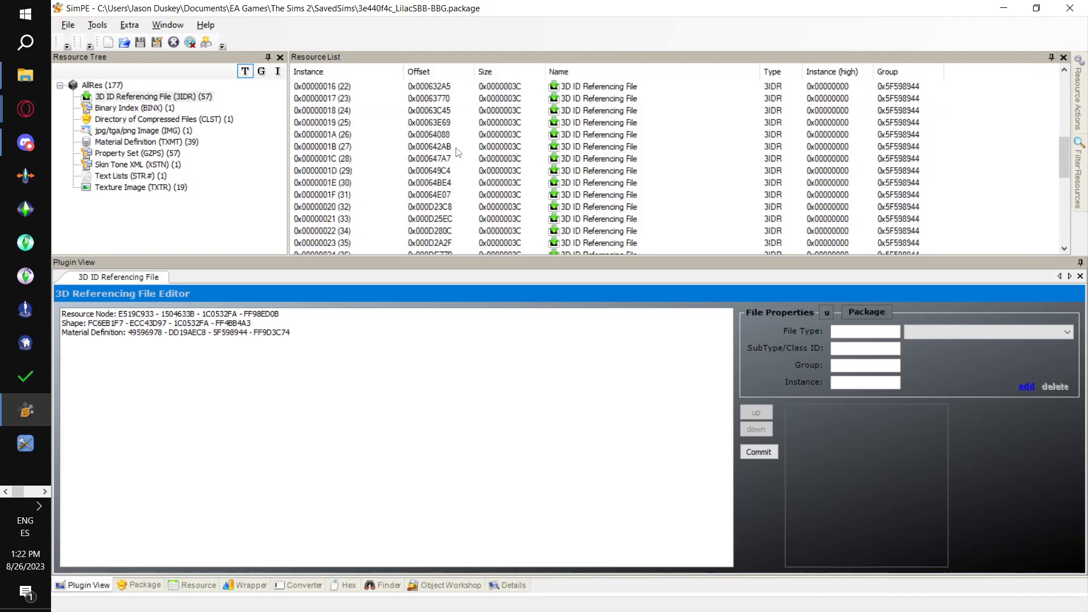
left_click(336, 136)
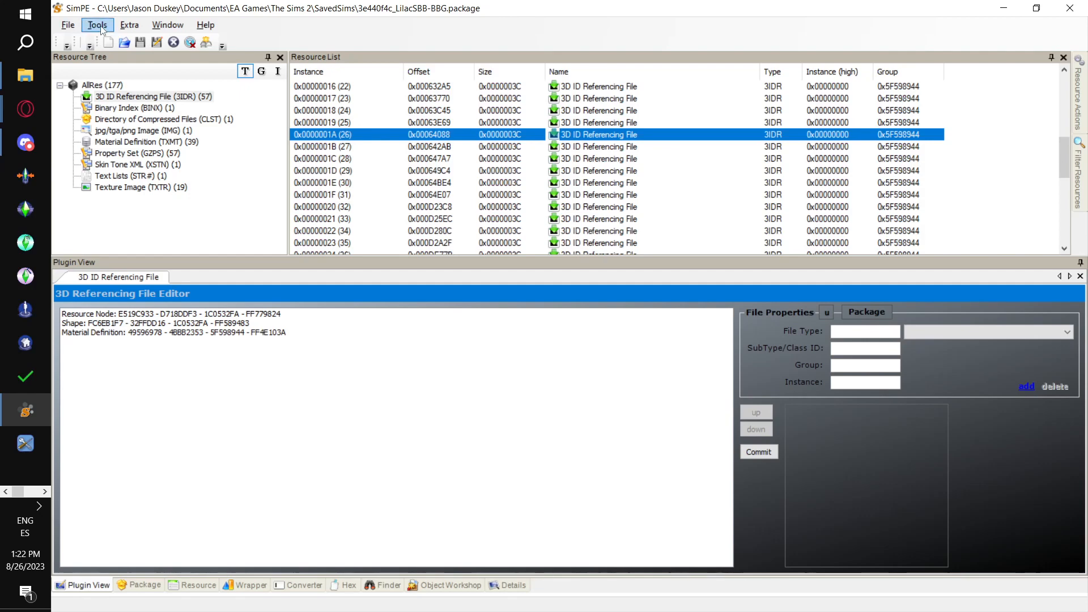
key("alt+Tab")
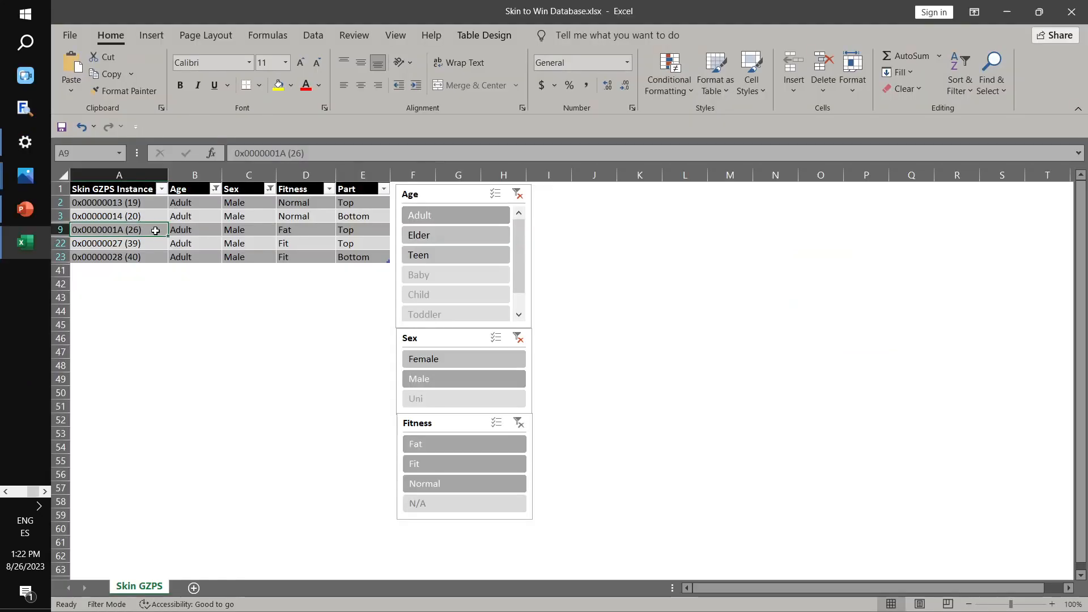
key("alt+Tab")
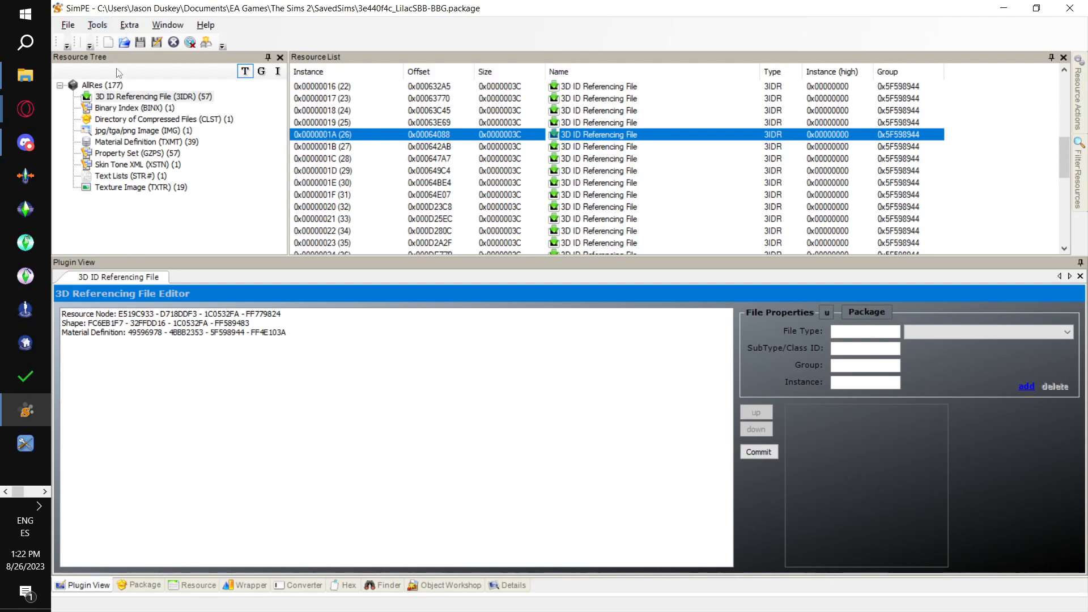
- Link instance 0x0000001A to MESH_Oce-OMIP-SBB-Naked-Top.package with the PJSE body mesh linking stage, then close the resource by opening 0x0000001C (28)
left_click(97, 25)
mouse_move(147, 59)
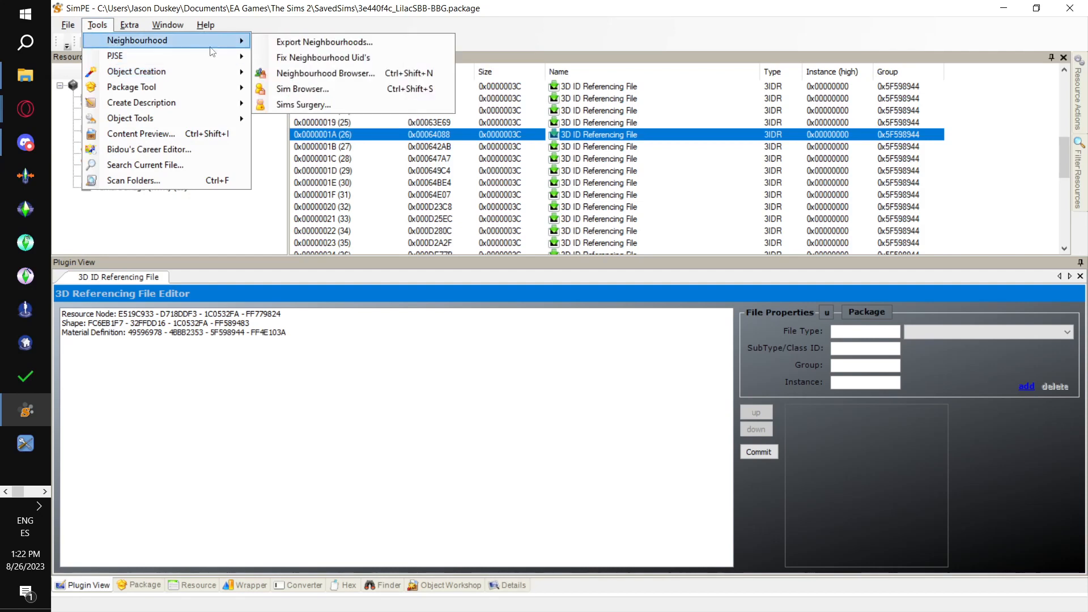
mouse_move(318, 57)
left_click(484, 73)
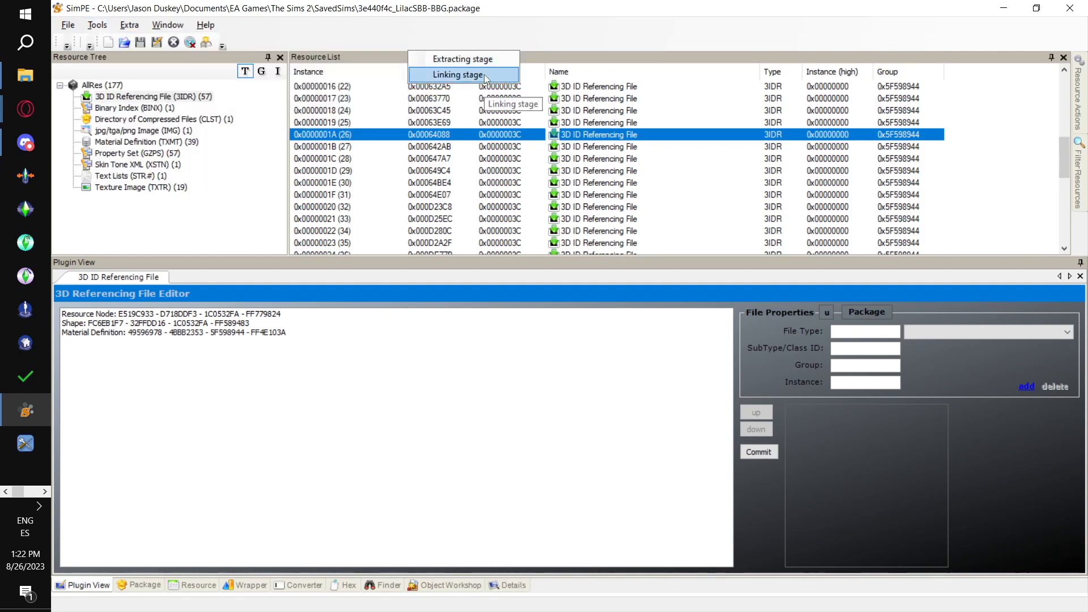
left_click(621, 368)
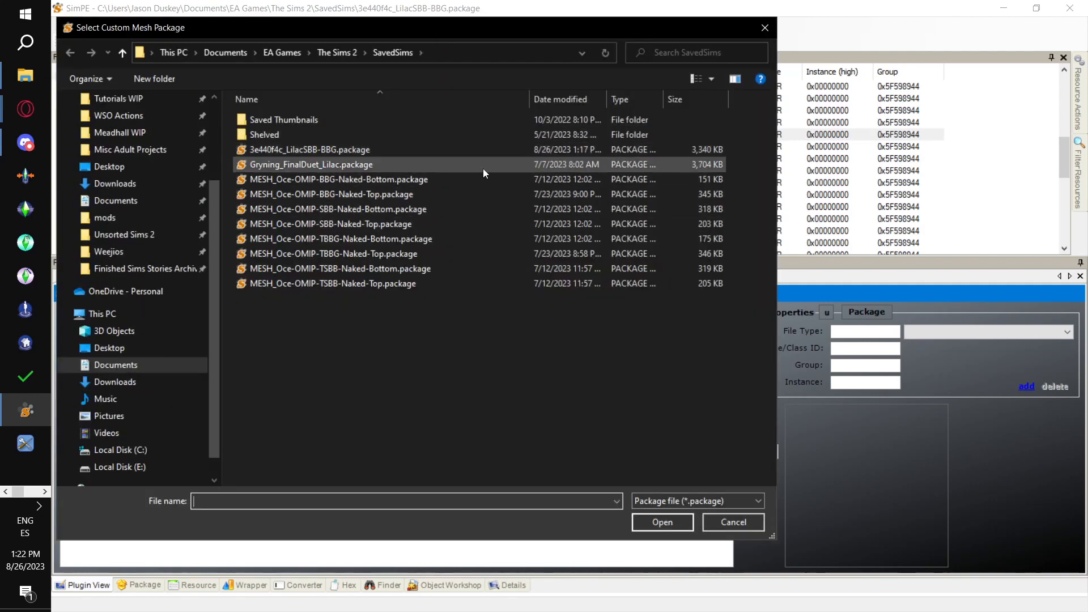
double_click(465, 226)
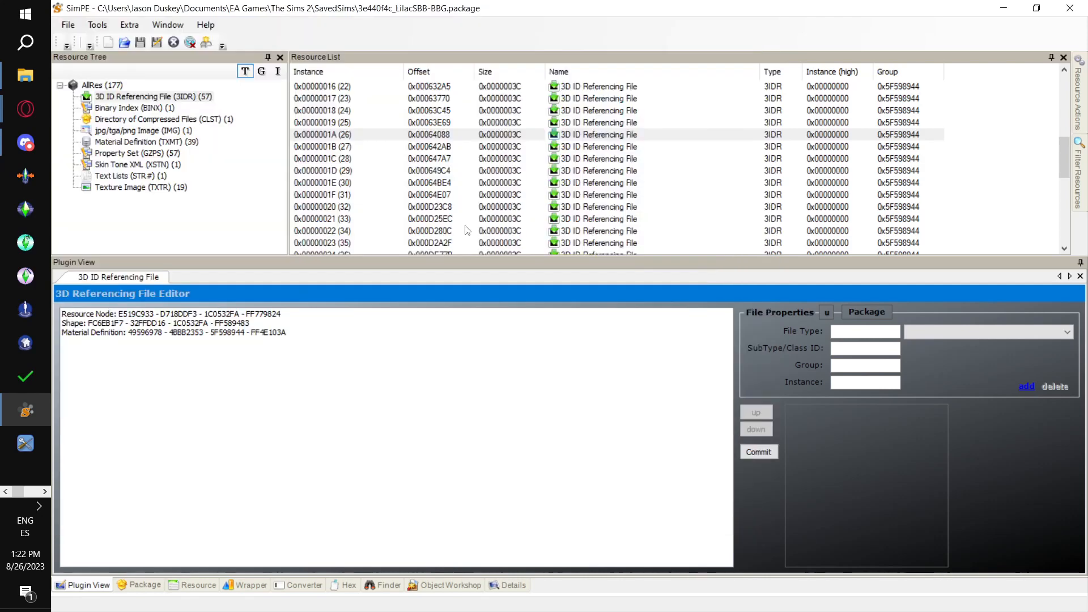
left_click(691, 363)
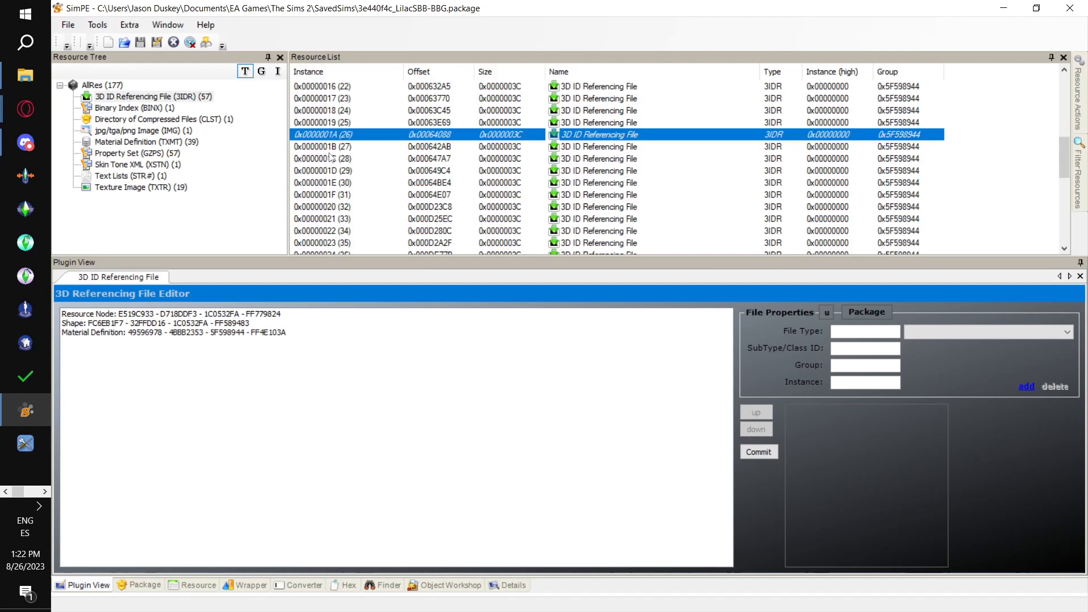
left_click(331, 158)
key("alt+Tab")
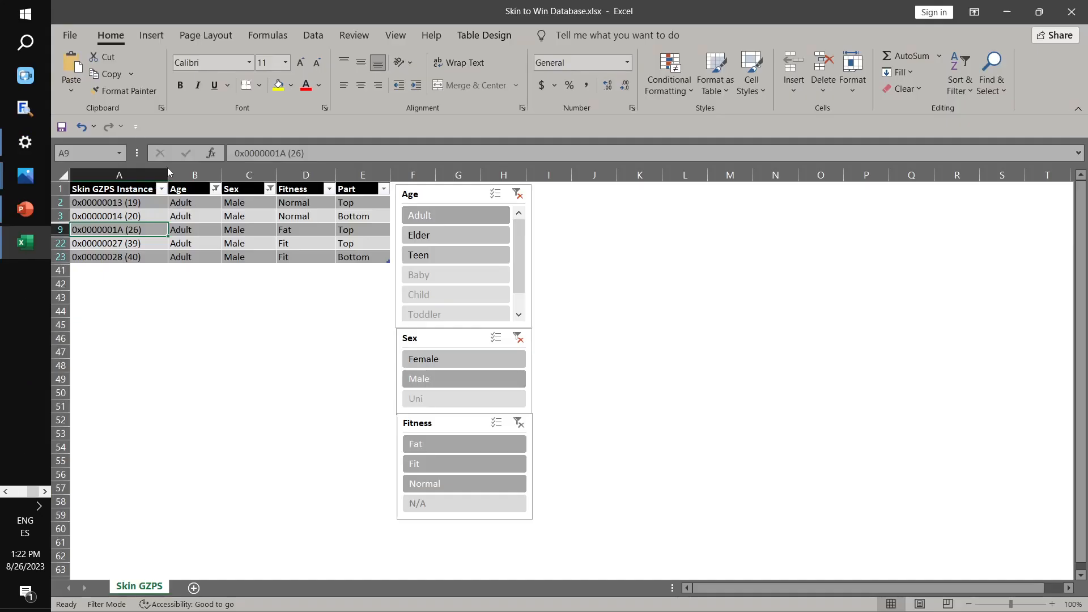
left_click(144, 243)
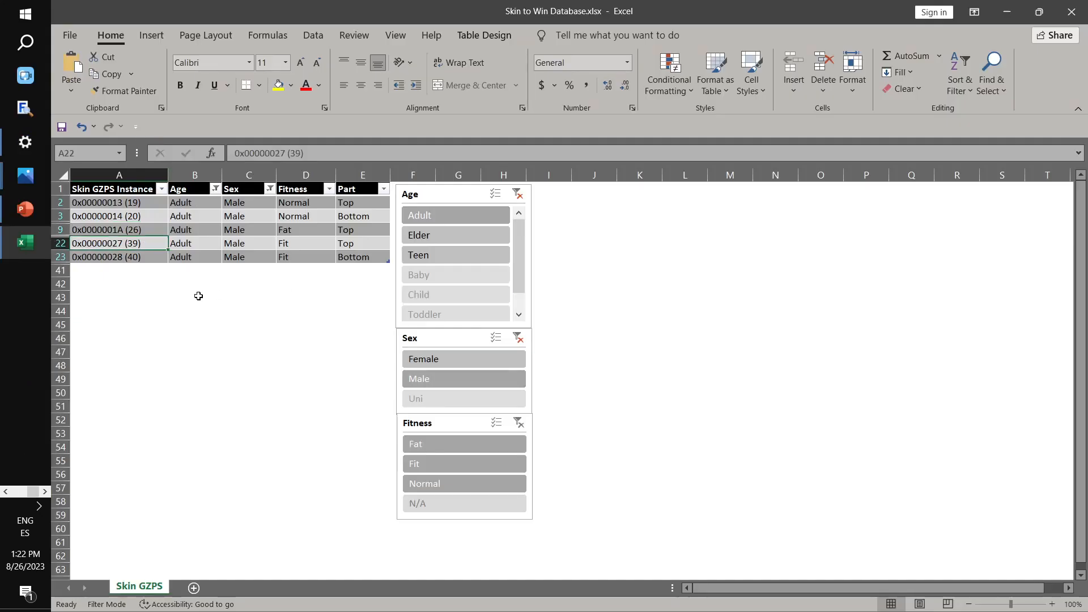
key("alt+Tab")
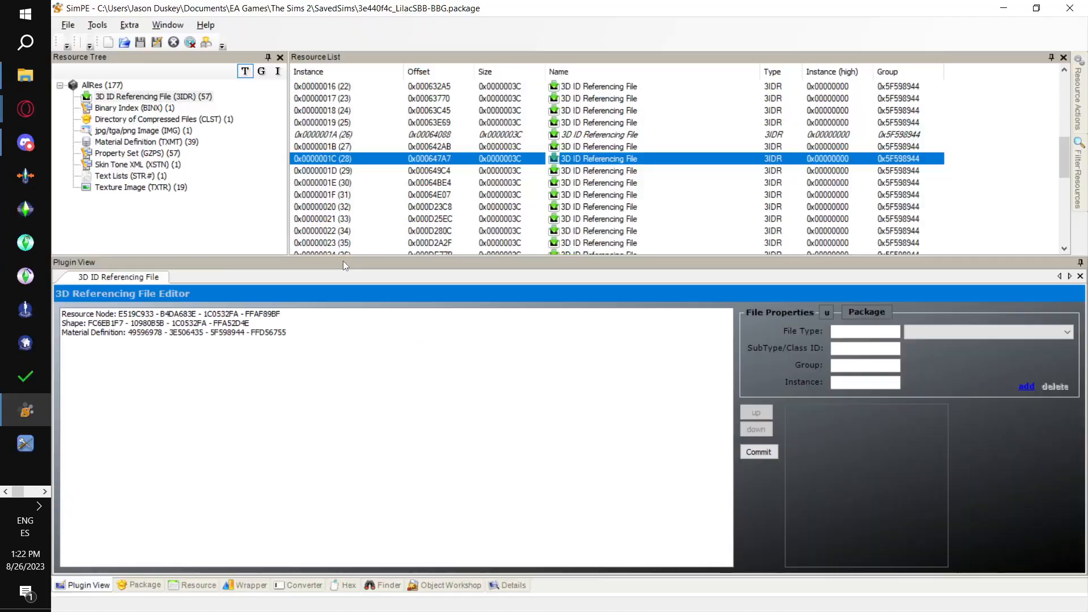
scroll(409, 196, "down", 3)
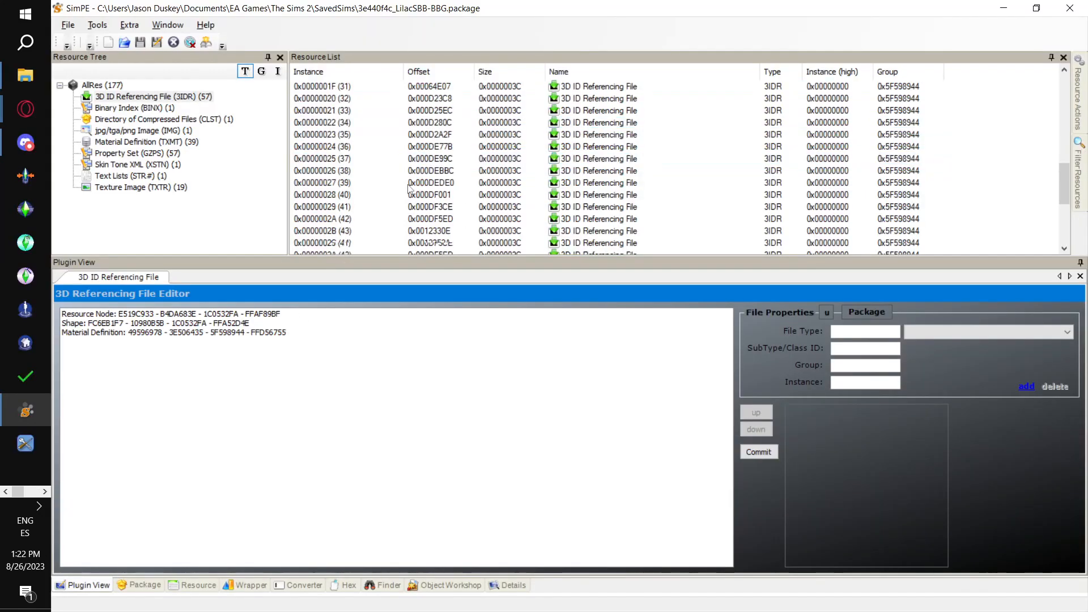
left_click(355, 186)
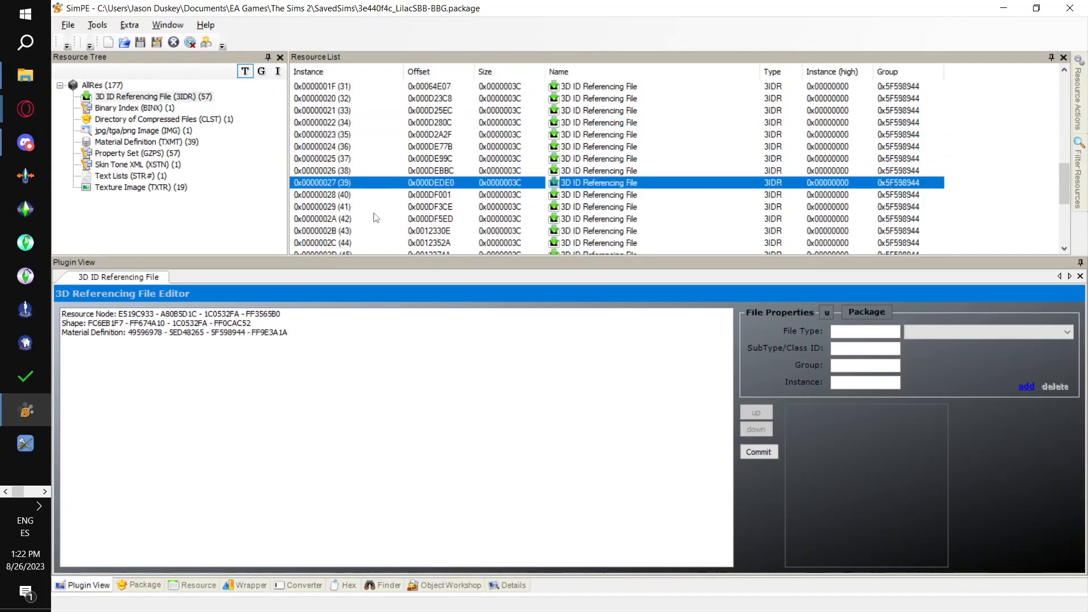
key("alt+Tab")
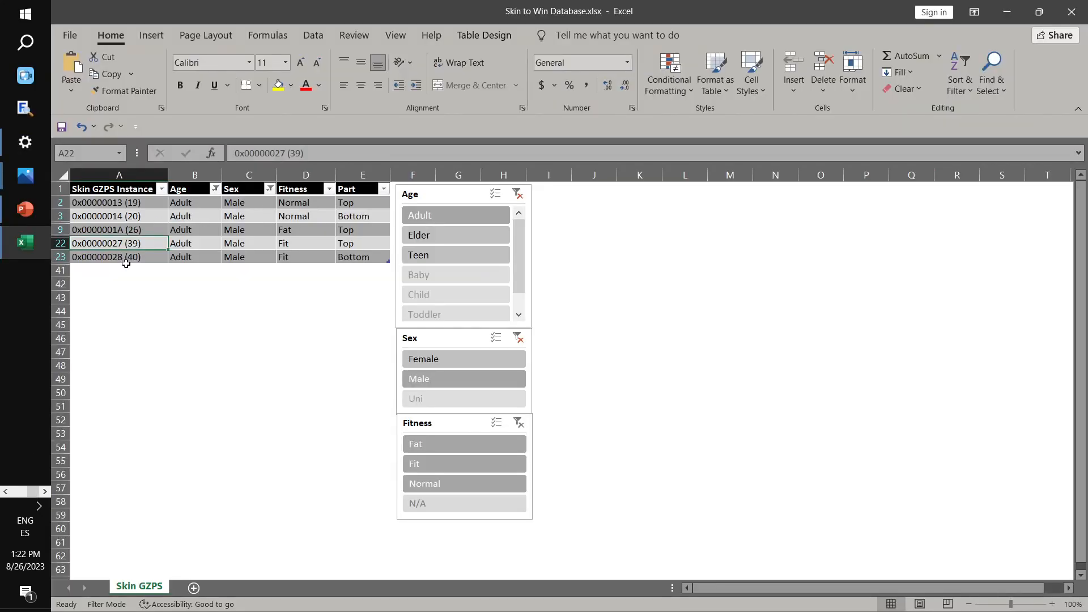
key("alt+Tab")
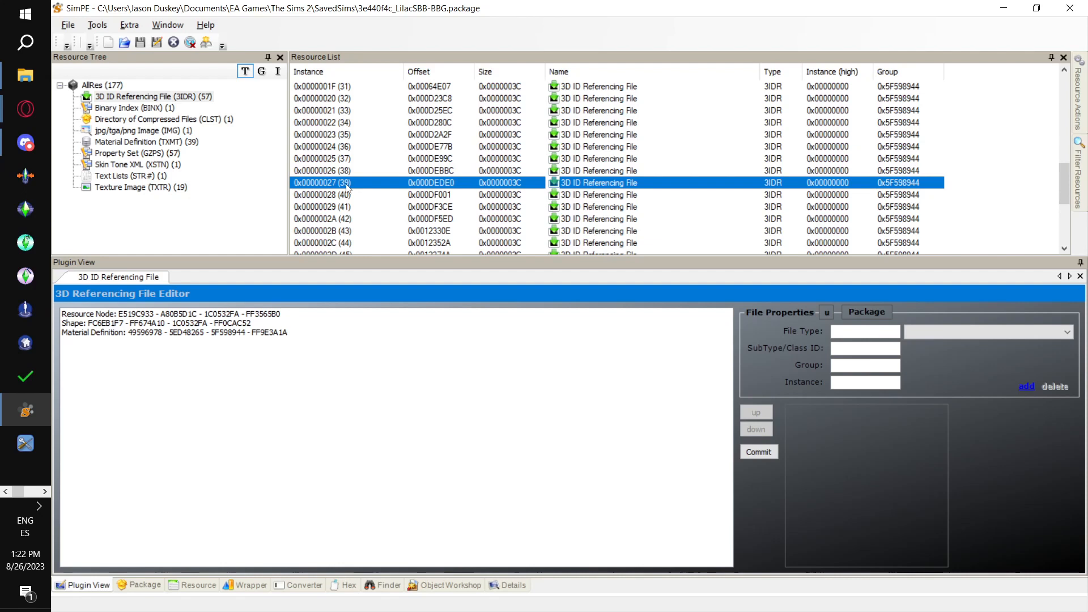
left_click(106, 27)
mouse_move(114, 74)
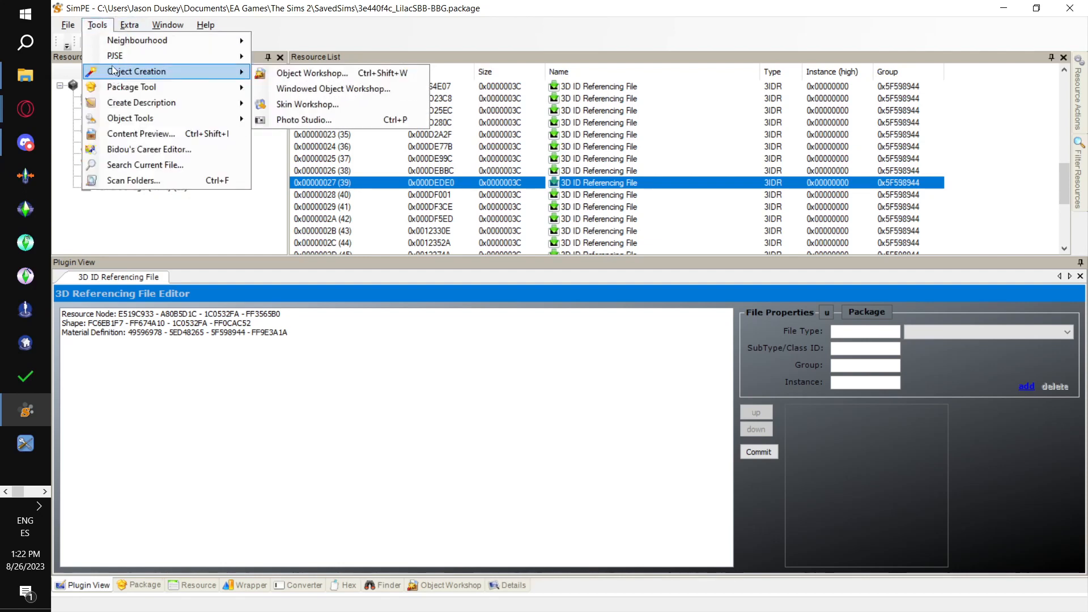
mouse_move(342, 53)
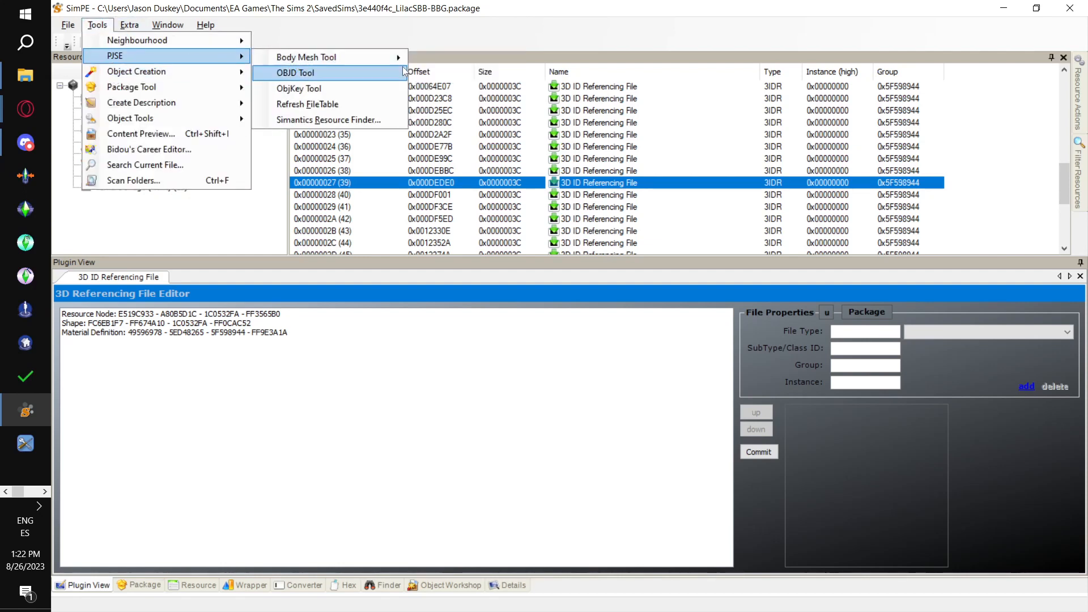
left_click(457, 74)
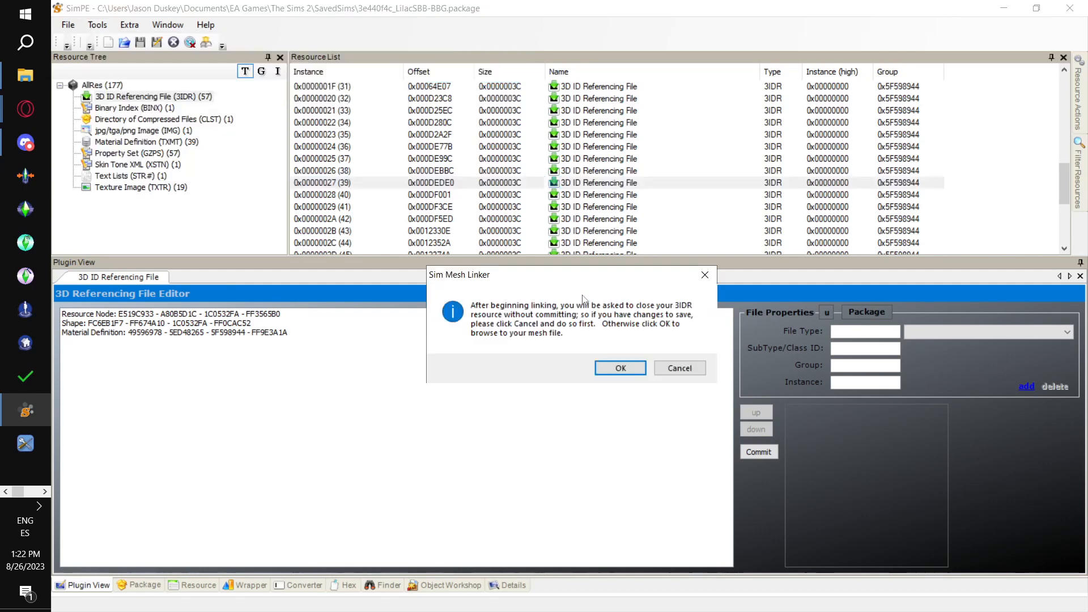
left_click(621, 368)
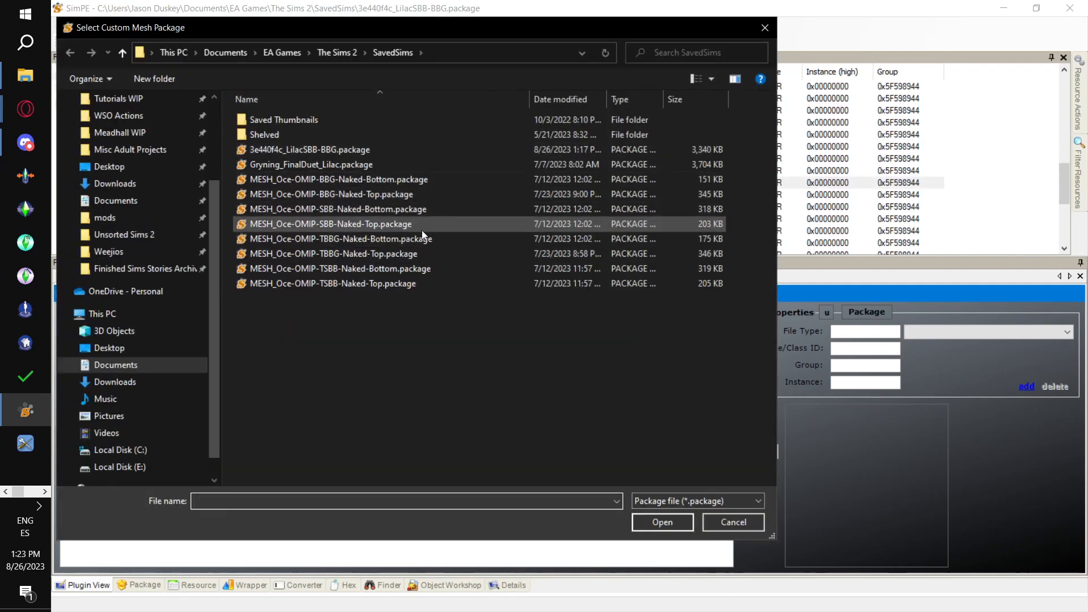
double_click(420, 226)
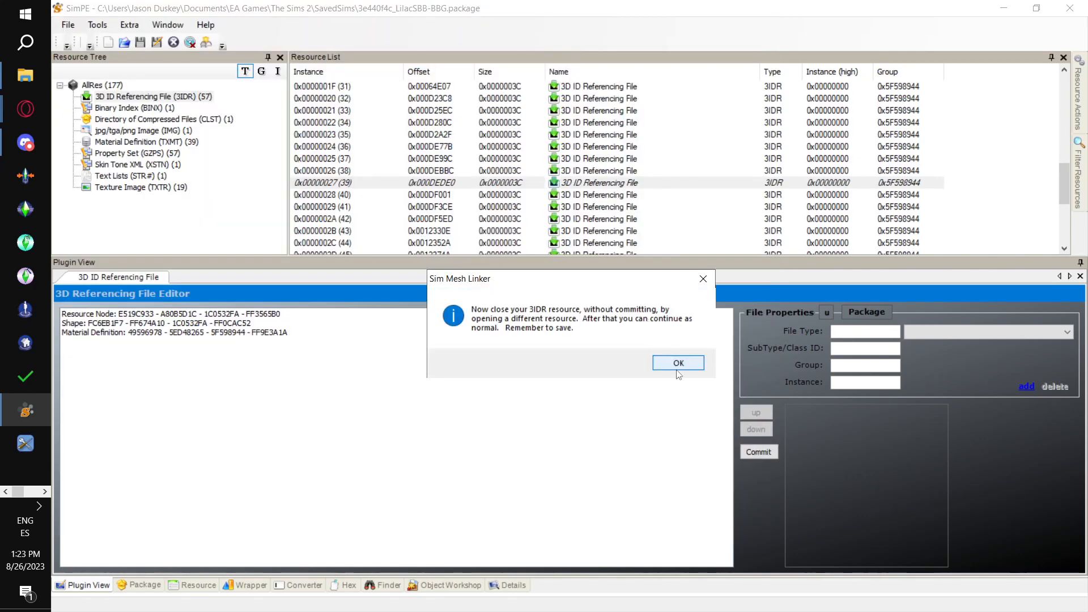
left_click(675, 366)
left_click(335, 195)
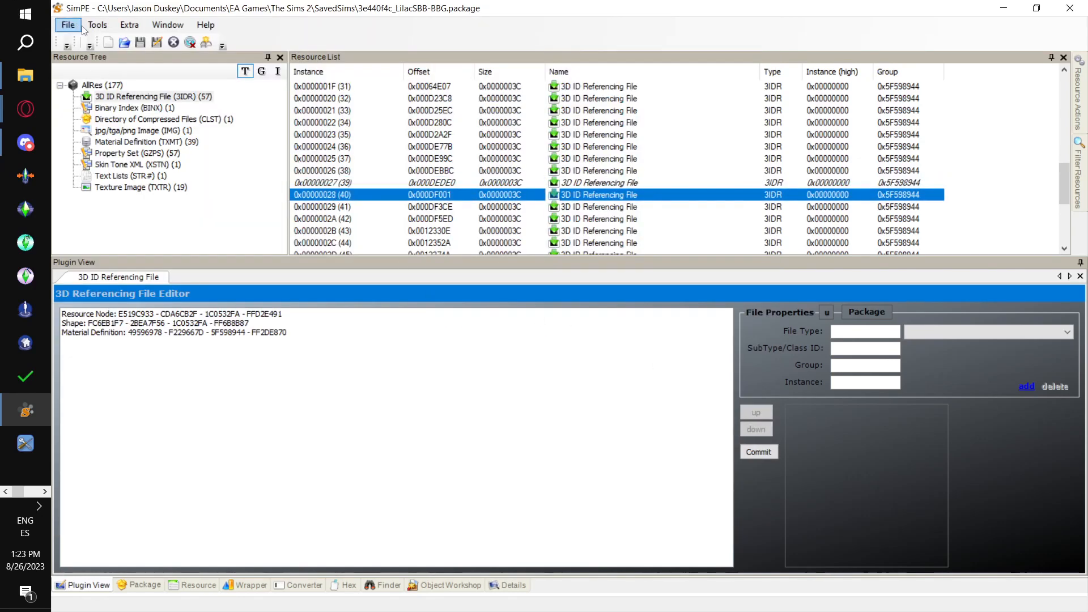
- Link instance 0x00000028 to MESH_Oce-OMIP-SBB-Naked-Bottom.package with the PJSE body mesh linking stage
left_click(104, 27)
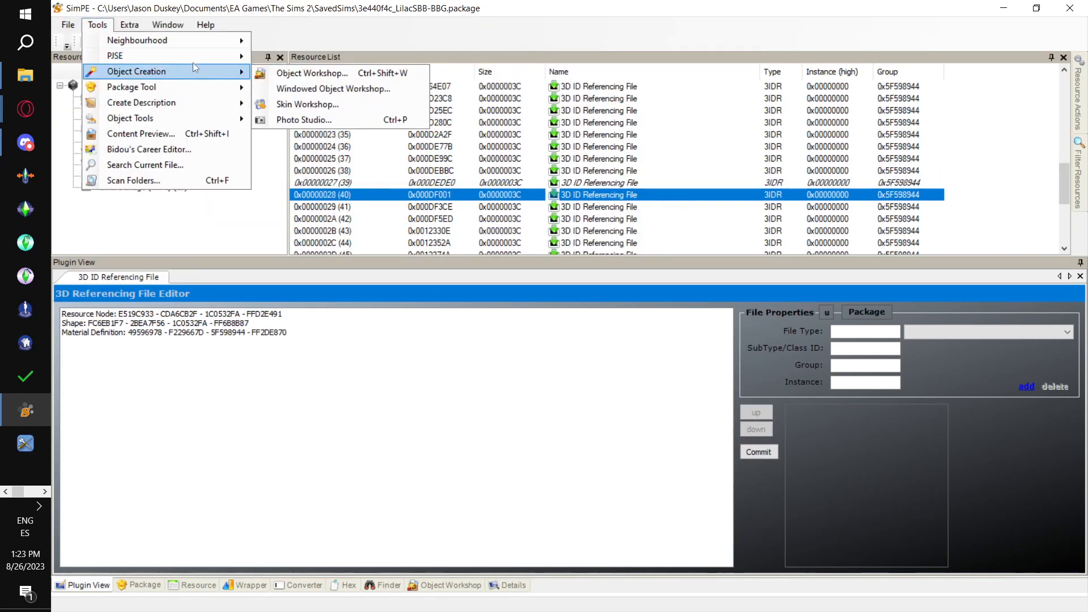
mouse_move(195, 57)
mouse_move(299, 59)
left_click(458, 74)
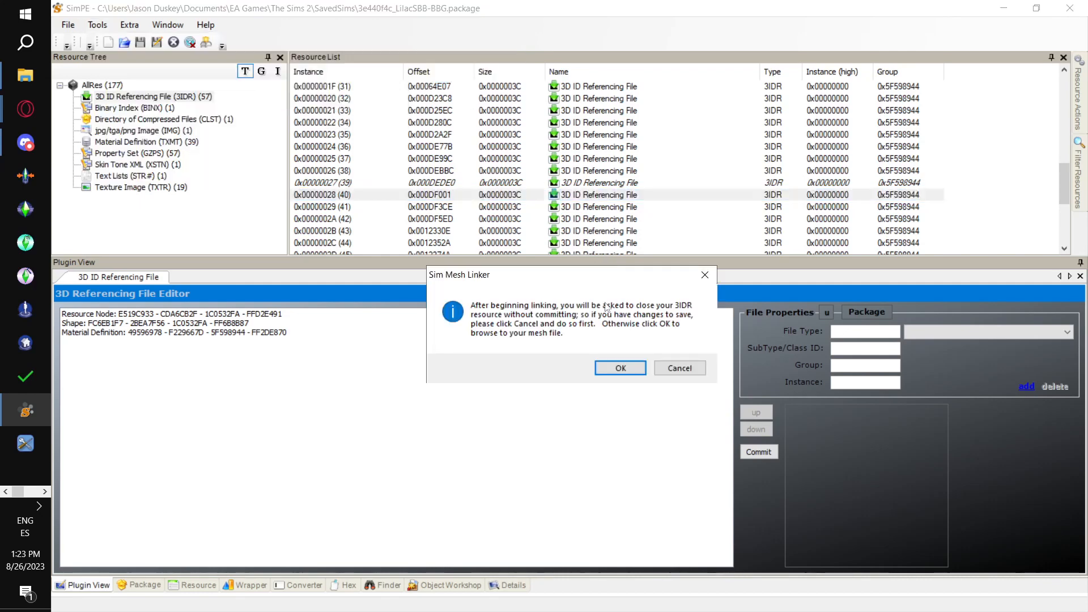
left_click(623, 368)
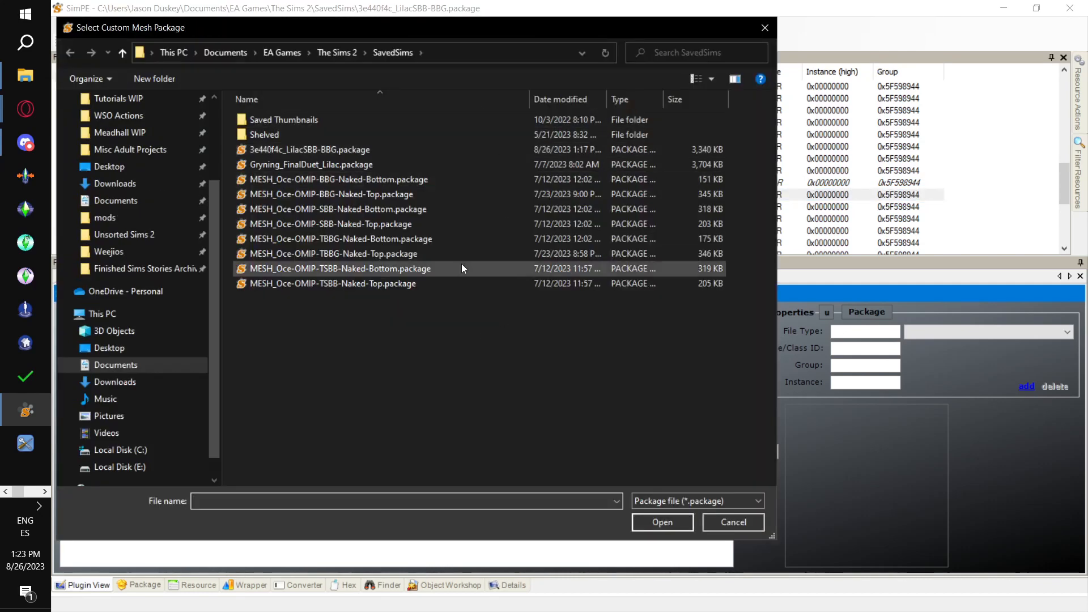
double_click(444, 205)
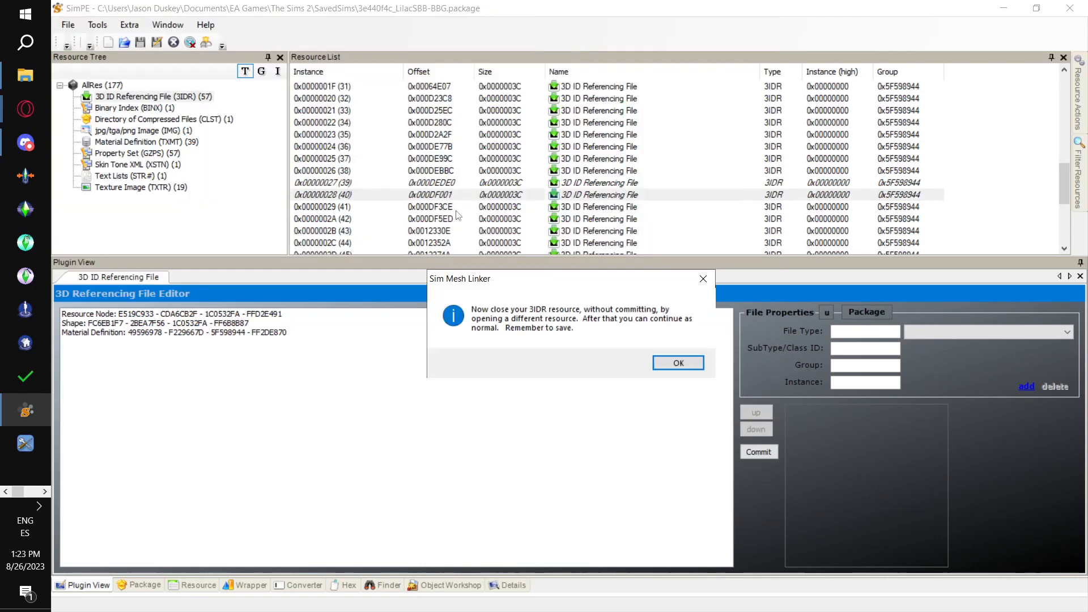
left_click(677, 363)
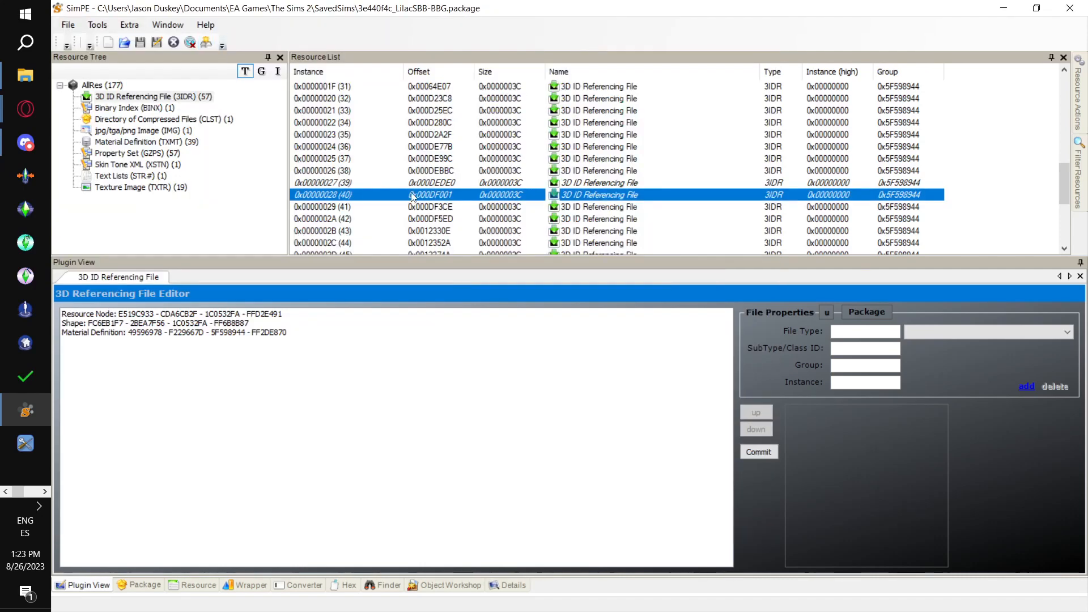
left_click(98, 25)
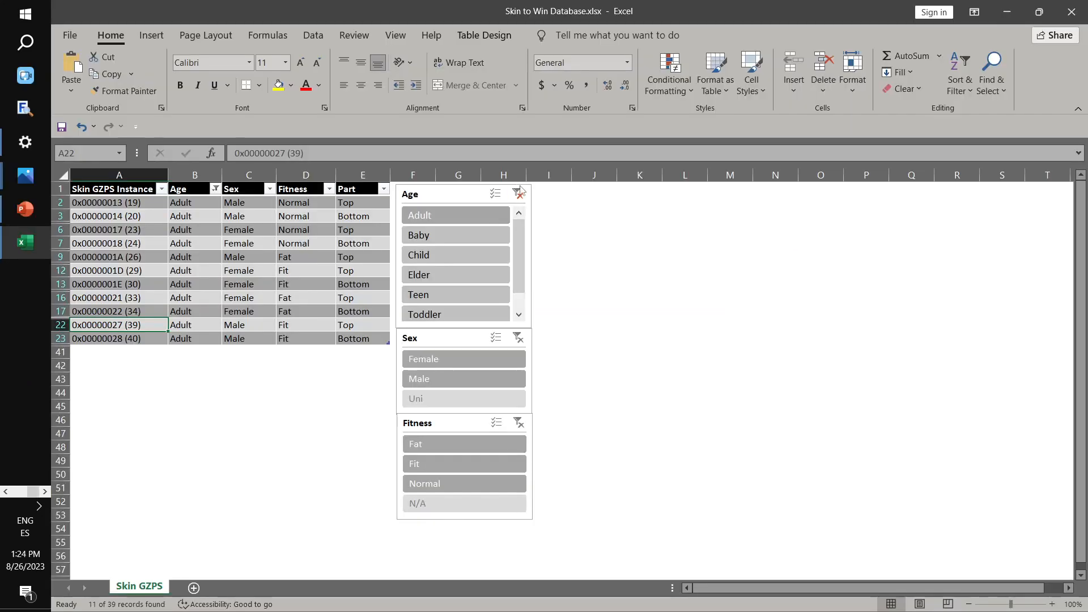
- Clear the Age filter in the Excel table, filter it to Male and Elder, and select the fit Top instance
left_click(517, 193)
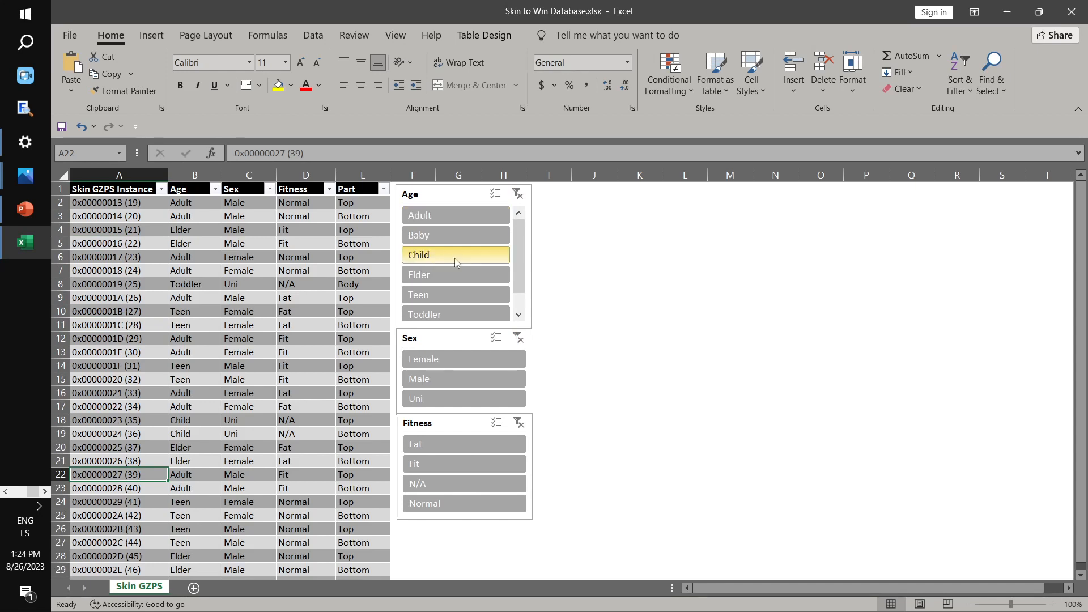
left_click(454, 376)
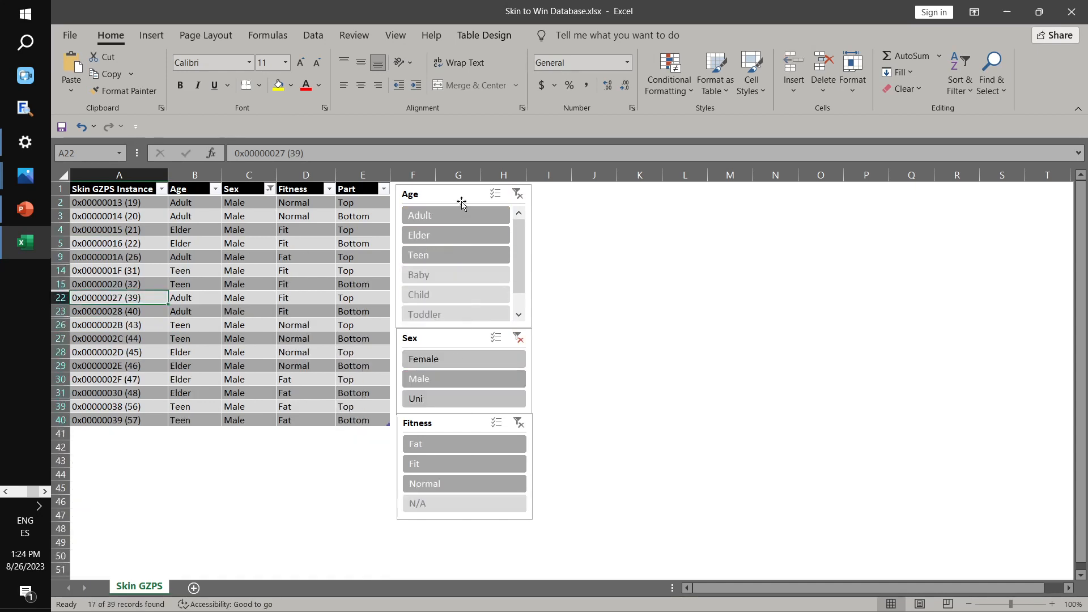
left_click(462, 230)
left_click(105, 203)
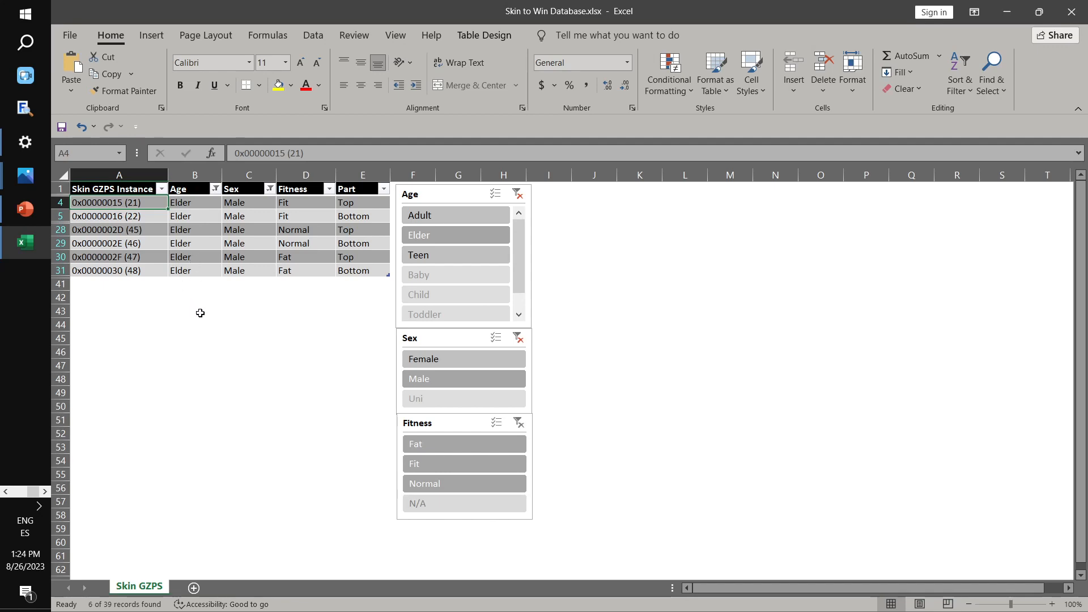
key("alt+Tab")
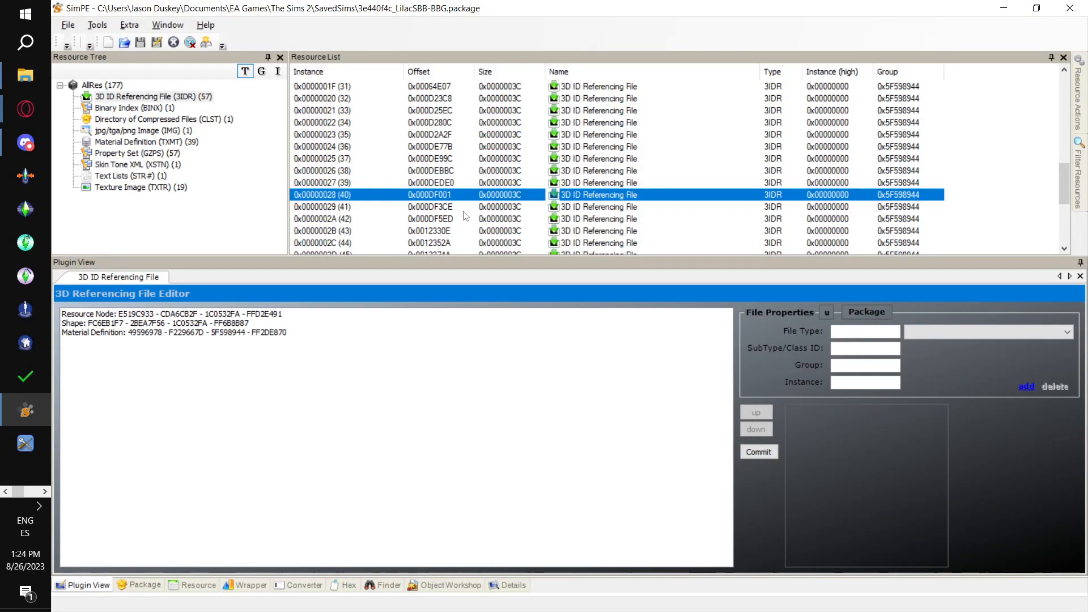
scroll(389, 181, "up", 2)
scroll(390, 181, "up", 2)
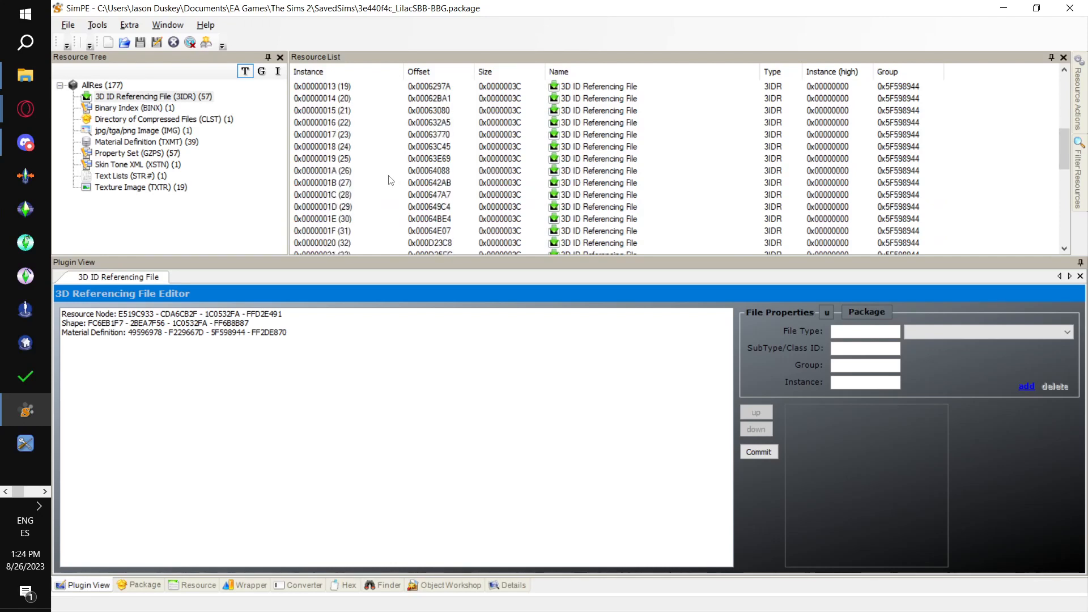
left_click(340, 111)
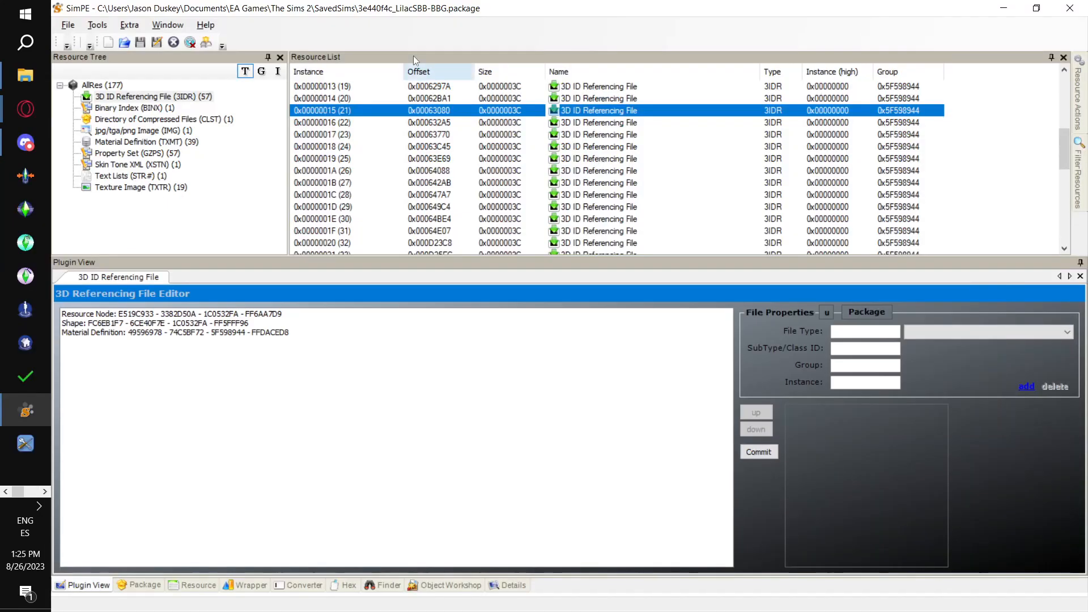
- Link instance 0x00000015 to MESH_Oce-OMIP-SBB-Naked-Top.package with the PJSE body mesh linking stage
left_click(97, 25)
mouse_move(143, 69)
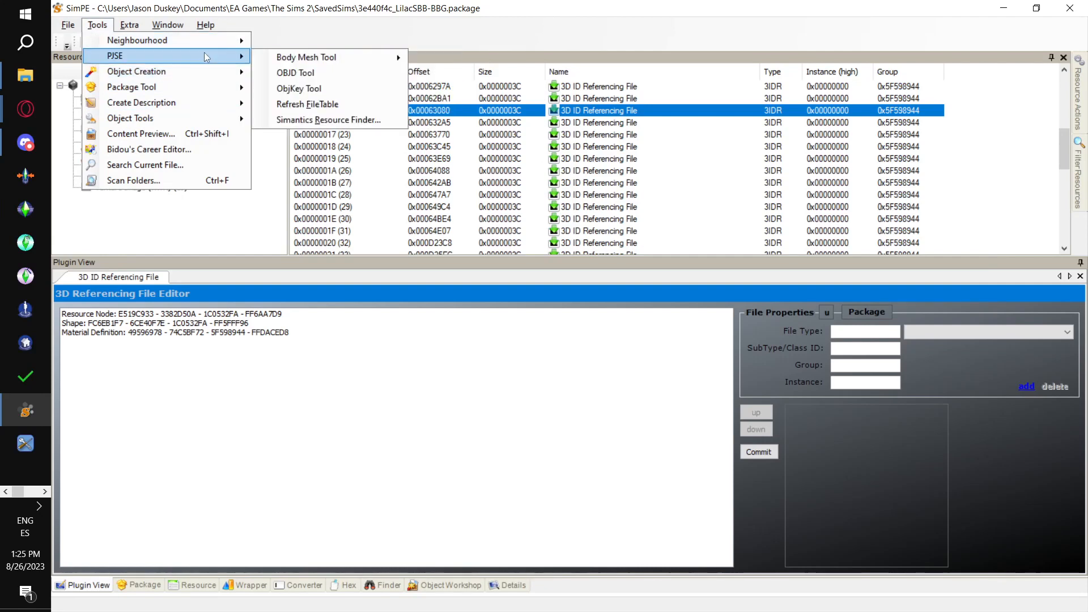
mouse_move(326, 55)
left_click(472, 82)
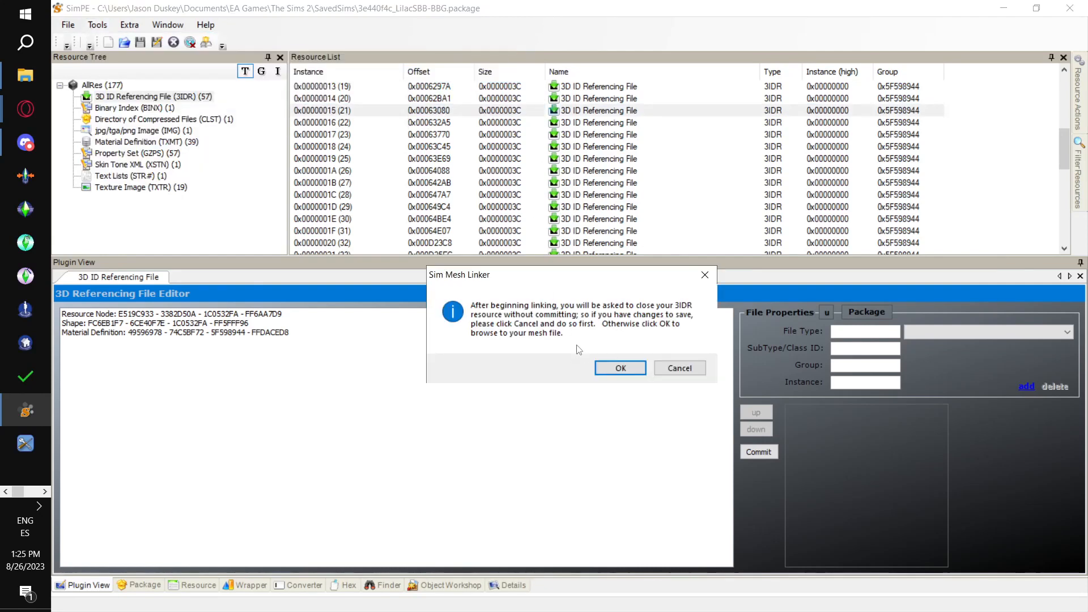
left_click(621, 368)
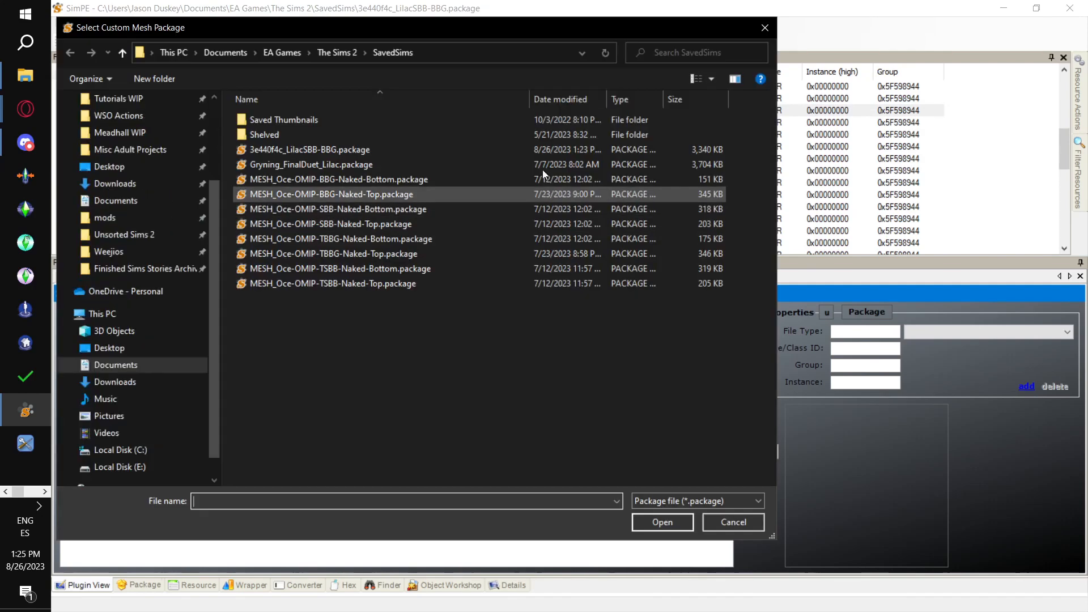
left_click(439, 230)
left_click(667, 520)
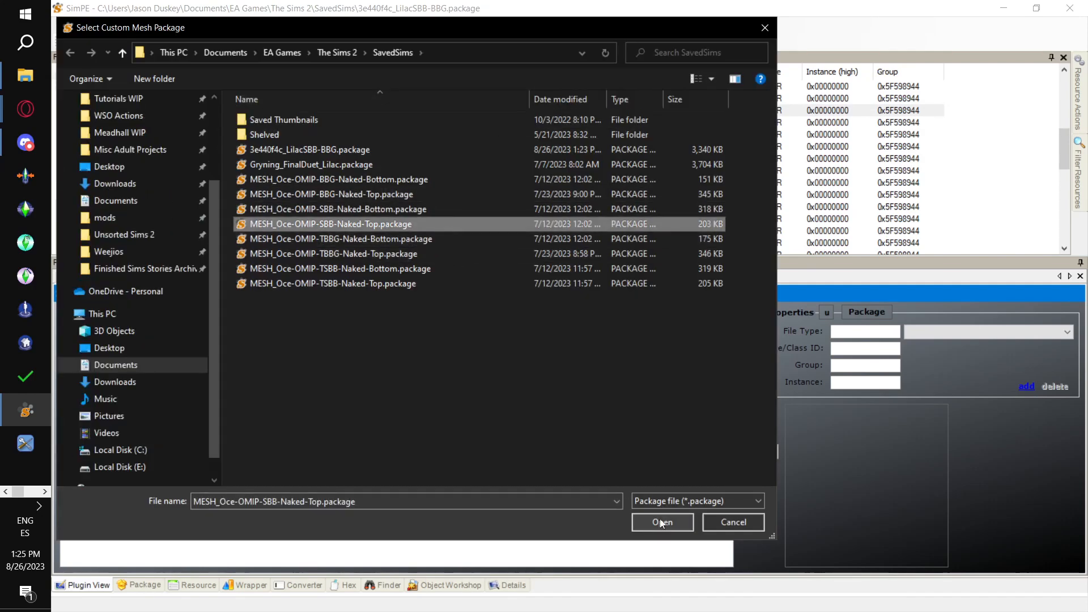
left_click(678, 363)
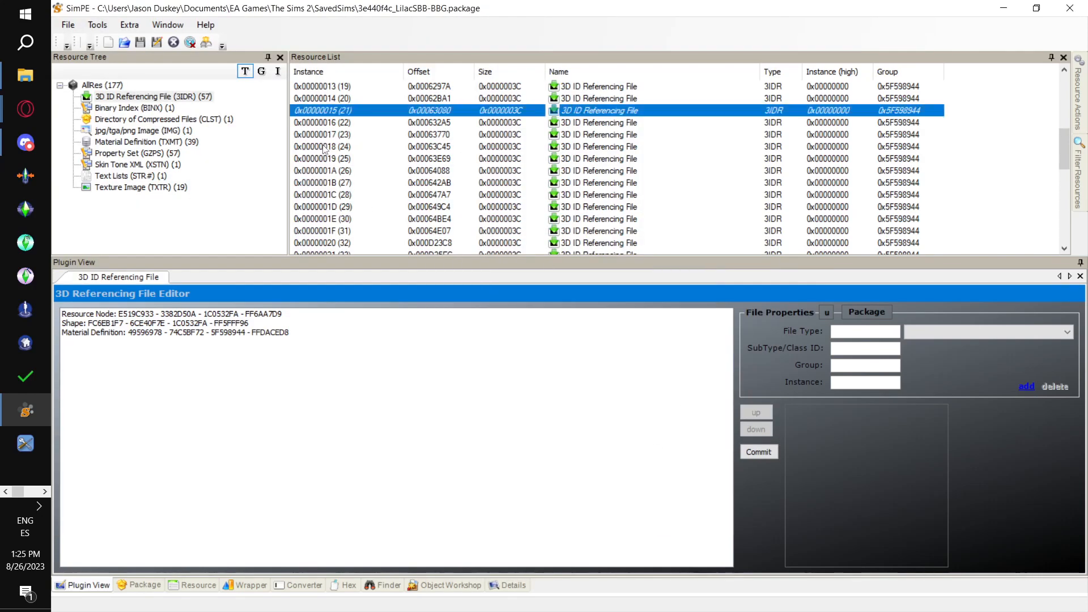
left_click(318, 121)
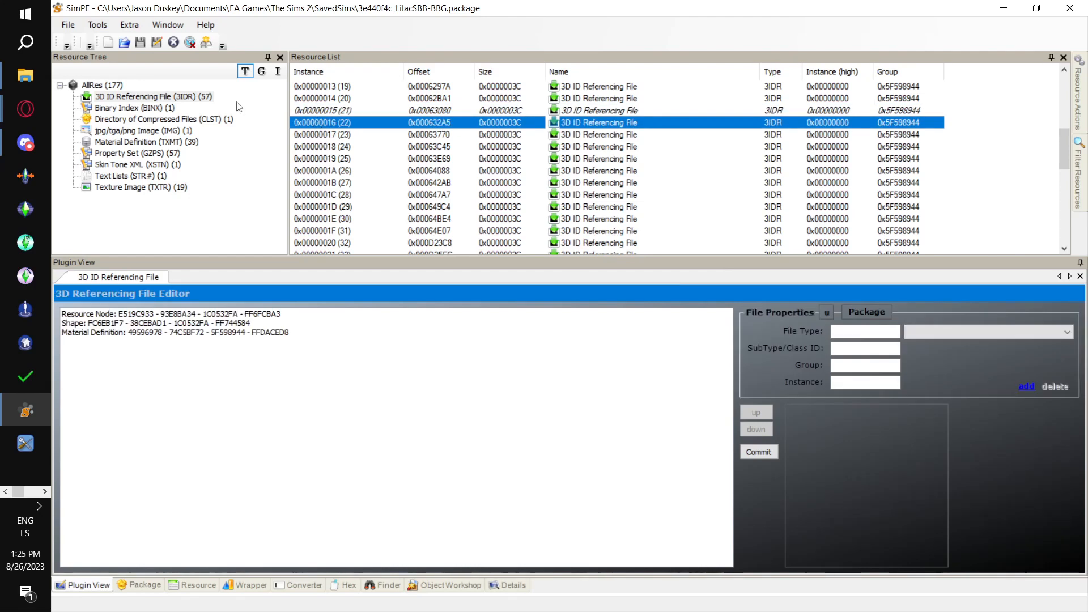
left_click(98, 30)
mouse_move(146, 61)
mouse_move(362, 57)
left_click(504, 76)
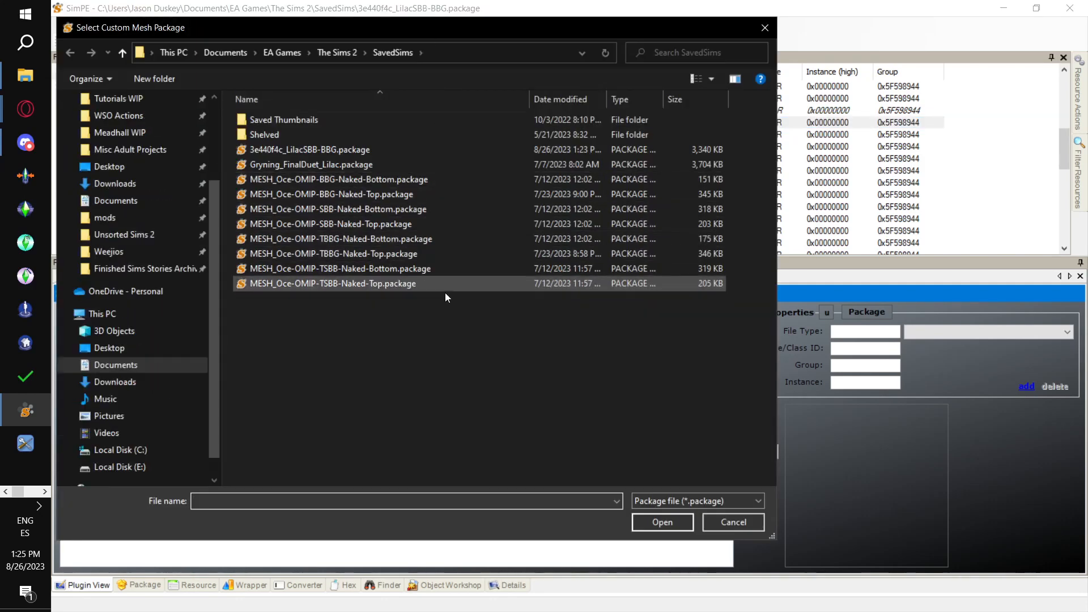
double_click(430, 207)
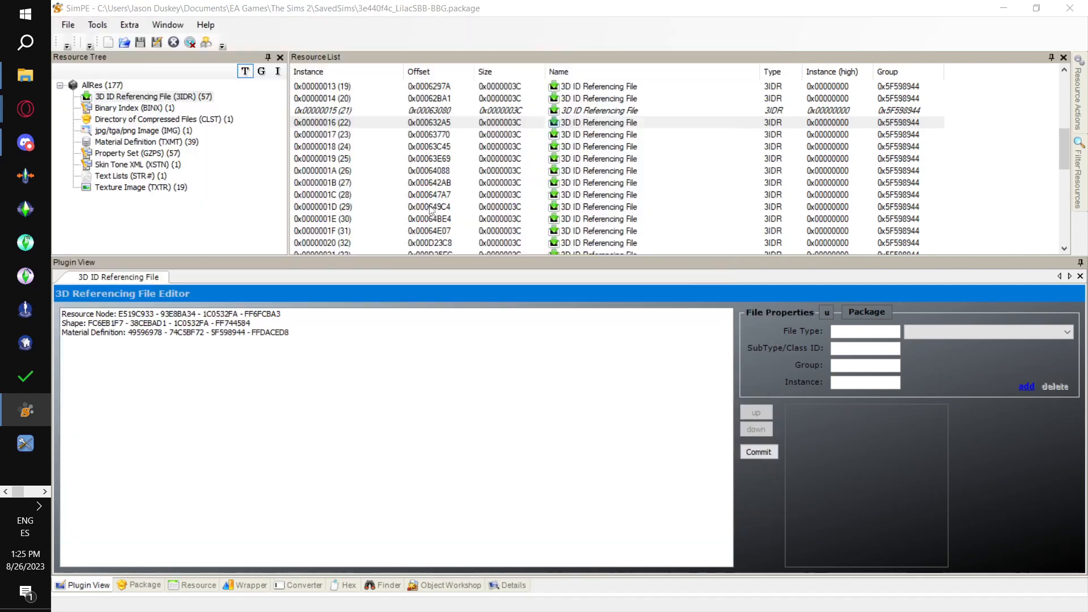
left_click(679, 363)
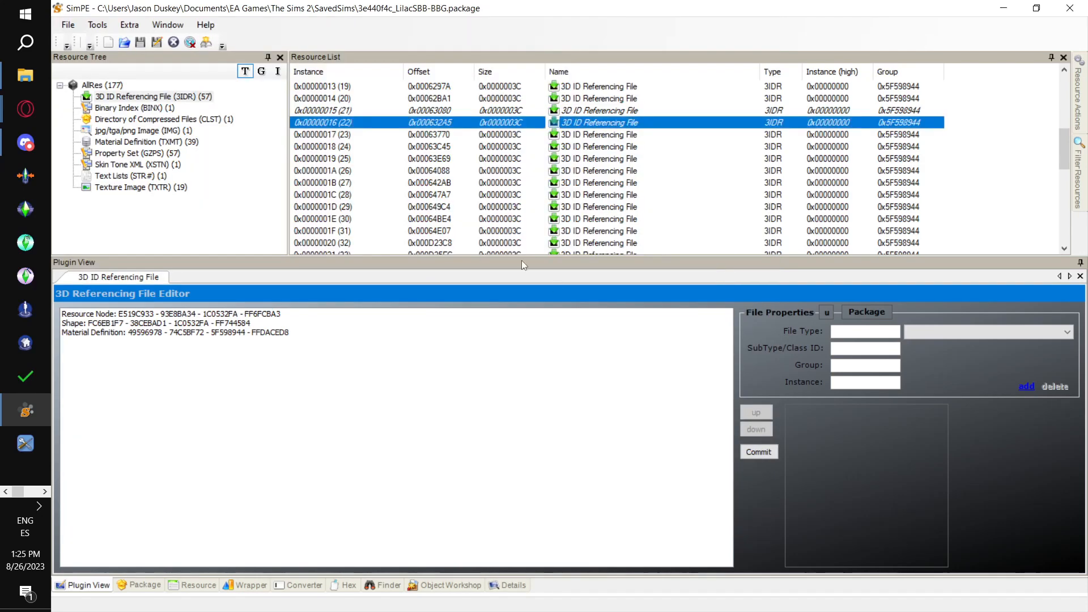
left_click(342, 139)
- Look up the elder male normal Top instance in the Excel table and open 3IDR resource 0x0000002D (45) in SimPE
key("alt+Tab")
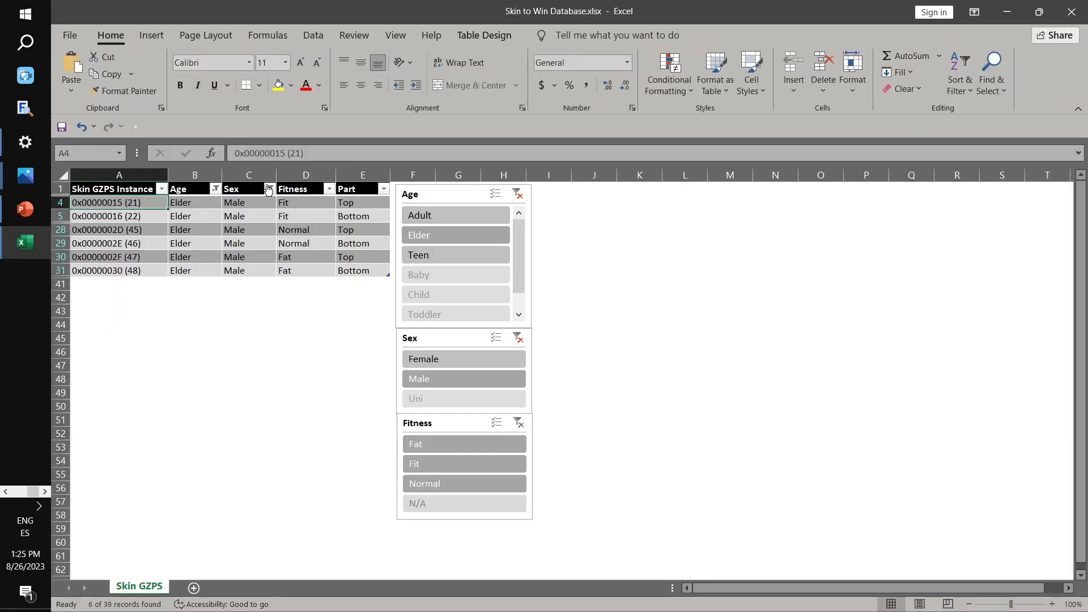
left_click_drag(111, 235, 143, 241)
key("alt+Tab")
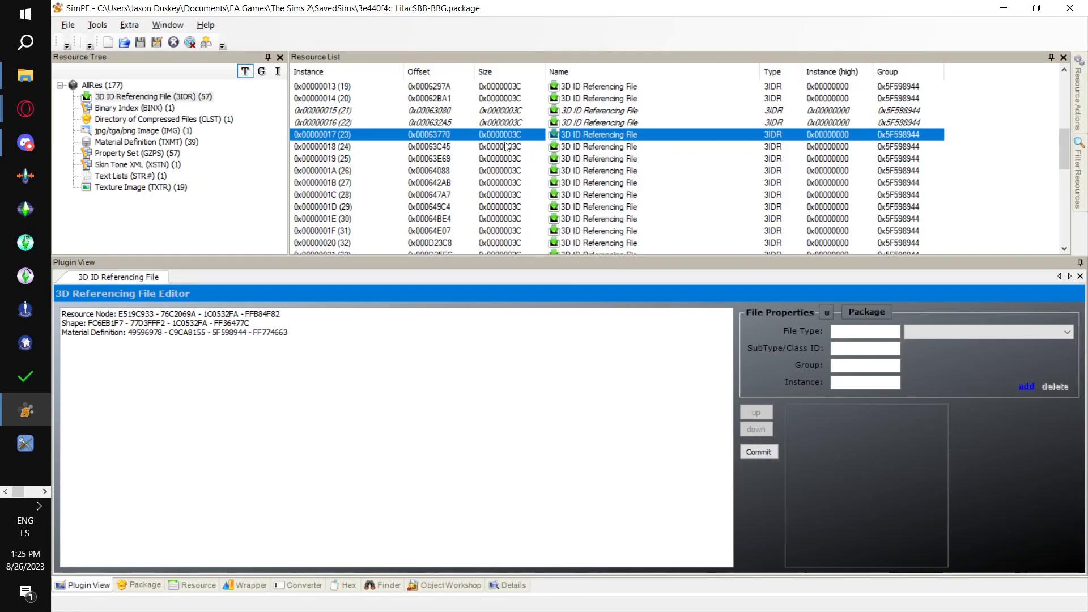
scroll(429, 192, "down", 2)
scroll(347, 210, "down", 1)
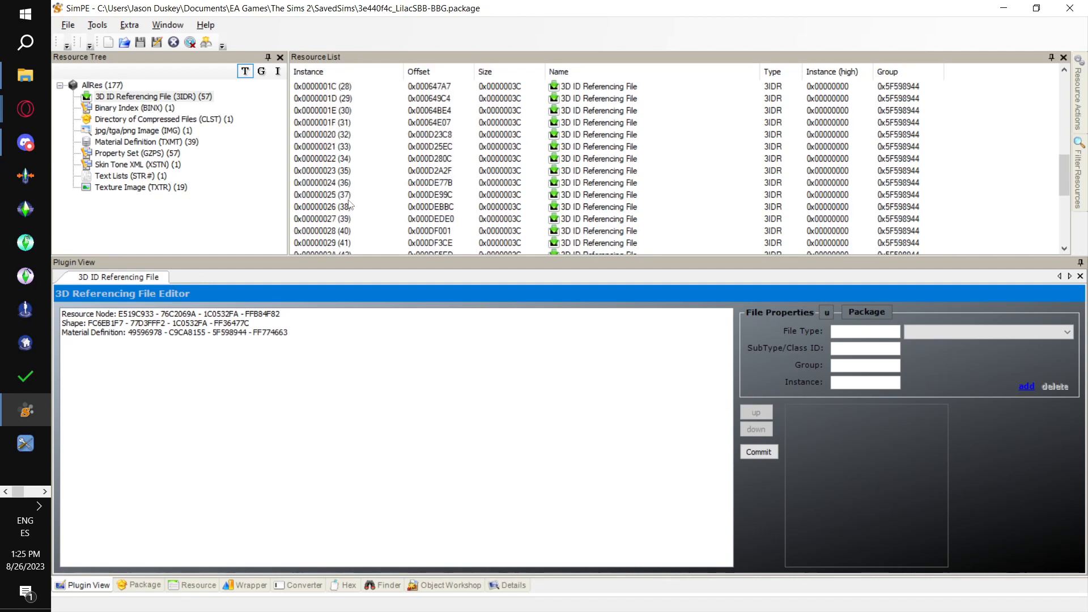
scroll(350, 207, "down", 2)
left_click(349, 207)
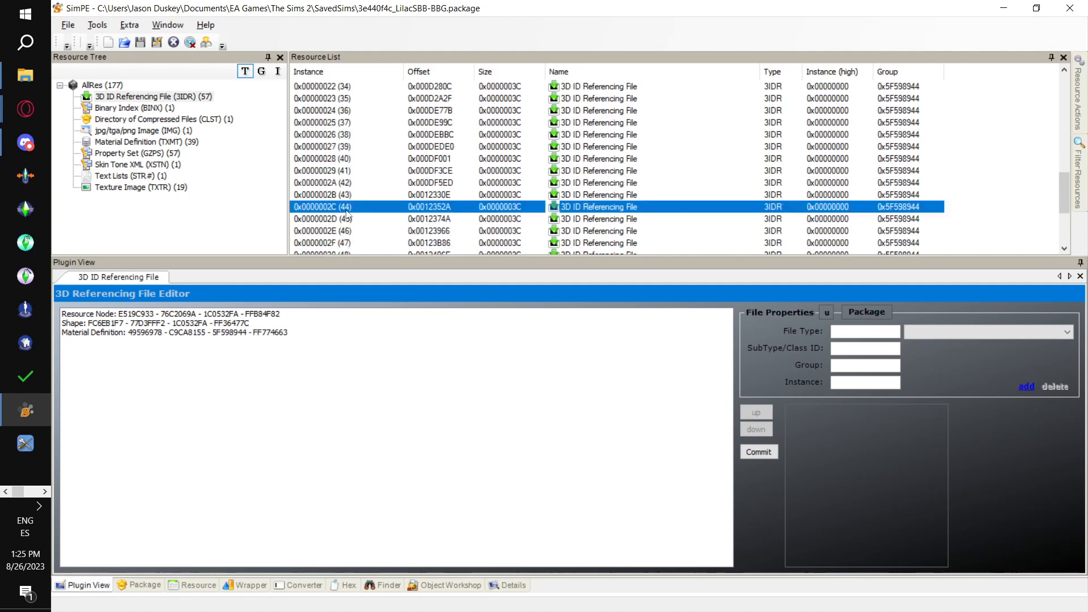
left_click(349, 220)
key("alt+Tab")
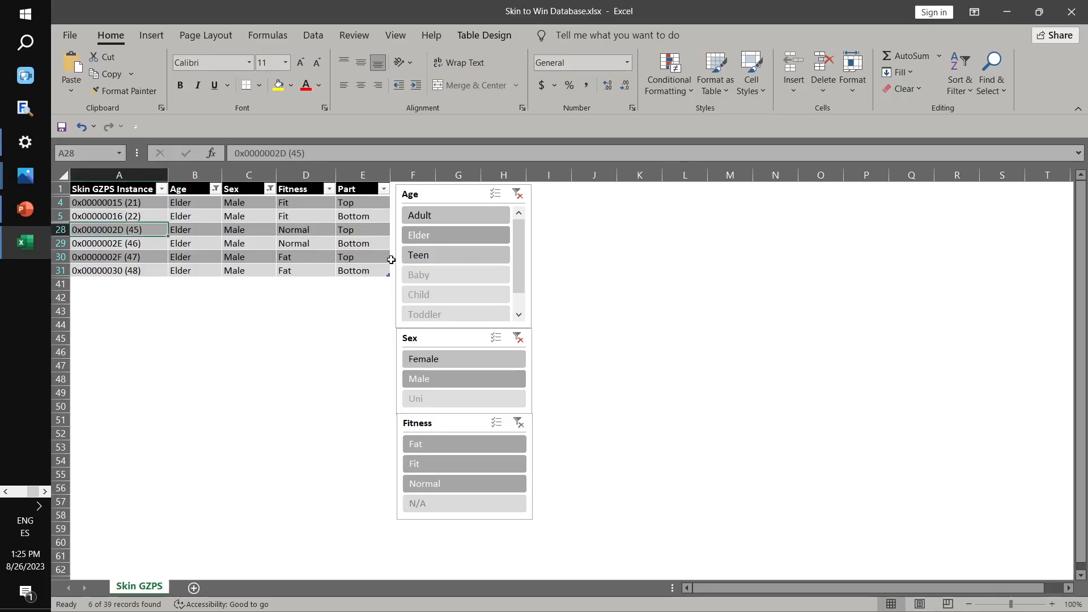
key("alt+Tab")
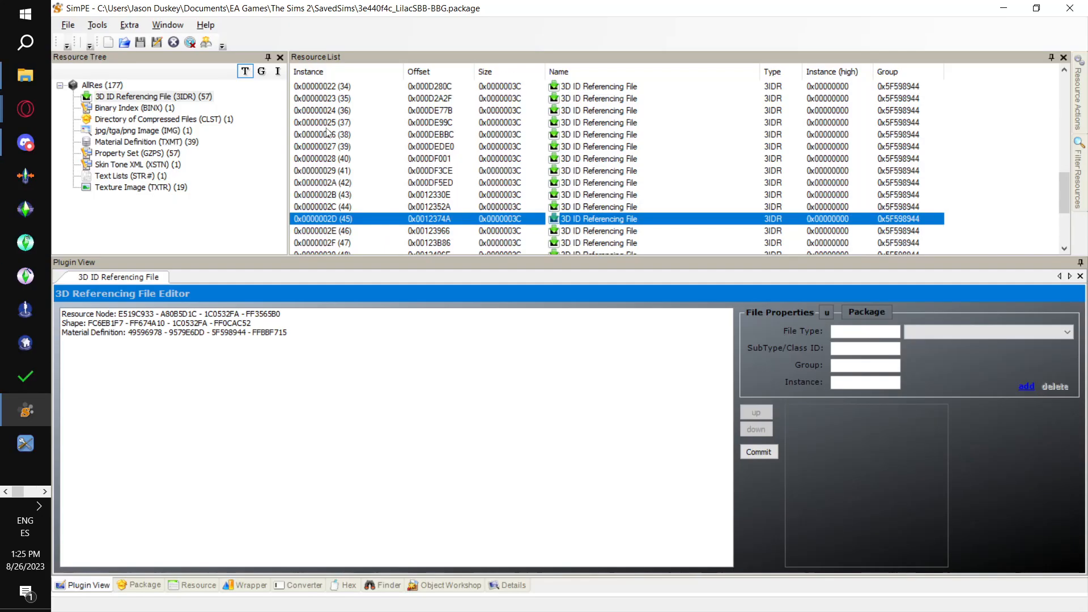
- Link instance 0x0000002D to MESH_Oce-OMIP-SBB-Naked-Top.package with the PJSE body mesh linking stage
left_click(97, 25)
mouse_move(165, 56)
mouse_move(334, 57)
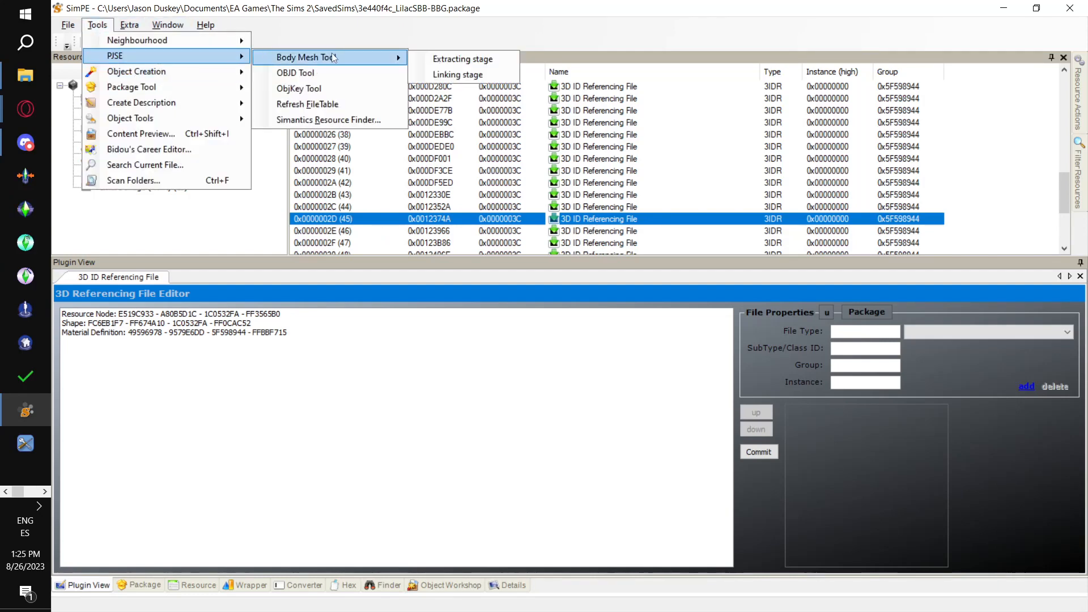
left_click(476, 75)
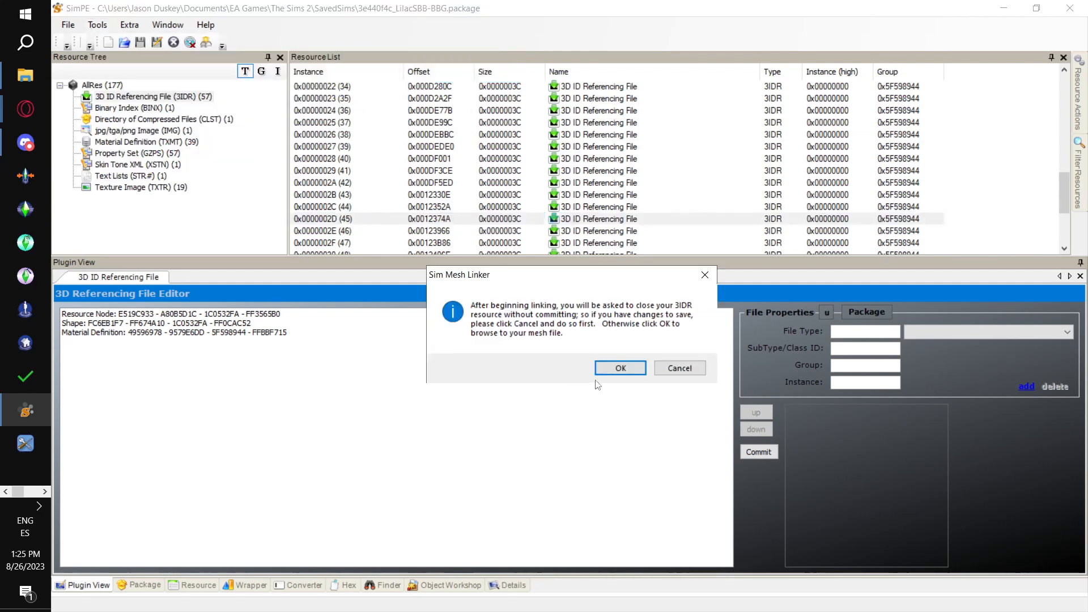
left_click(622, 369)
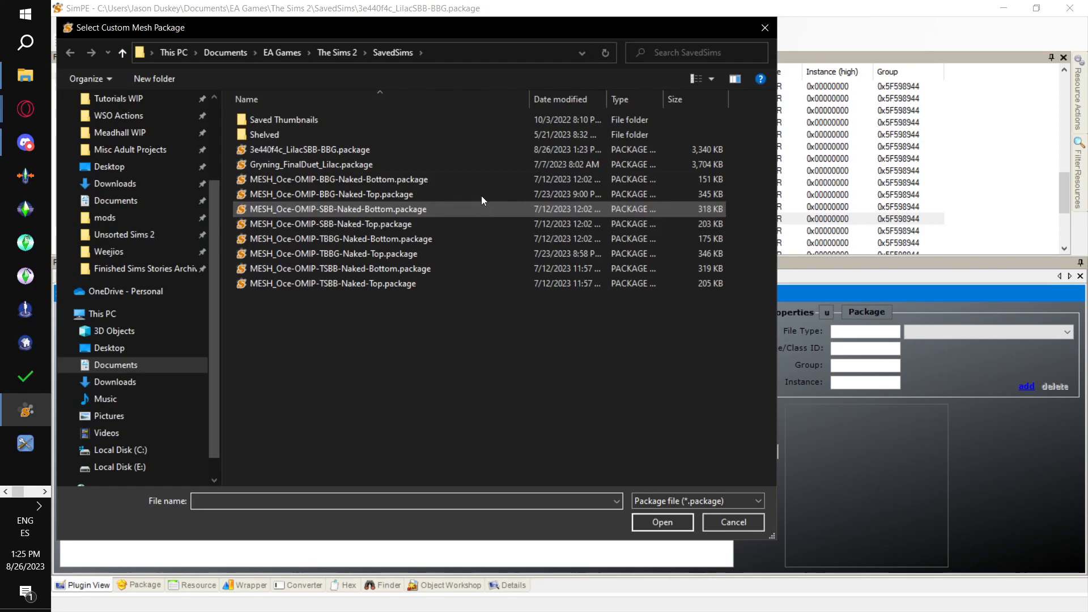
left_click(478, 226)
double_click(479, 226)
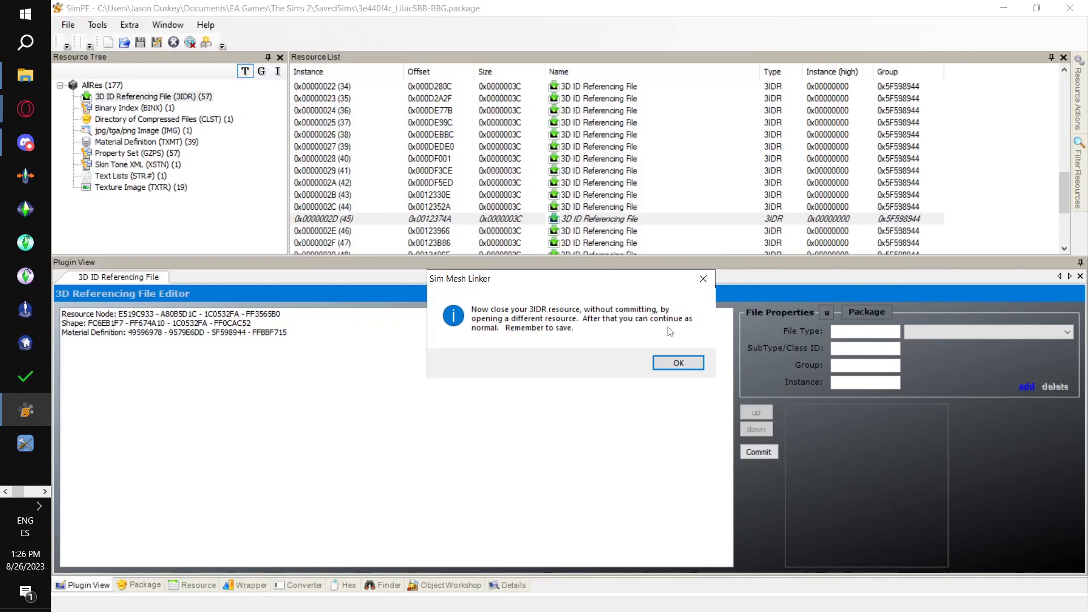
left_click(682, 364)
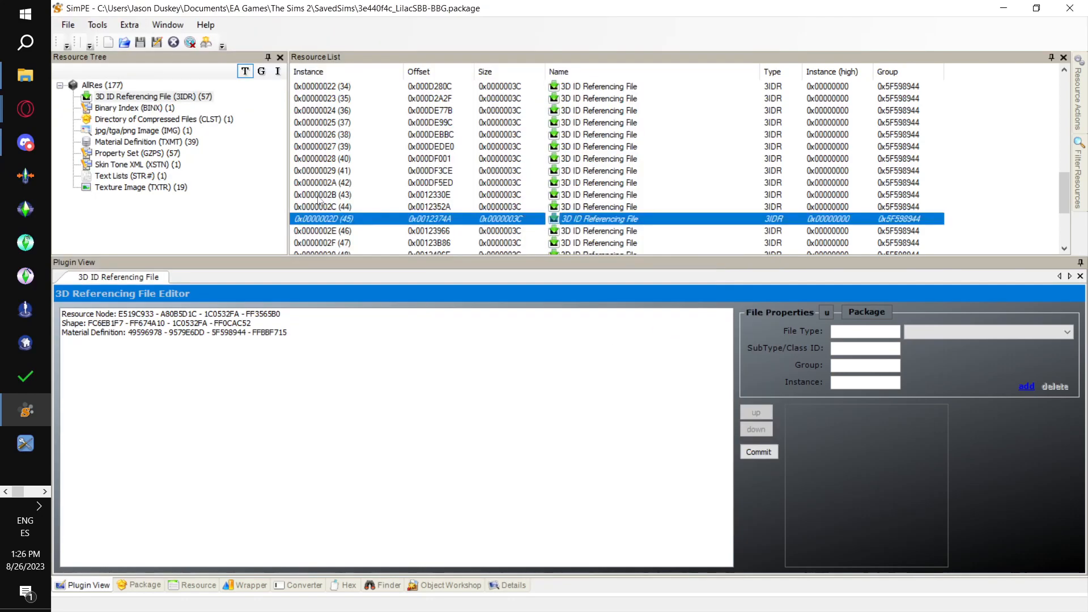
- Open 3IDR resource 0x0000002E (46) and link it to MESH_Oce-OMIP-SBB-Naked-Bottom.package with the PJSE body mesh linking stage
left_click(326, 232)
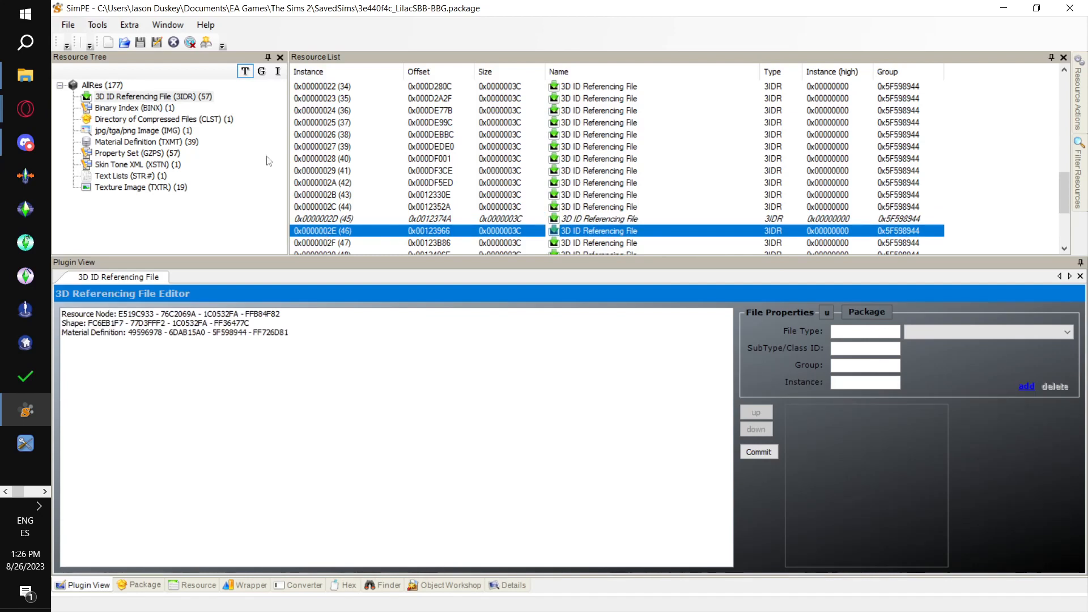
left_click(97, 25)
mouse_move(170, 56)
mouse_move(340, 57)
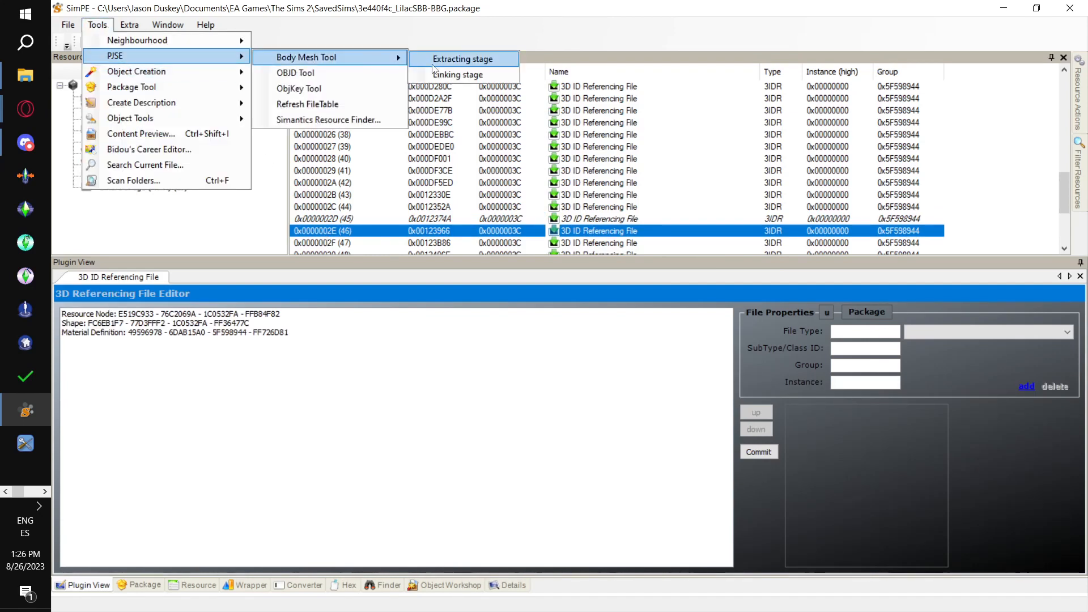
left_click(459, 75)
left_click(620, 368)
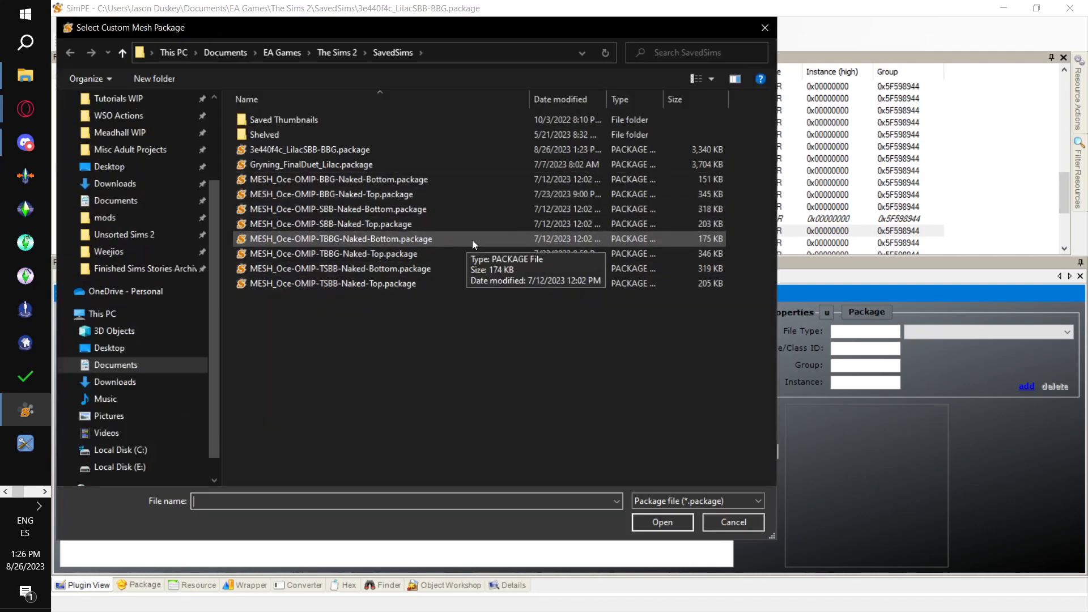
left_click(459, 209)
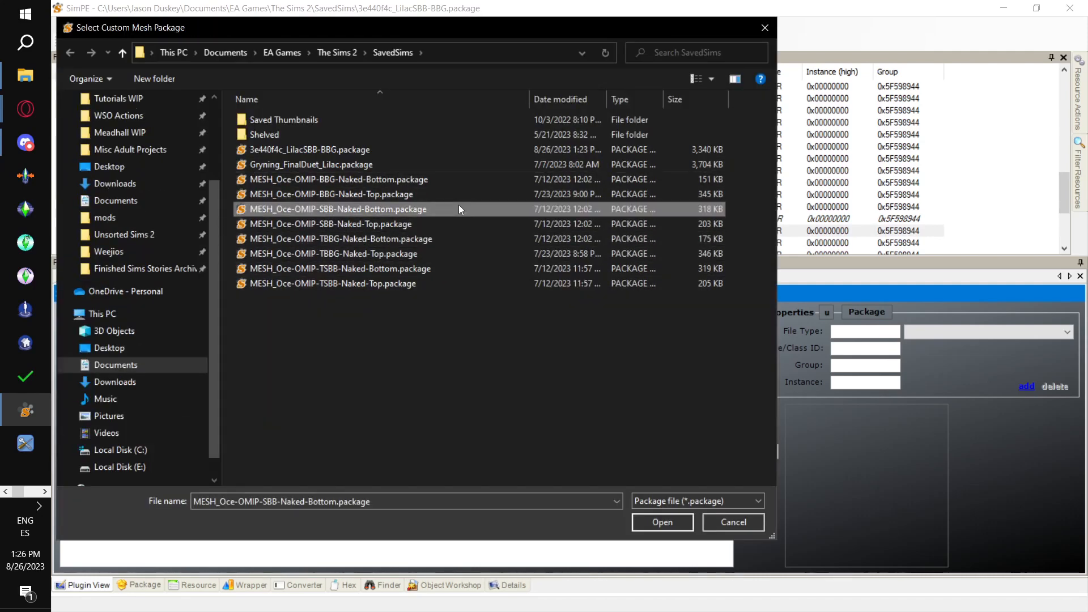
double_click(459, 209)
left_click(676, 361)
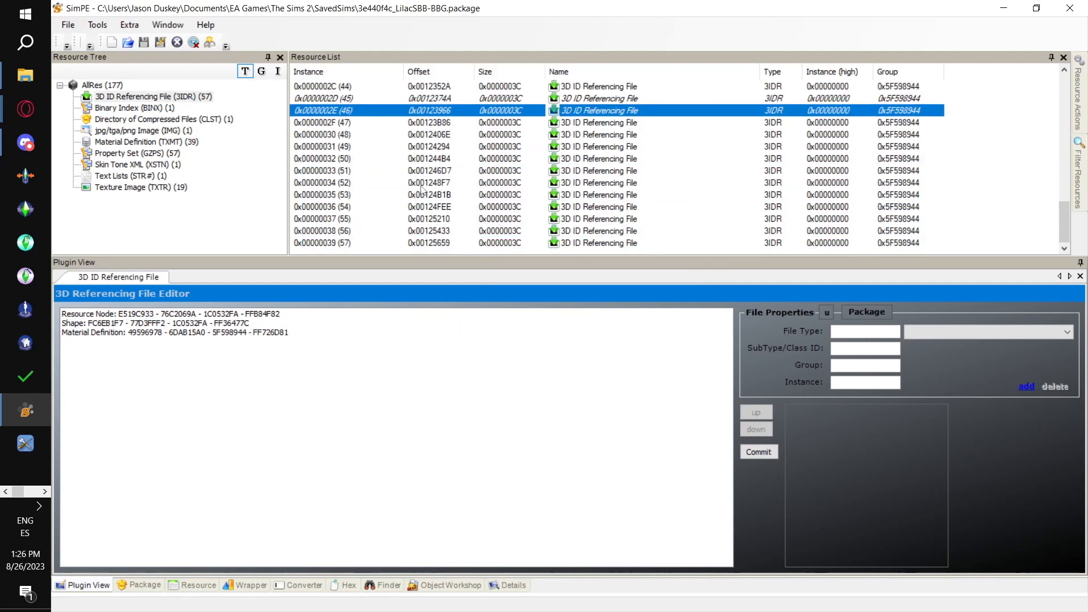
- Select the elder male fat Top instance in the Excel table and open 3IDR resource 0x0000002F (47) in SimPE
key("alt+Tab")
left_click(116, 260)
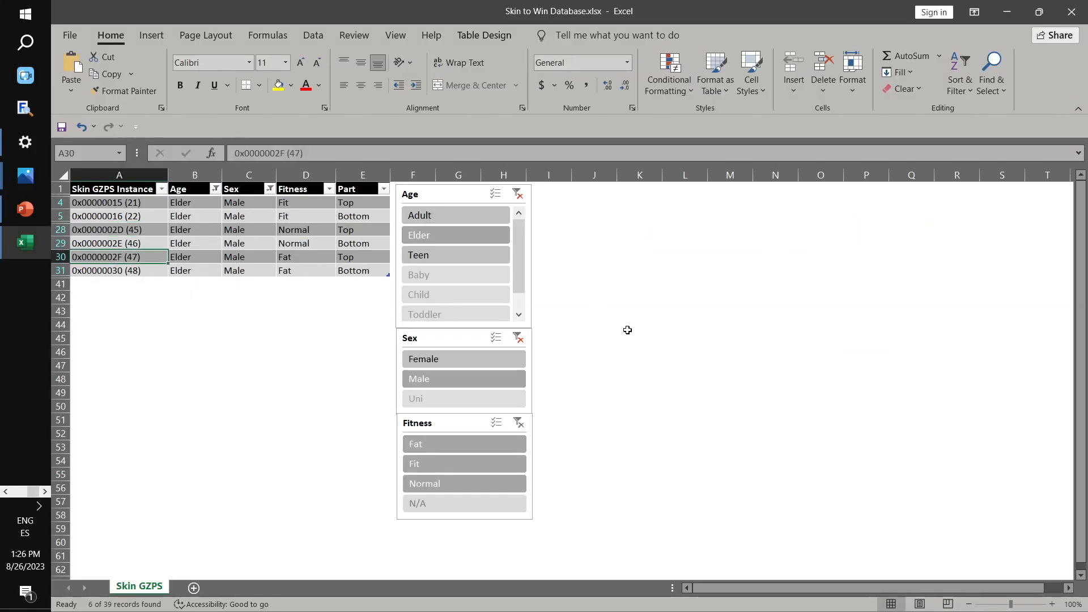
key("alt+Tab")
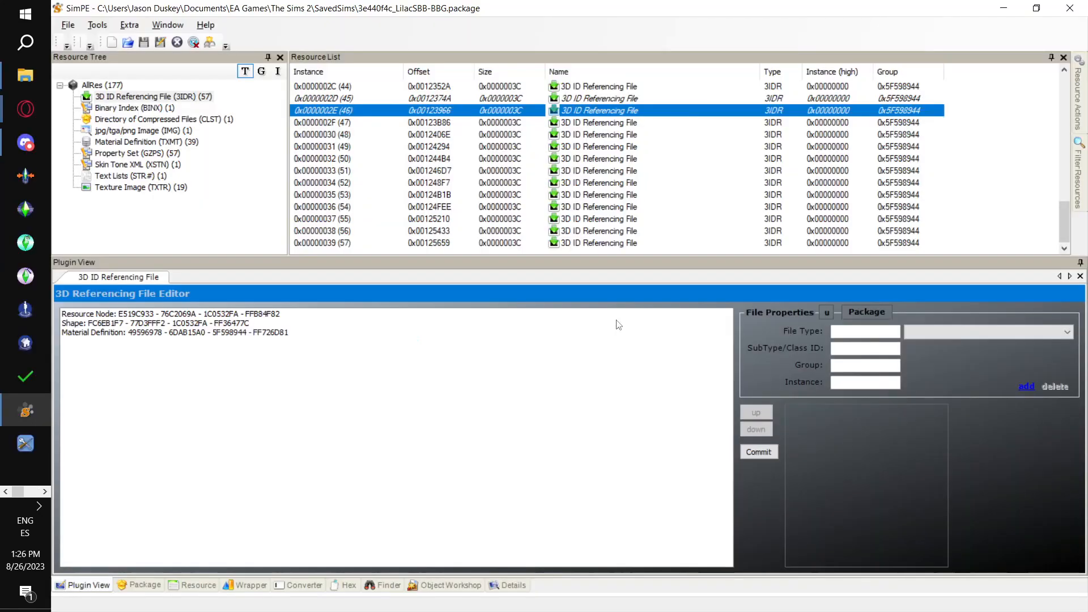
left_click(344, 122)
key("alt+Tab")
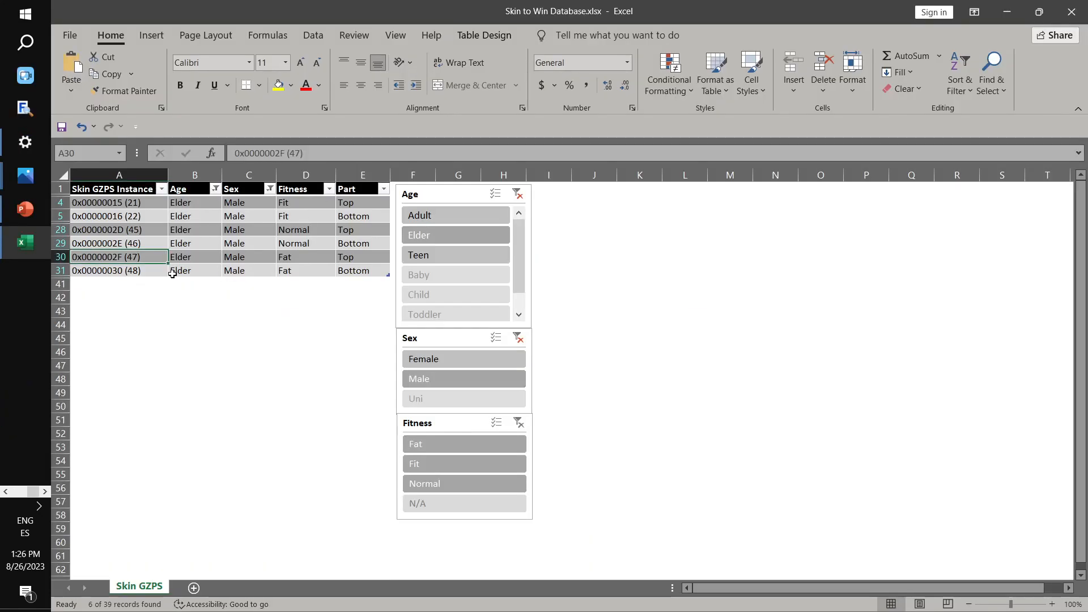
key("alt+Tab")
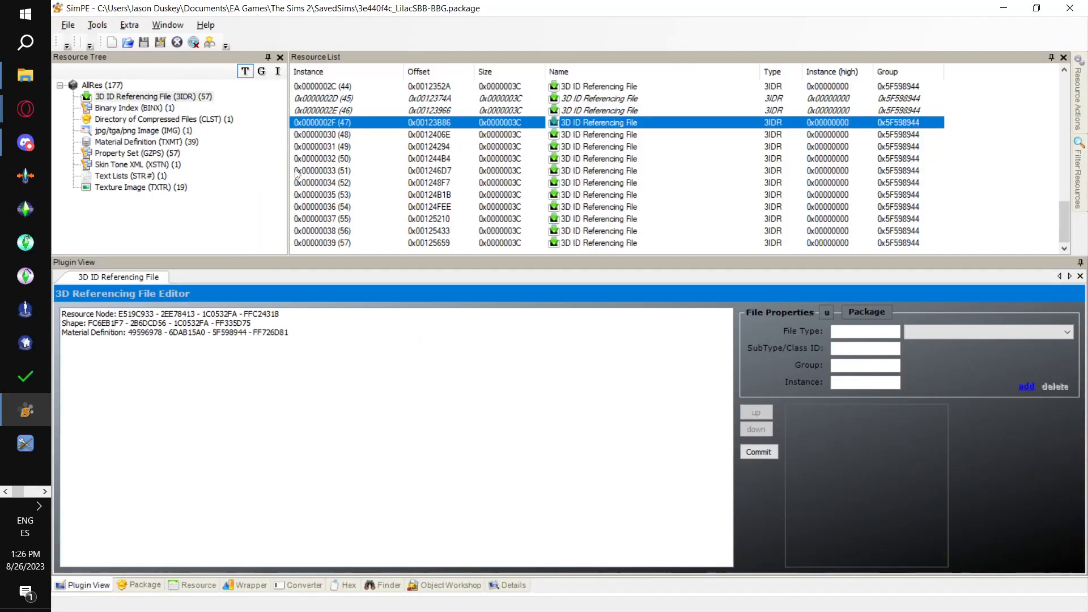
- Link instance 0x0000002F to MESH_Oce-OMIP-SBB-Naked-Top.package with the PJSE body mesh linking stage
left_click(96, 25)
mouse_move(130, 58)
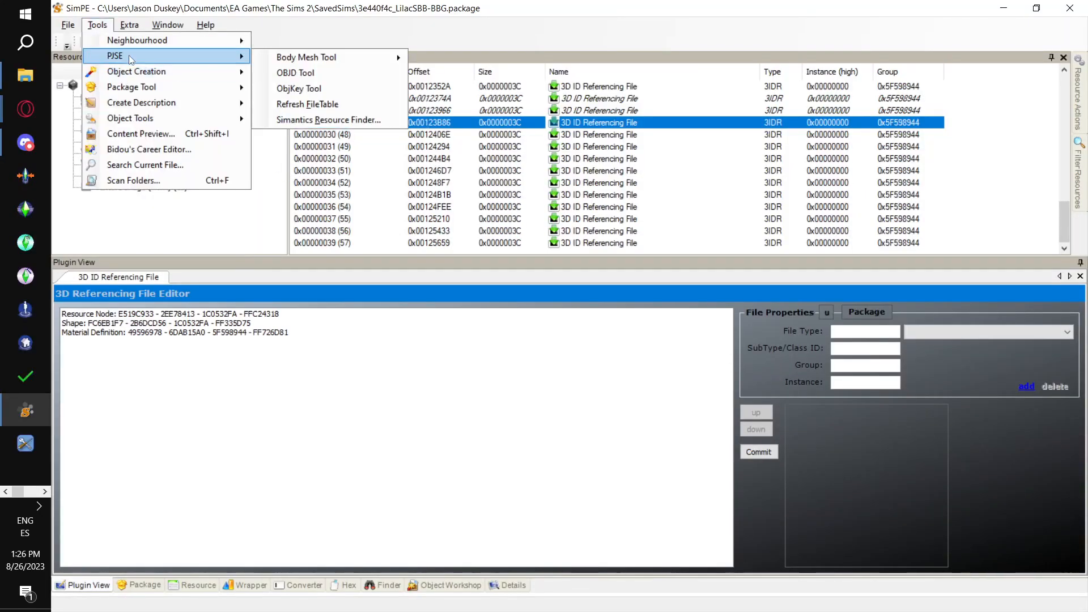
mouse_move(317, 57)
left_click(509, 75)
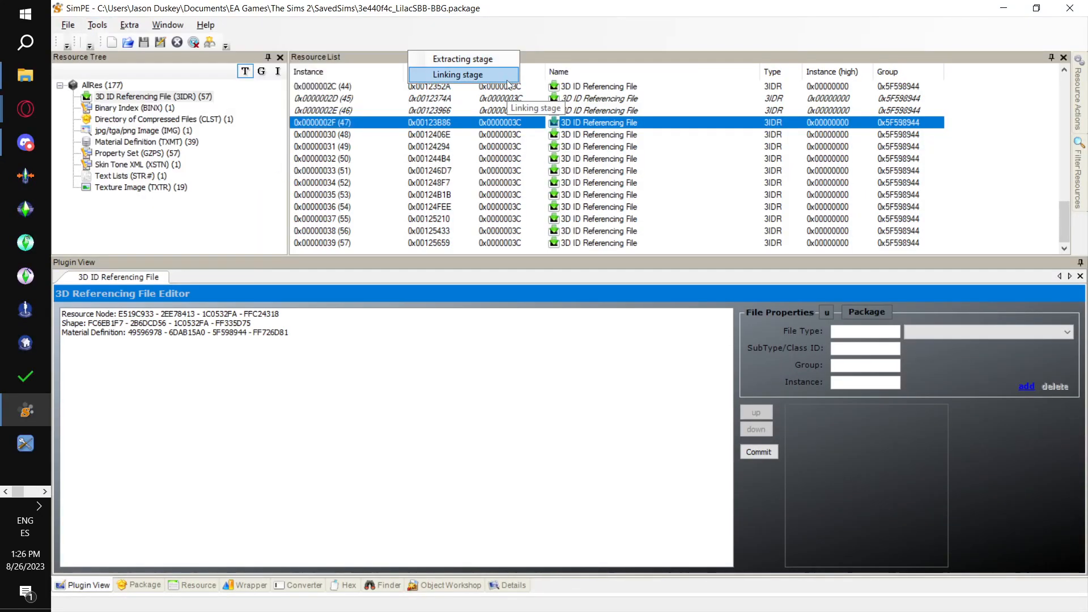
left_click(634, 368)
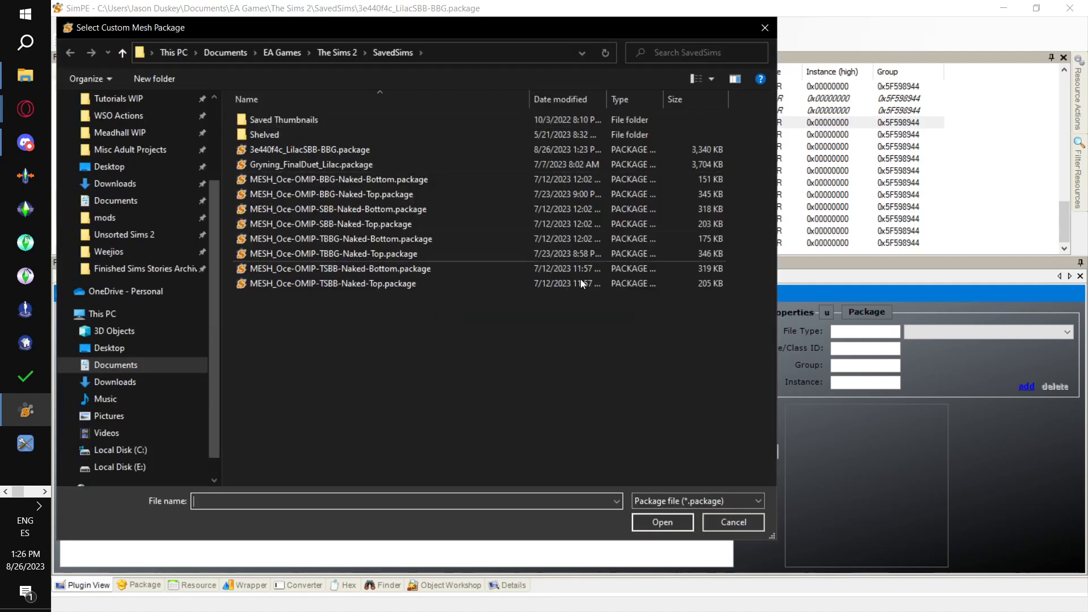
left_click(501, 222)
left_click(662, 525)
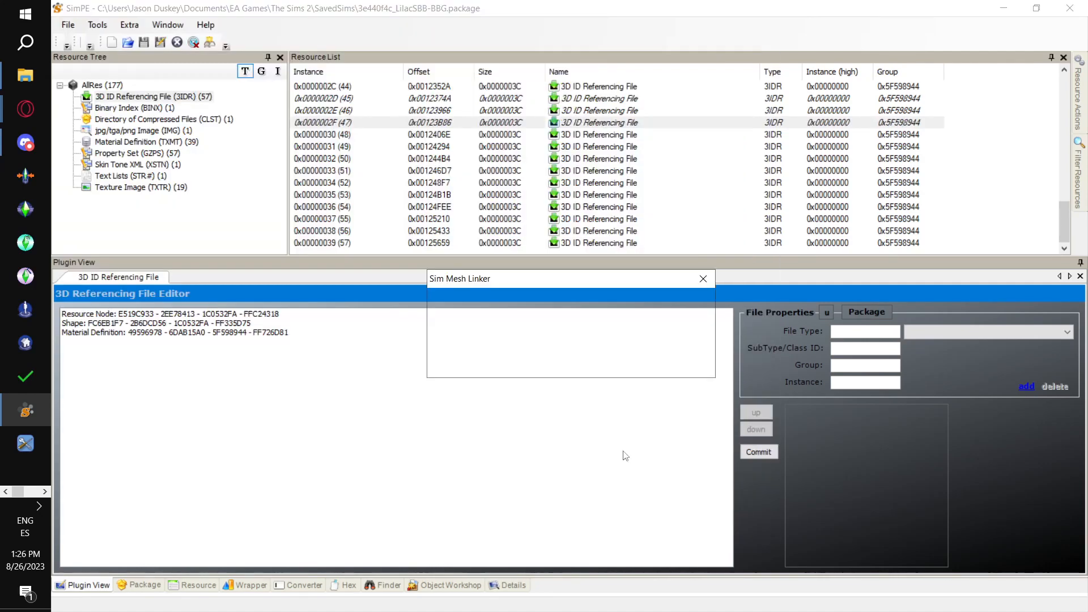
left_click(666, 366)
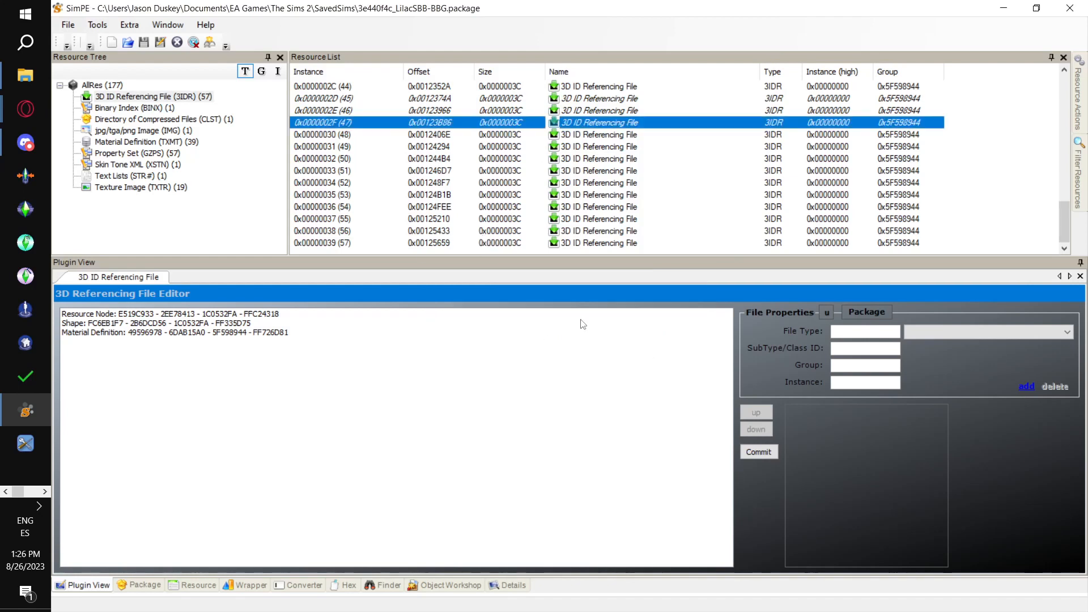
left_click(338, 136)
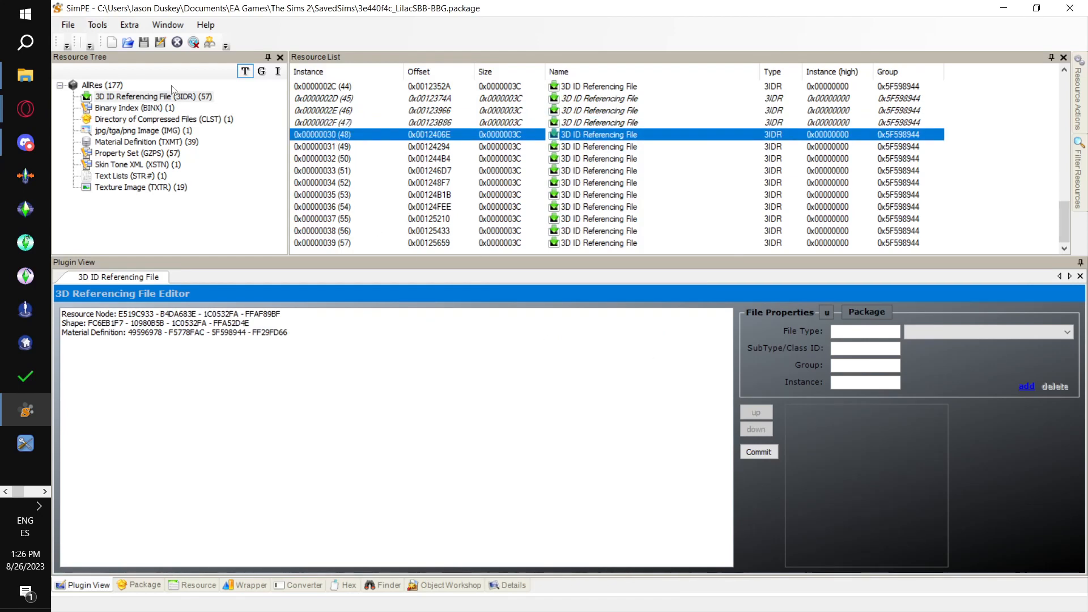
left_click(97, 24)
mouse_move(164, 40)
mouse_move(226, 56)
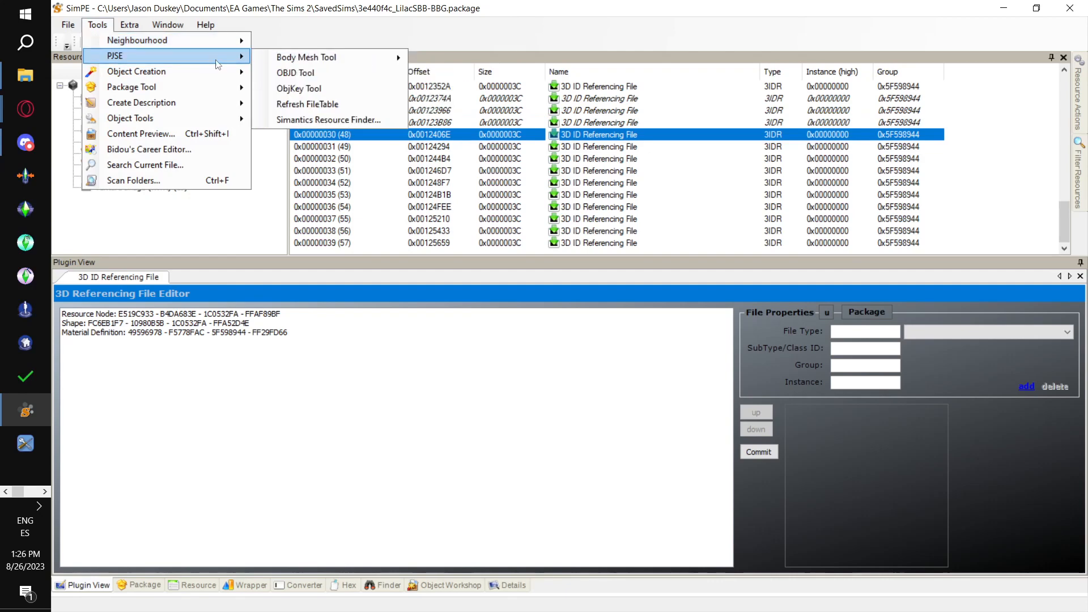
mouse_move(365, 53)
left_click(455, 75)
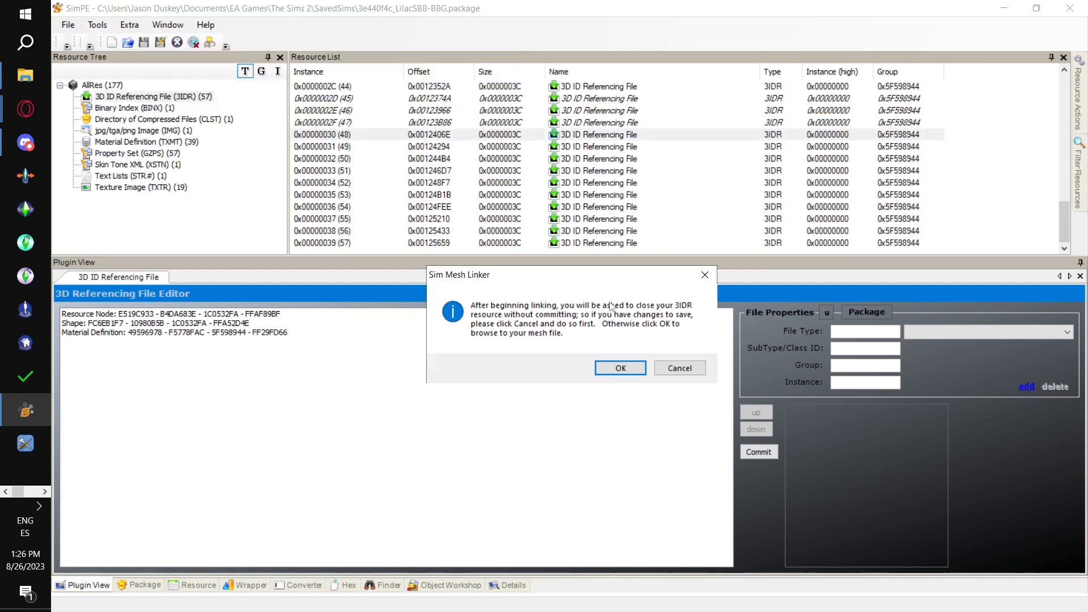
left_click(622, 365)
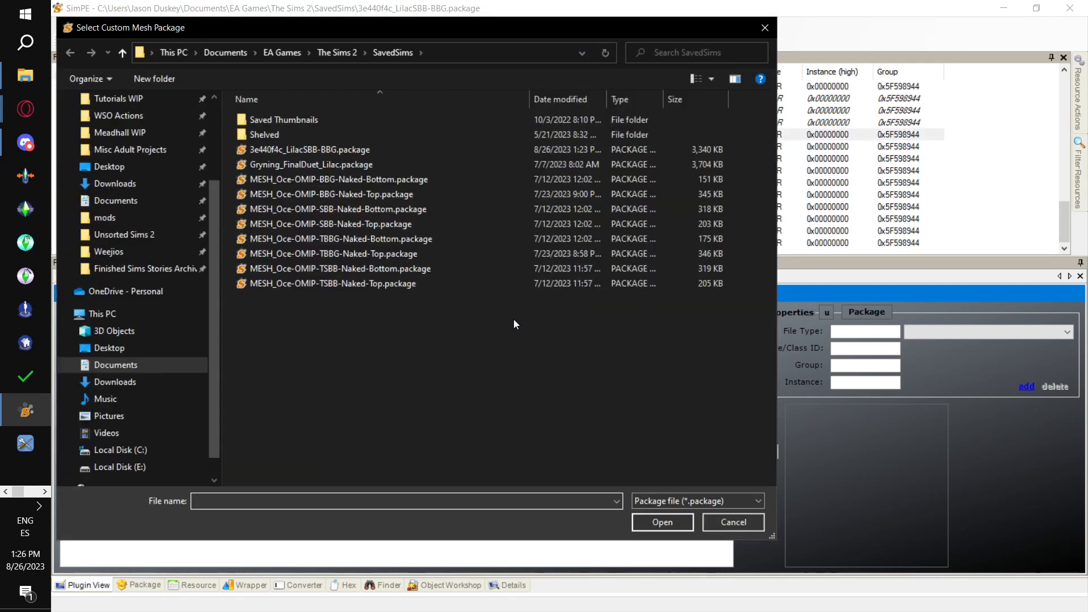
left_click(467, 209)
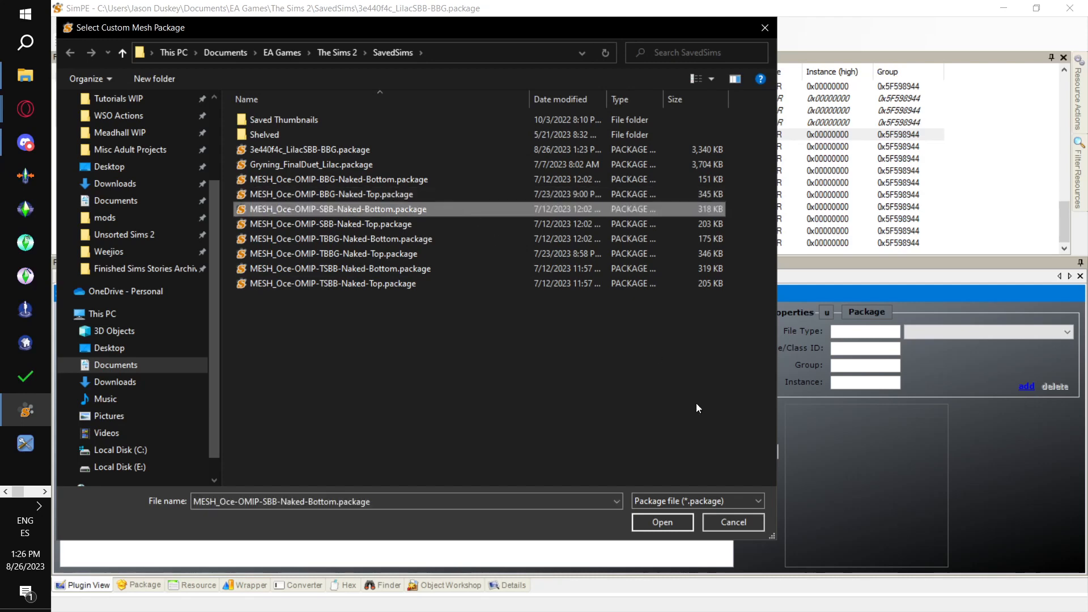
left_click(664, 524)
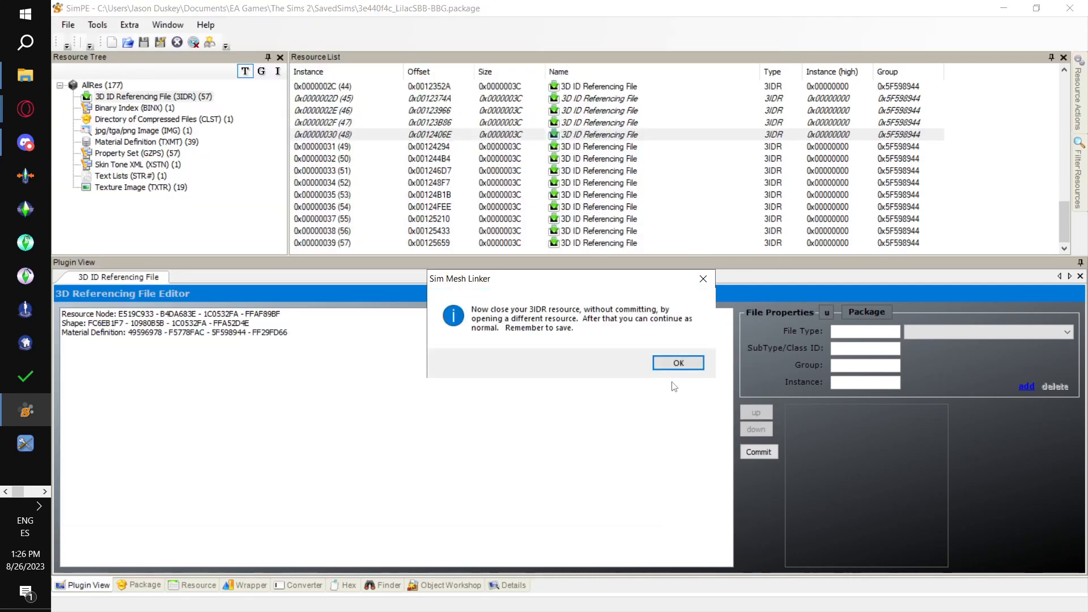
- Reopen 3IDR resource 0x0000002F (47), relink it to MESH_Oce-OMIP-SBB-Naked-Top.package with the PJSE body mesh linking stage, and save the package
left_click(678, 363)
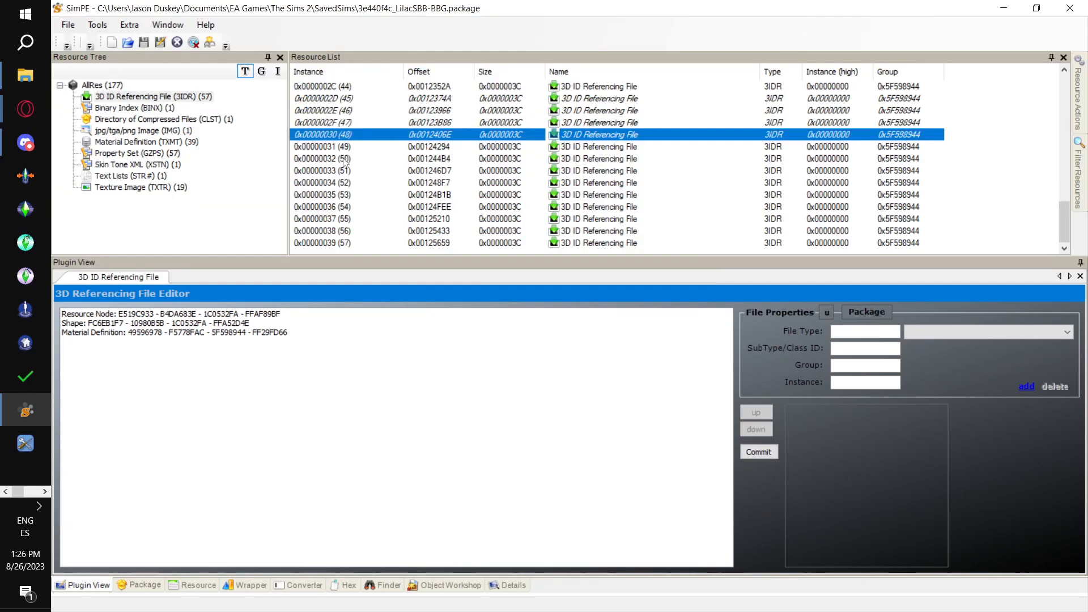
left_click(343, 123)
left_click(98, 25)
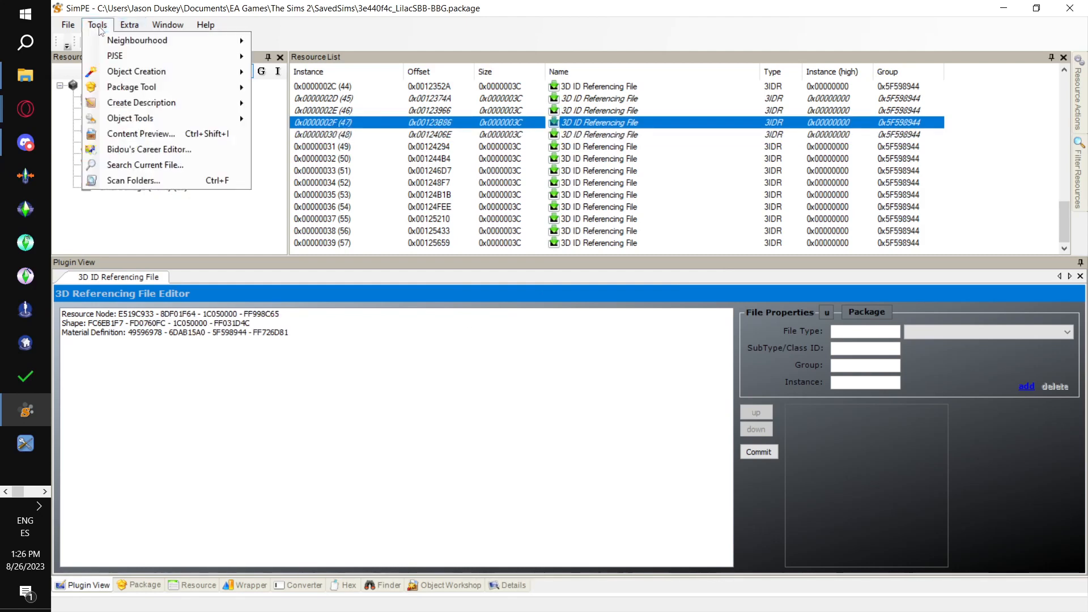
mouse_move(241, 58)
mouse_move(318, 57)
left_click(485, 79)
left_click(622, 363)
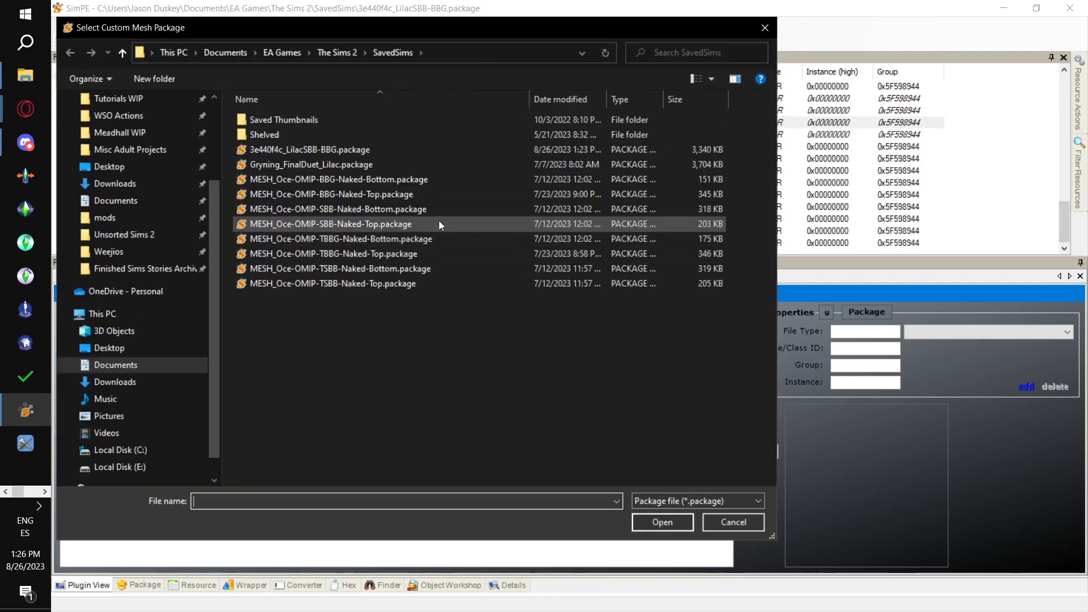
left_click(436, 223)
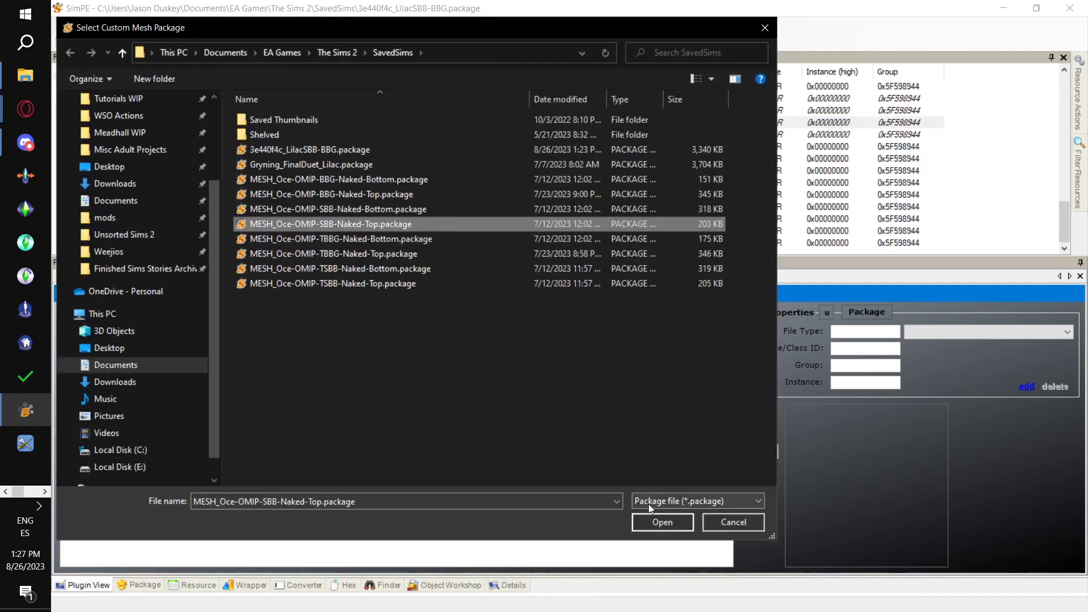
left_click(661, 522)
left_click(680, 365)
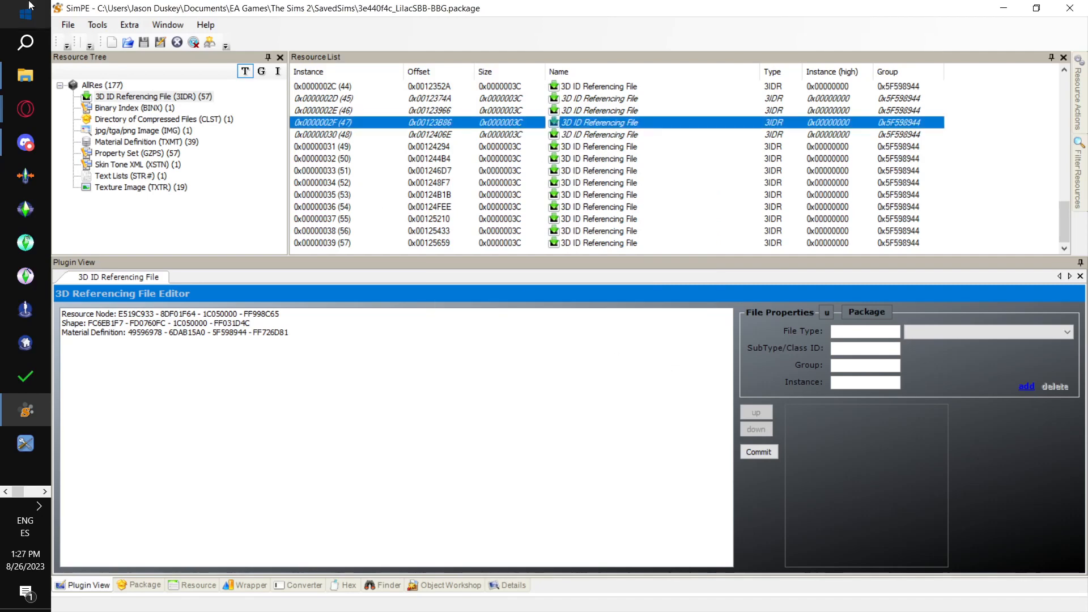
left_click(68, 25)
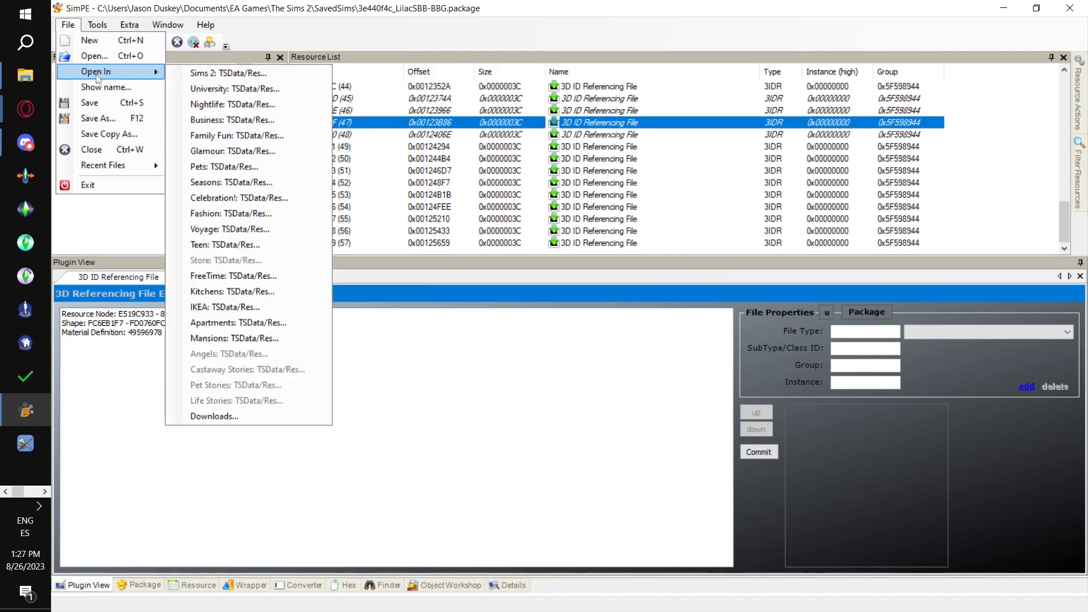
left_click(110, 109)
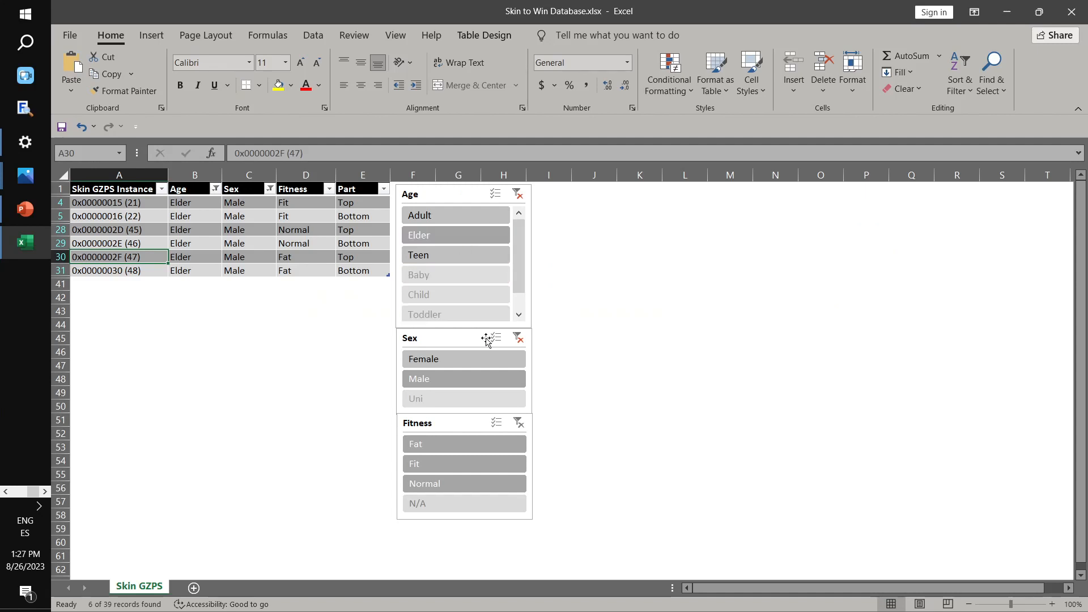
- Switch to Excel, filter the male skin table's Age to Teen and select the fit Top instance 0x0000001F (31)
left_click(518, 195)
left_click(476, 257)
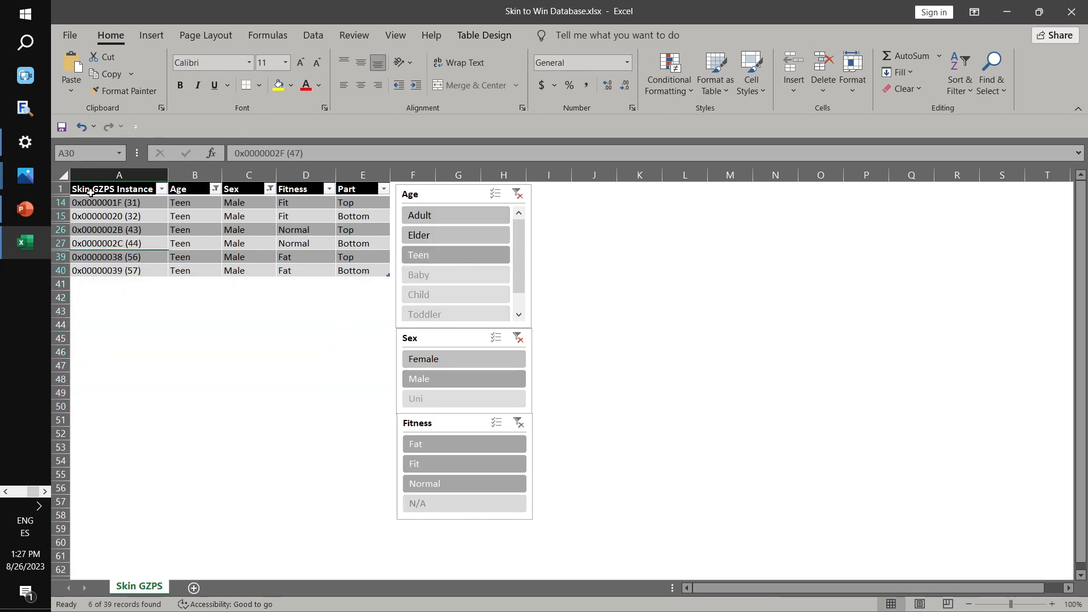
left_click(109, 206)
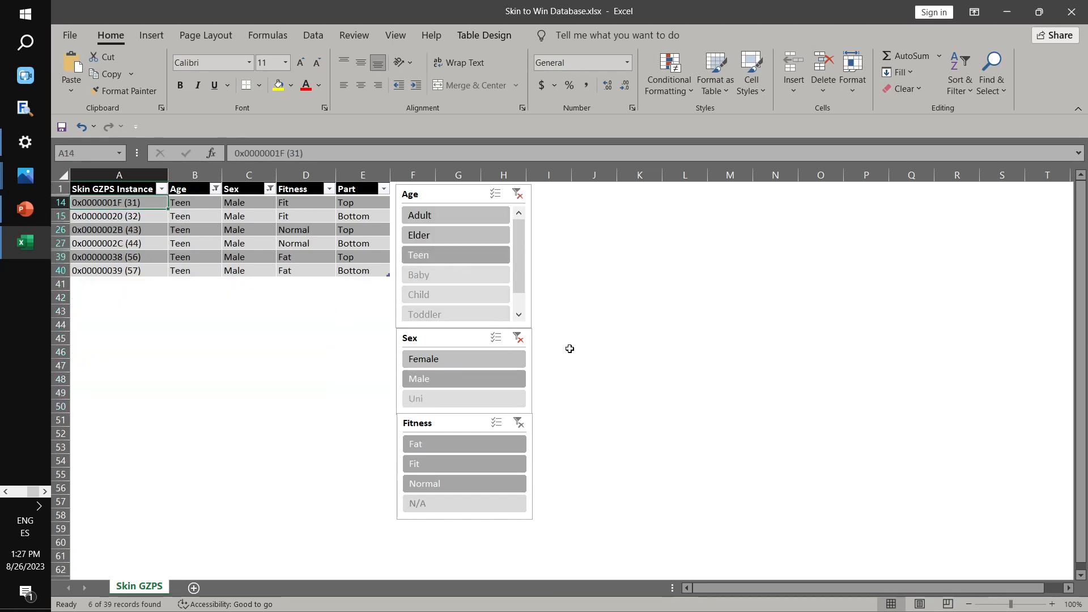
- Open 3IDR resource 0x0000001F (31) in SimPE and check it against the selected row in the Excel table
key("alt+Tab")
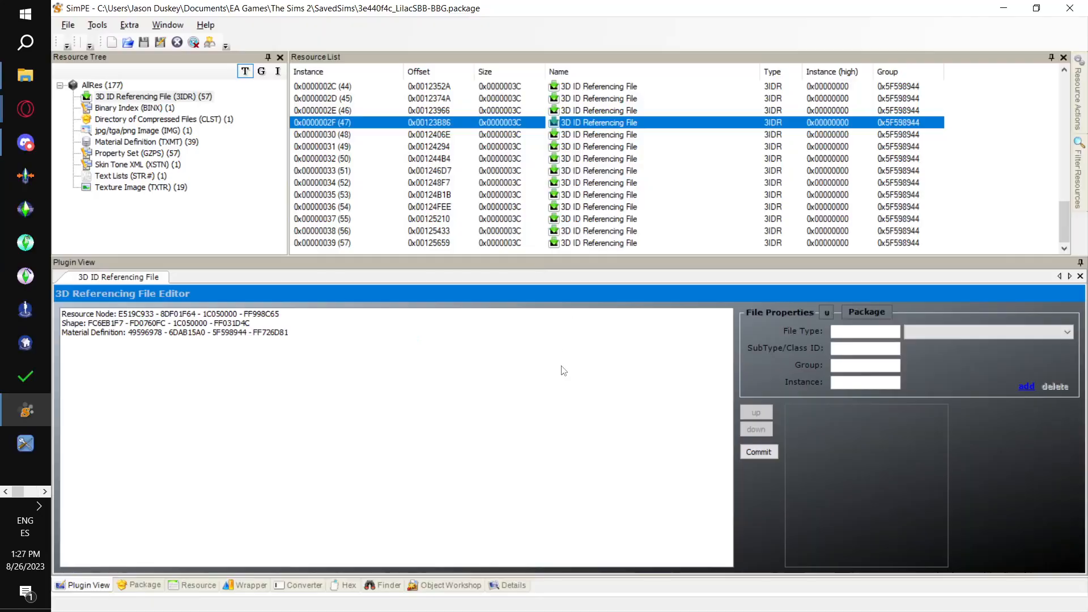
scroll(504, 176, "up", 8)
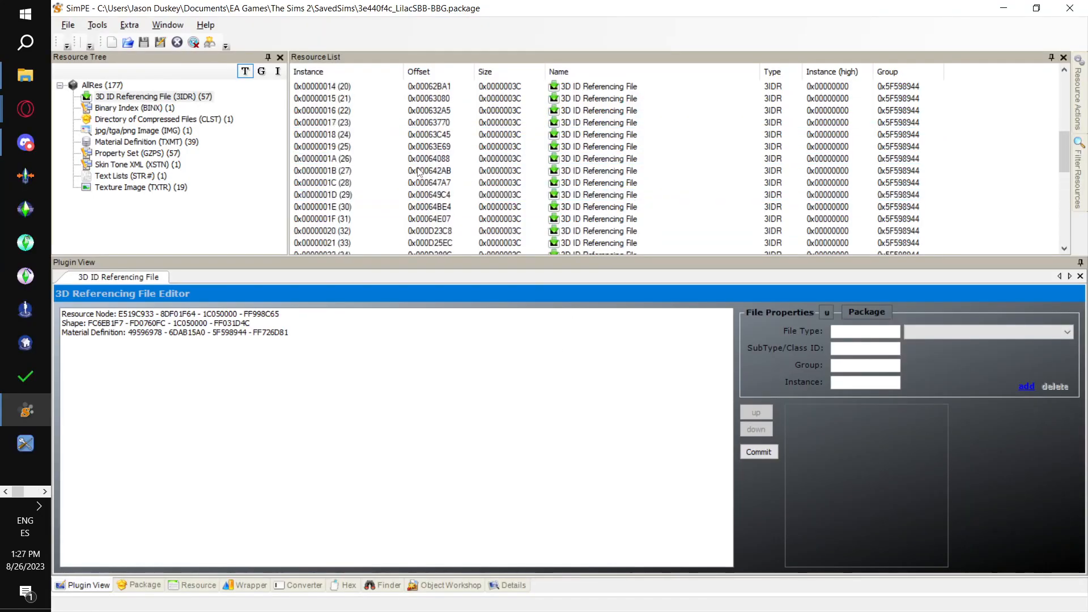
left_click(335, 220)
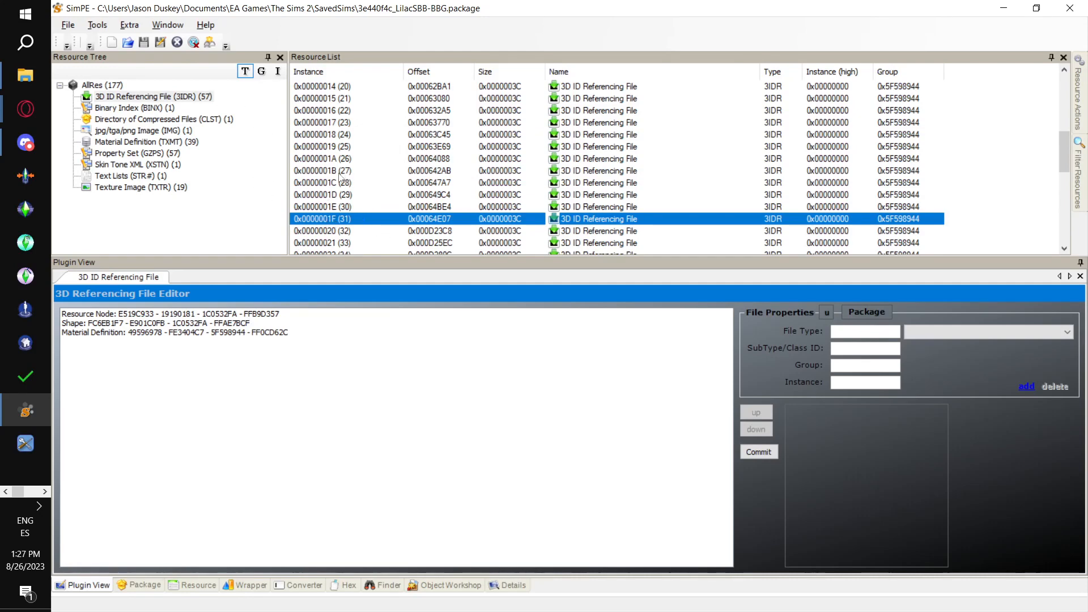
key("alt+Tab")
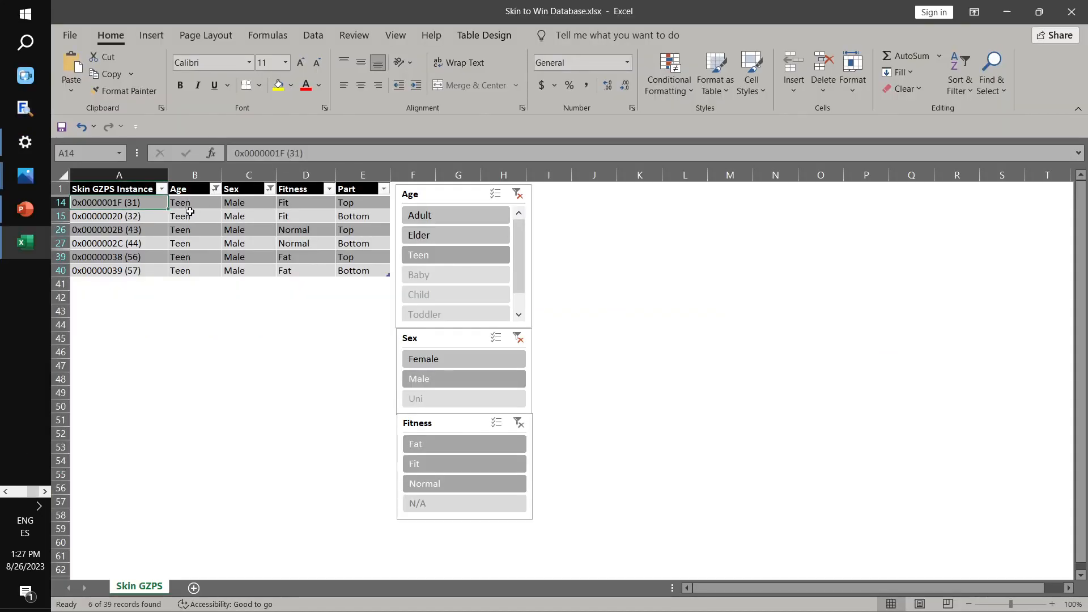
key("alt+Tab")
- Link instance 0x0000001F to MESH_Oce-OMIP-TSBB-Naked-Top.package with the PJSE body mesh linking stage
left_click(97, 26)
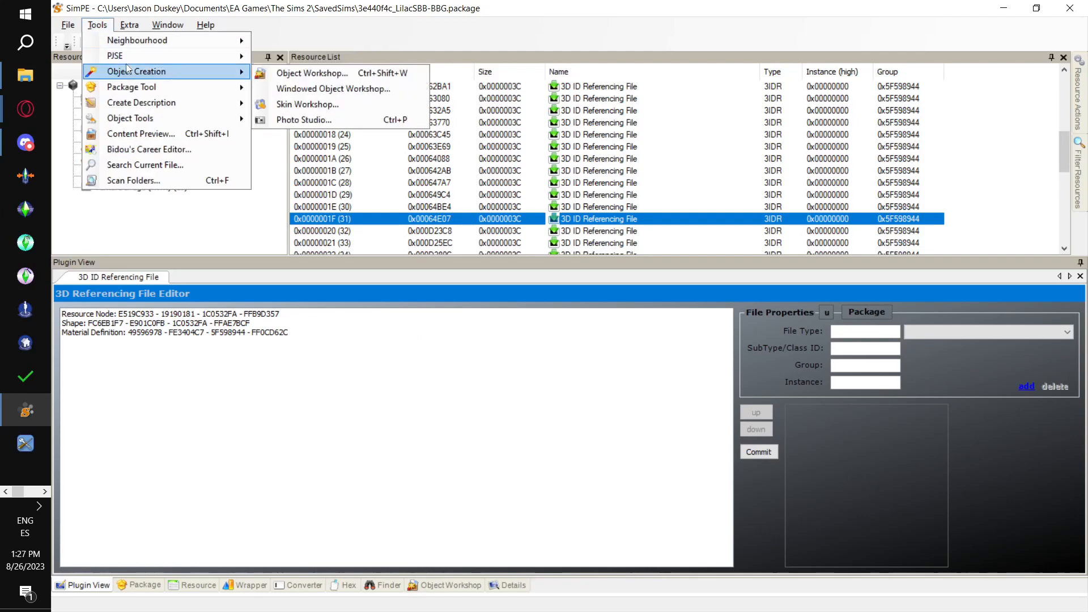
mouse_move(217, 71)
mouse_move(113, 56)
mouse_move(340, 56)
left_click(488, 76)
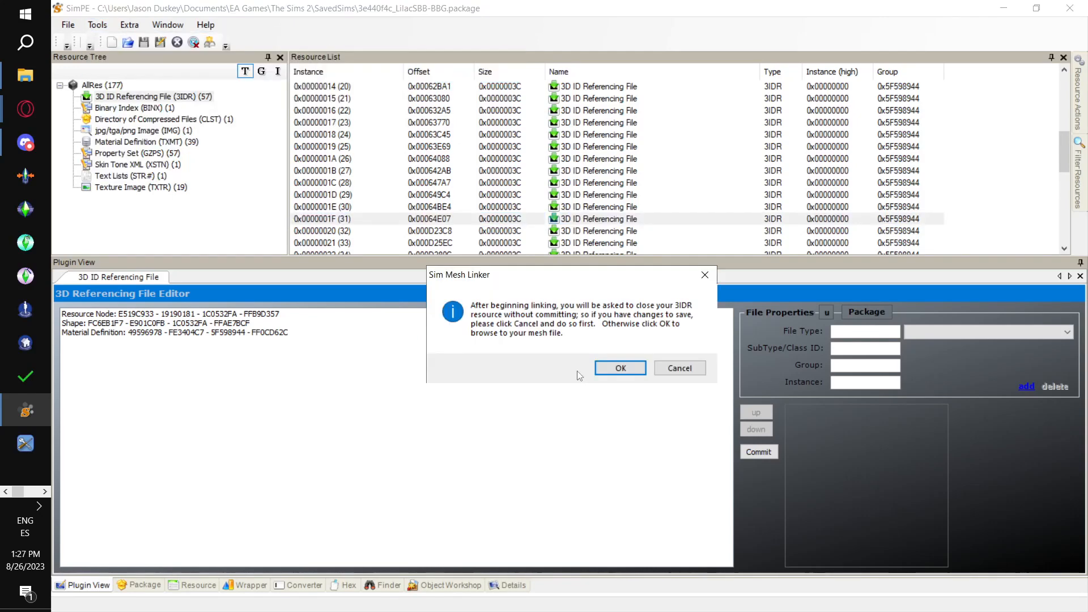
left_click(618, 368)
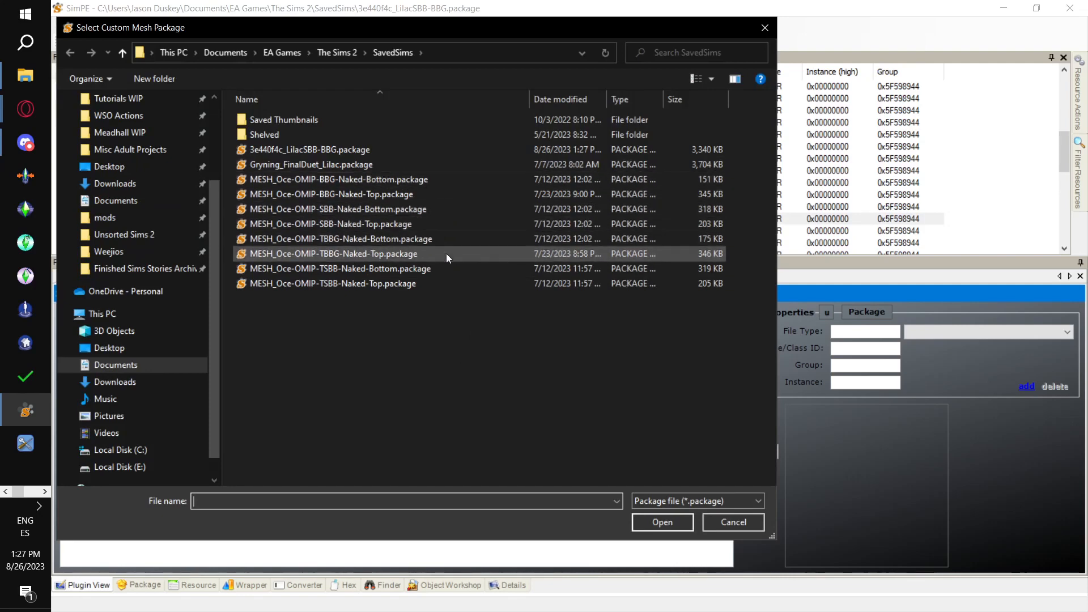
left_click(451, 289)
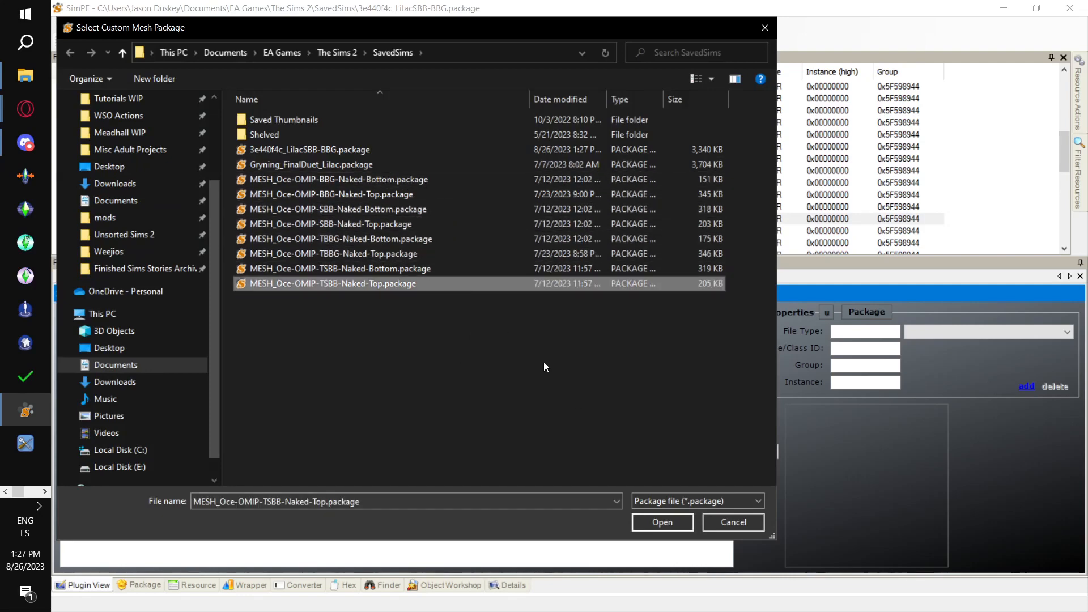
left_click(665, 522)
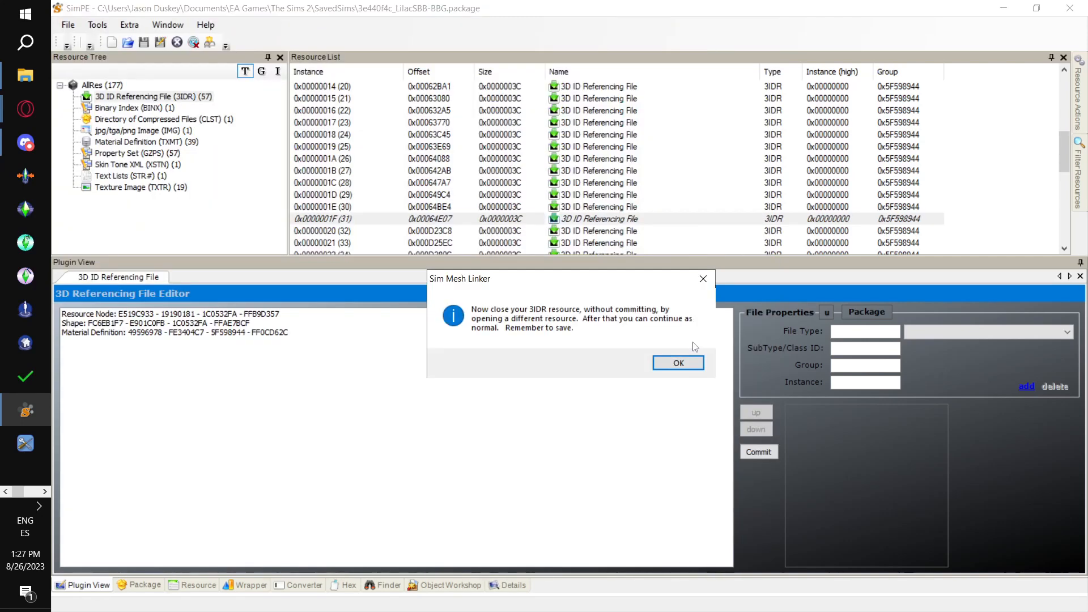
left_click(678, 365)
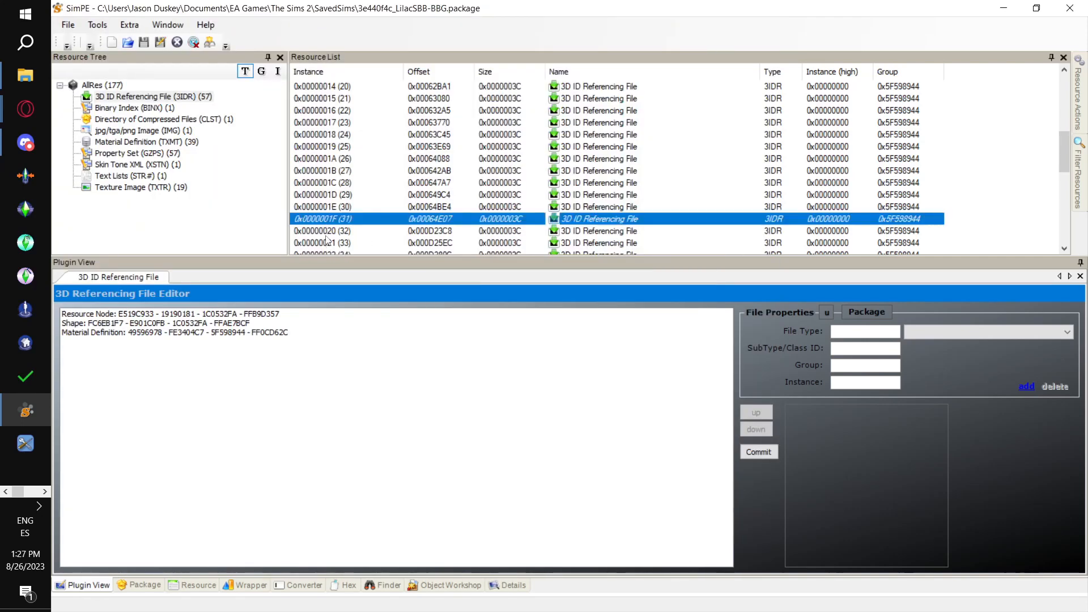
left_click(330, 230)
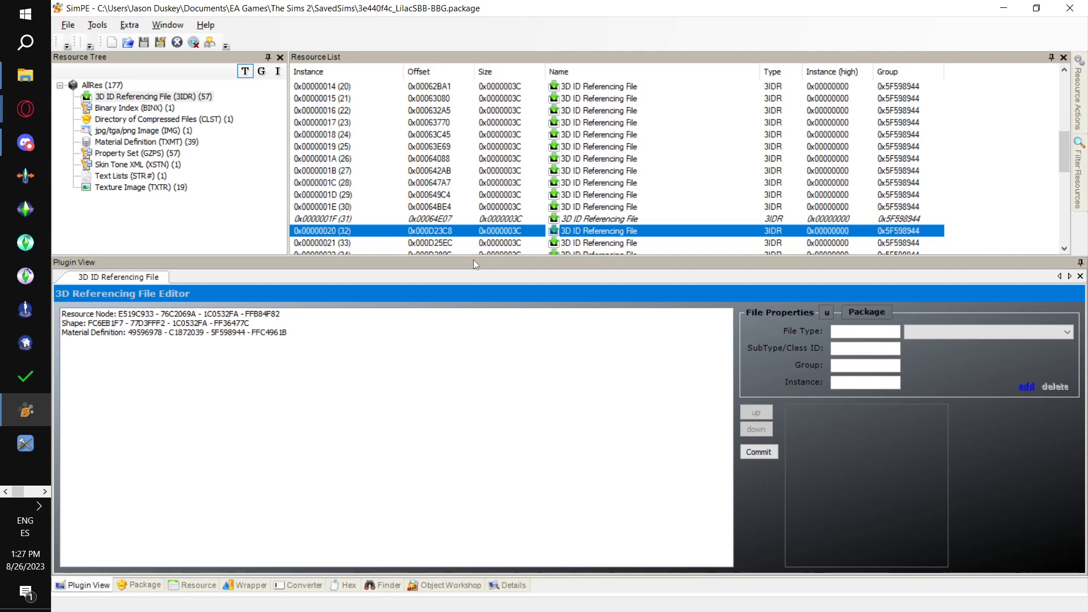
key("alt+Tab")
key("alt+Tab")
left_click(97, 25)
mouse_move(216, 41)
mouse_move(187, 55)
mouse_move(335, 58)
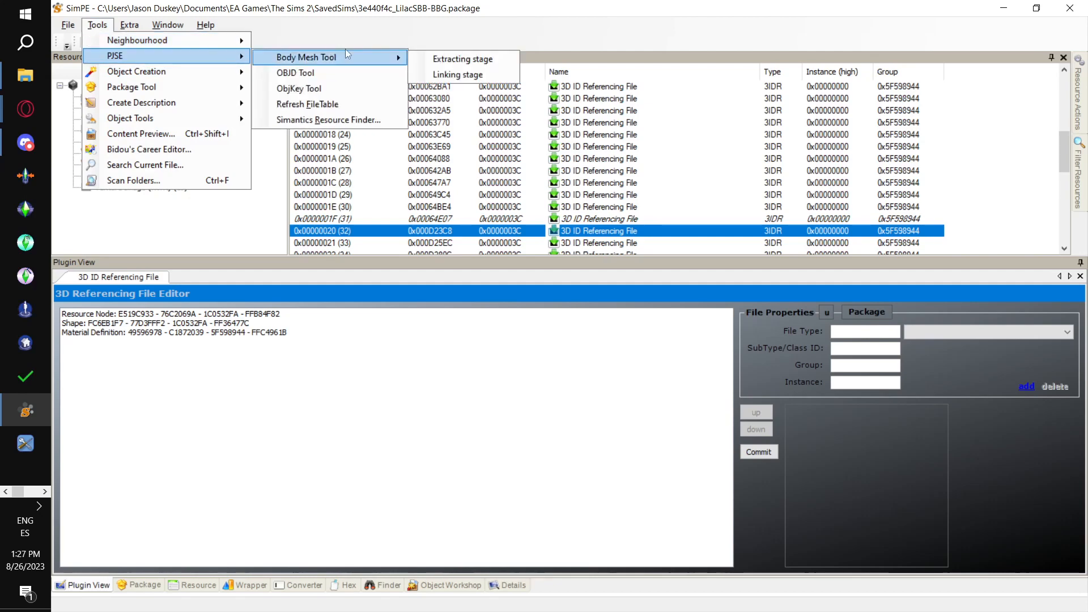
left_click(483, 76)
left_click(609, 366)
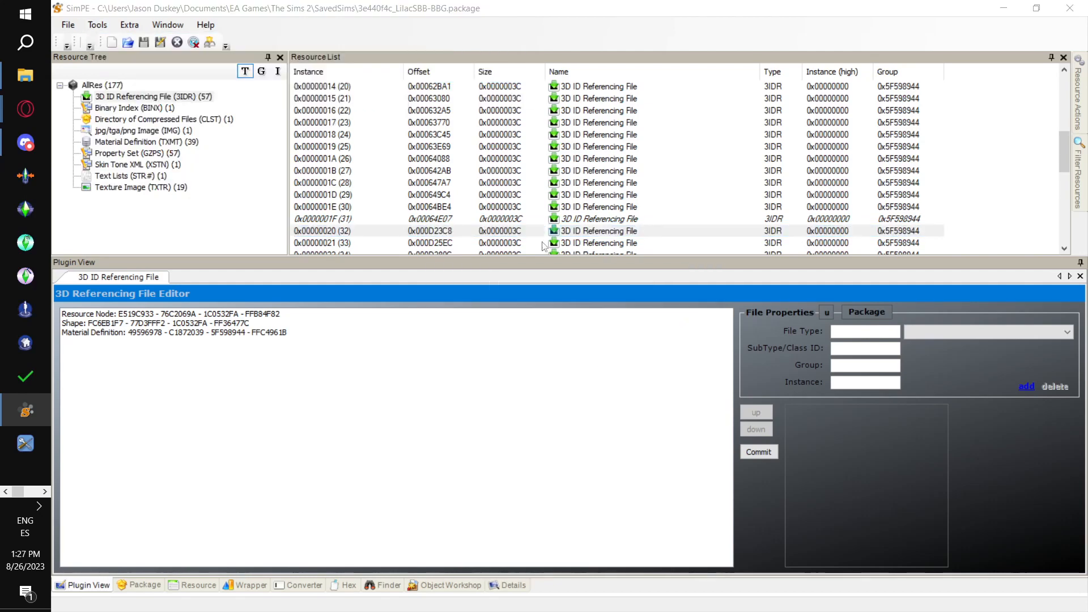
left_click(491, 266)
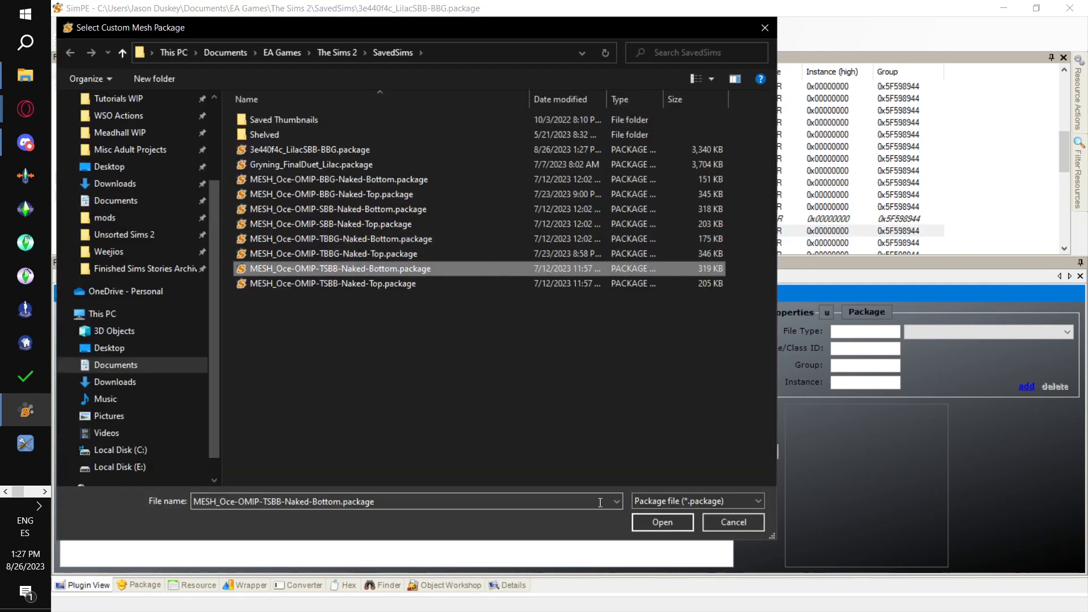
left_click(659, 525)
left_click(678, 364)
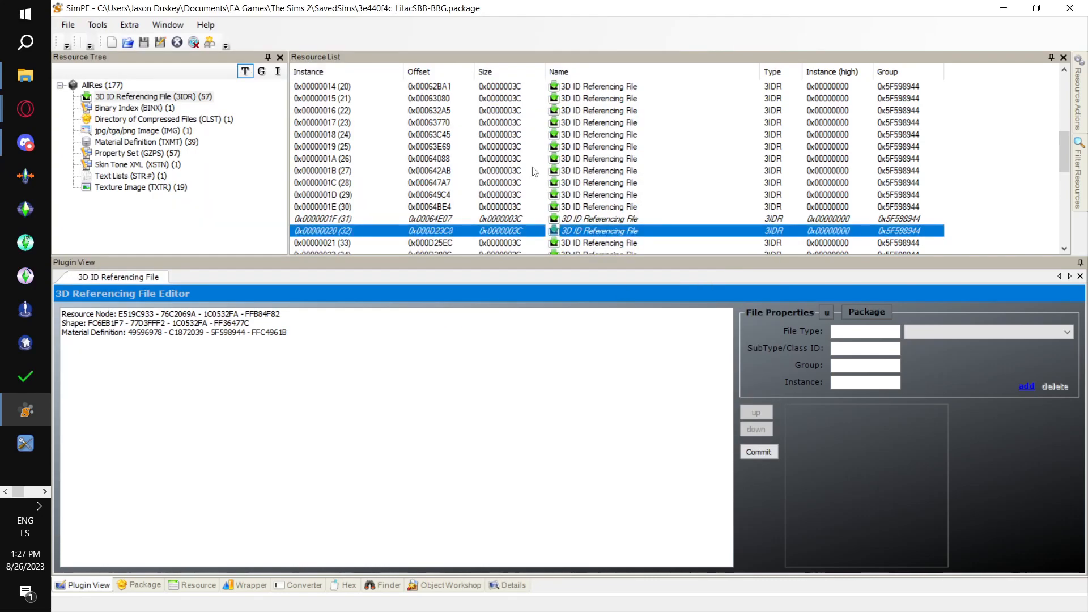
- Select the teen male normal Top instance in the Excel table and open 3IDR resource 0x0000002B (43) in SimPE
scroll(491, 161, "down", 3)
key("alt+Tab")
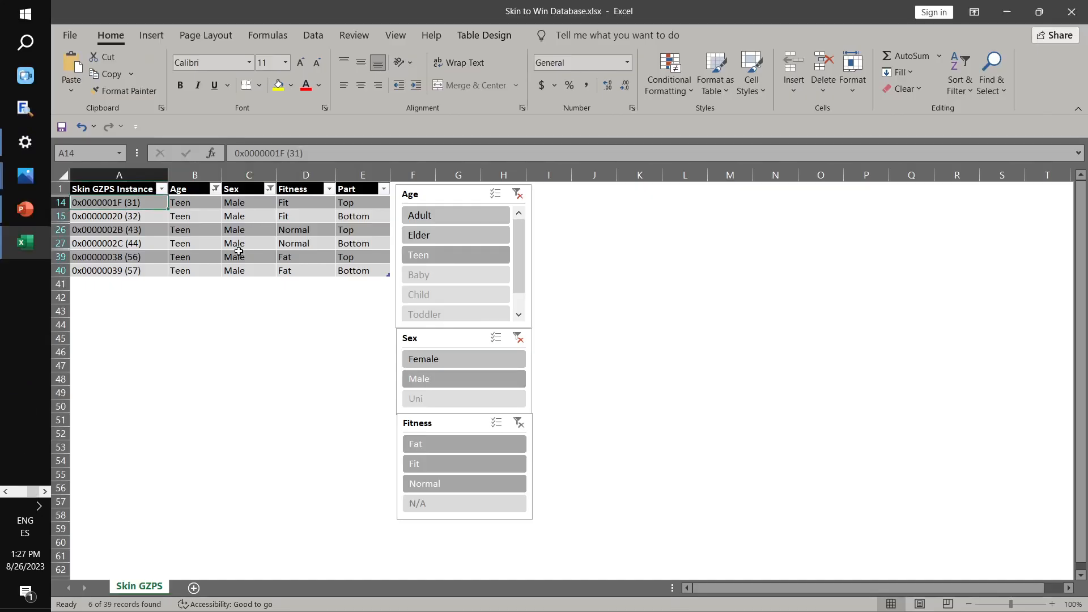
left_click(128, 227)
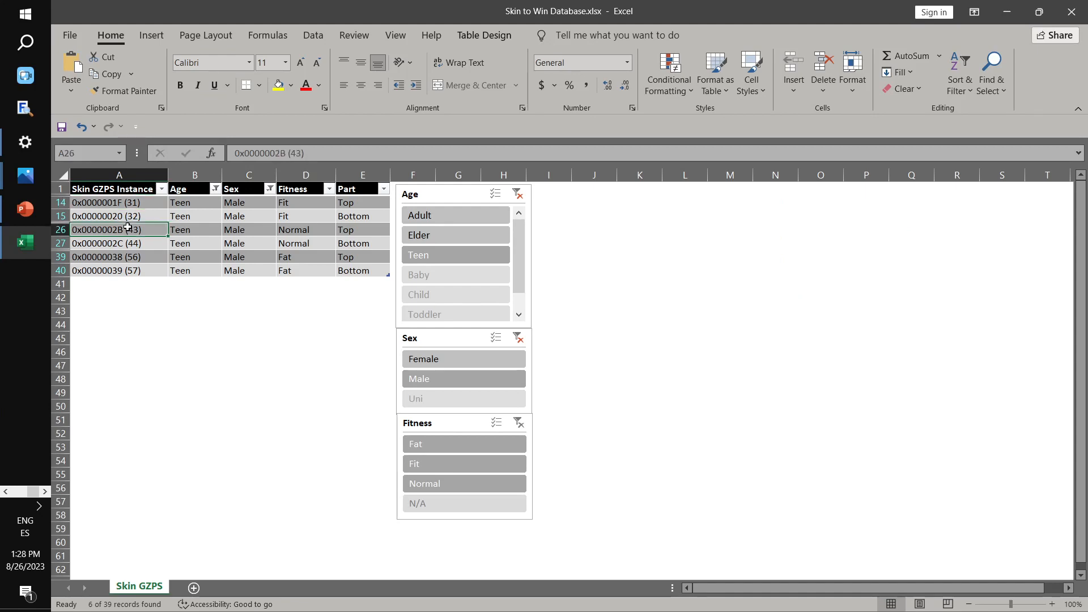
key("alt+Tab")
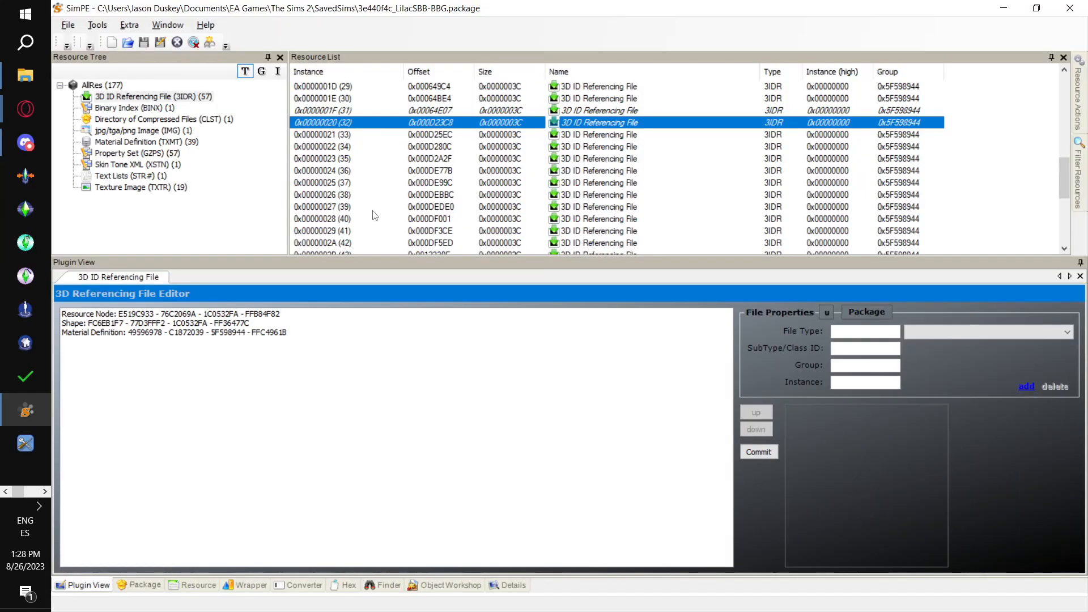
scroll(377, 221, "down", 2)
left_click(342, 184)
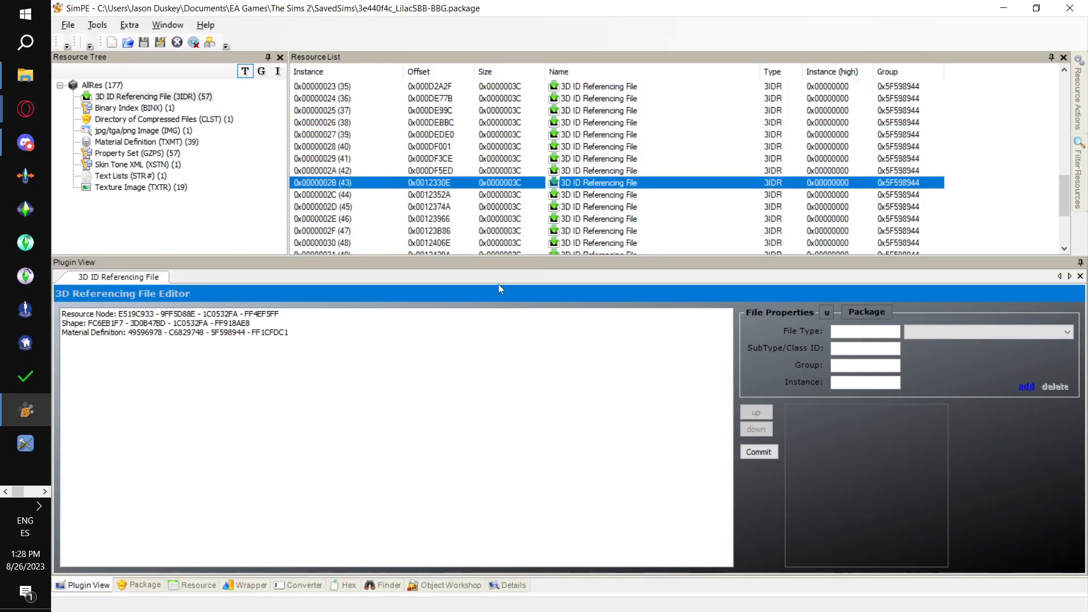
key("alt+Tab")
key("alt+Tab")
- Link instance 0x0000002B to MESH_Oce-OMIP-TSBB-Naked-Top.package with the PJSE body mesh linking stage
left_click(97, 25)
mouse_move(170, 56)
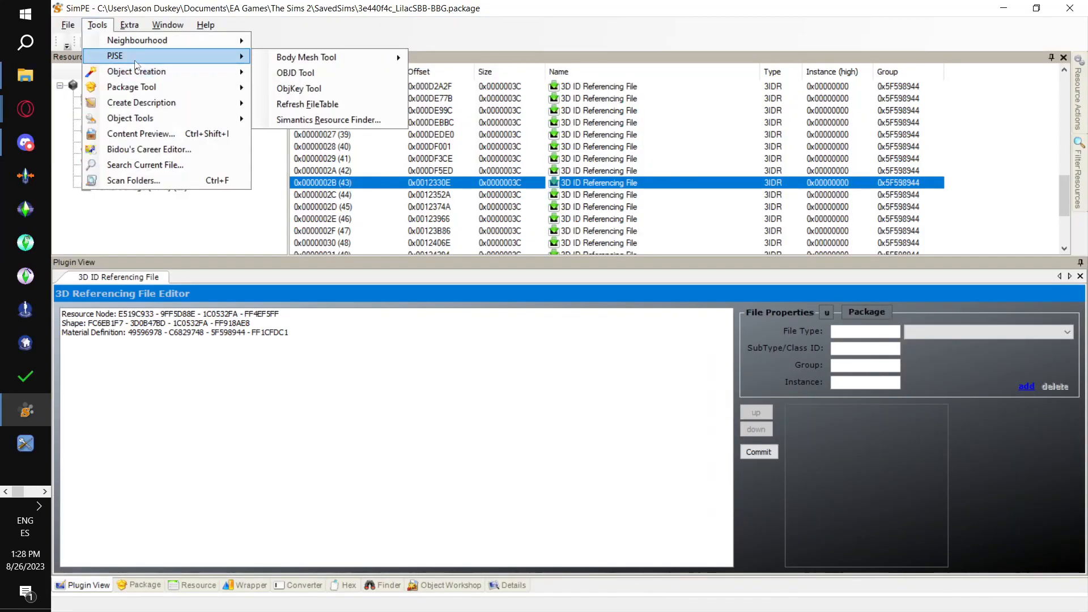
mouse_move(335, 57)
left_click(448, 75)
left_click(622, 370)
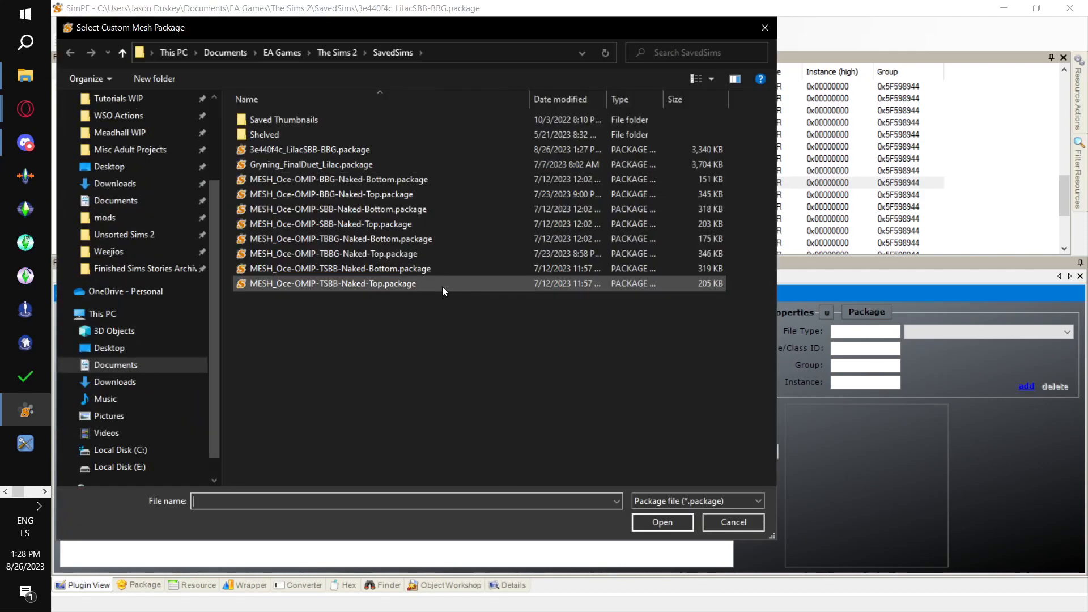
left_click(442, 287)
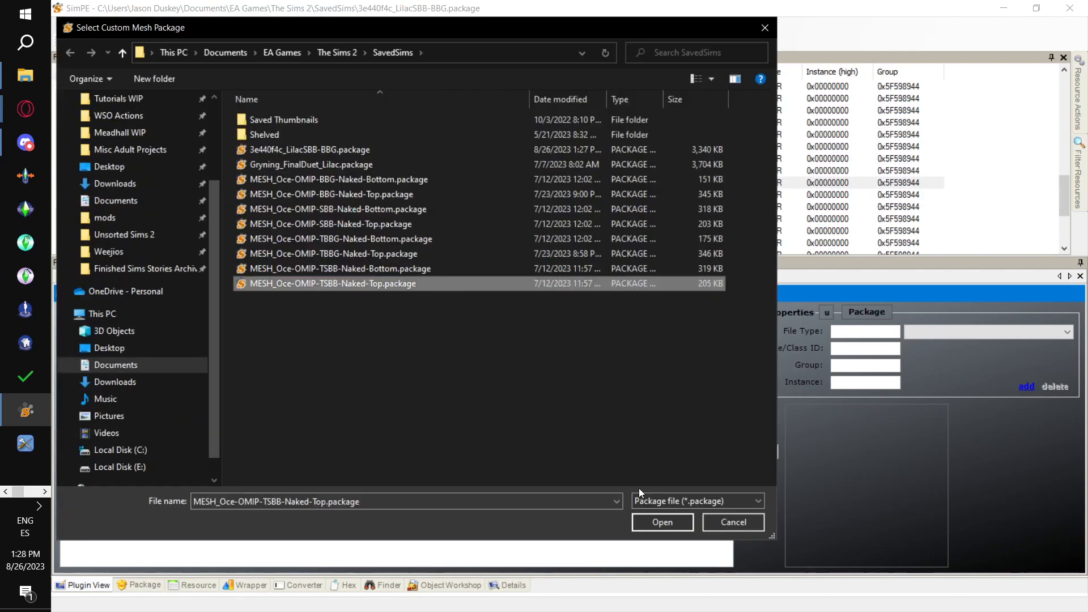
left_click(662, 522)
left_click(668, 366)
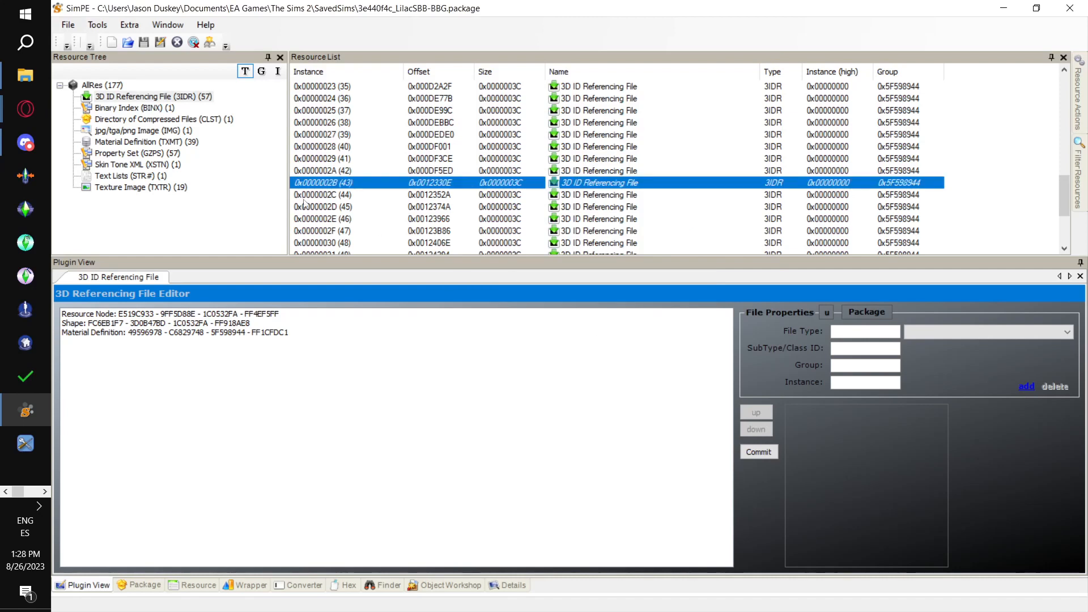
- Open 3IDR resource 0x0000002C (44) and link it to MESH_Oce-OMIP-TSBB-Naked-Bottom.package with the PJSE body mesh linking stage
left_click(353, 172)
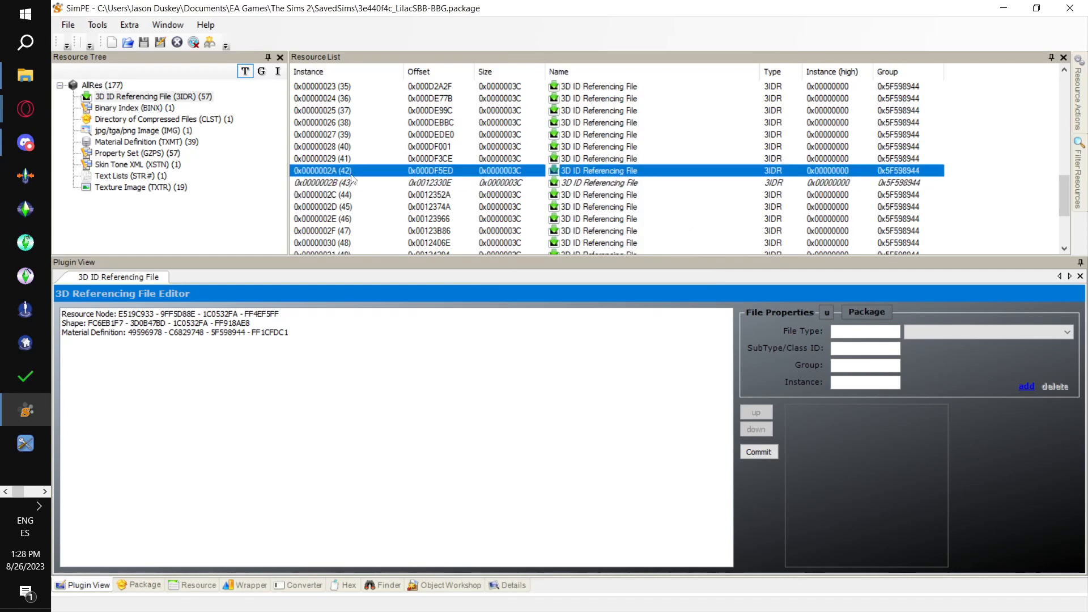
left_click(320, 196)
key("alt+Tab")
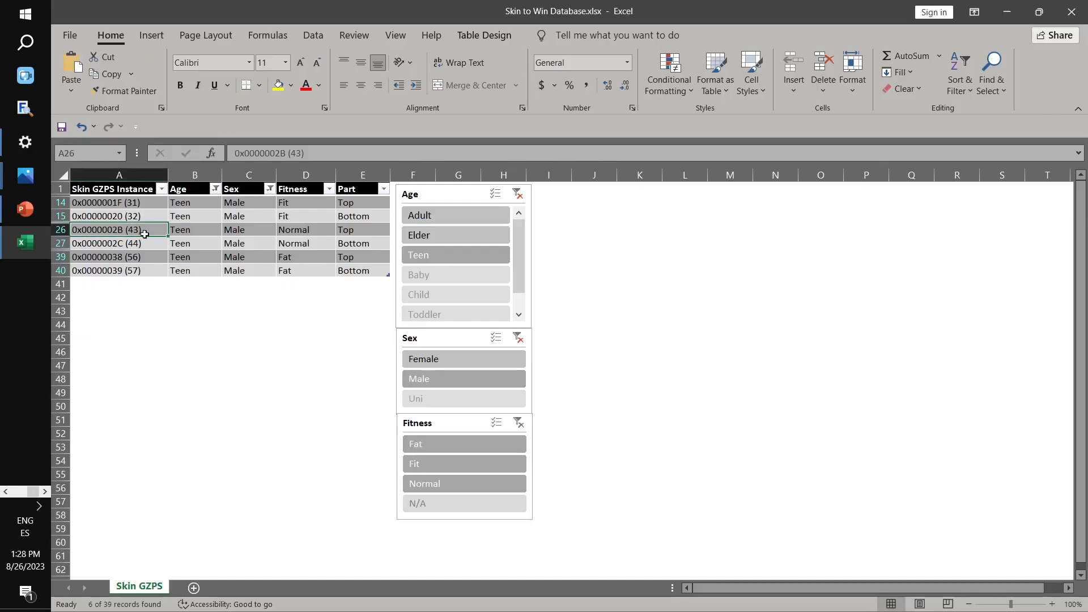
key("alt+Tab")
left_click(98, 25)
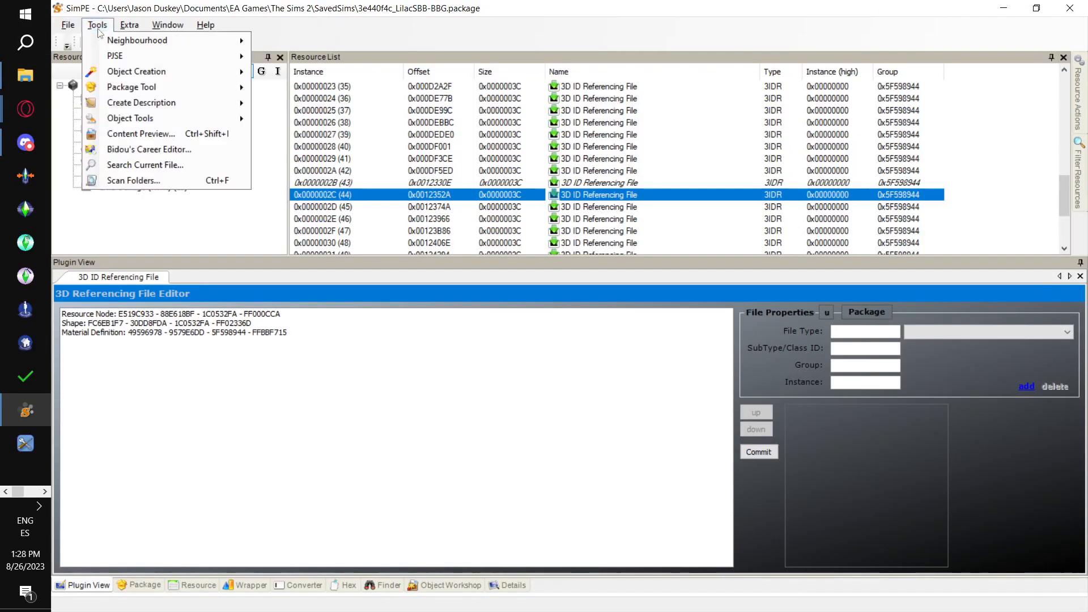
mouse_move(115, 55)
mouse_move(334, 56)
left_click(482, 108)
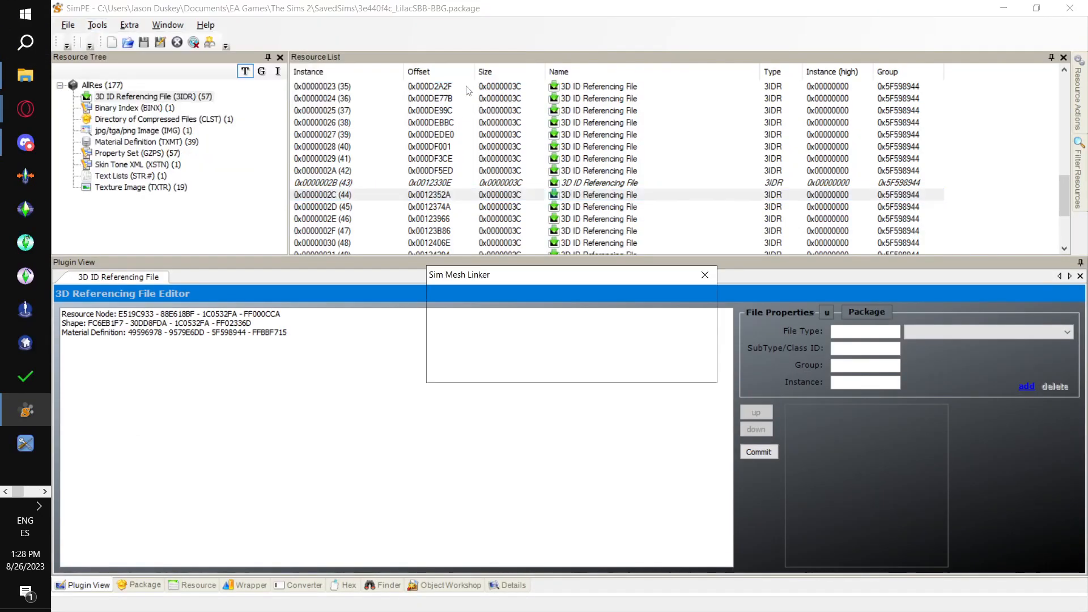
left_click(621, 369)
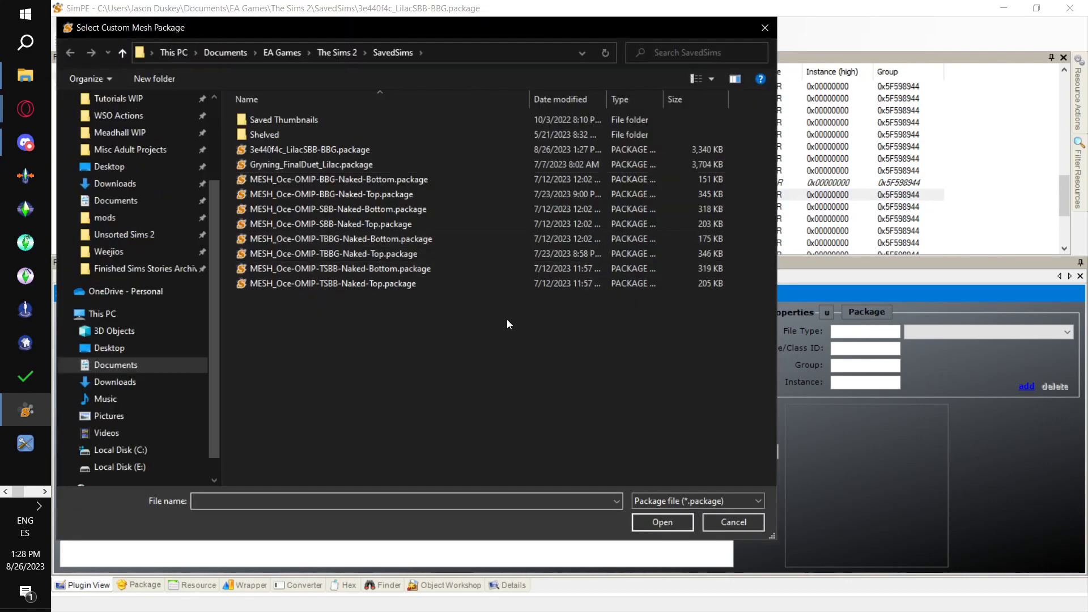
double_click(494, 268)
left_click(666, 363)
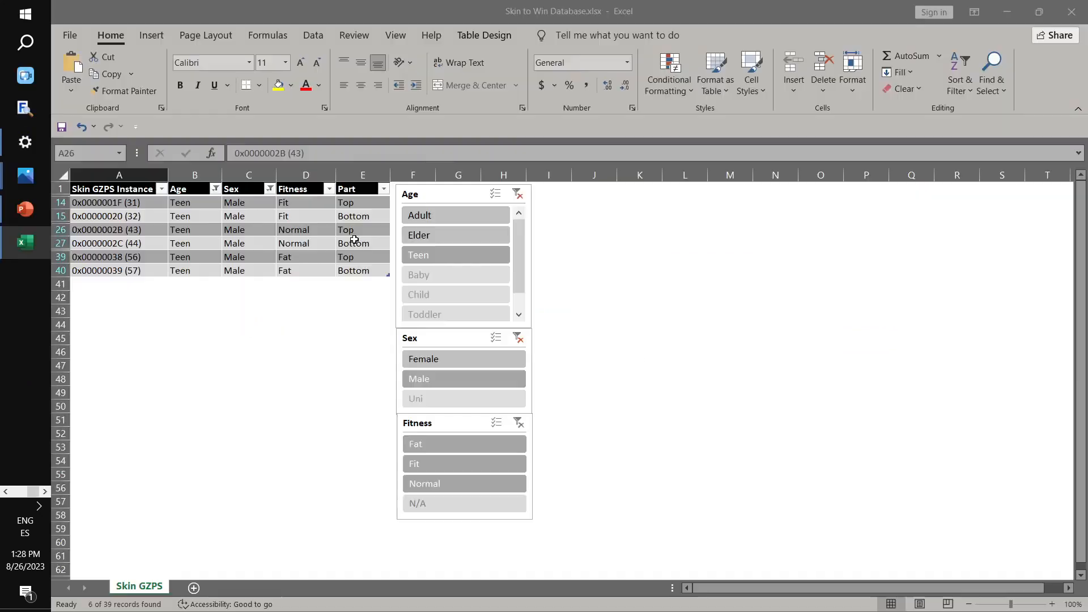
left_click(108, 257)
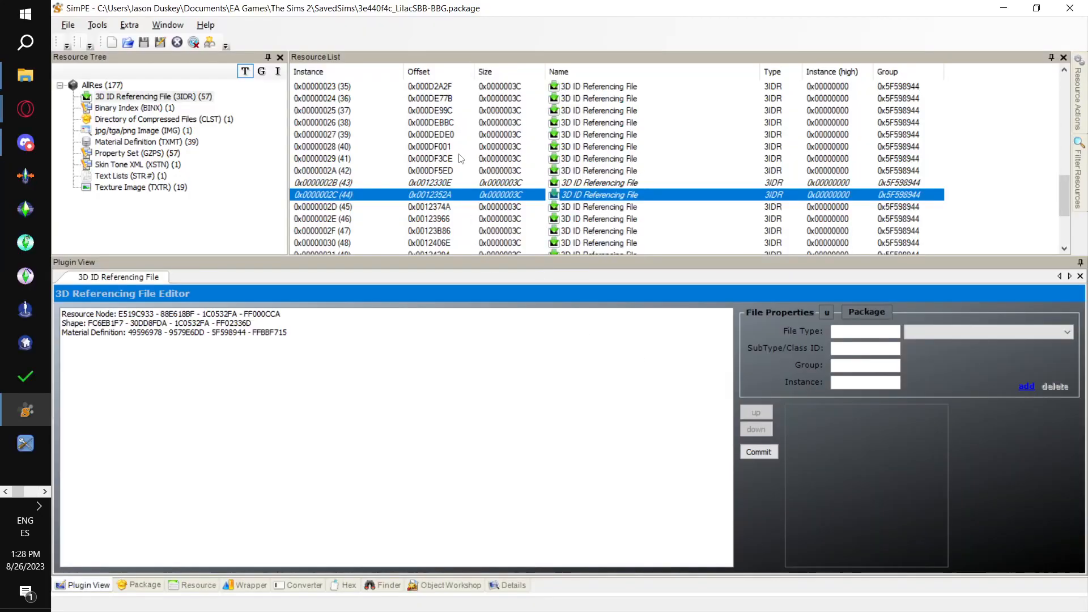
scroll(461, 159, "down", 2)
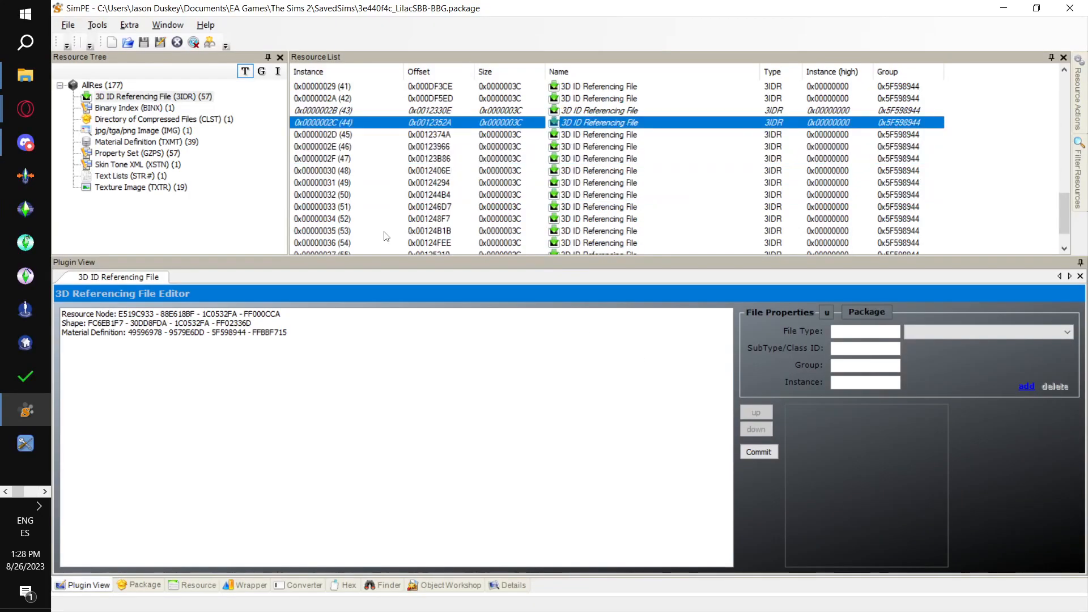
scroll(360, 235, "down", 1)
left_click(365, 231)
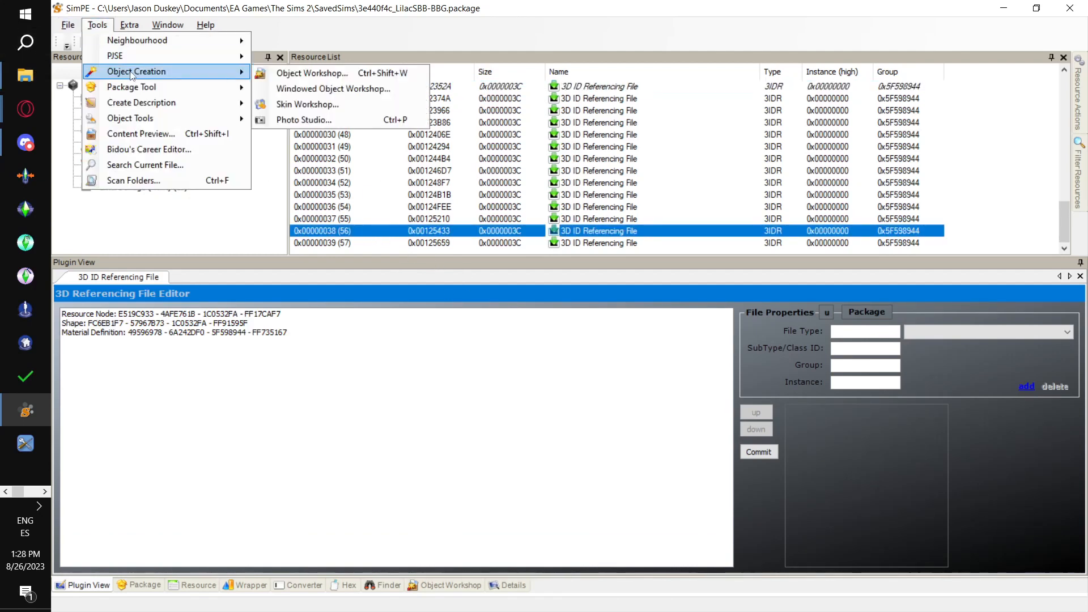
mouse_move(129, 56)
mouse_move(369, 57)
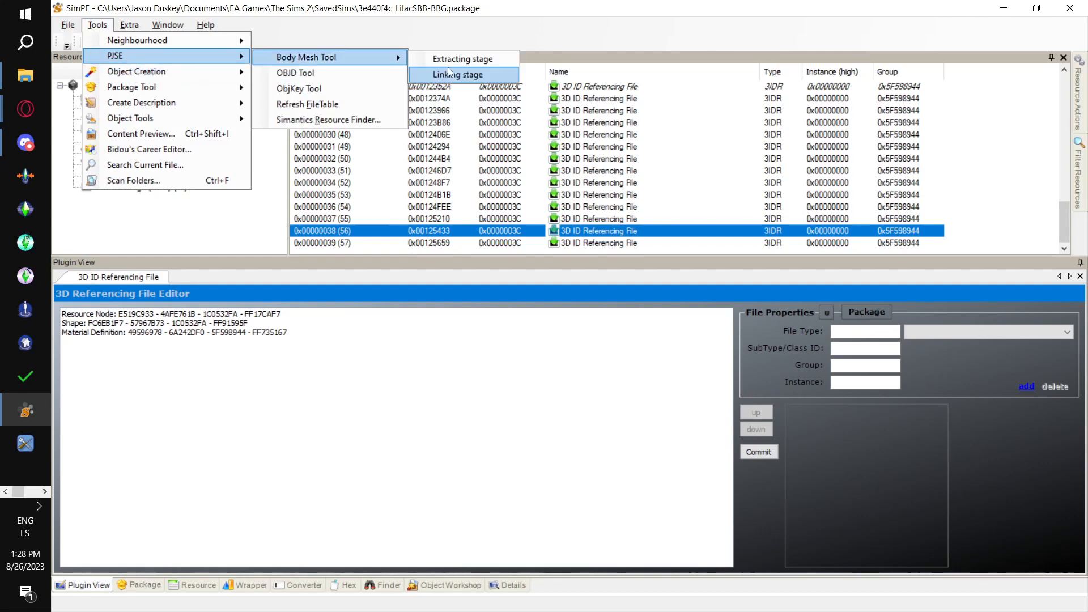
left_click(453, 74)
left_click(621, 369)
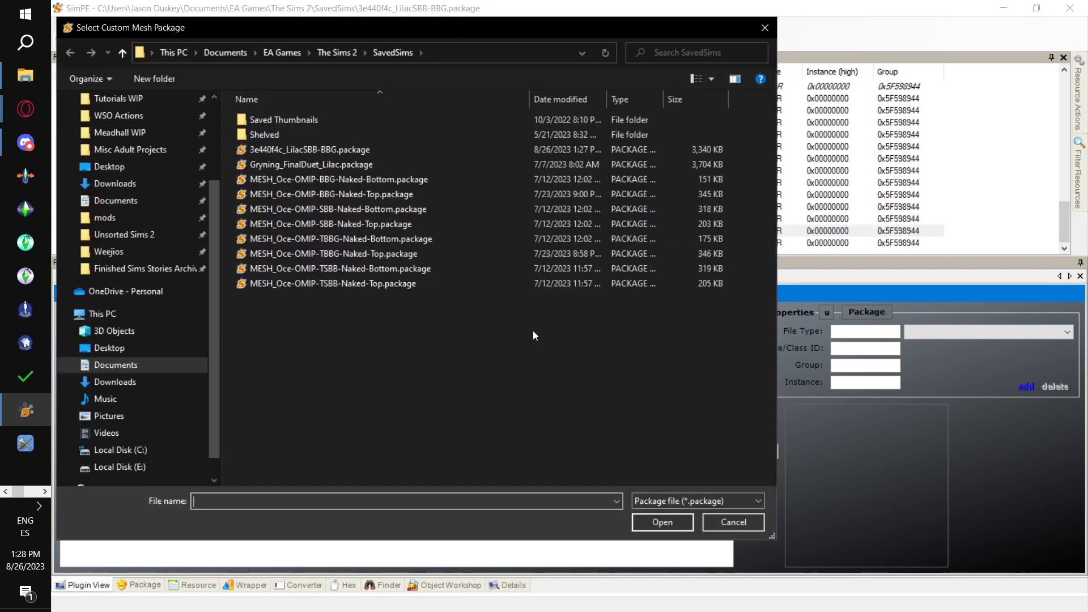
left_click(489, 282)
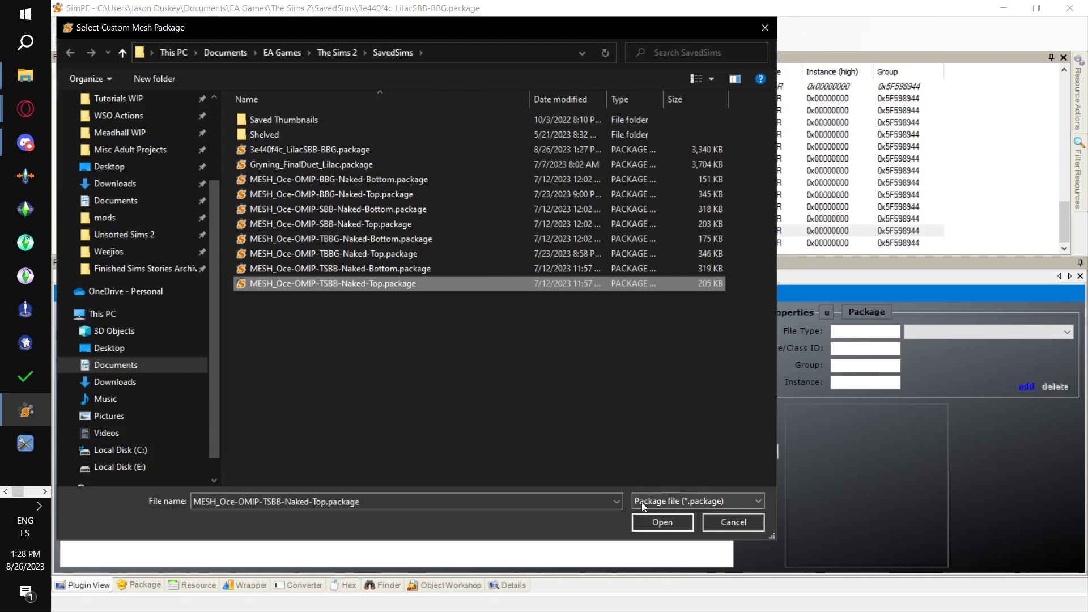
left_click(657, 521)
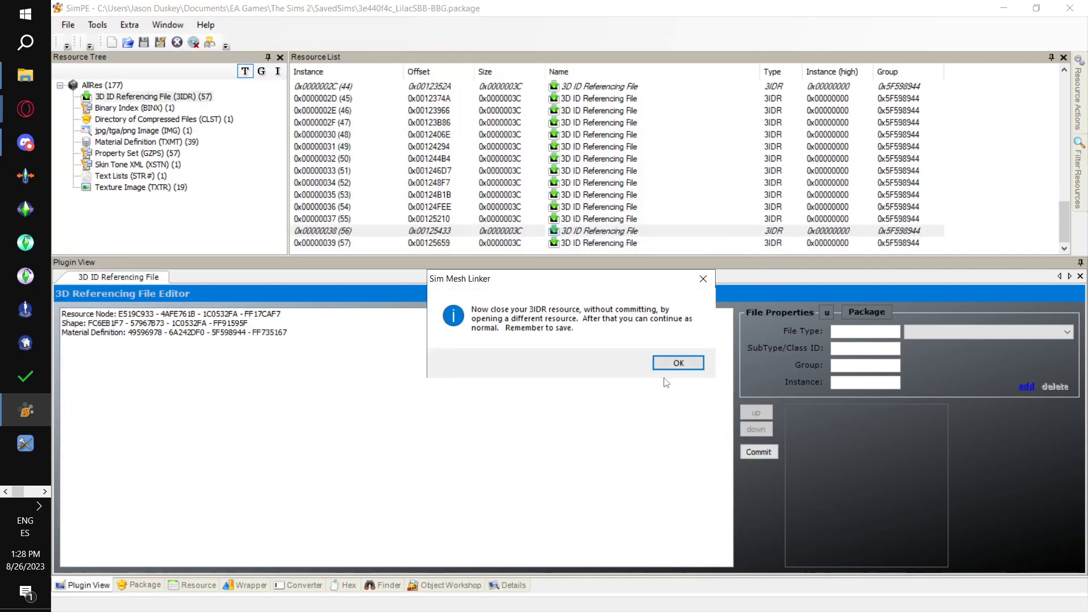
left_click(662, 366)
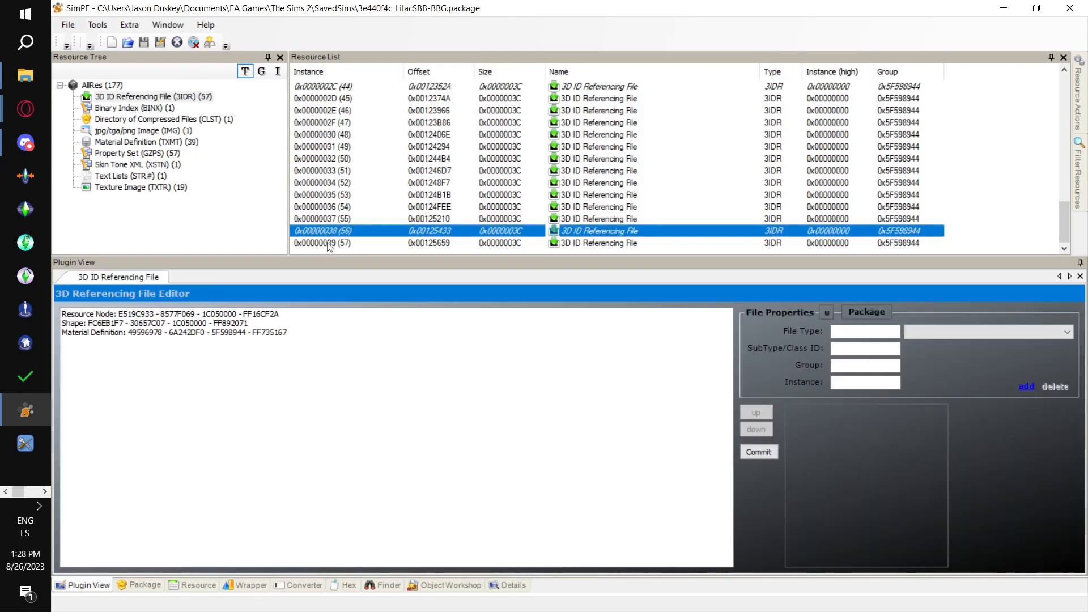
left_click(331, 244)
left_click(97, 24)
mouse_move(170, 56)
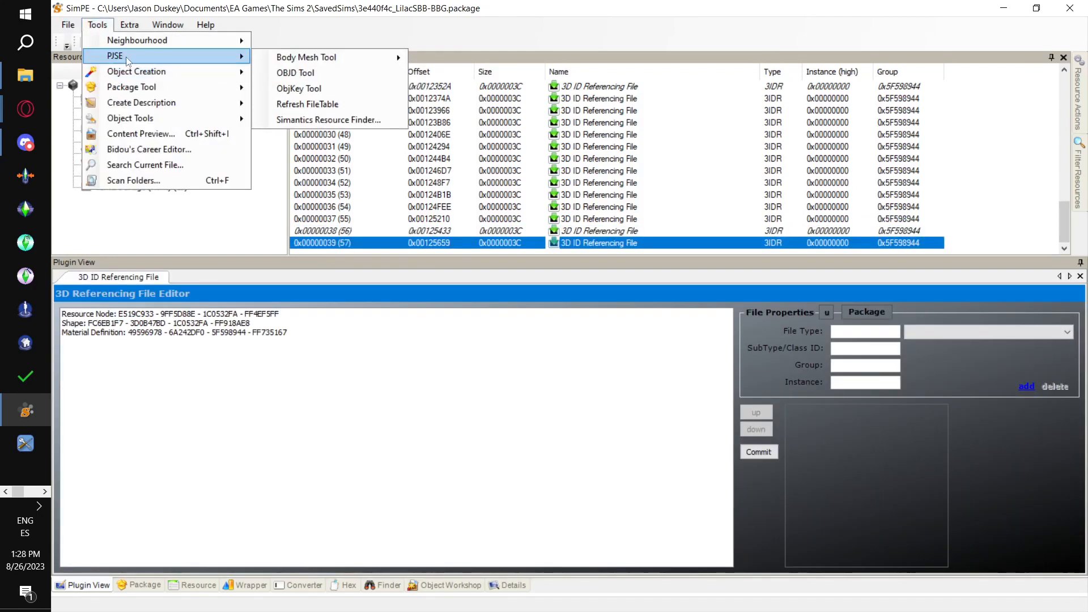
mouse_move(321, 58)
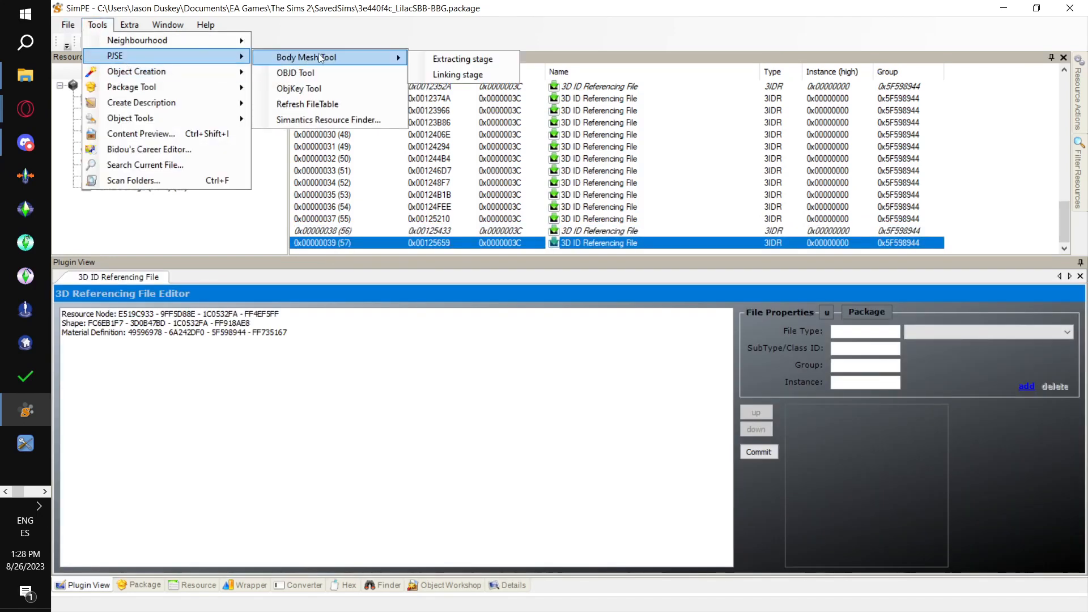
left_click(453, 75)
left_click(609, 368)
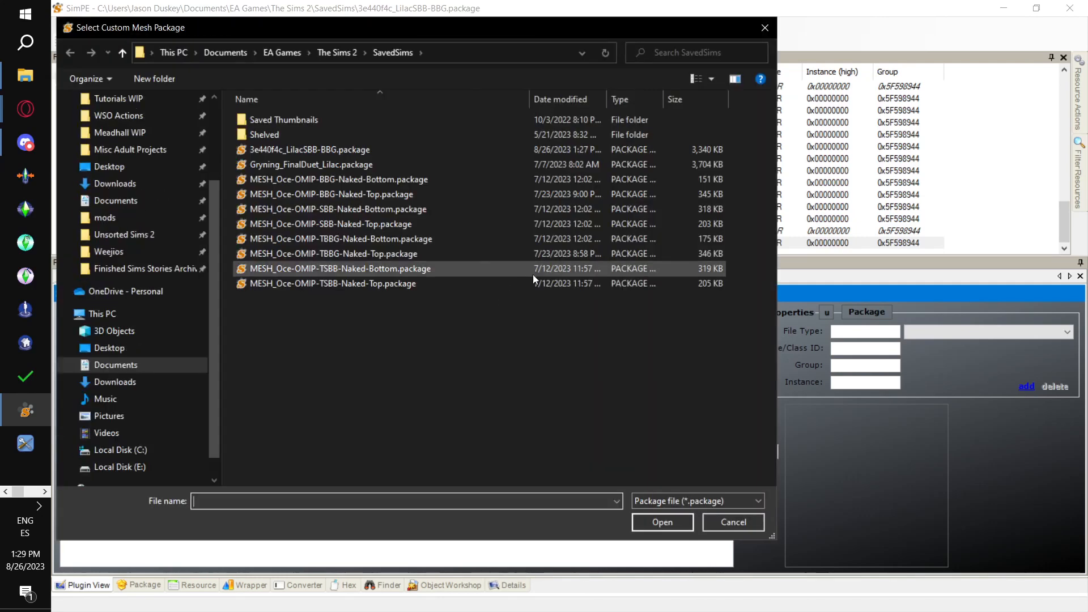
left_click(374, 273)
left_click(666, 522)
left_click(684, 363)
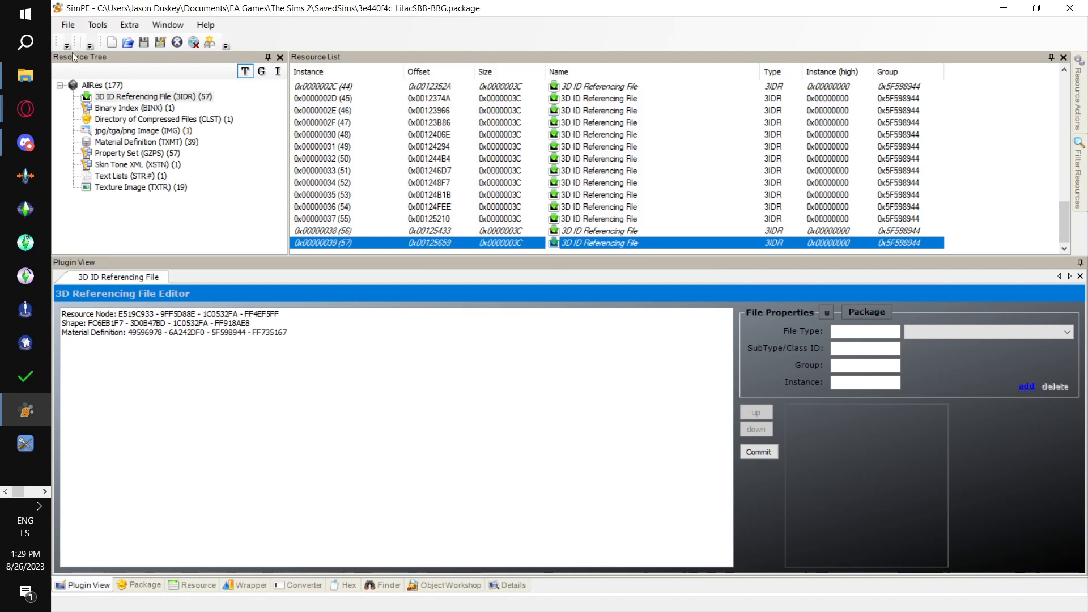
left_click(68, 25)
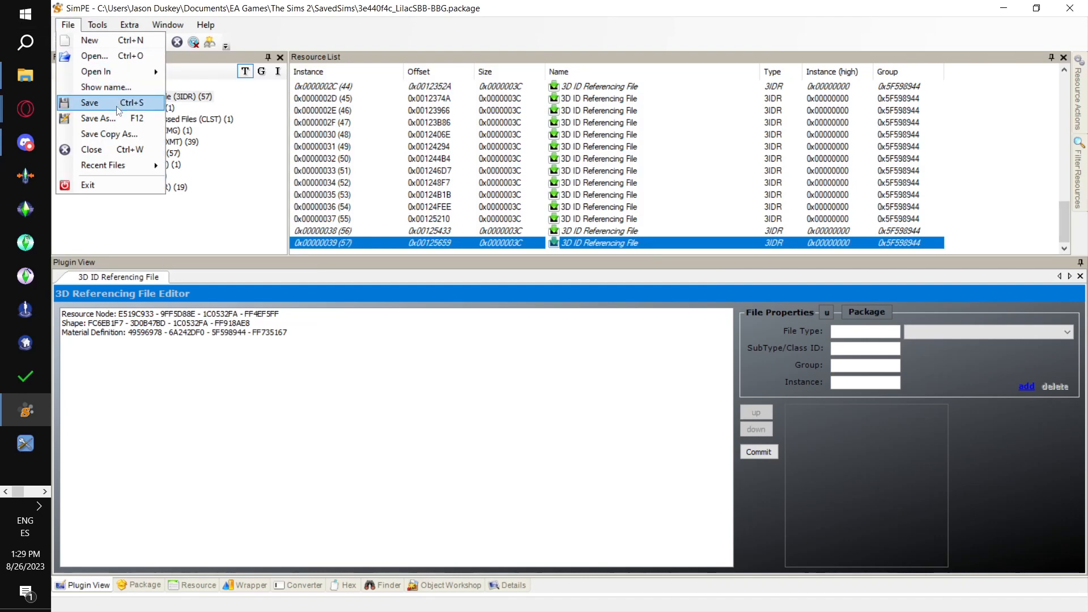
left_click(91, 103)
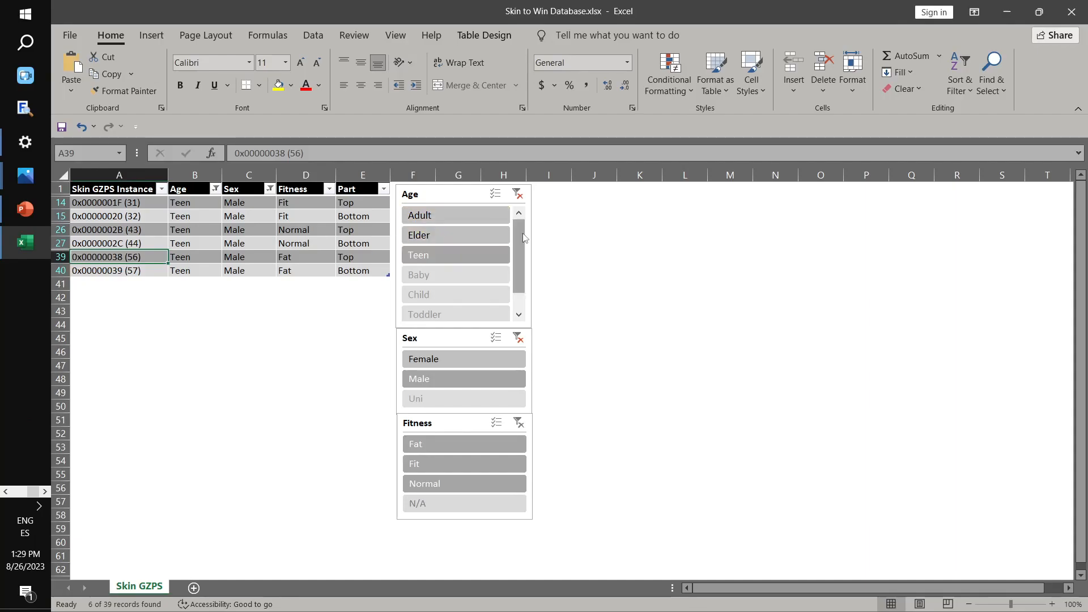
left_click(517, 194)
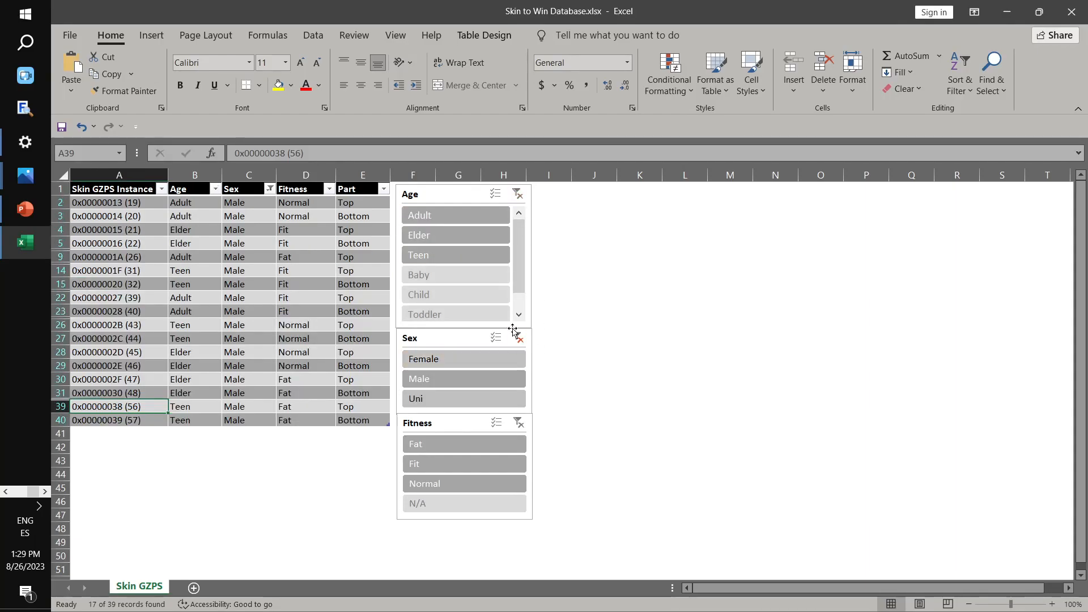
left_click(521, 338)
left_click(477, 362)
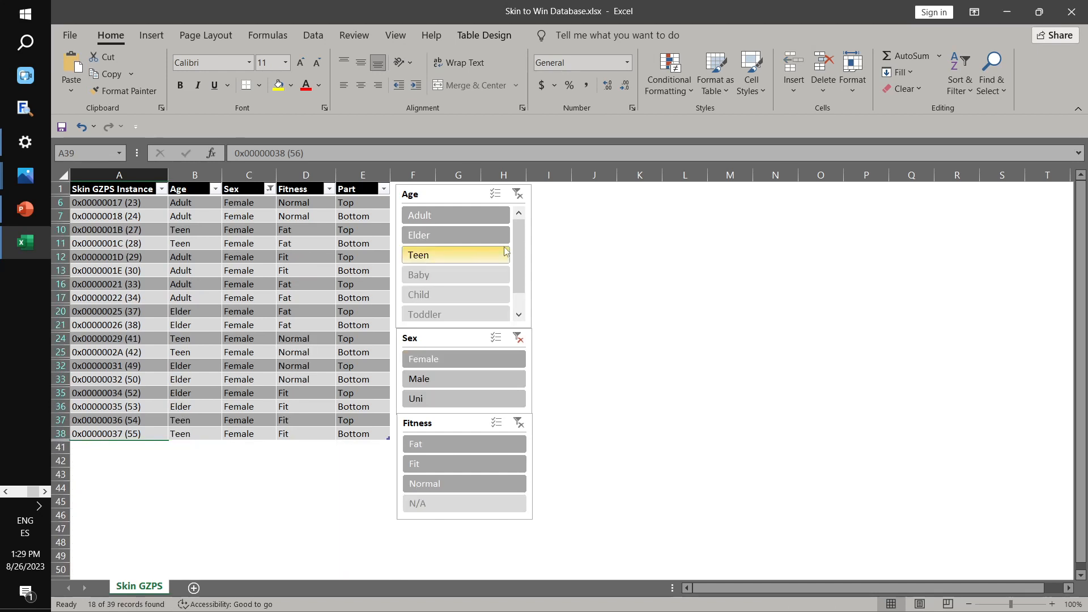
left_click(476, 225)
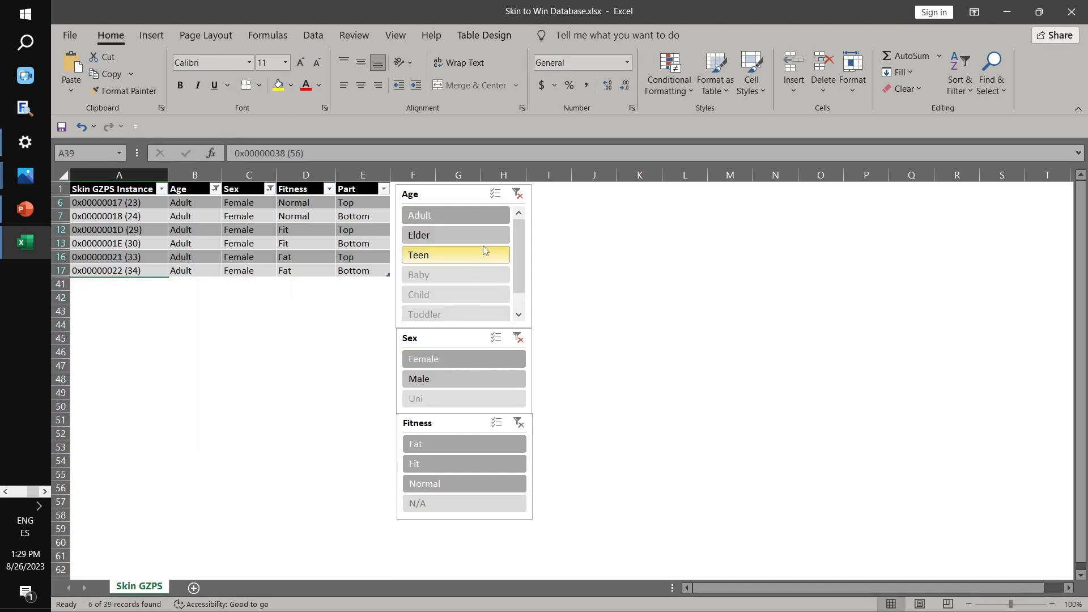
left_click(104, 205)
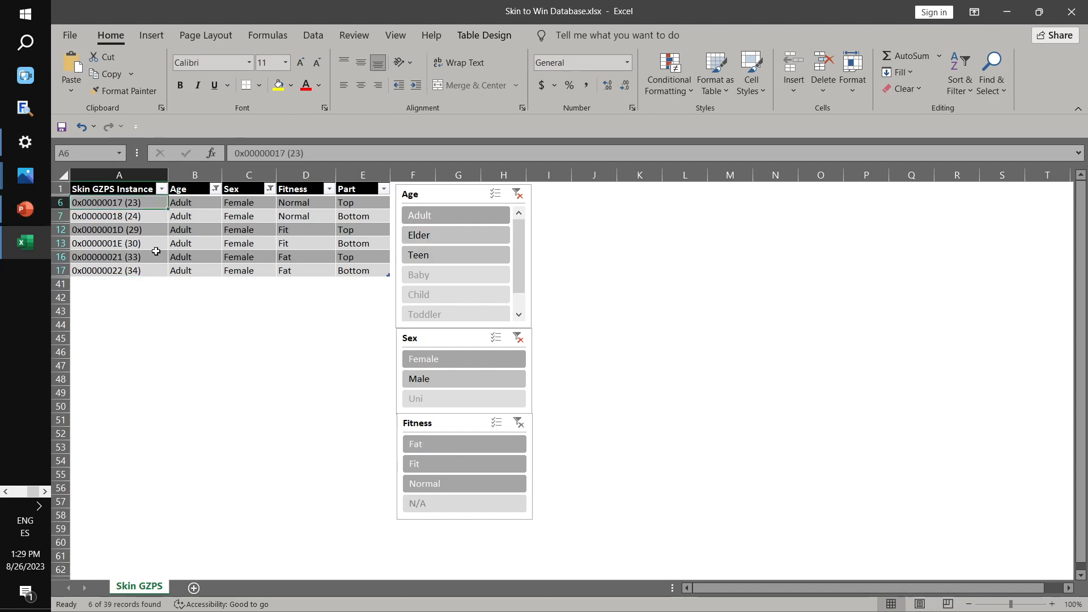
key("alt")
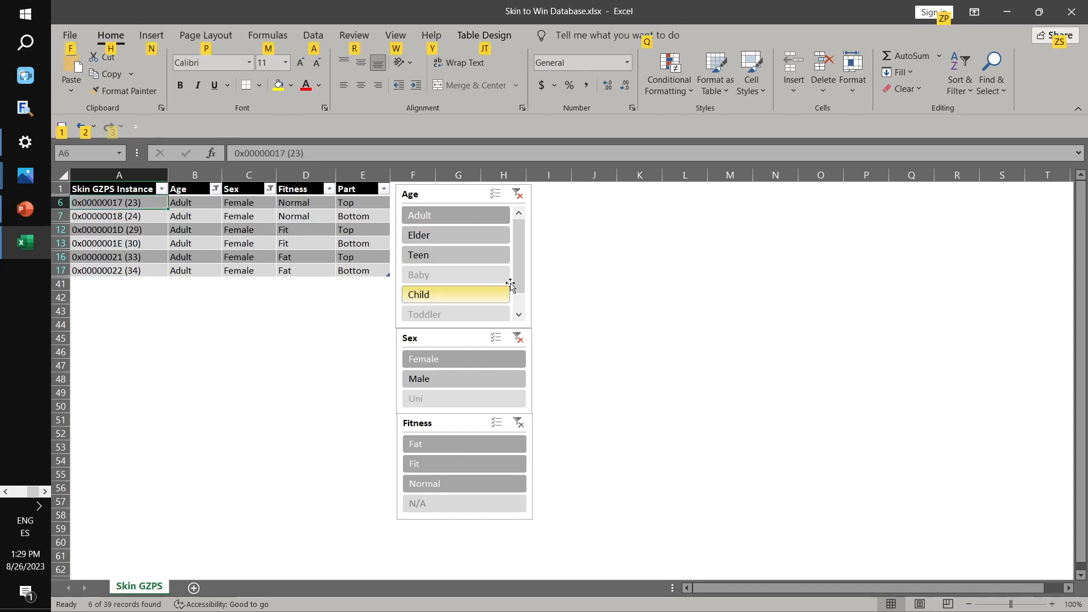
key("alt+Tab")
scroll(578, 126, "up", 12)
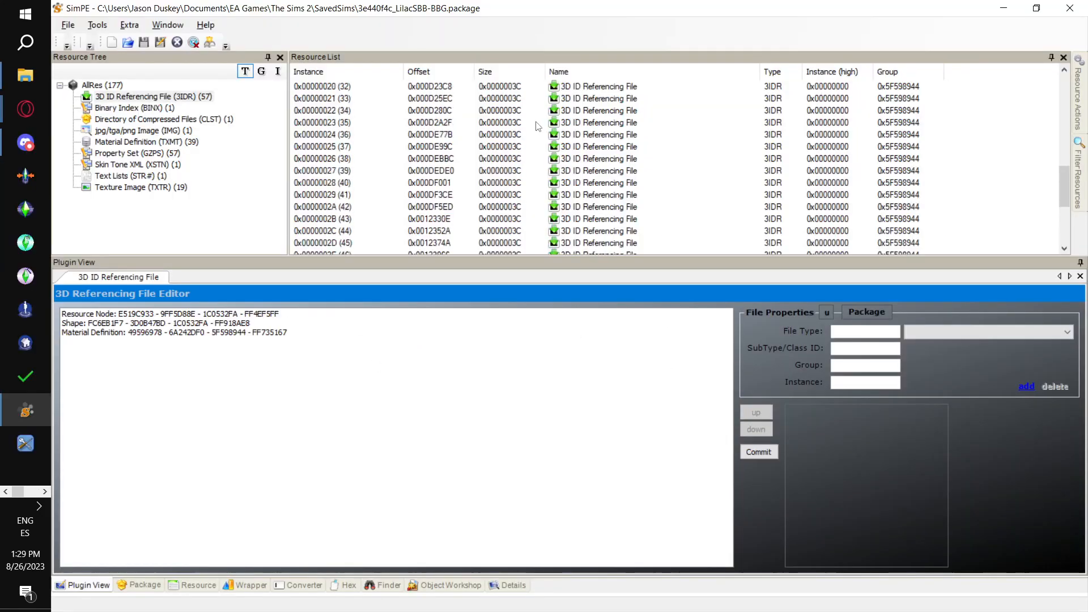
scroll(536, 149, "down", 1)
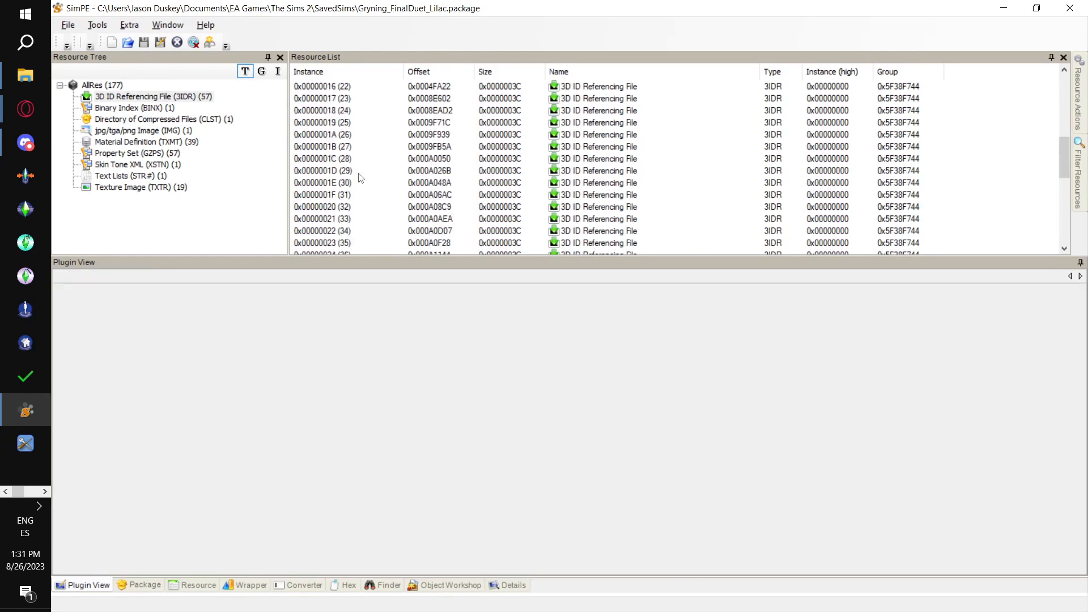
scroll(358, 178, "up", 2)
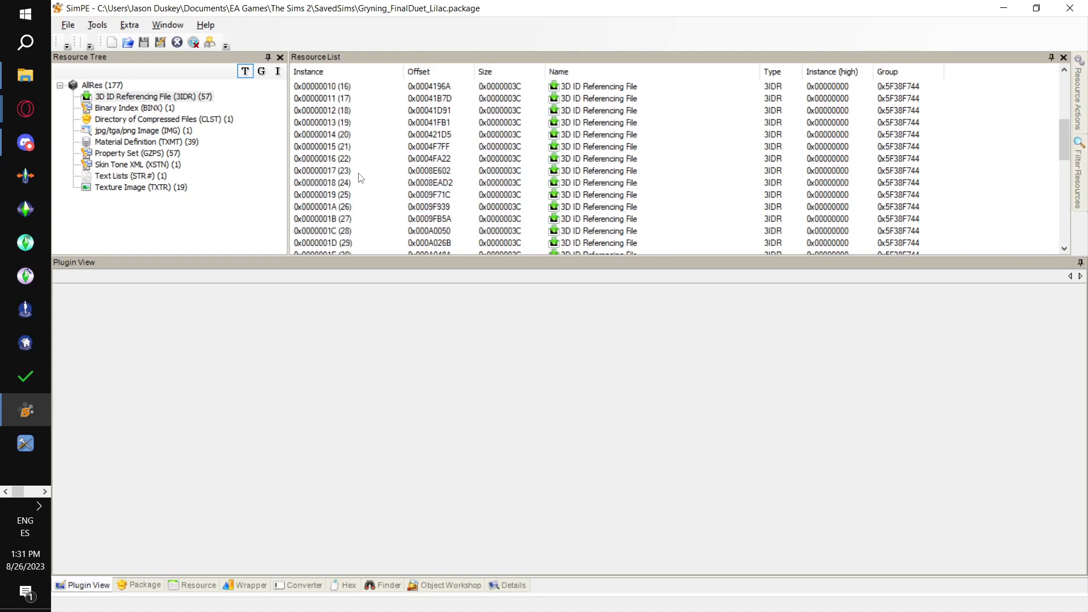
left_click(347, 170)
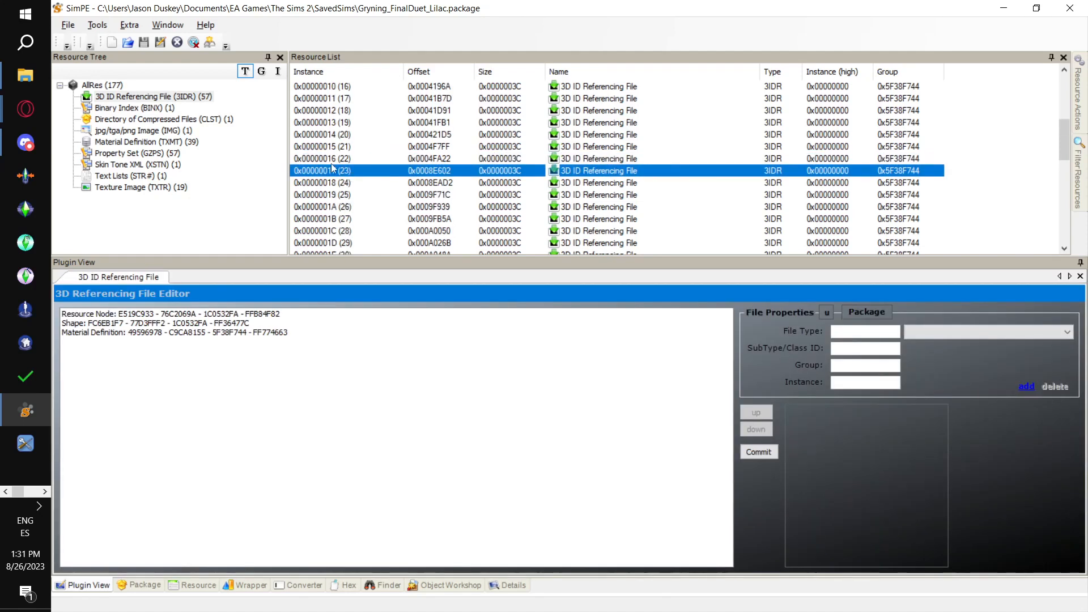
left_click(96, 29)
mouse_move(204, 56)
mouse_move(366, 57)
left_click(472, 74)
left_click(620, 368)
double_click(440, 185)
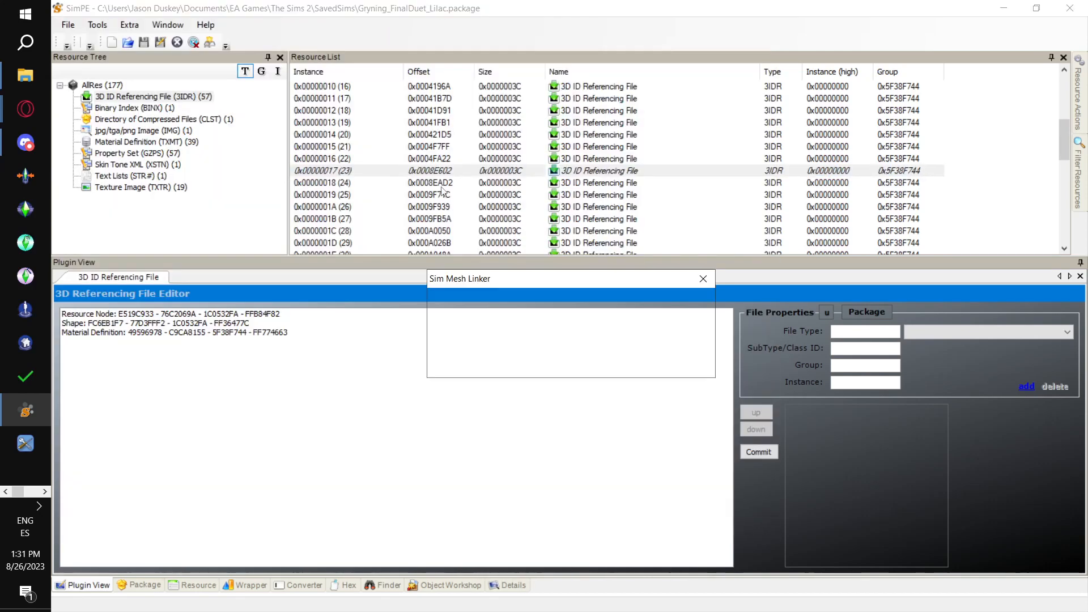
left_click(679, 366)
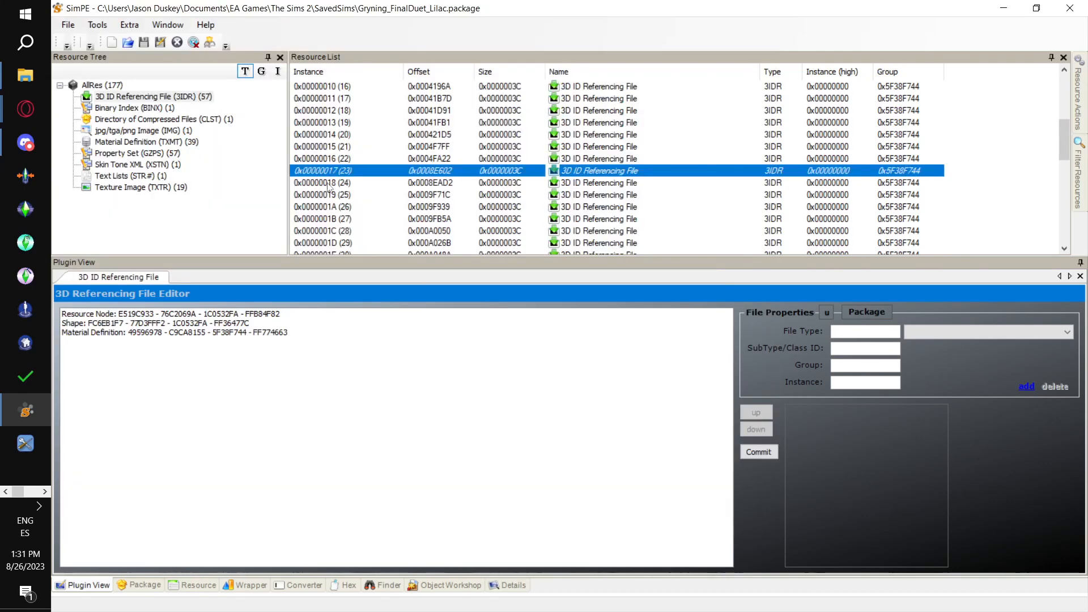
left_click(329, 182)
left_click(97, 24)
mouse_move(150, 72)
mouse_move(218, 59)
mouse_move(313, 59)
left_click(470, 74)
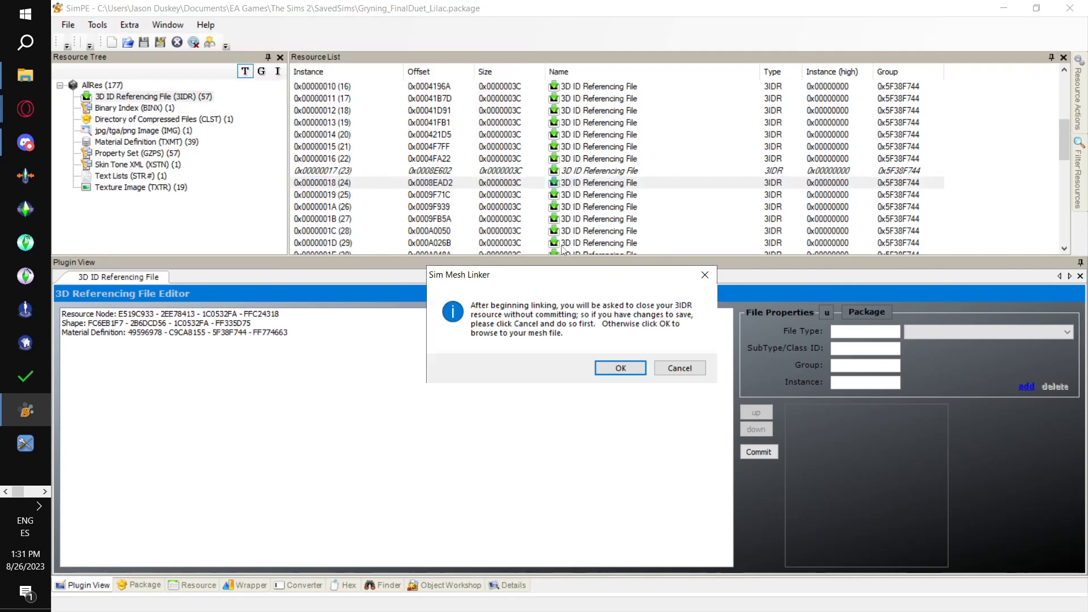
left_click(621, 368)
double_click(487, 183)
left_click(689, 364)
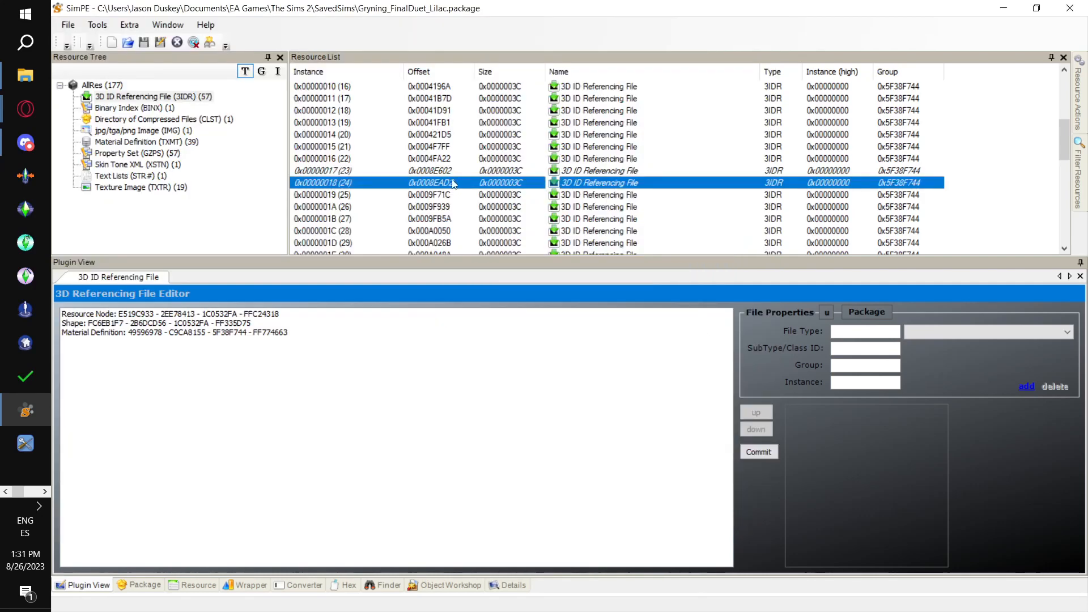
- Select the adult female fit Top instance 0x0000001D (29) in the Excel skin table and return to SimPE
scroll(452, 182, "down", 2)
key("alt+Tab")
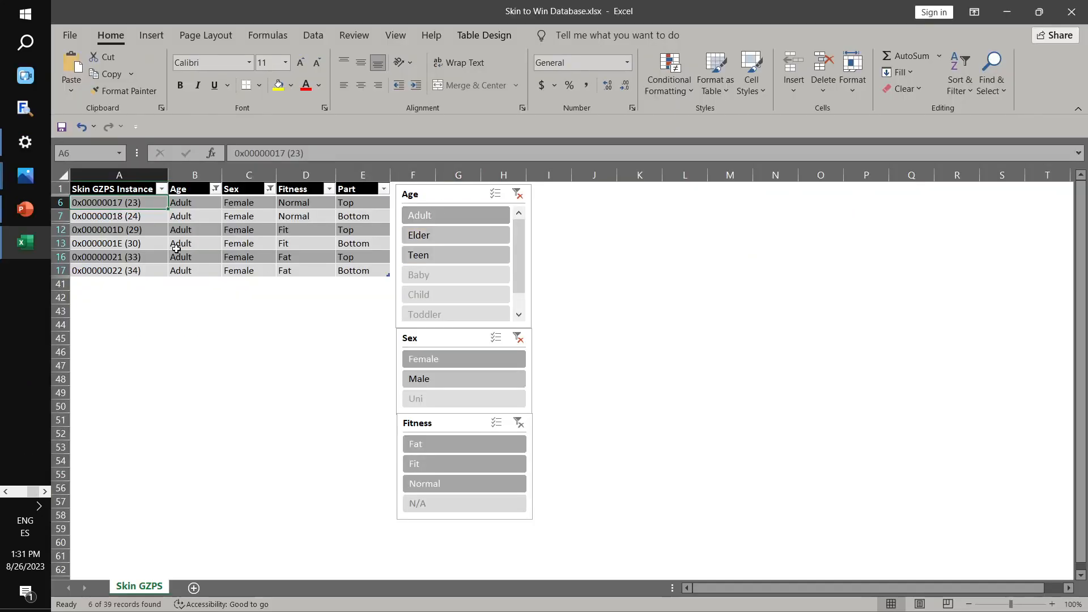
key("alt+Tab")
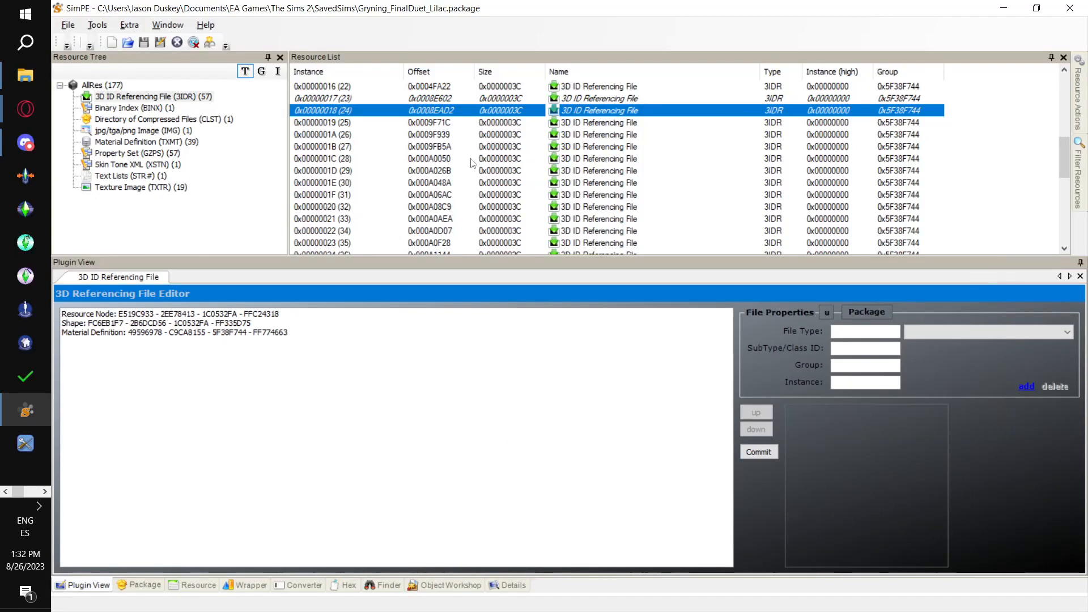
- Open 3IDR resource 0x0000001D (29) and link it to MESH_Oce-OMIP-BBG-Naked-Top.package with the PJSE body mesh linking stage
left_click(349, 171)
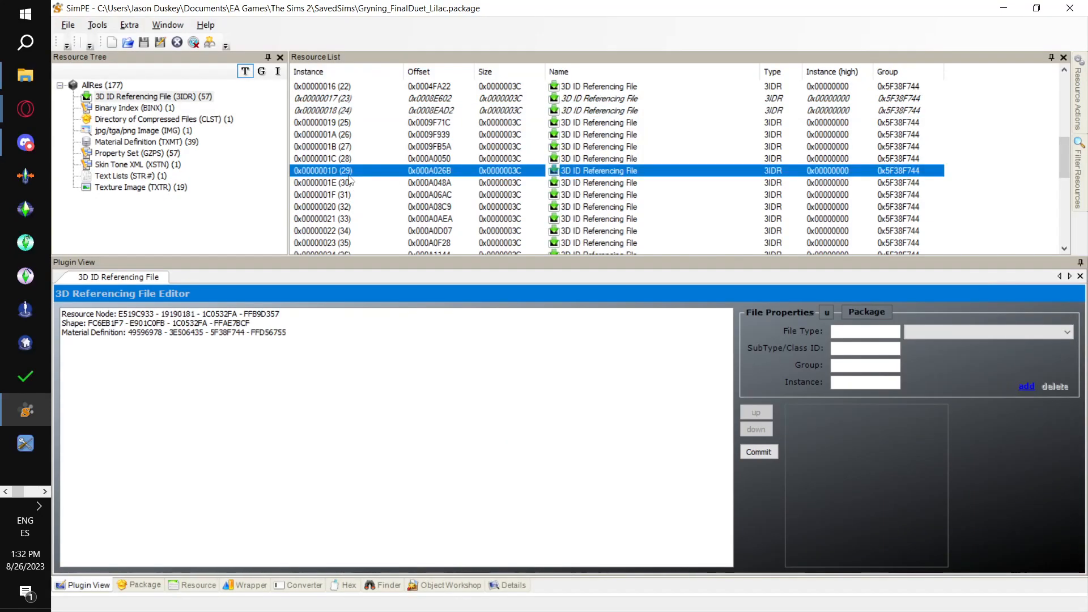
key("alt+Tab")
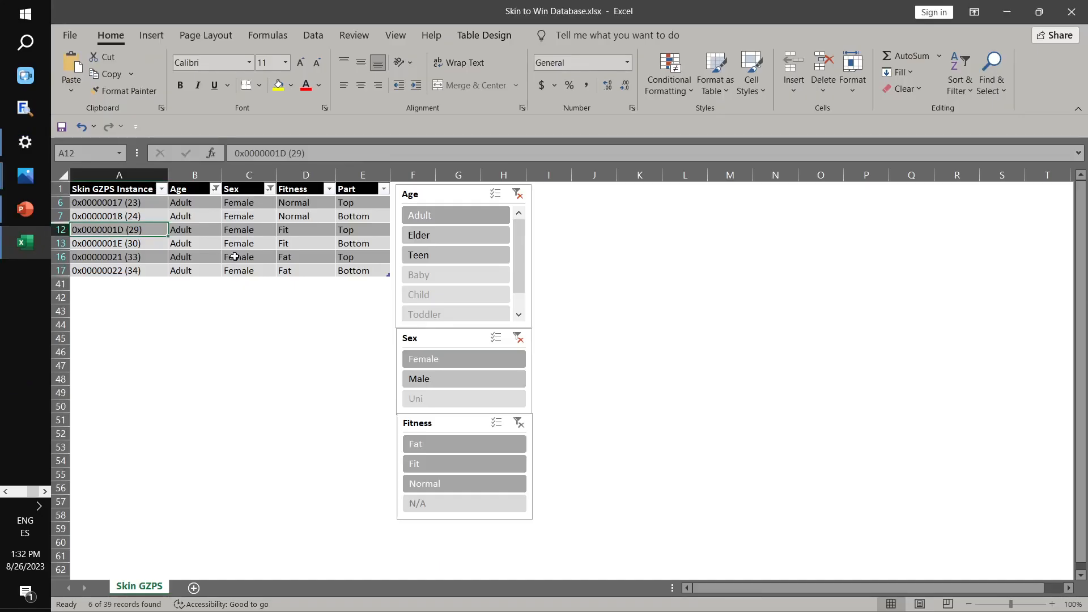
key("alt+Tab")
left_click(83, 25)
mouse_move(118, 61)
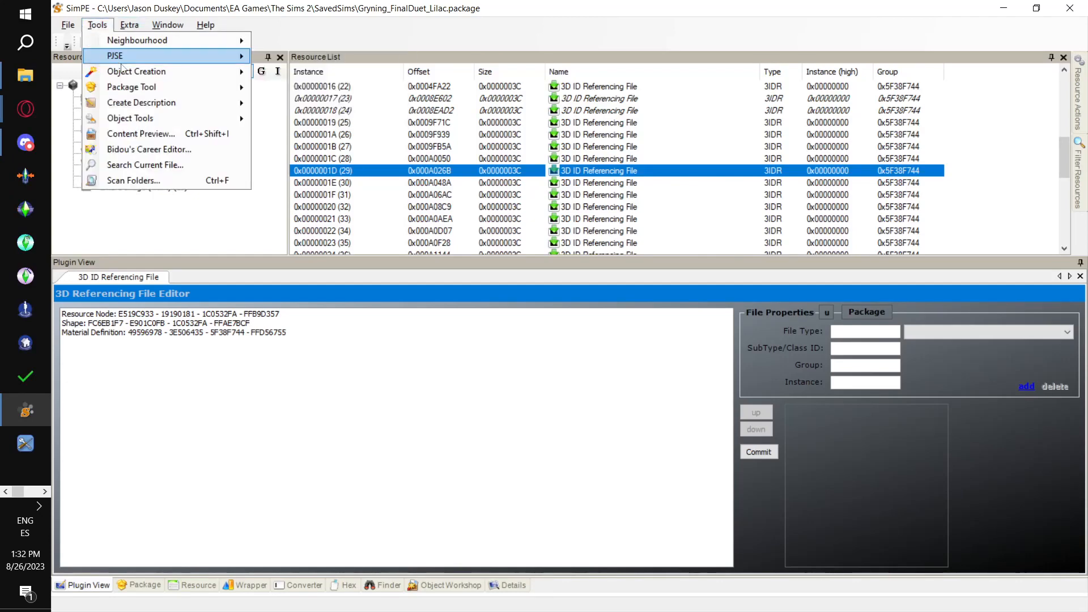
mouse_move(318, 57)
left_click(460, 72)
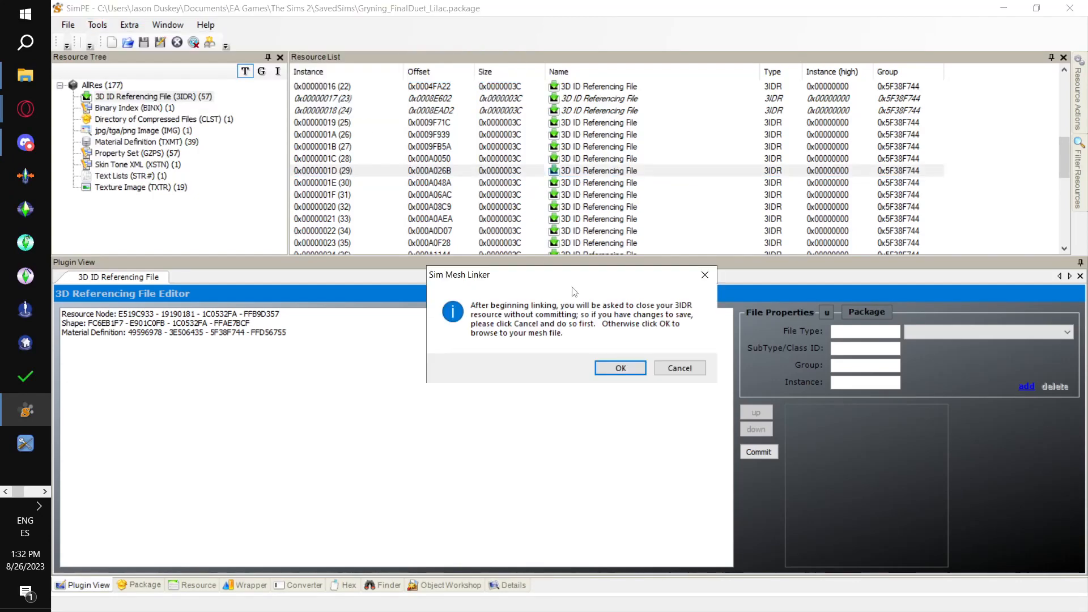
left_click(621, 368)
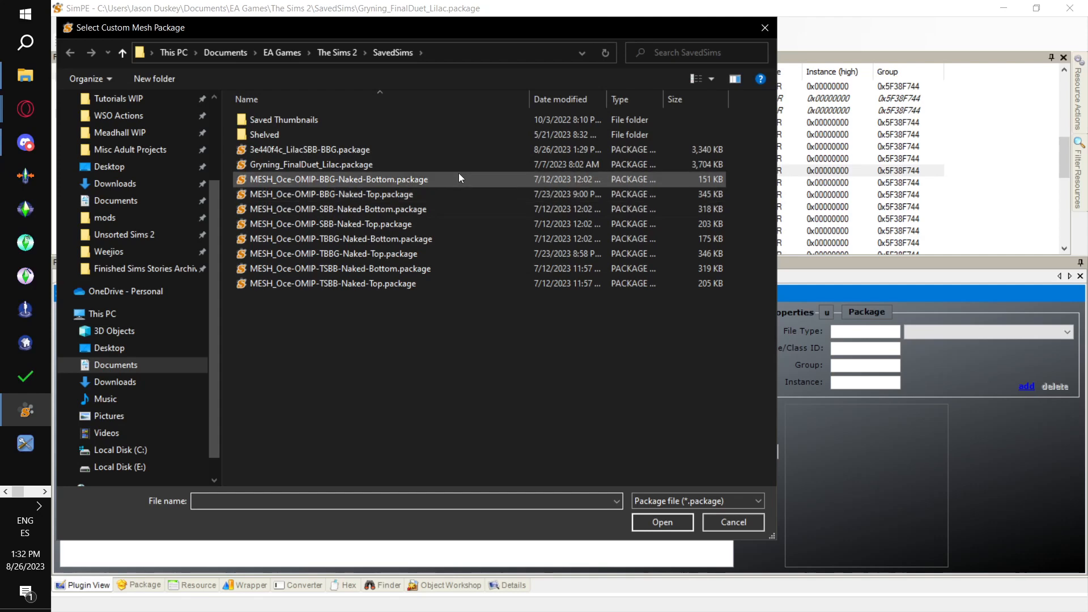
double_click(458, 194)
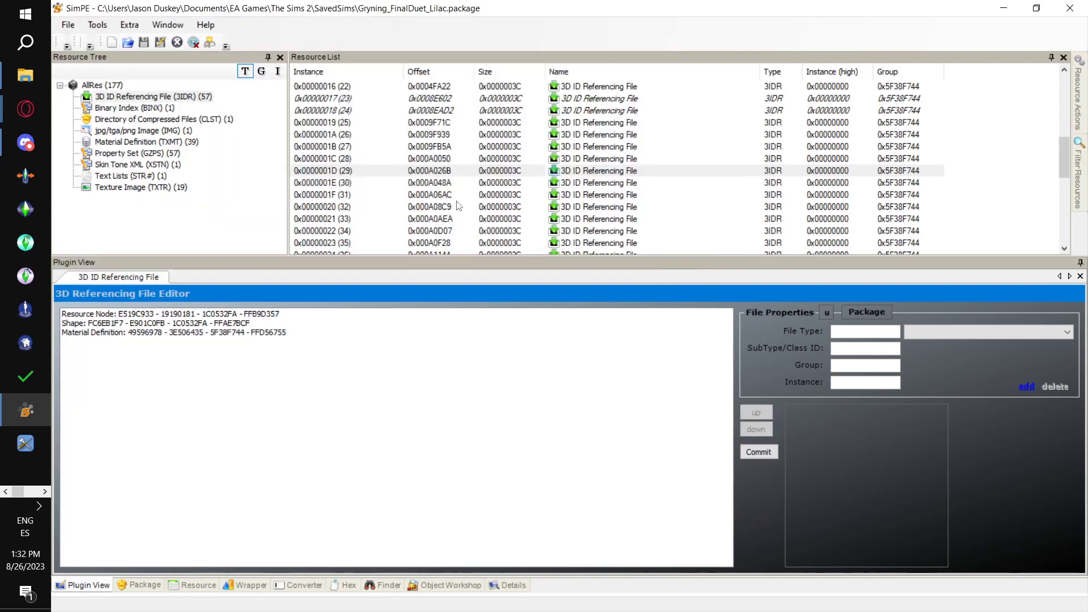
left_click(680, 362)
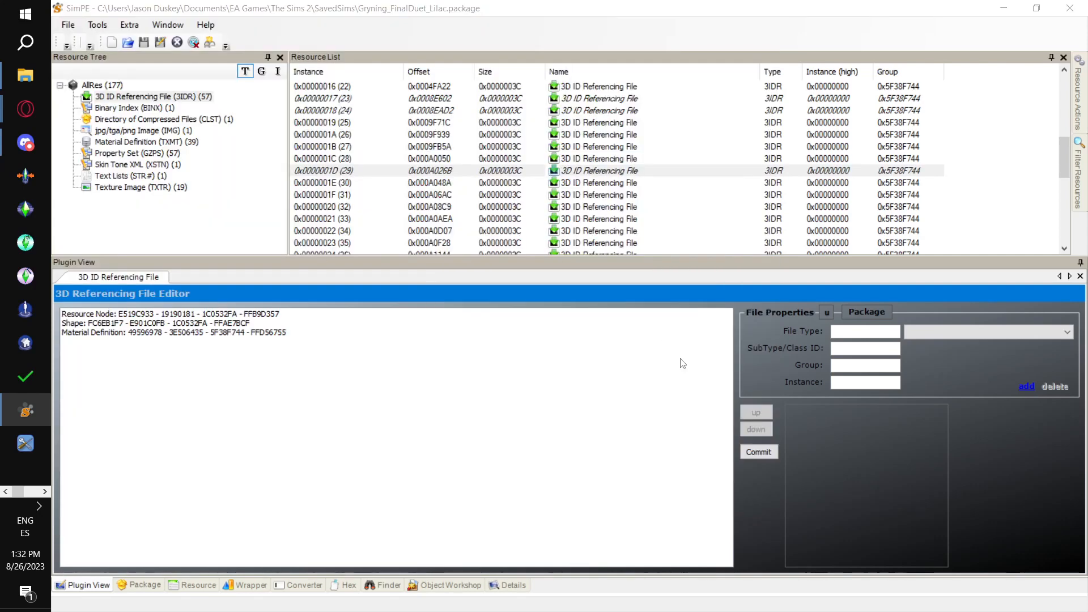
- Link 3IDR resource 0x0000001E (30) to MESH_Oce-OMIP-BBG-Naked-Bottom.package with the PJSE body mesh linking stage
left_click(340, 185)
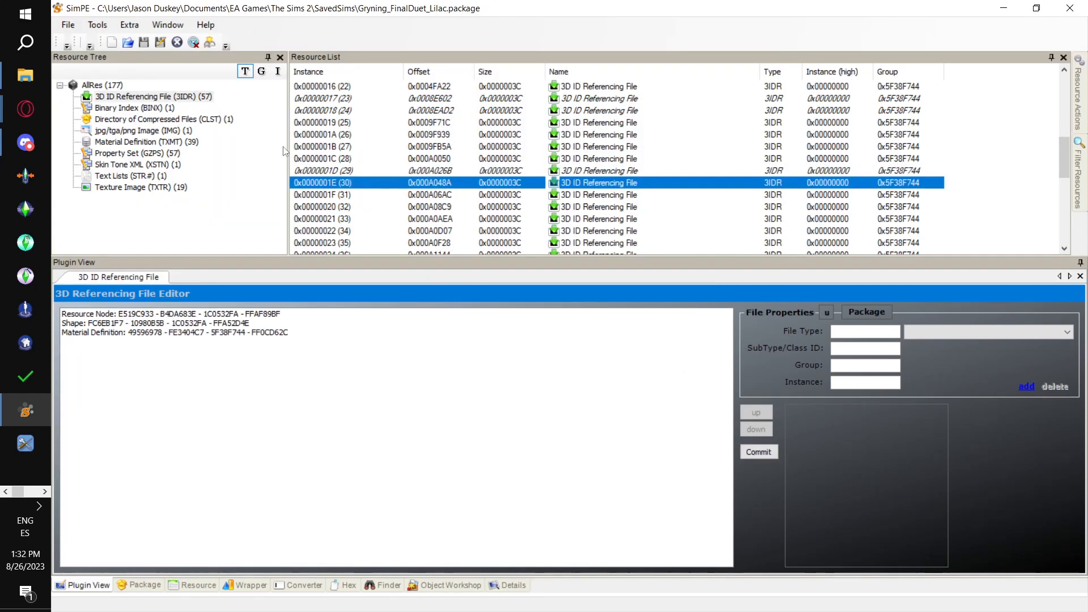
left_click(97, 25)
mouse_move(132, 62)
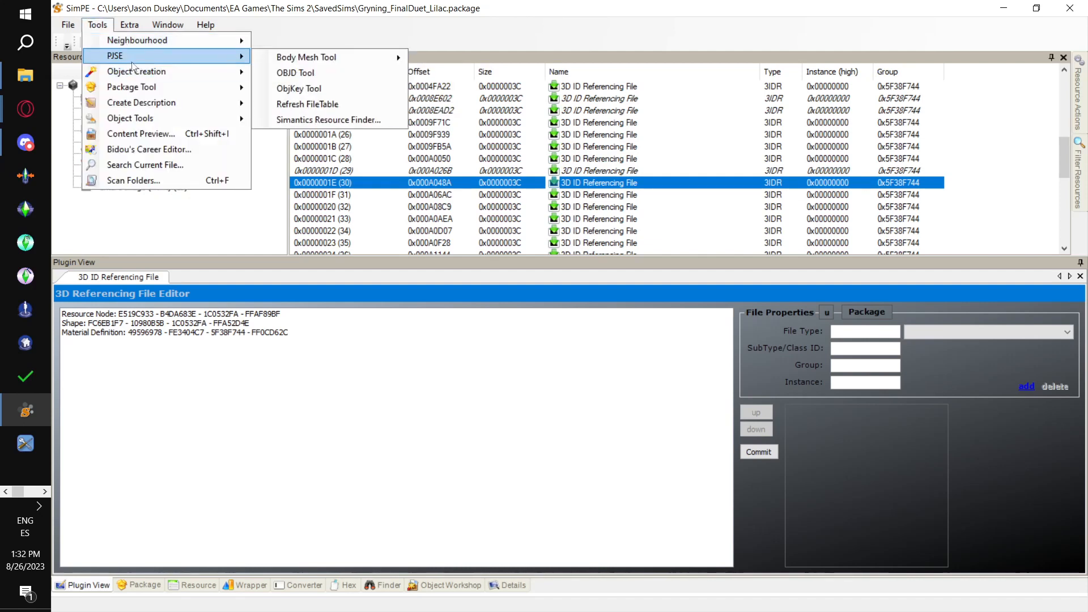
mouse_move(363, 60)
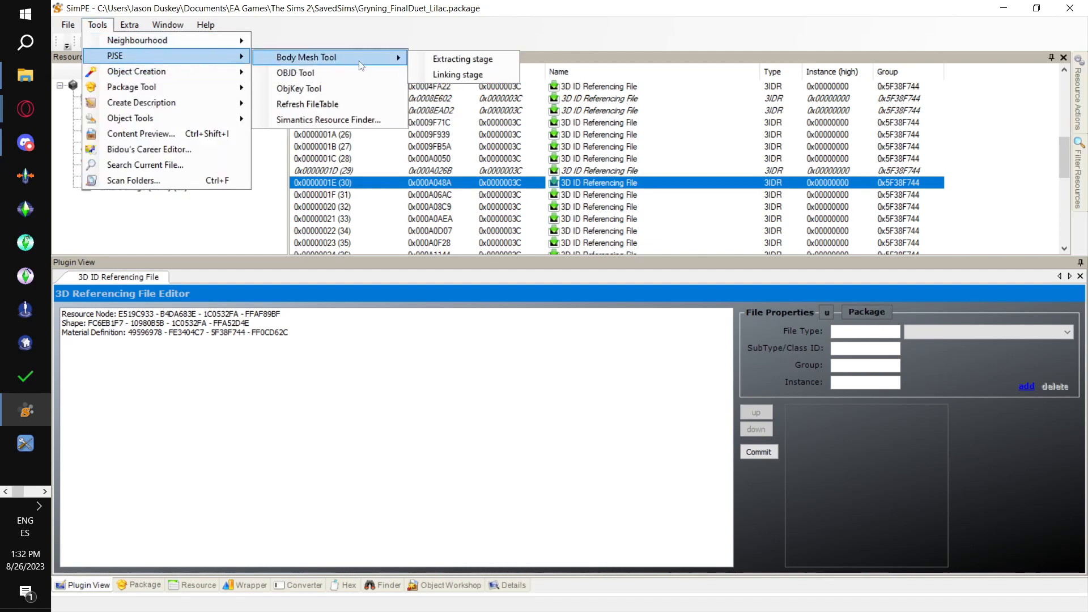
left_click(458, 75)
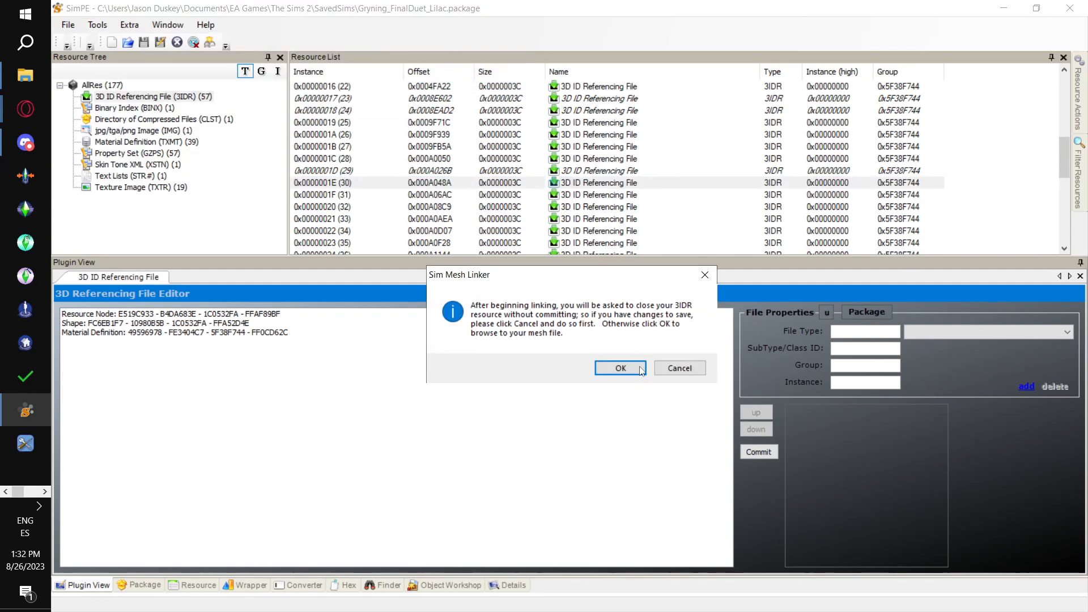
left_click(621, 369)
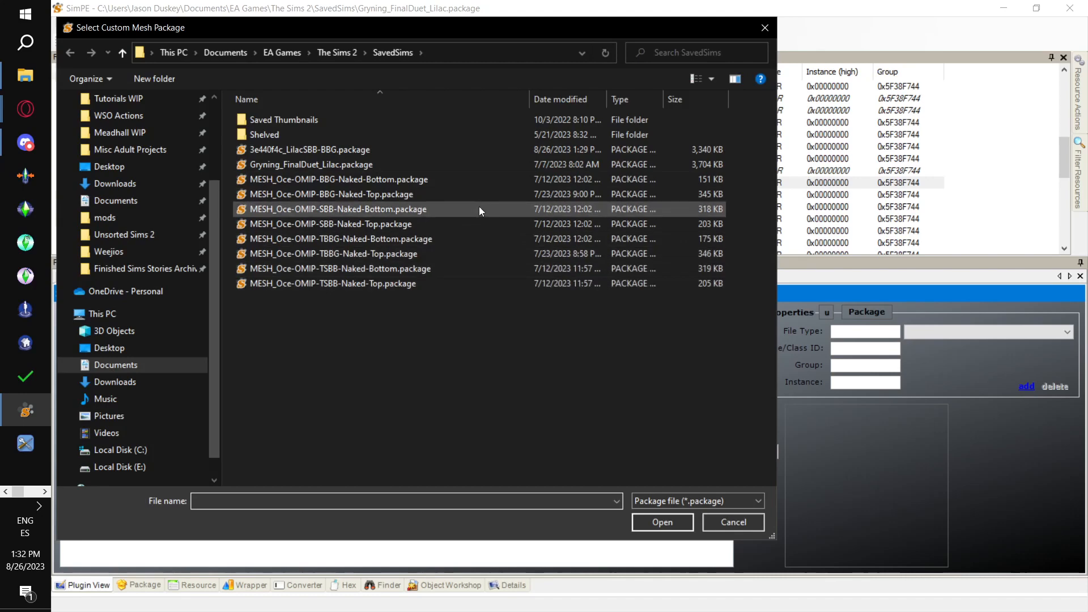
double_click(471, 181)
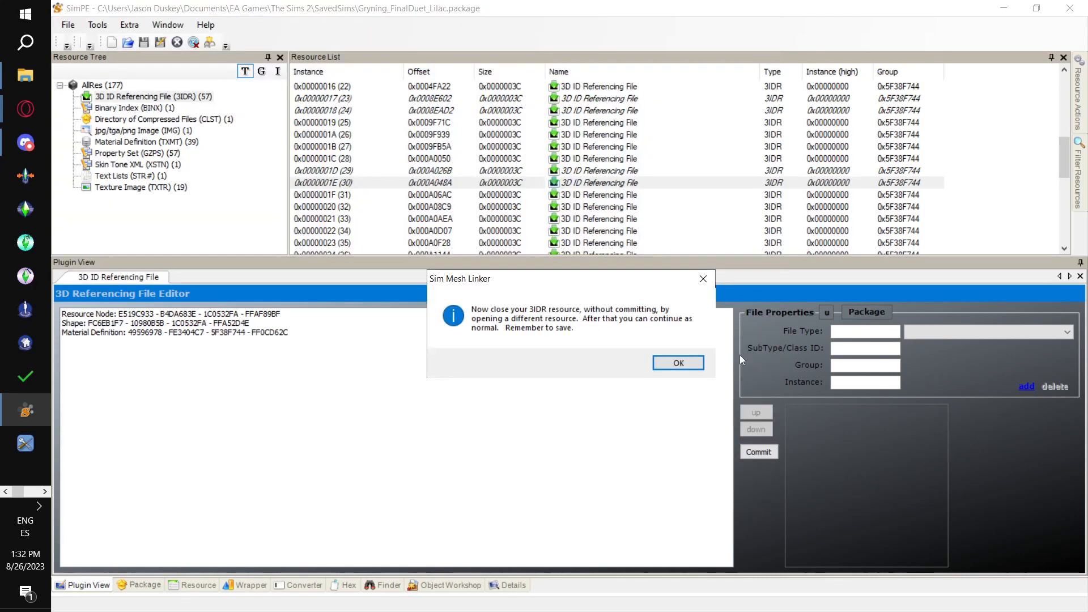
key("Return")
scroll(473, 157, "down", 2)
key("alt+Tab")
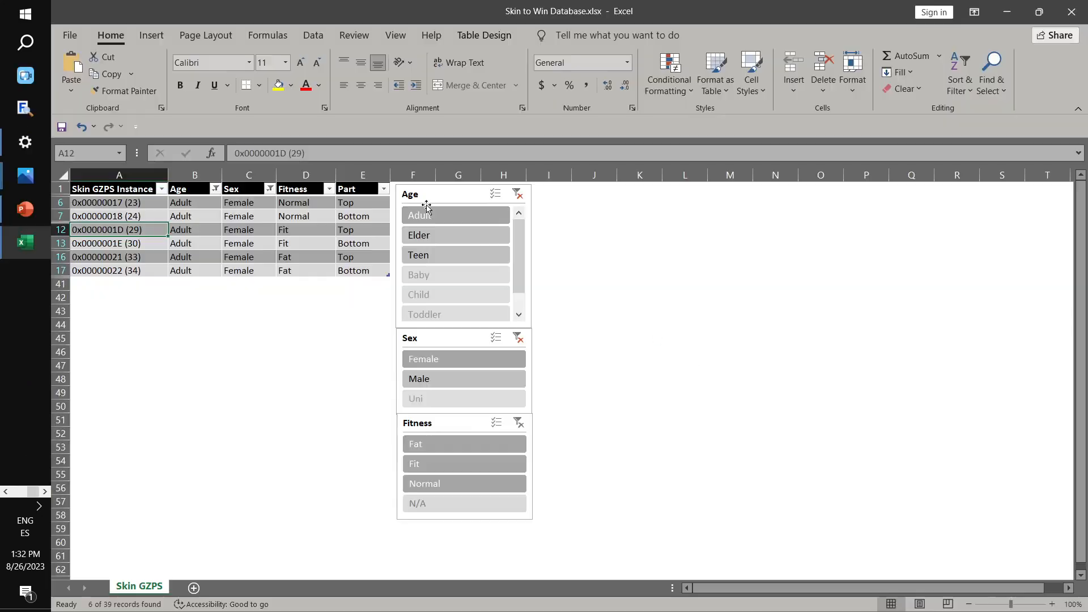
left_click(122, 250)
key("alt+Tab")
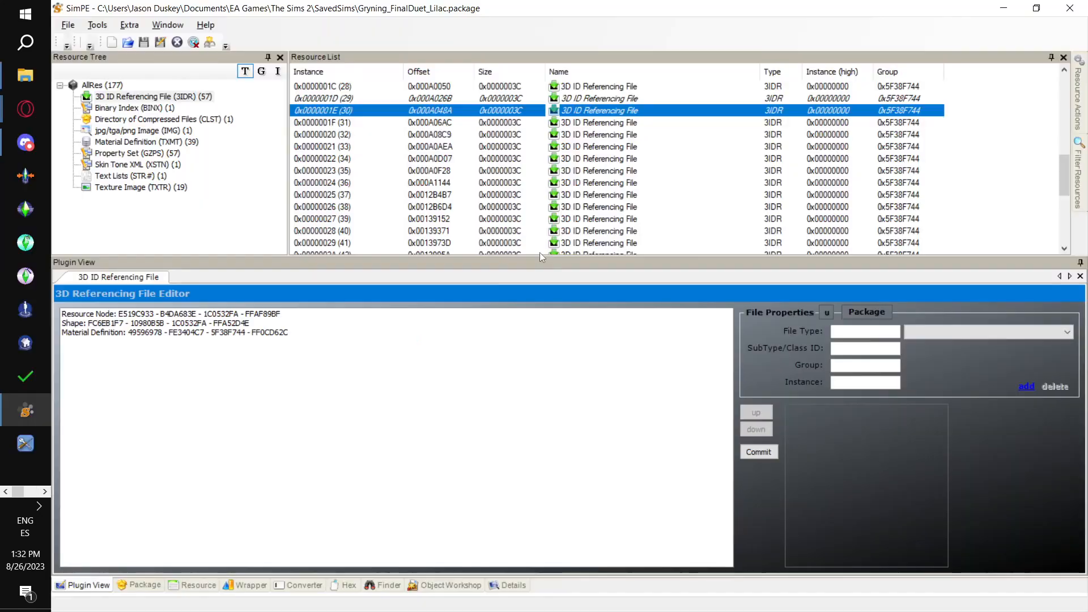
key("alt+Tab")
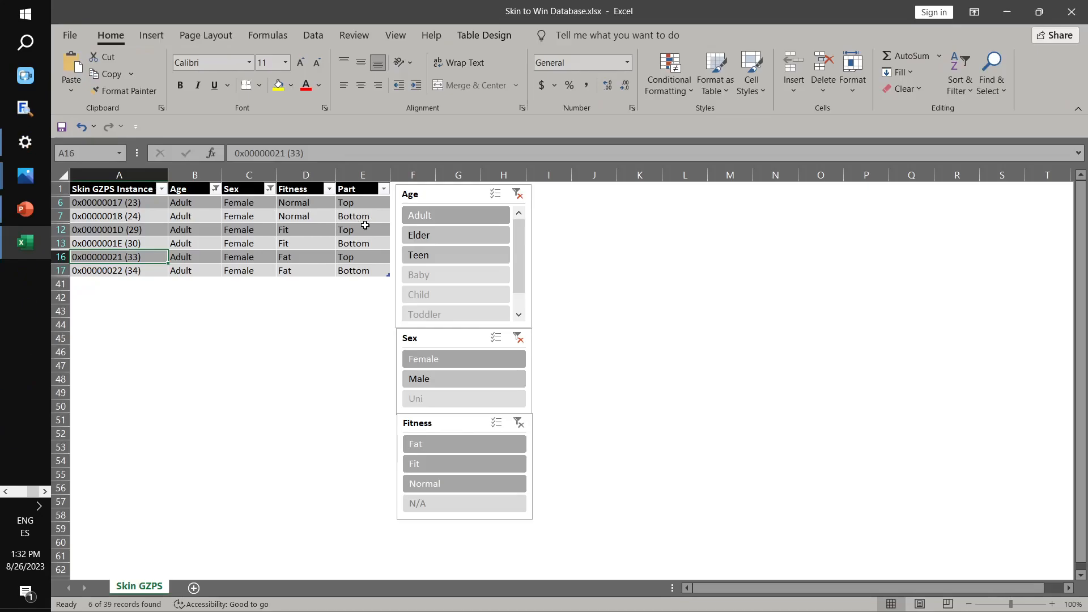
key("alt+Tab")
scroll(486, 165, "down", 1)
scroll(424, 177, "up", 1)
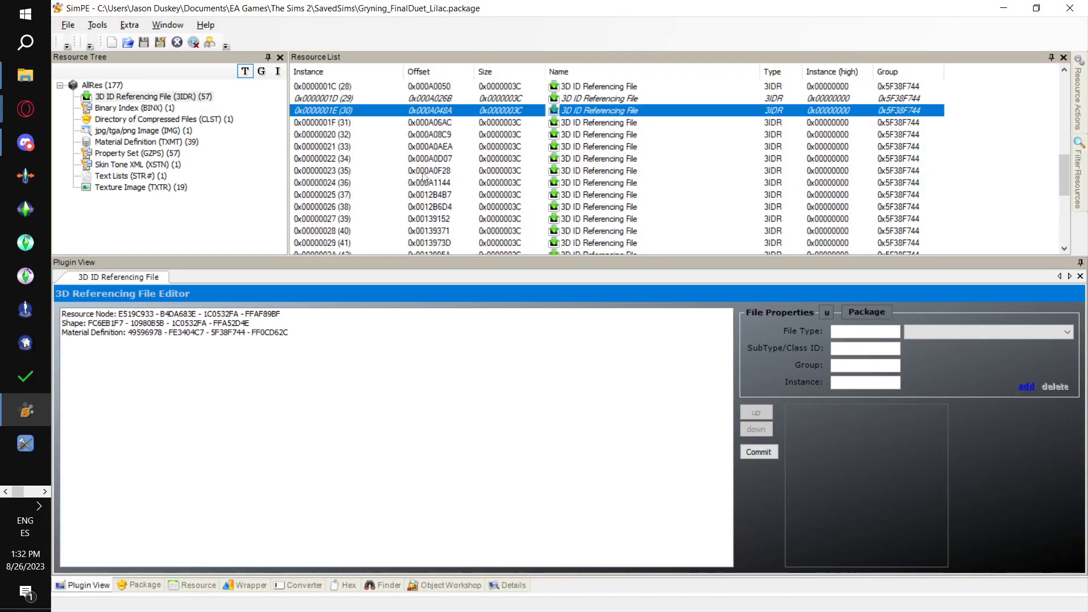
left_click(332, 148)
left_click(97, 25)
mouse_move(170, 56)
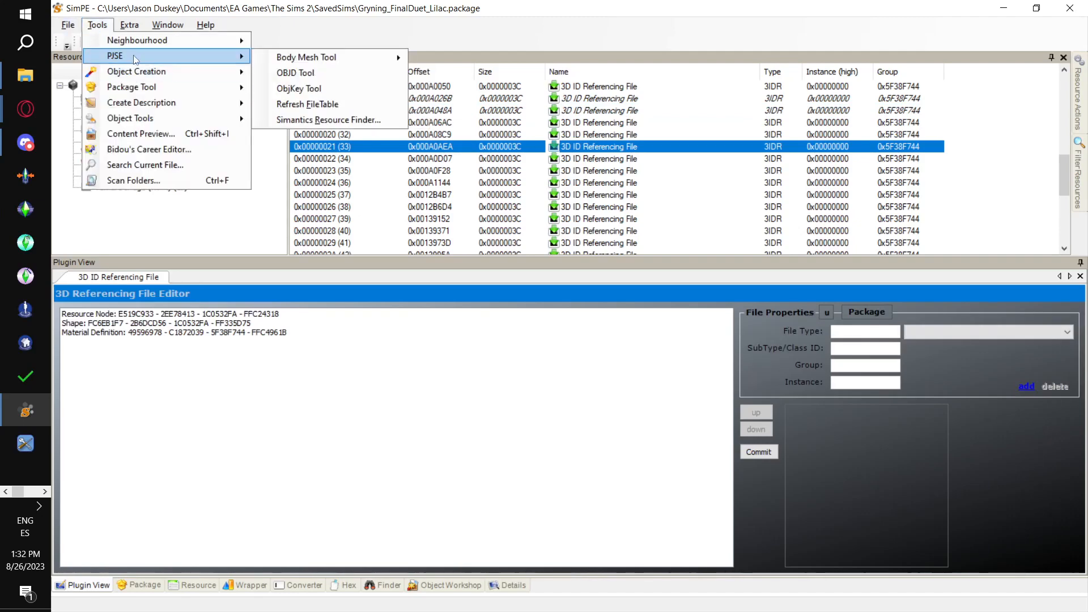
mouse_move(389, 55)
left_click(478, 74)
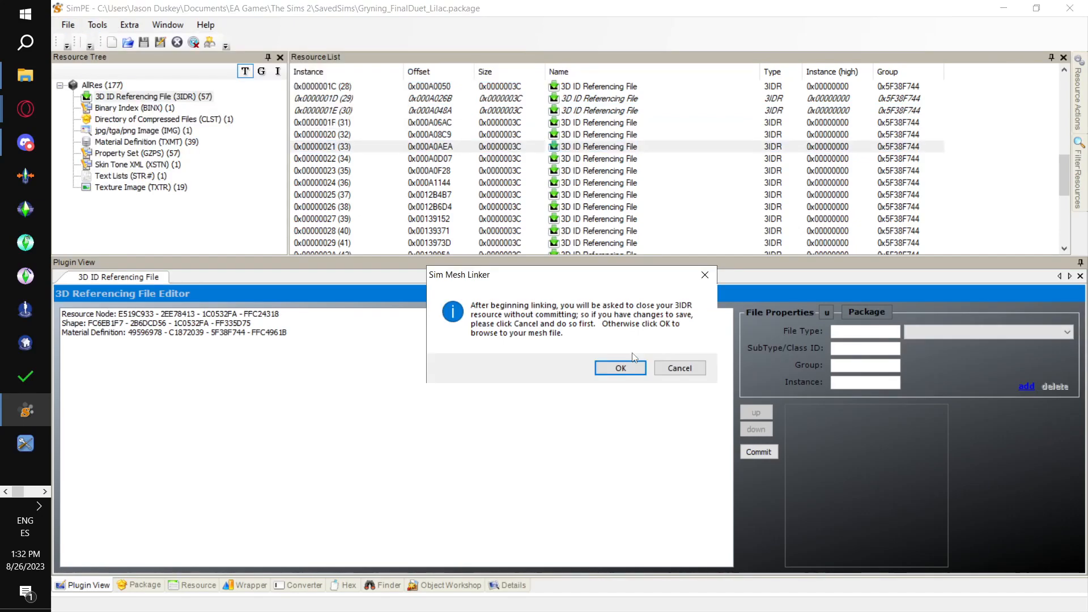
left_click(623, 369)
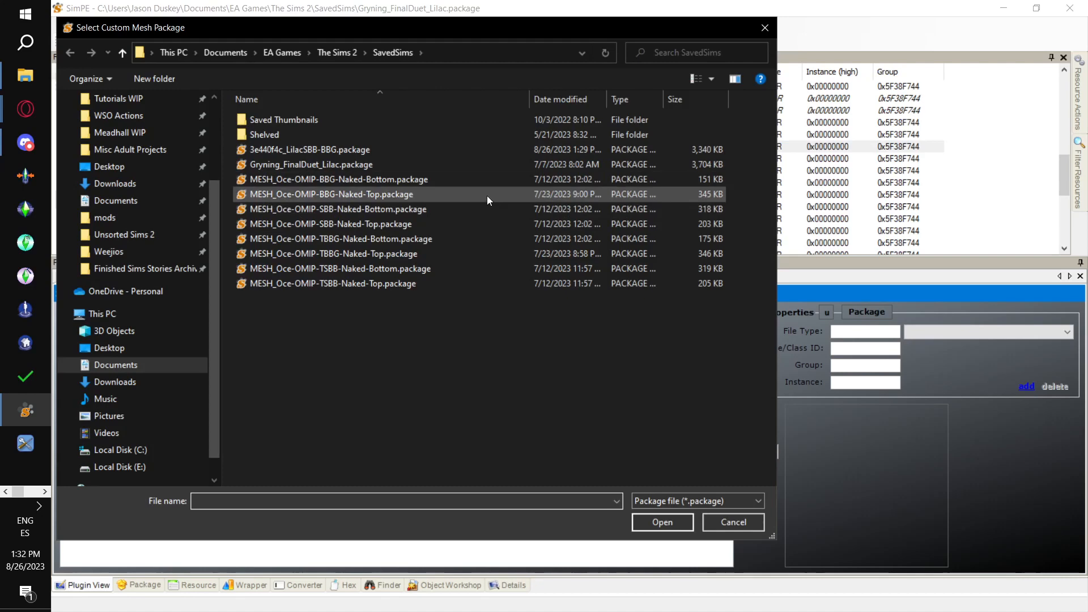
double_click(487, 195)
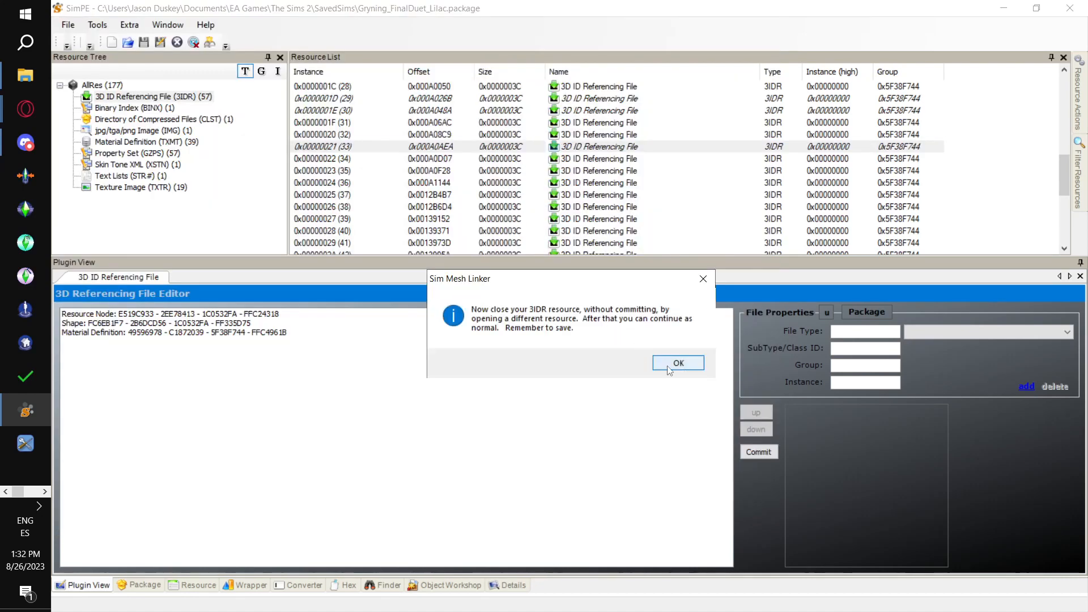
left_click(678, 363)
left_click(346, 161)
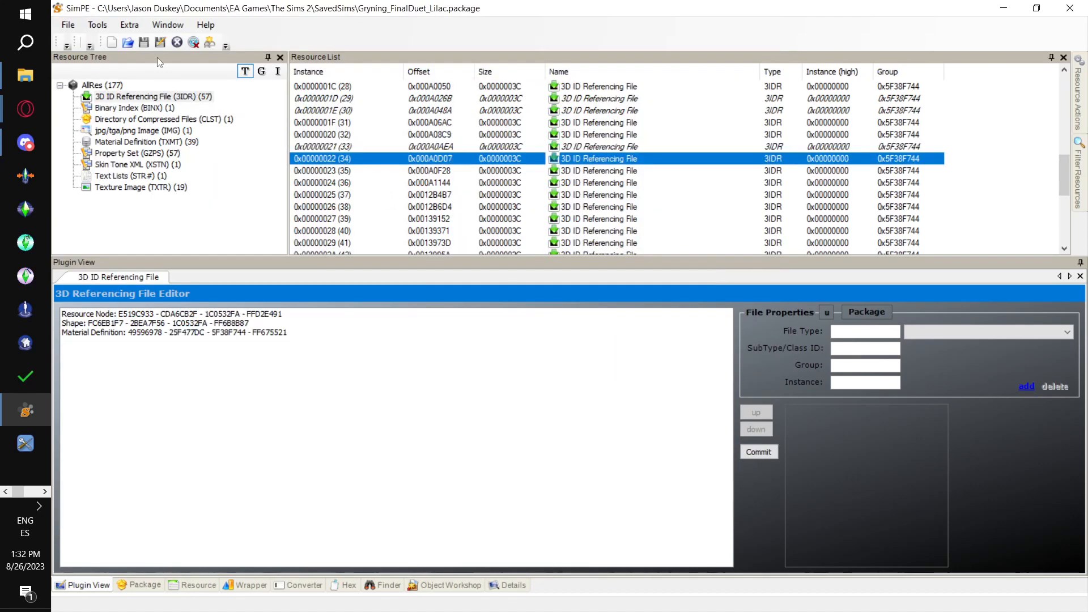
left_click(98, 25)
mouse_move(150, 60)
mouse_move(368, 58)
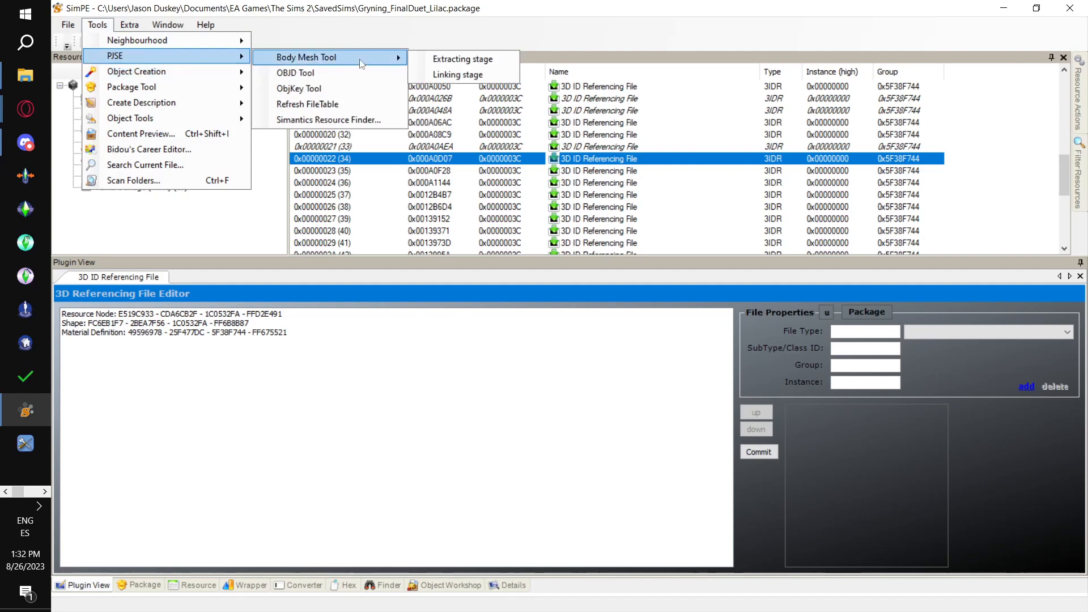
left_click(470, 56)
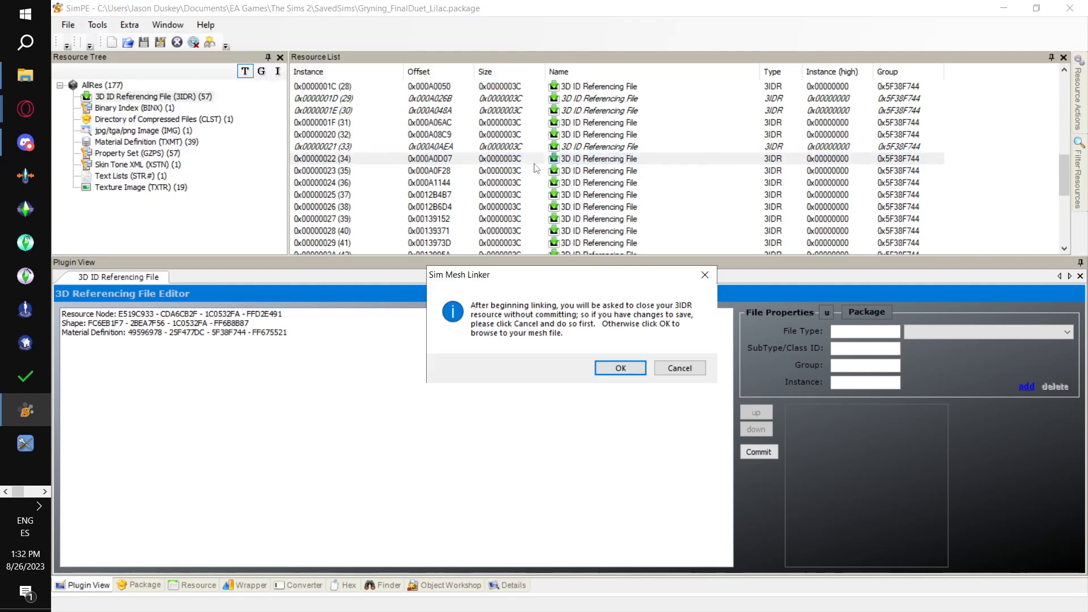
left_click(635, 366)
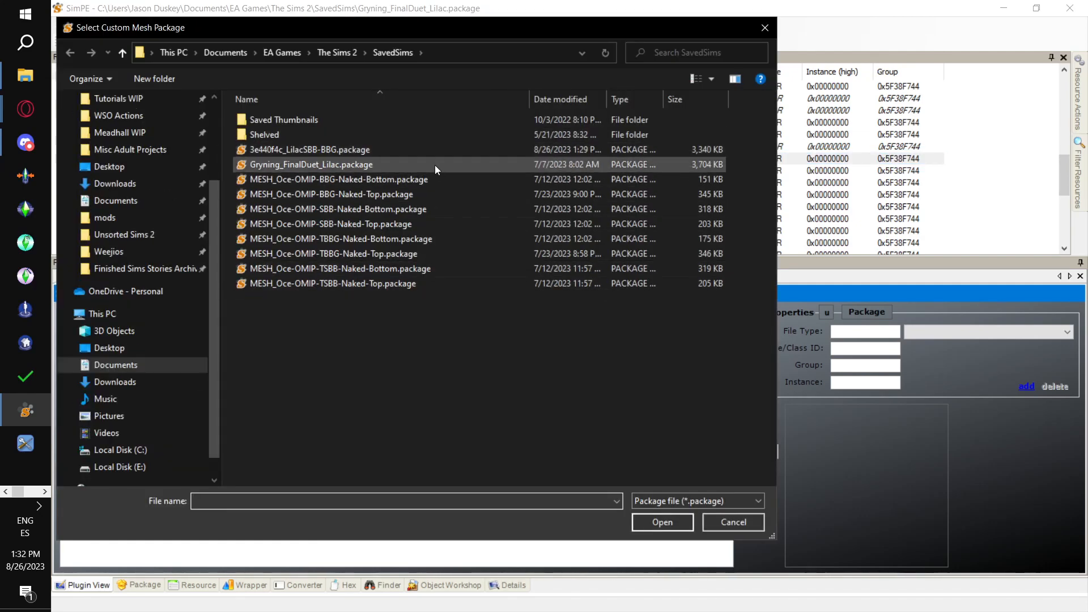
left_click(430, 180)
double_click(431, 180)
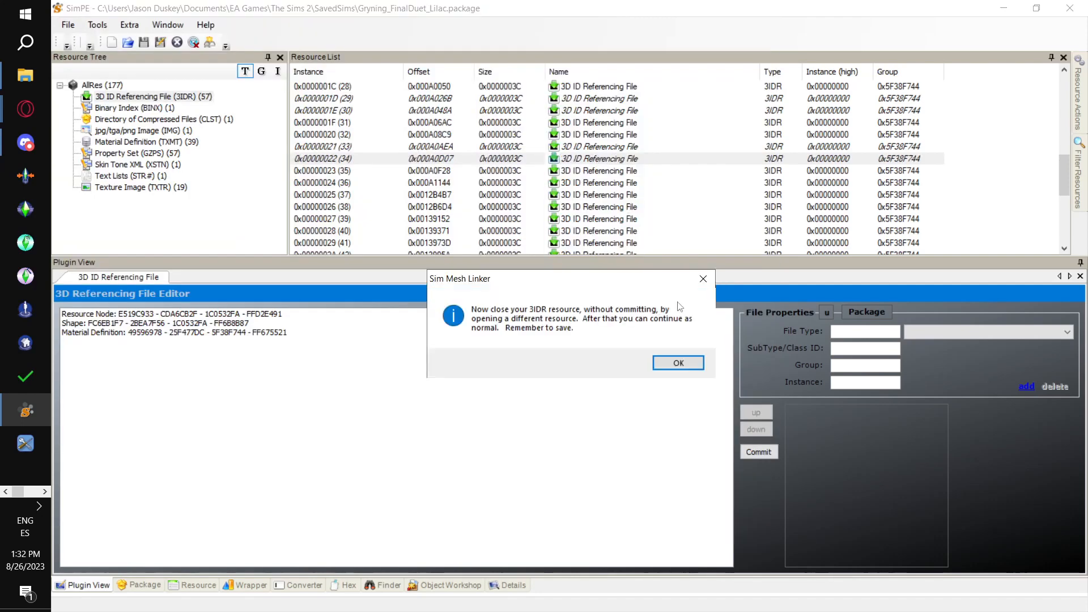
left_click(678, 365)
left_click(68, 25)
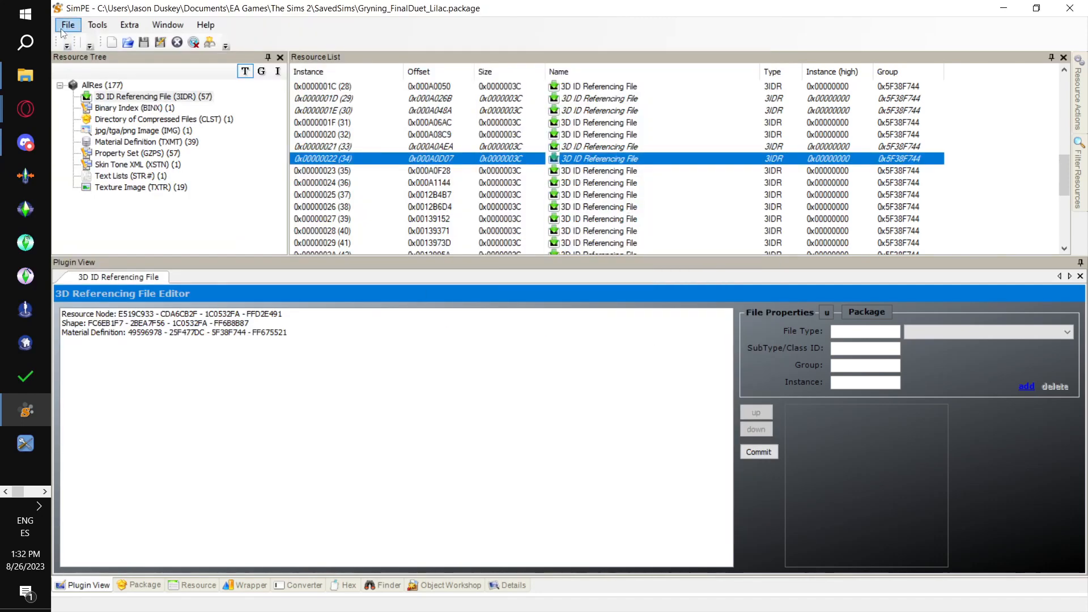
left_click(90, 102)
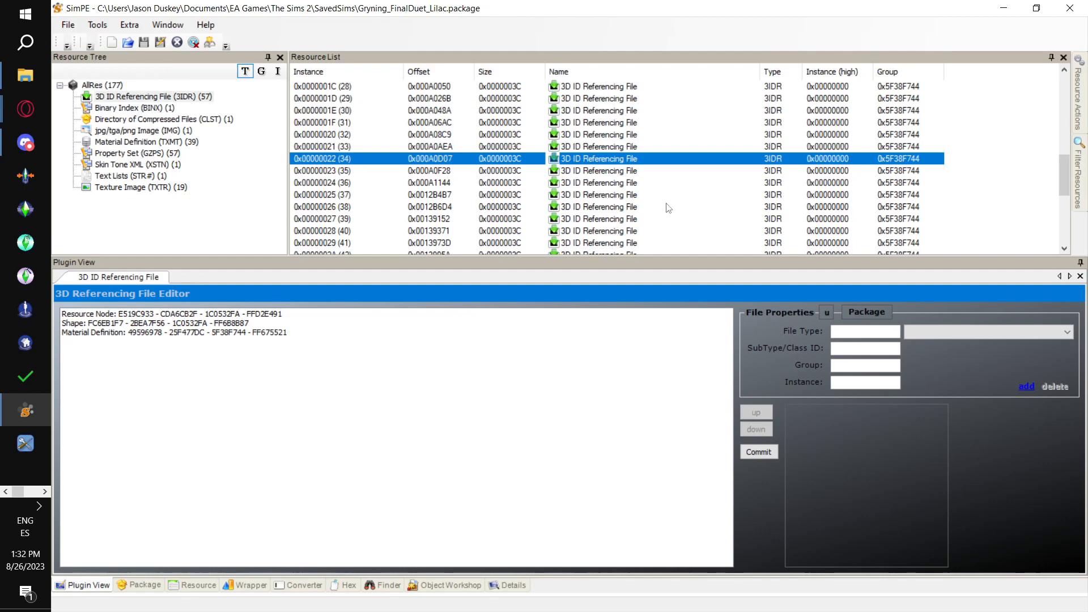
key("alt+Tab")
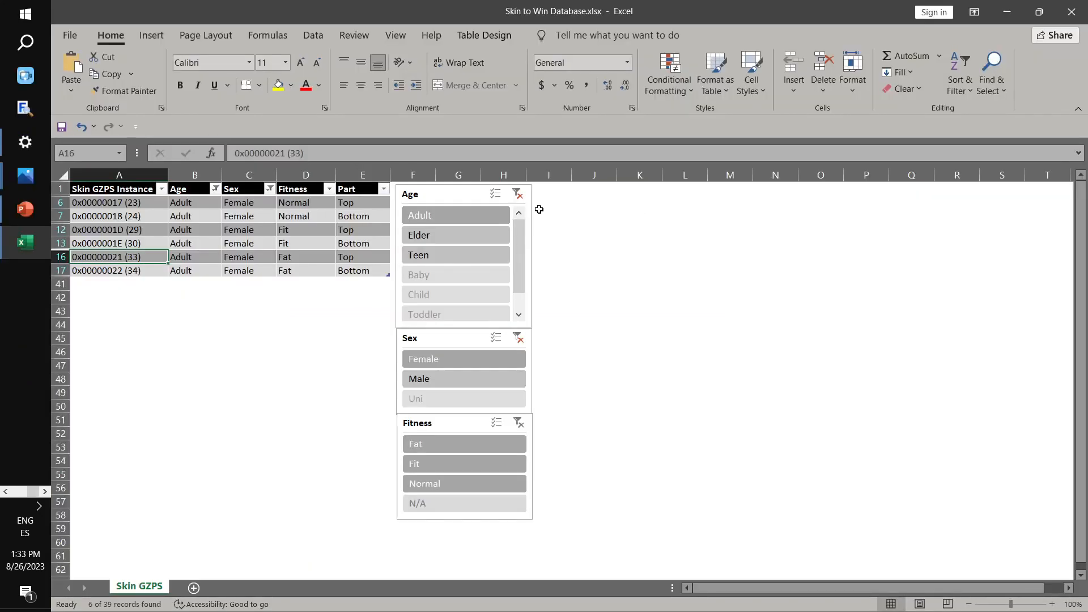
left_click(516, 194)
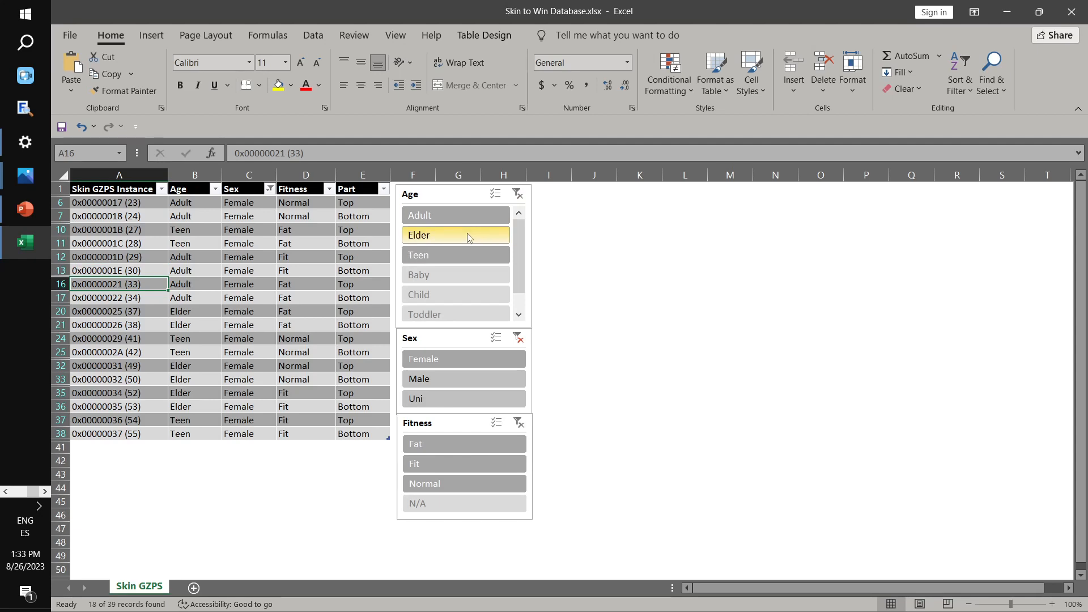
left_click(469, 237)
left_click(111, 204)
key("alt+Tab")
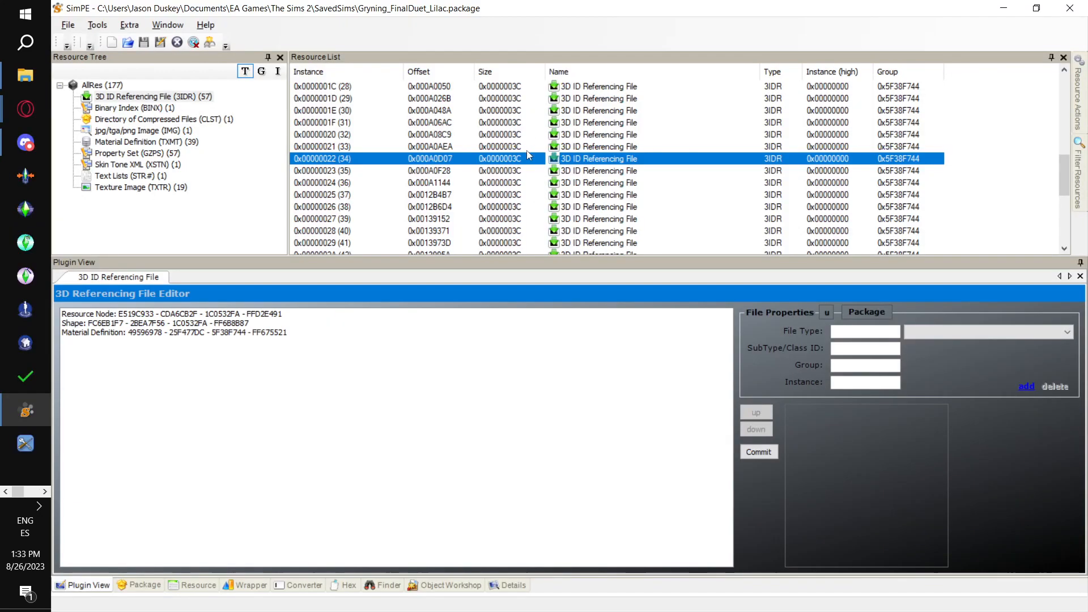
scroll(527, 162, "up", 1)
scroll(503, 153, "down", 1)
left_click(350, 195)
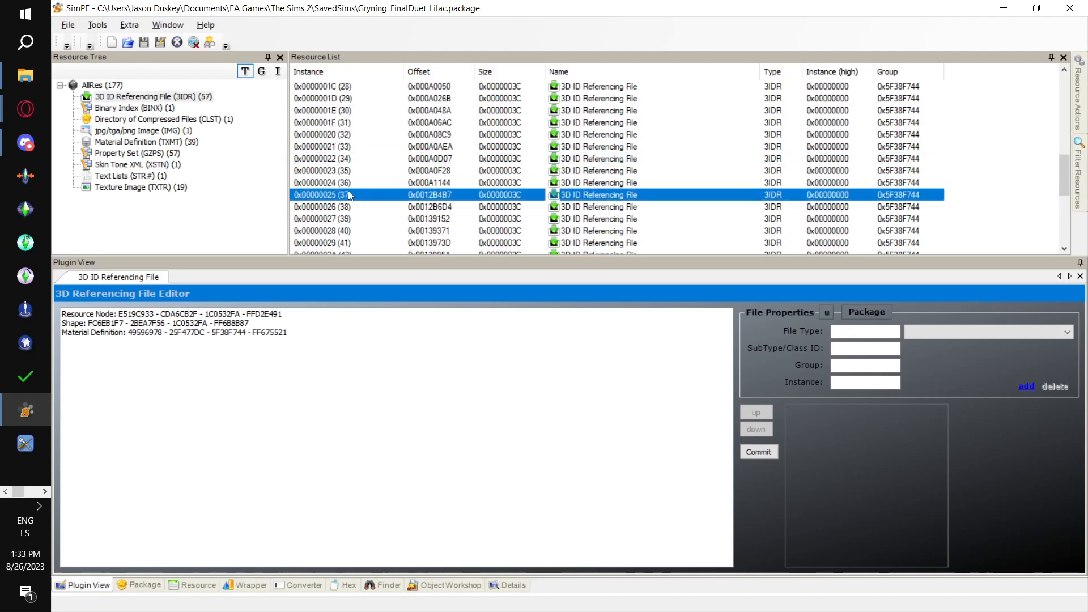
key("alt+Tab")
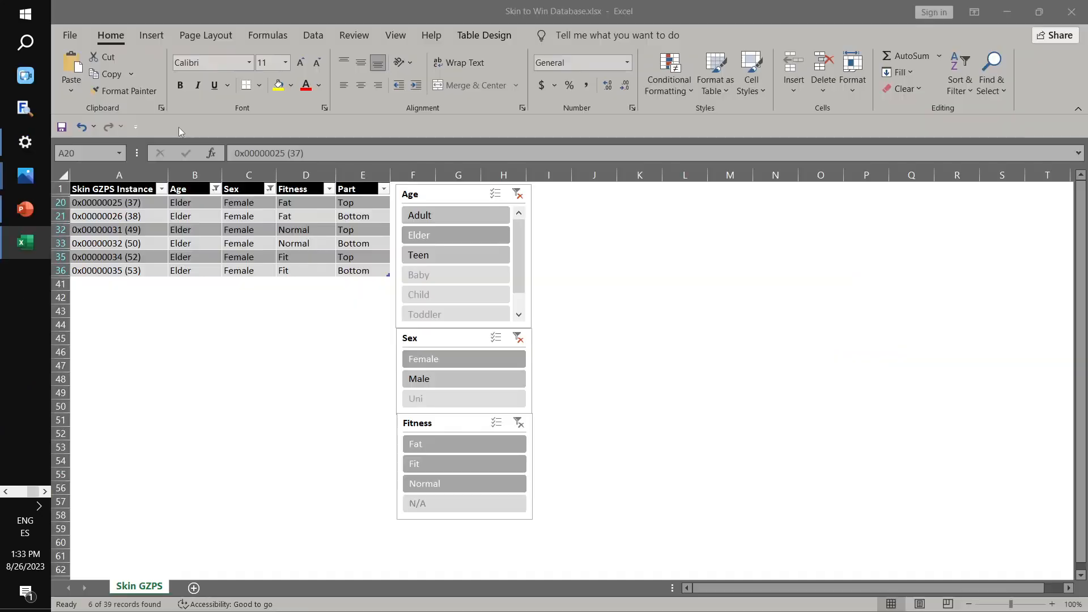
key("alt+Tab")
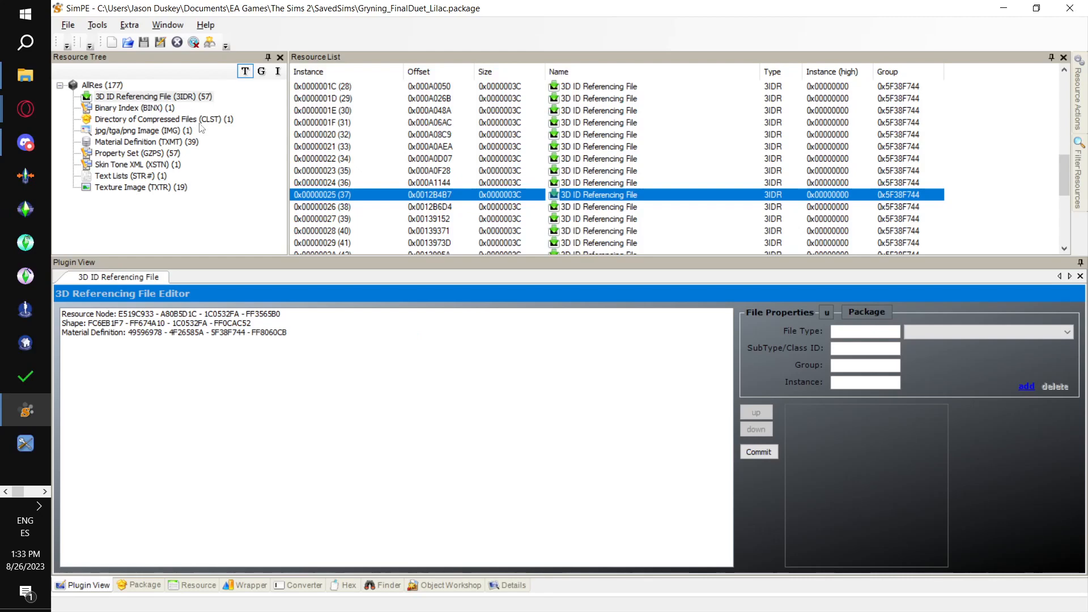
left_click(97, 25)
mouse_move(170, 56)
mouse_move(335, 57)
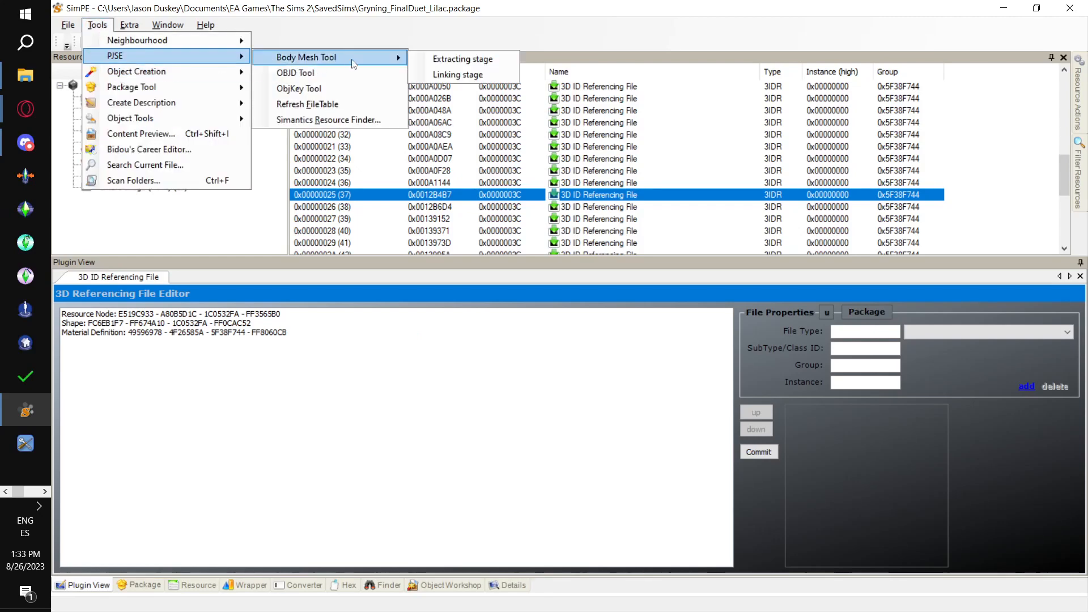
left_click(496, 73)
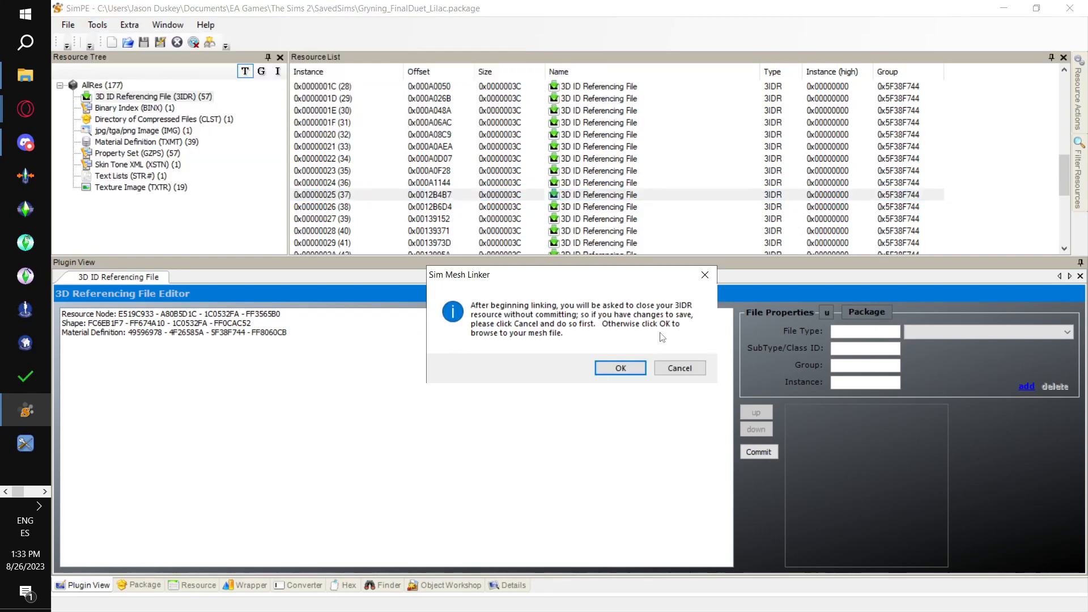
left_click(629, 369)
double_click(394, 201)
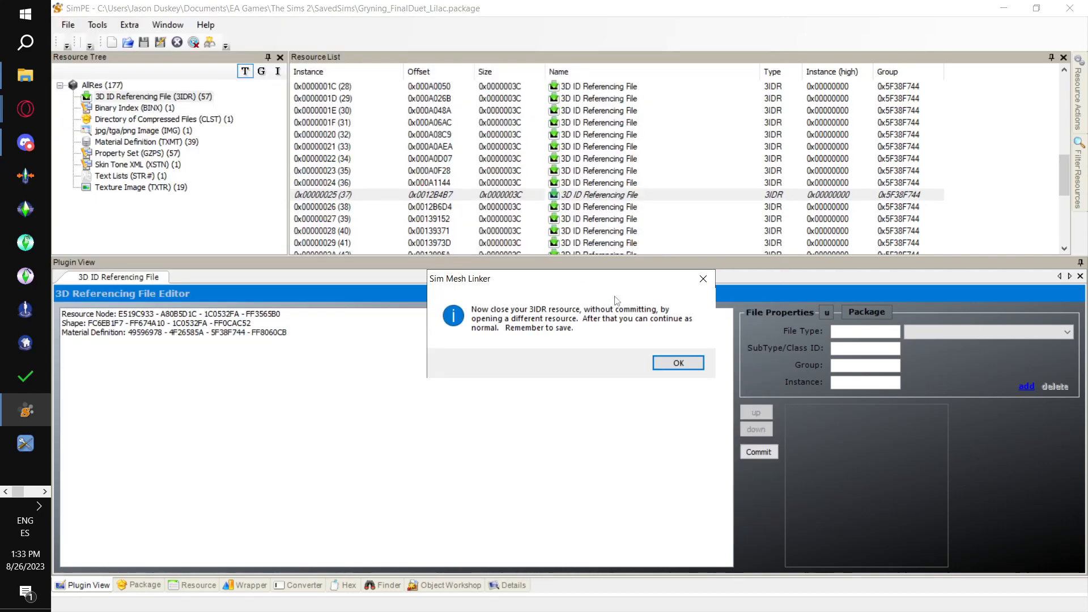
left_click(684, 363)
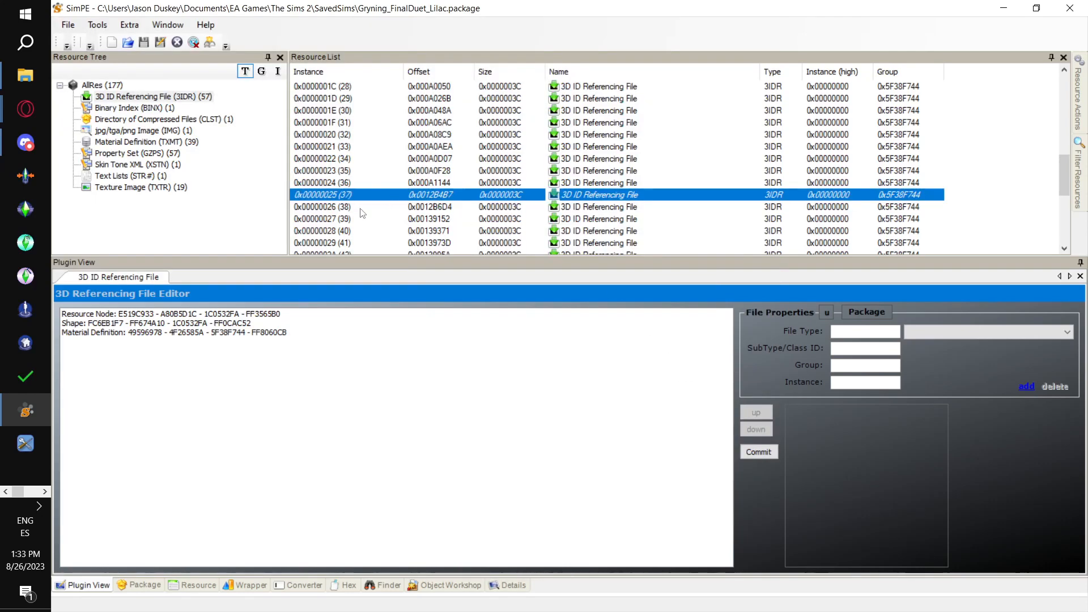
left_click(359, 208)
key("alt+Tab")
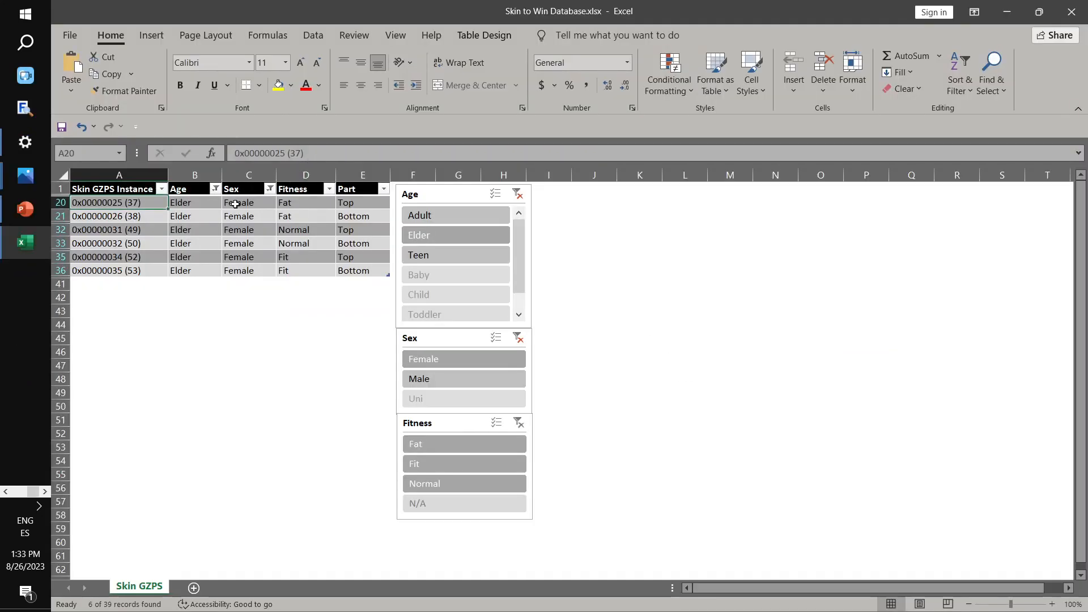
key("alt+Tab")
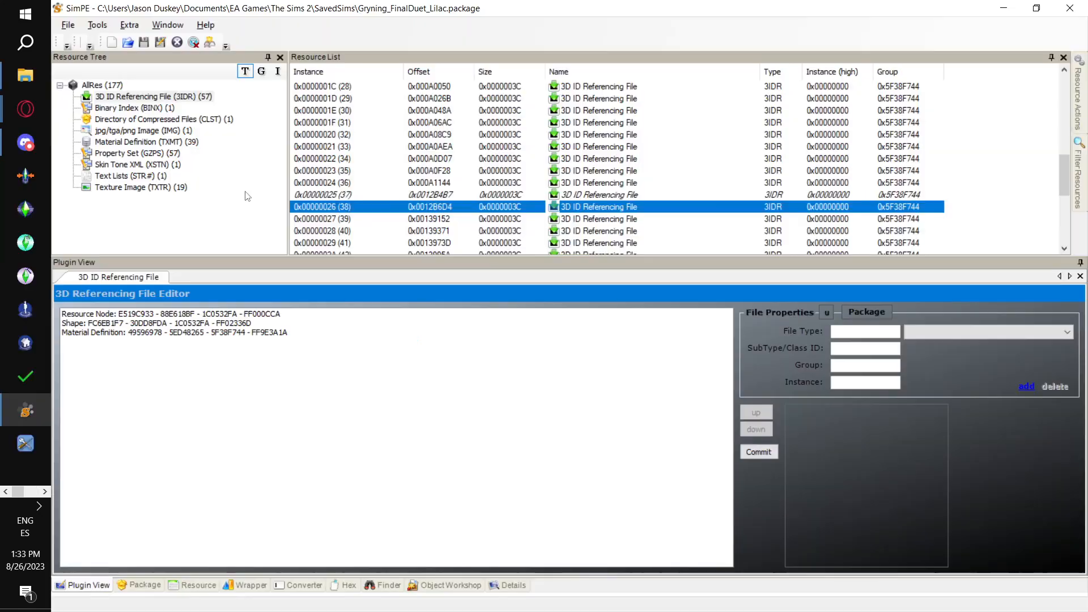
left_click(97, 25)
mouse_move(128, 58)
mouse_move(391, 58)
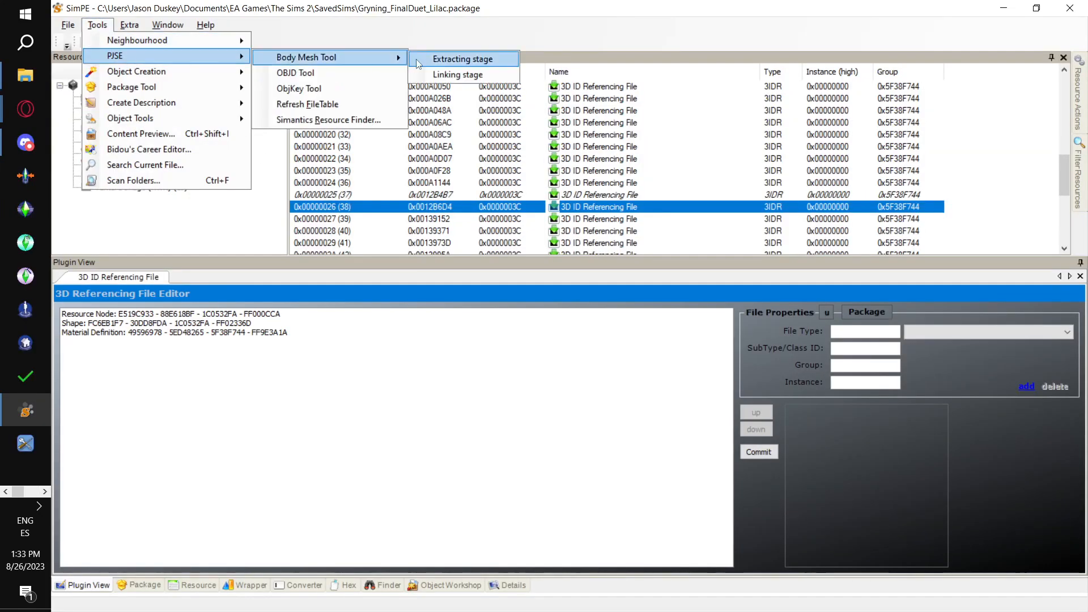
left_click(473, 80)
left_click(623, 367)
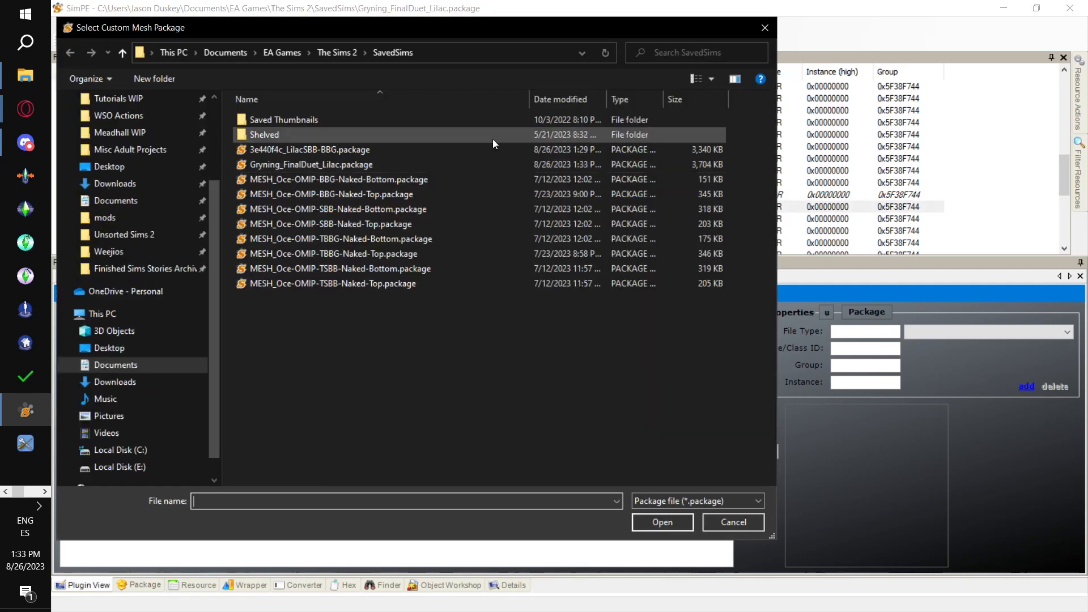
double_click(483, 179)
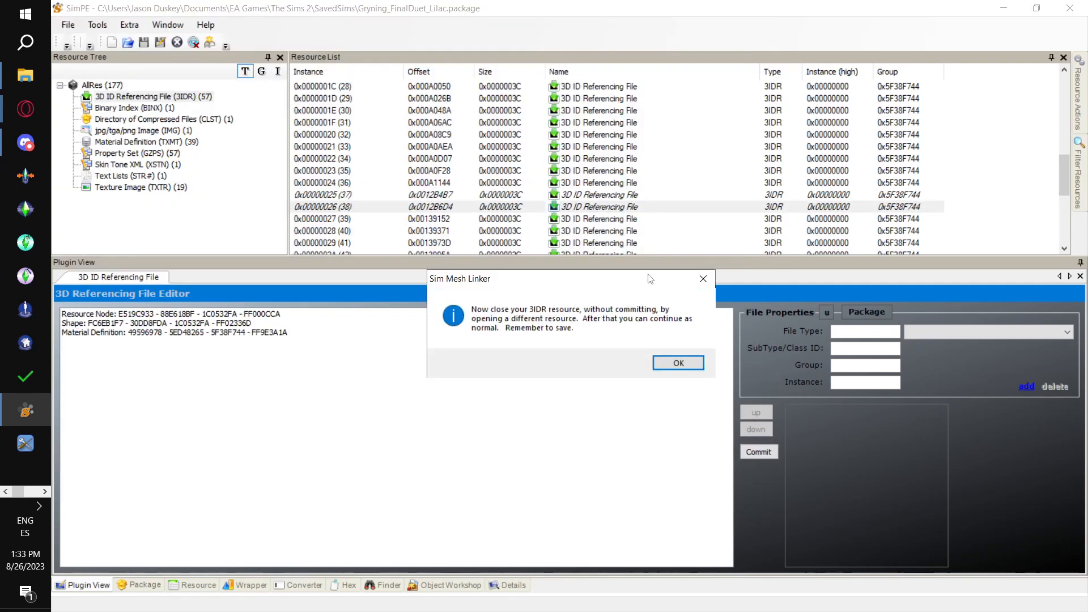
left_click(686, 366)
left_click(352, 219)
scroll(396, 187, "down", 2)
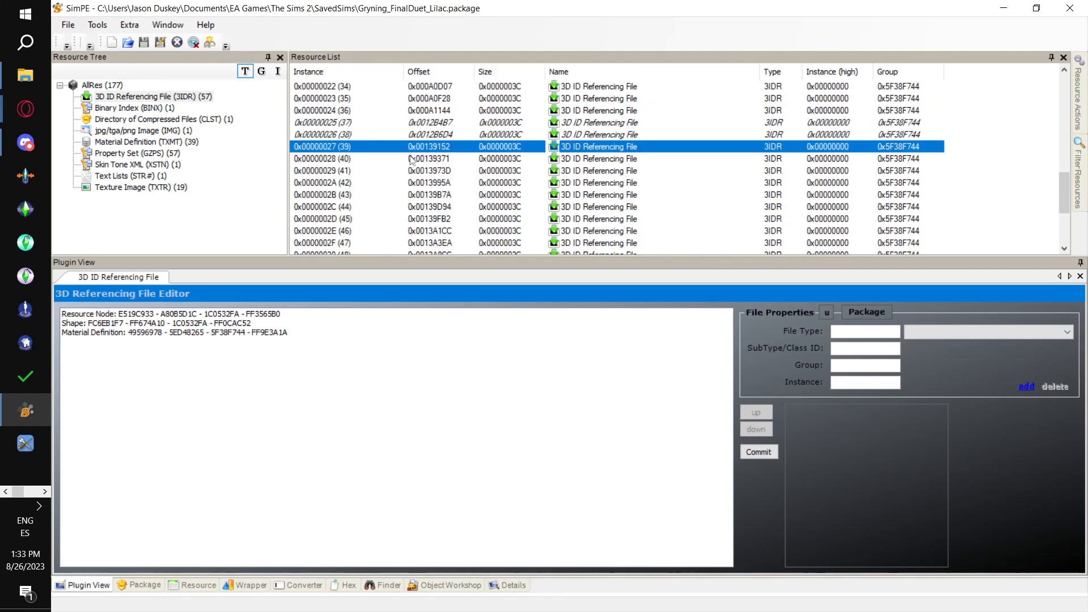
key("alt+Tab")
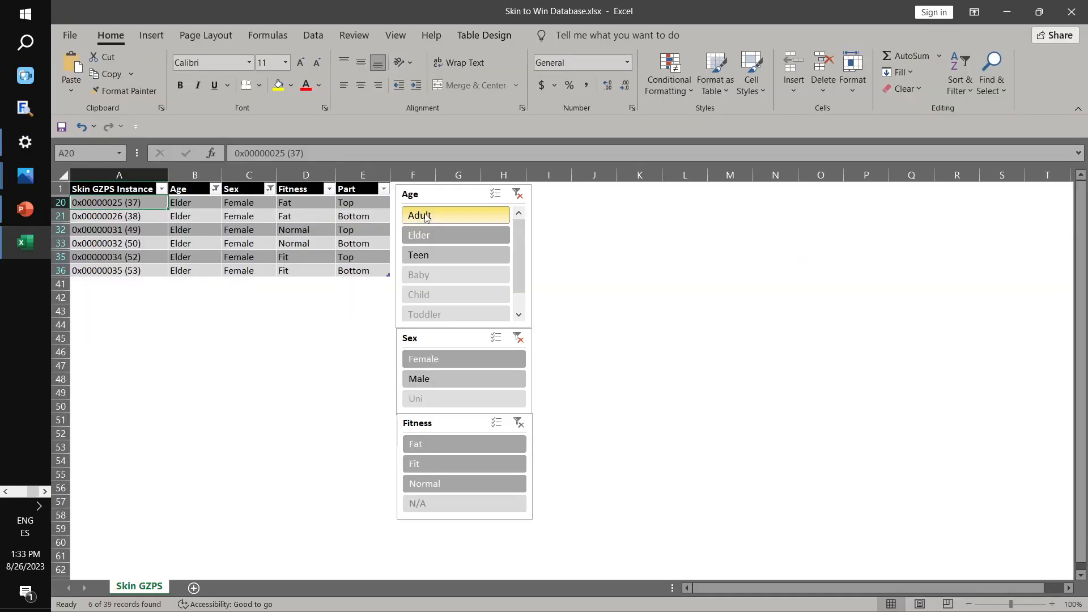
left_click(147, 228)
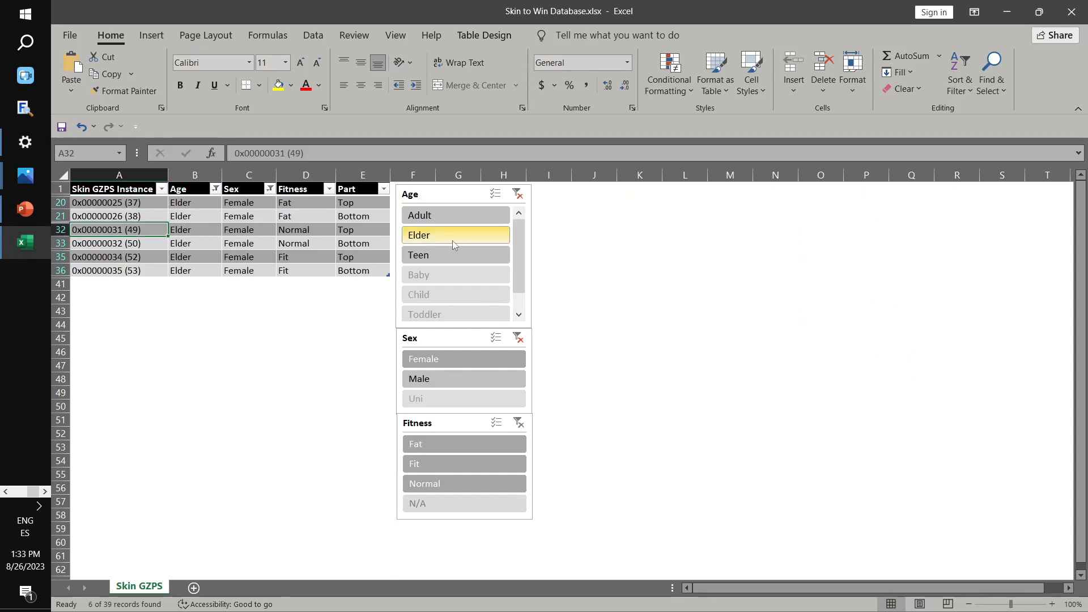
key("alt")
key("alt+Tab")
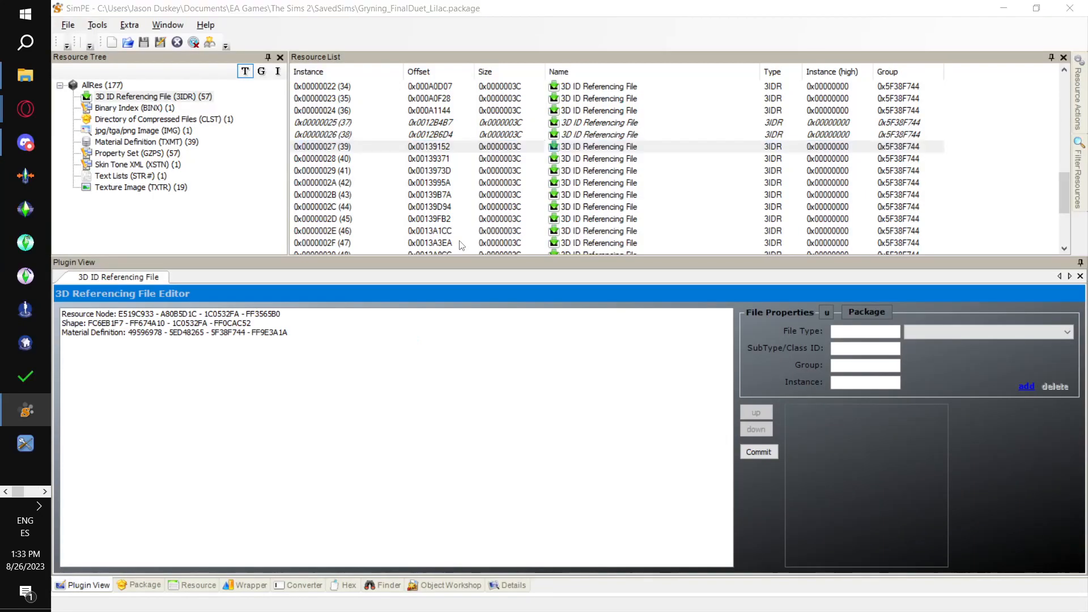
key("alt+Tab")
key("alt+Tab")
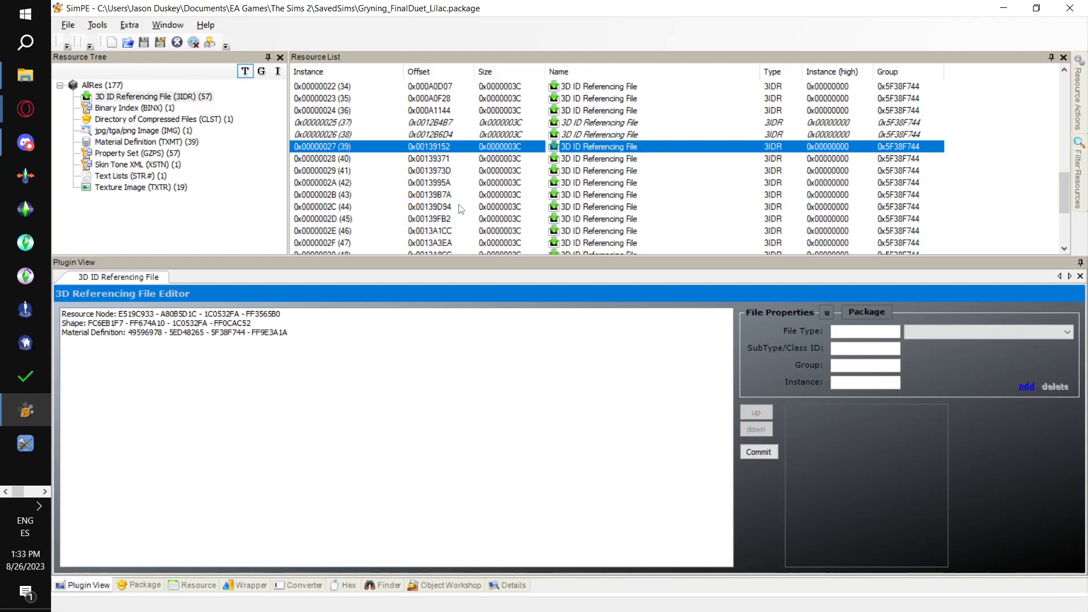
scroll(389, 205, "down", 1)
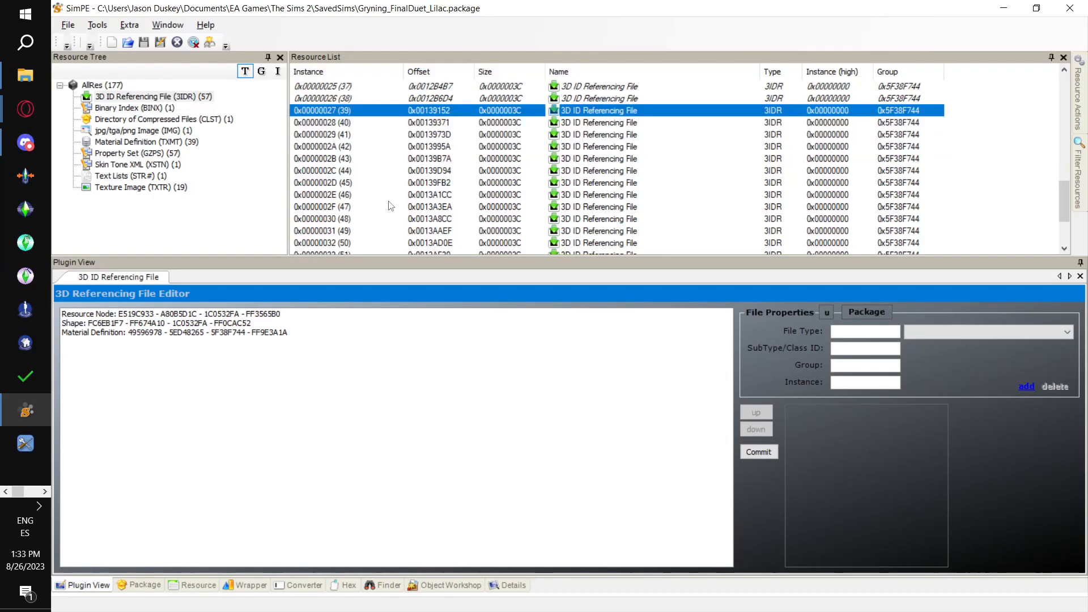
left_click(372, 231)
key("alt+Tab")
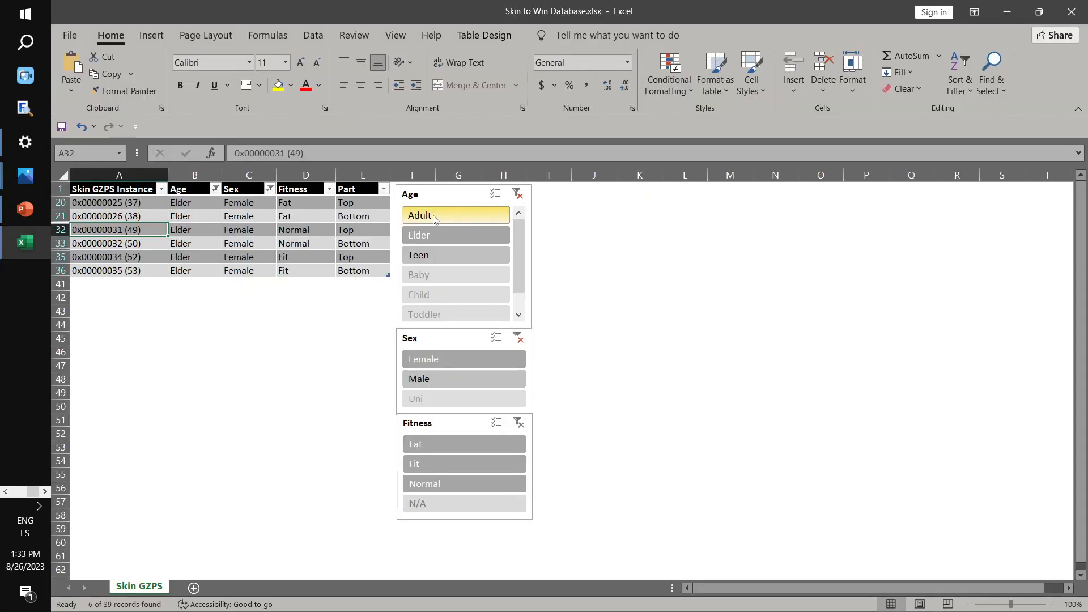
key("alt+Tab")
key("alt+Tab")
key("alt+Tab")
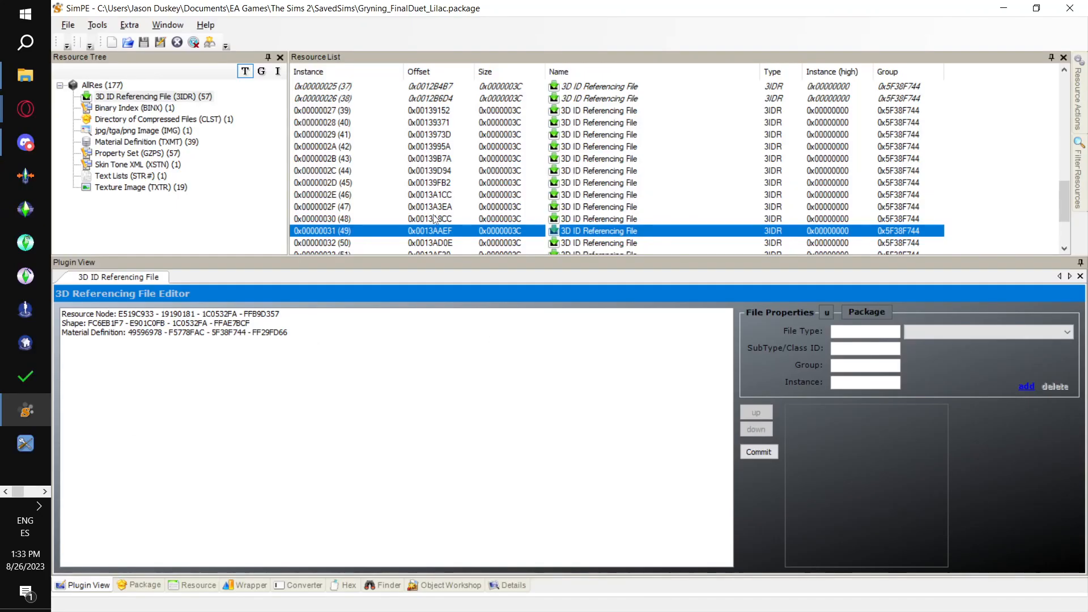
scroll(435, 219, "down", 1)
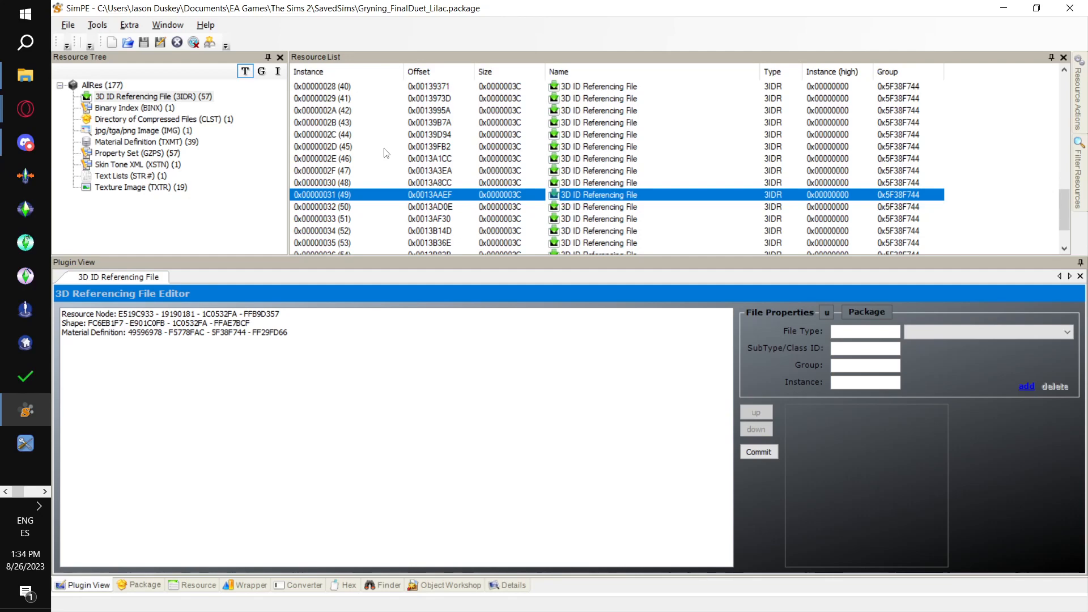
key("alt+Tab")
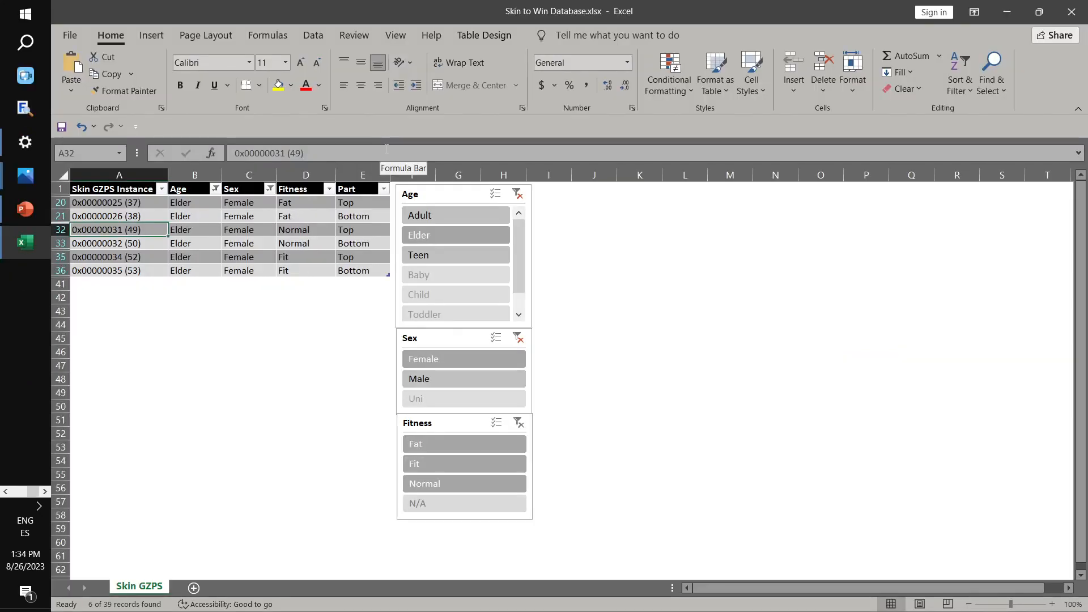
key("alt+Tab")
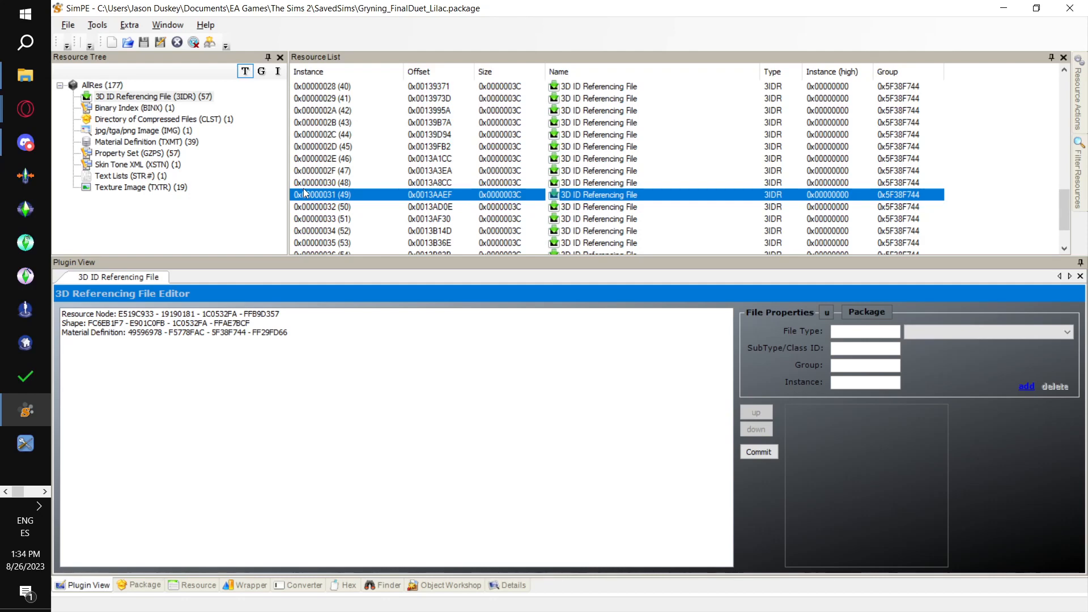
key("alt+Tab")
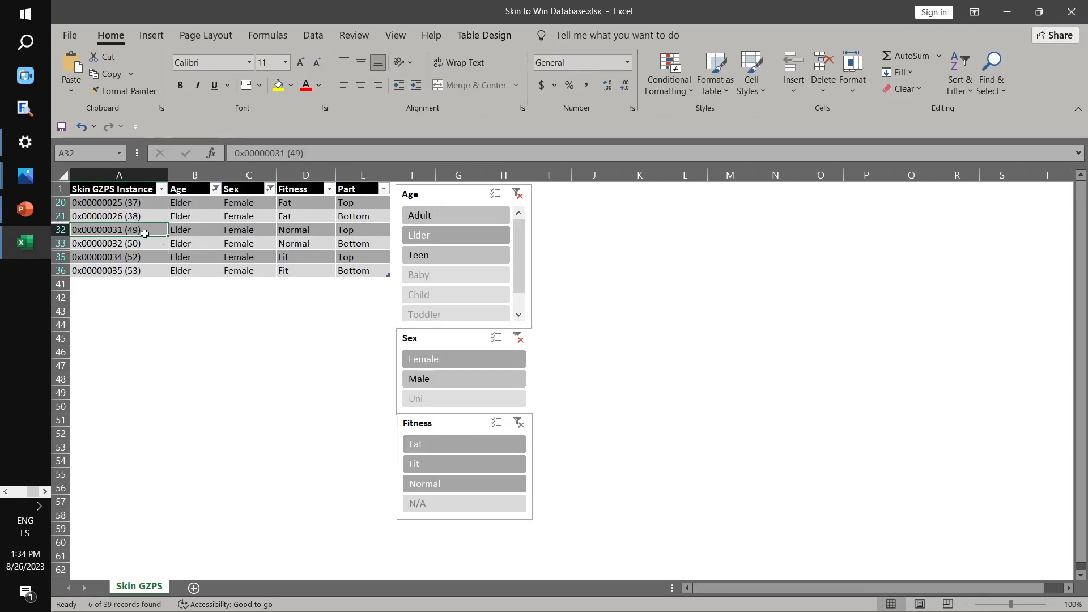
key("alt")
key("alt+Tab")
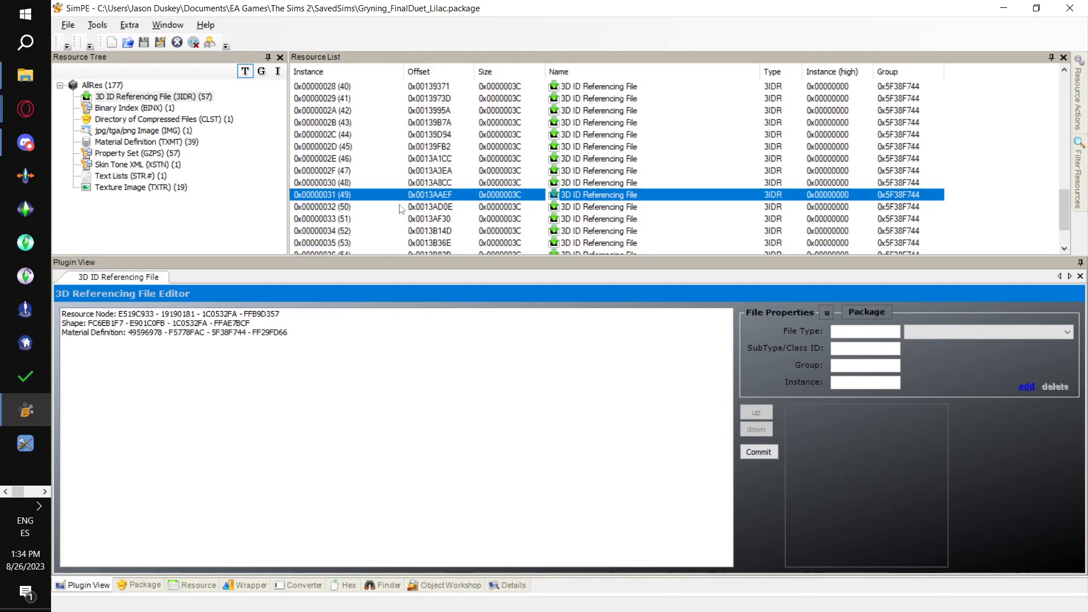
key("alt+Tab")
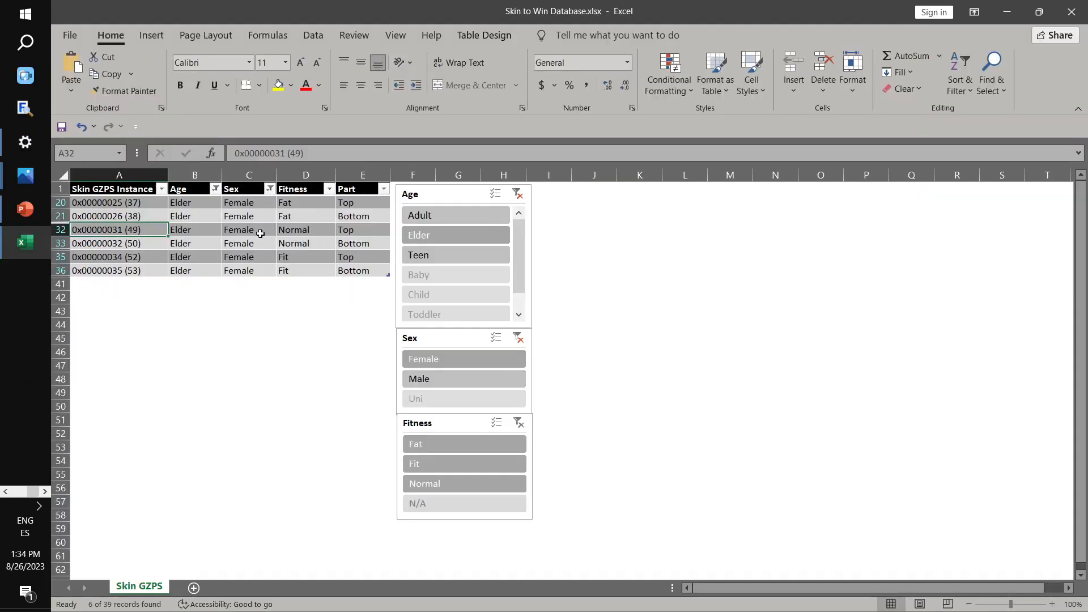
key("alt+Tab")
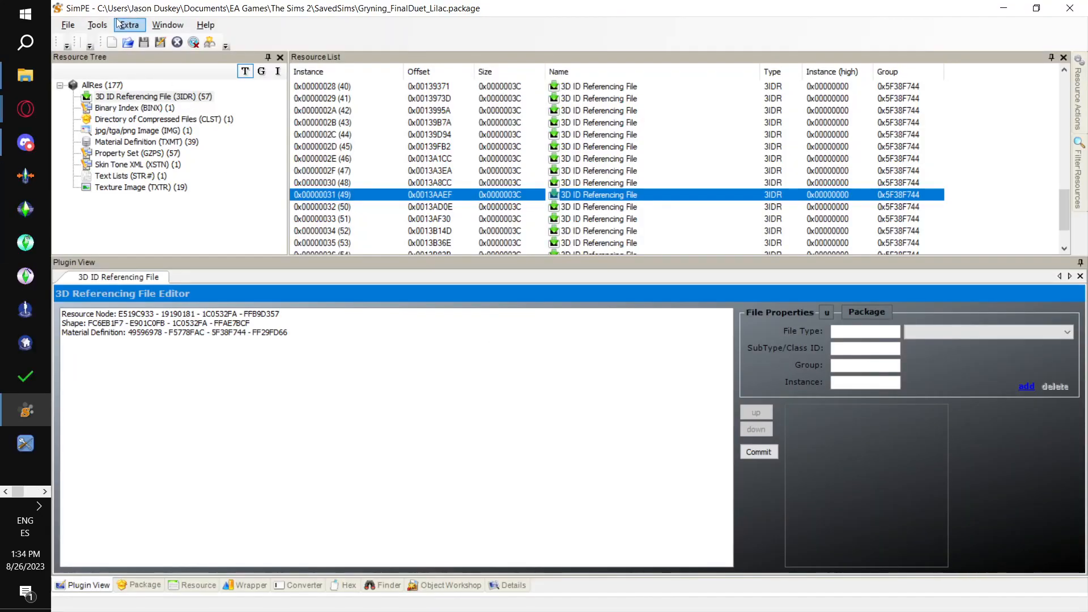
left_click(97, 24)
mouse_move(215, 72)
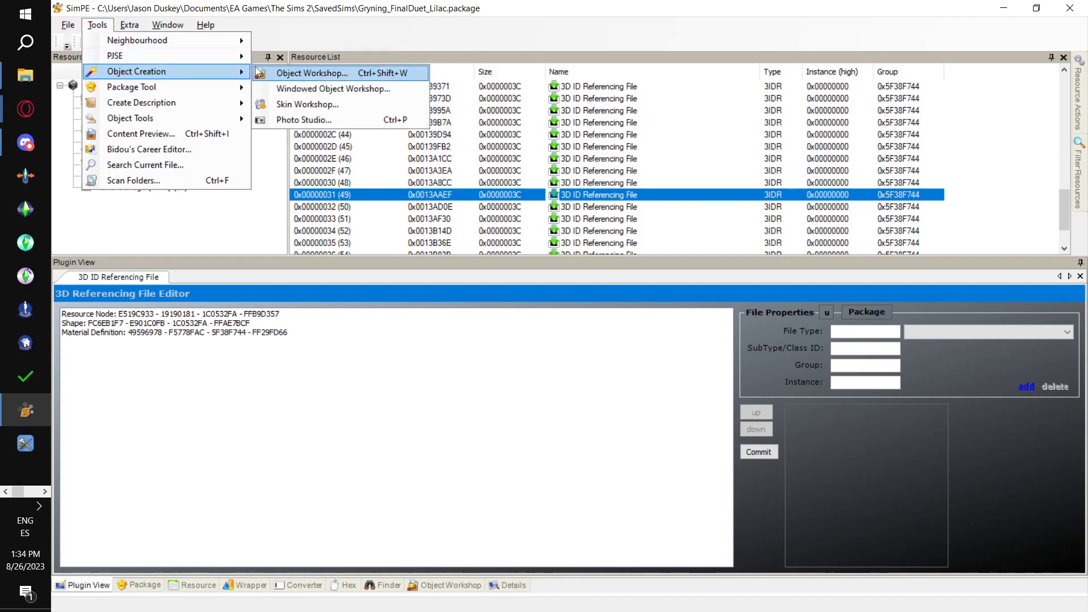
mouse_move(390, 56)
left_click(510, 73)
left_click(621, 368)
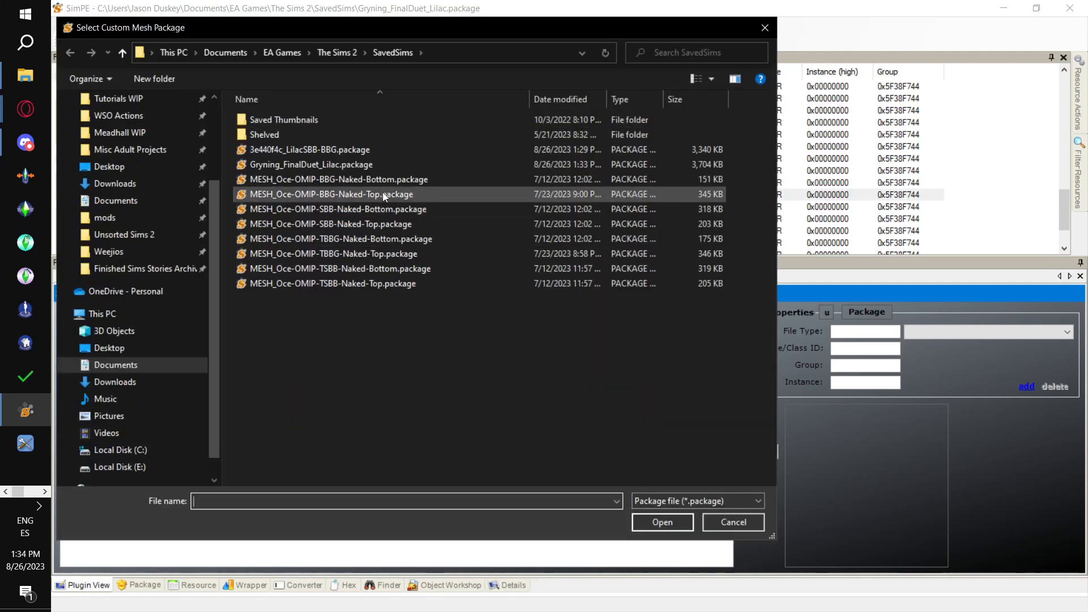
double_click(385, 196)
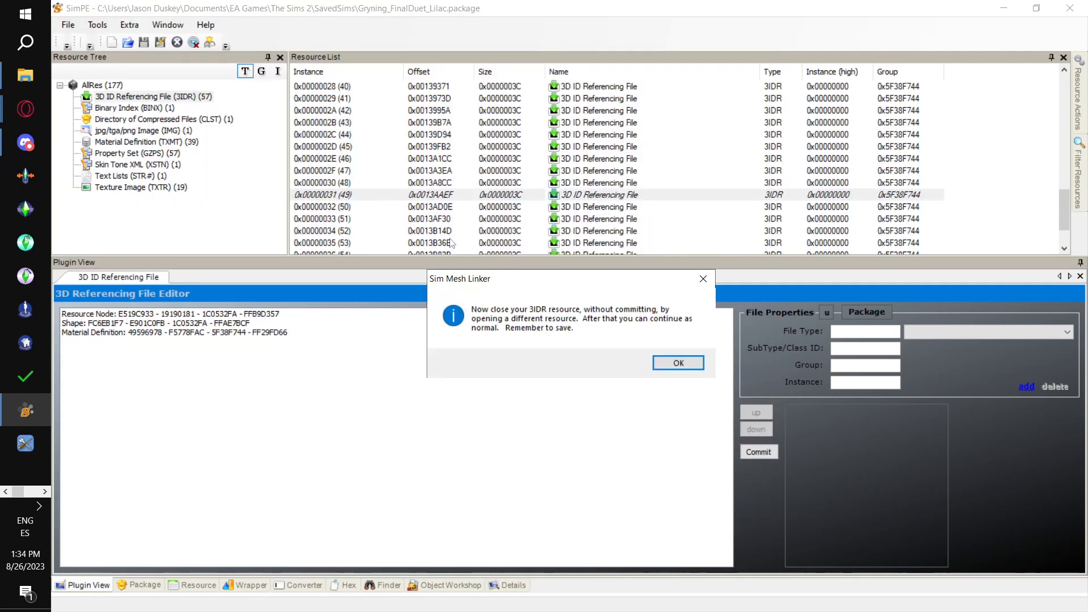
left_click(679, 363)
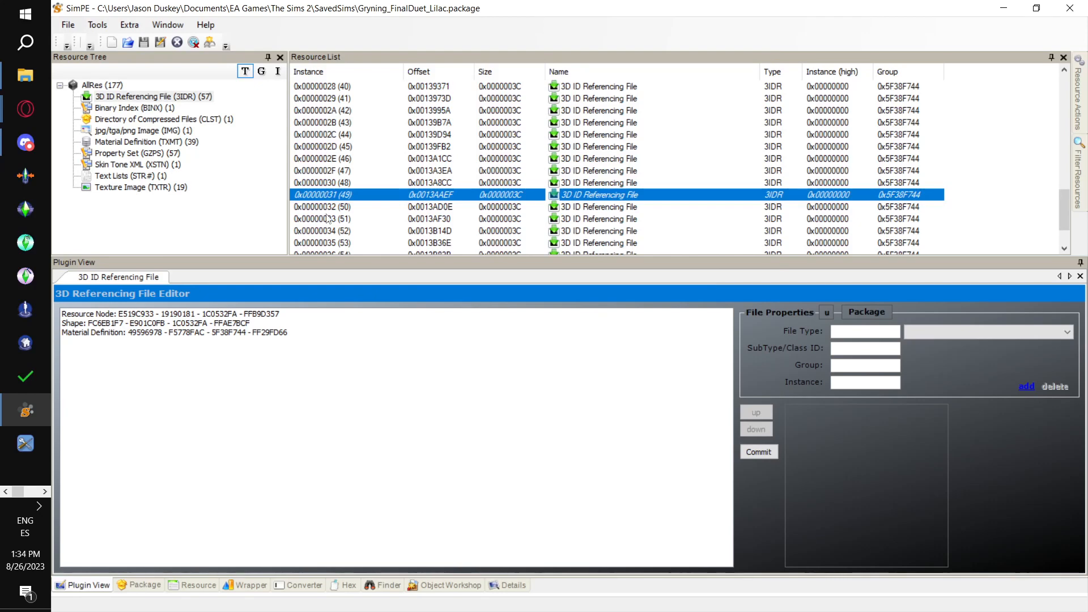
left_click(328, 209)
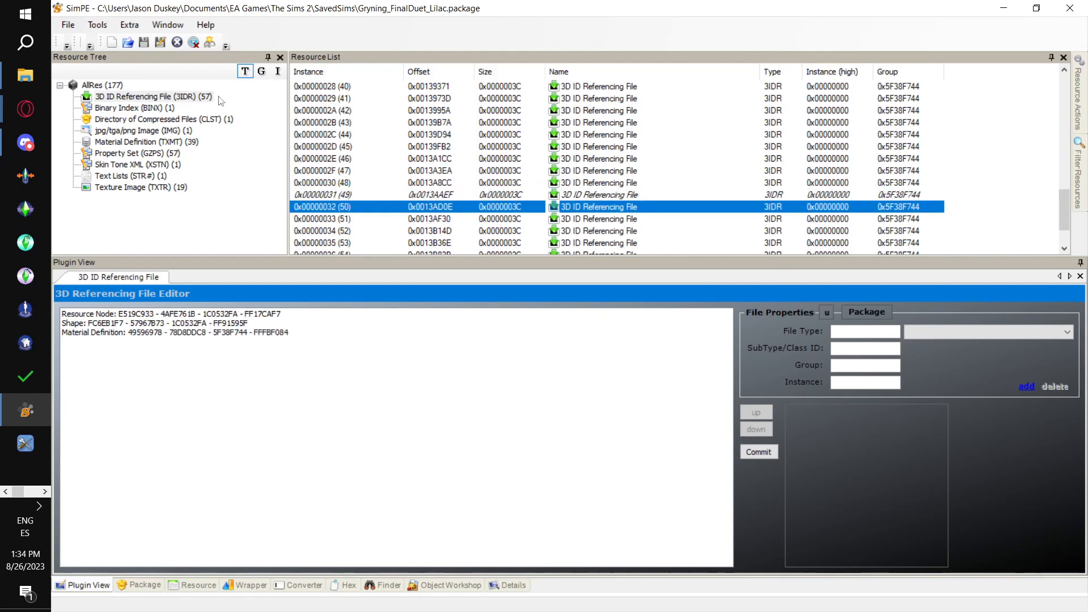
left_click(90, 25)
mouse_move(139, 52)
mouse_move(341, 52)
left_click(447, 73)
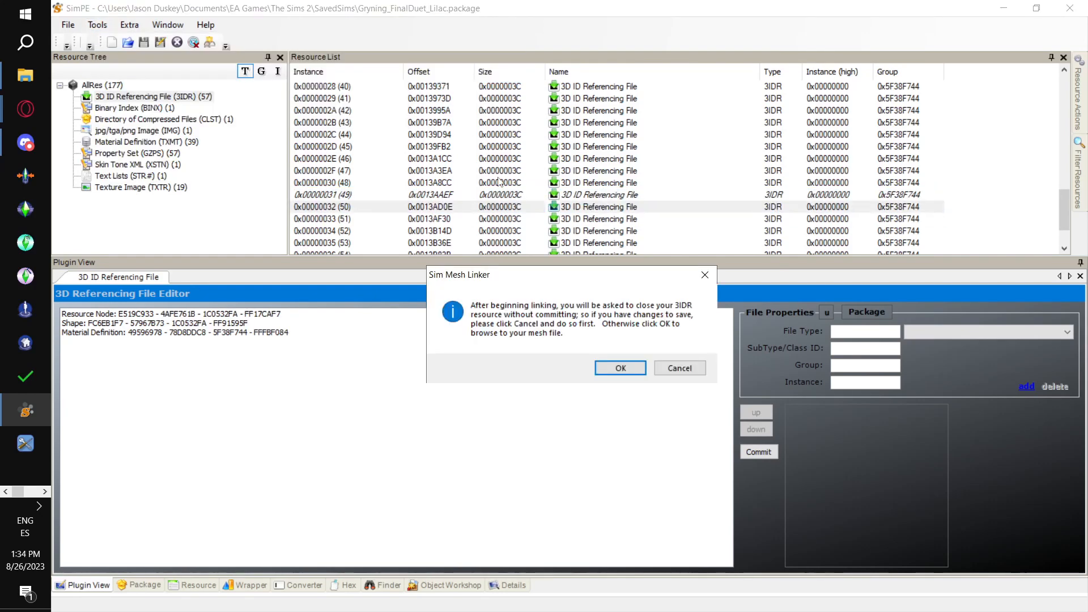
left_click(620, 368)
left_click(443, 179)
double_click(442, 179)
left_click(675, 362)
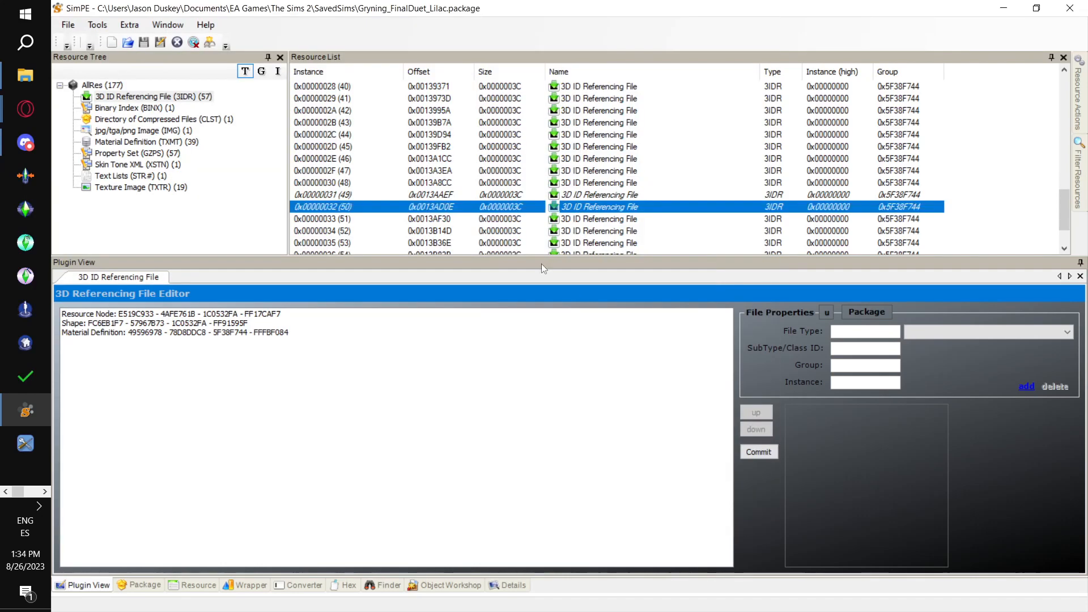
scroll(498, 165, "down", 2)
key("alt+Tab")
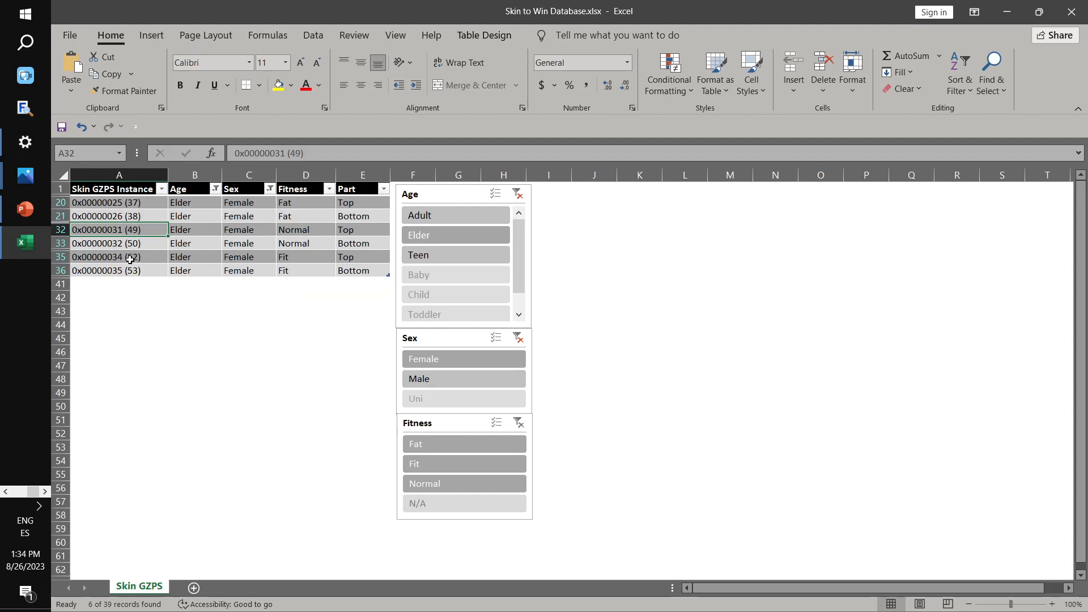
left_click(110, 258)
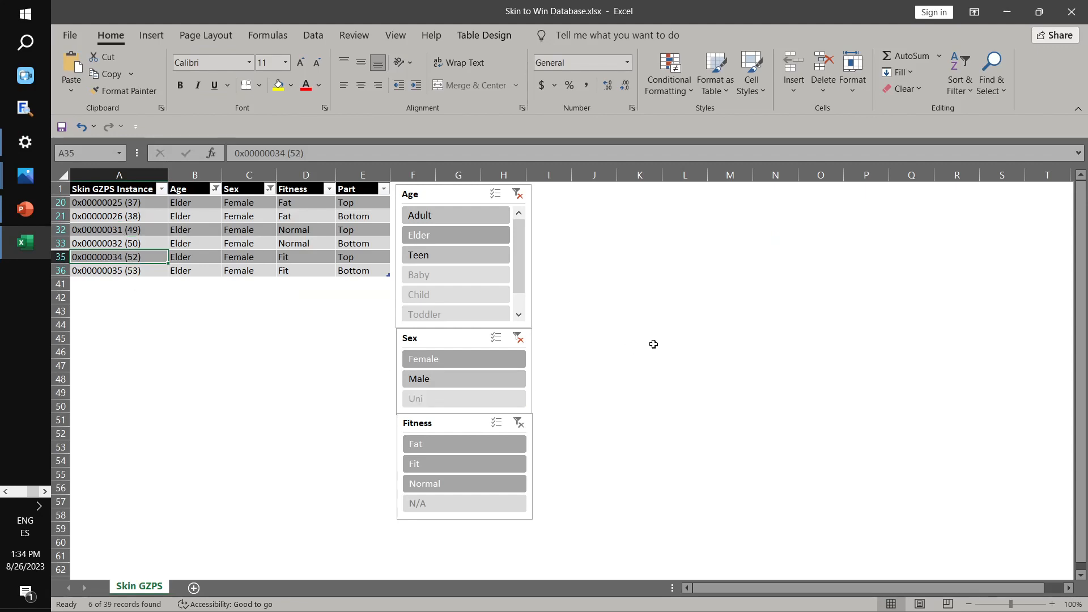
key("alt+Tab")
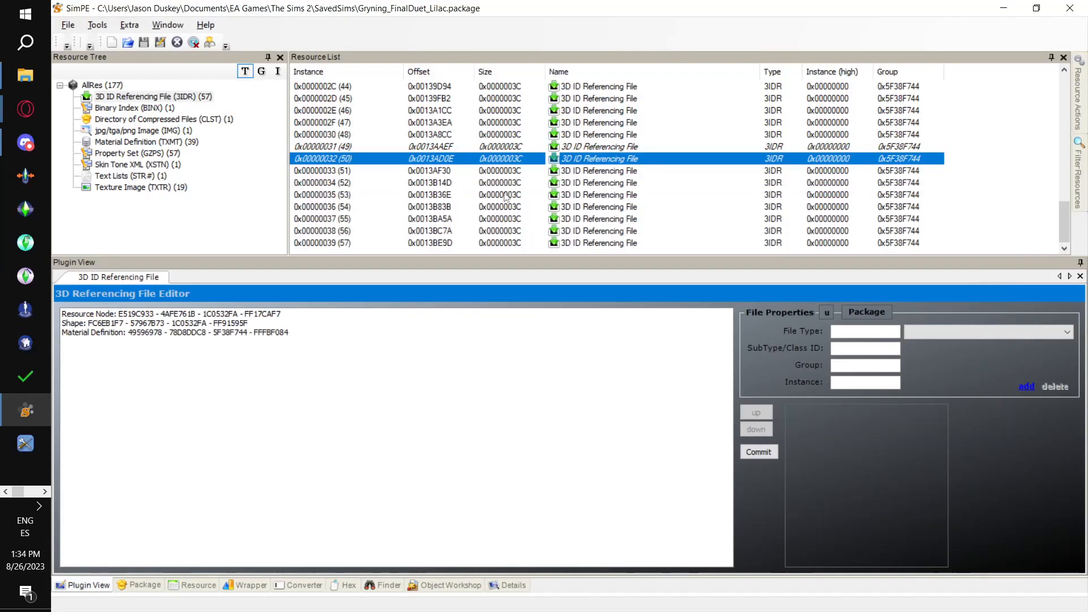
left_click(338, 184)
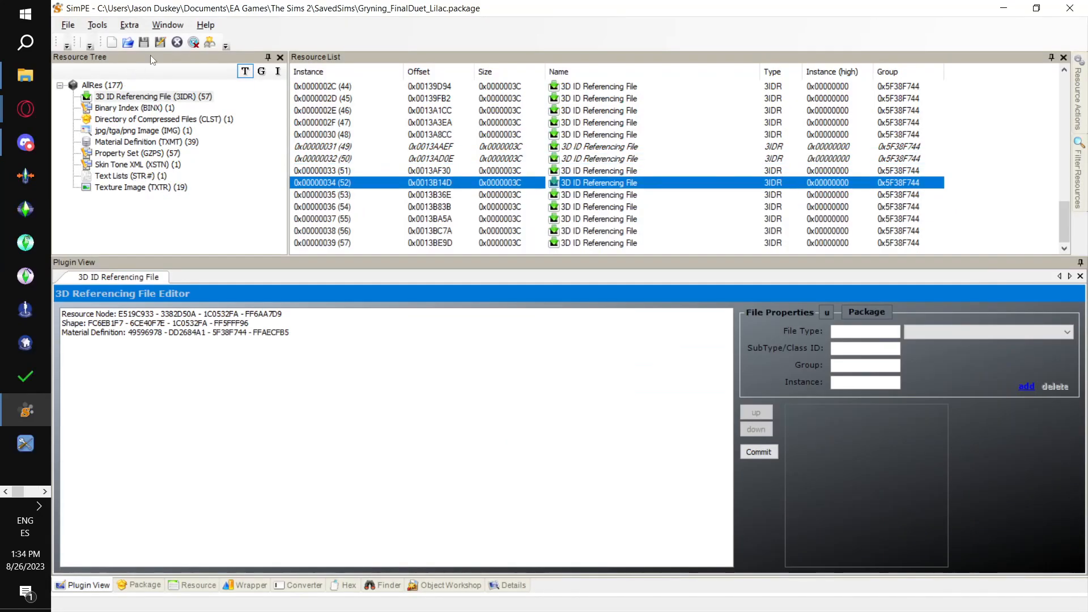
left_click(97, 28)
mouse_move(390, 55)
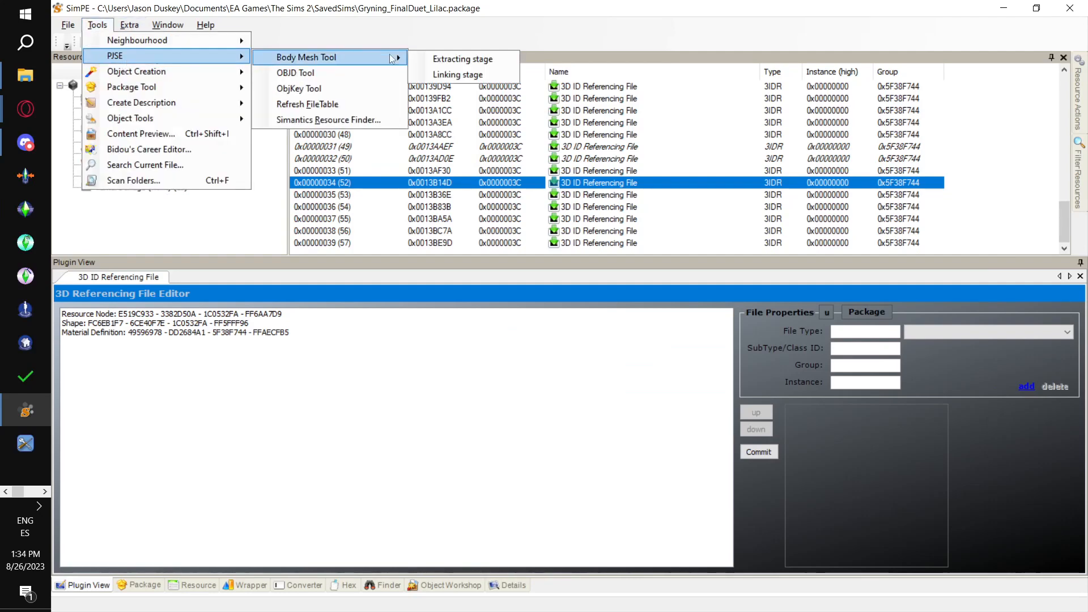
left_click(454, 73)
left_click(632, 369)
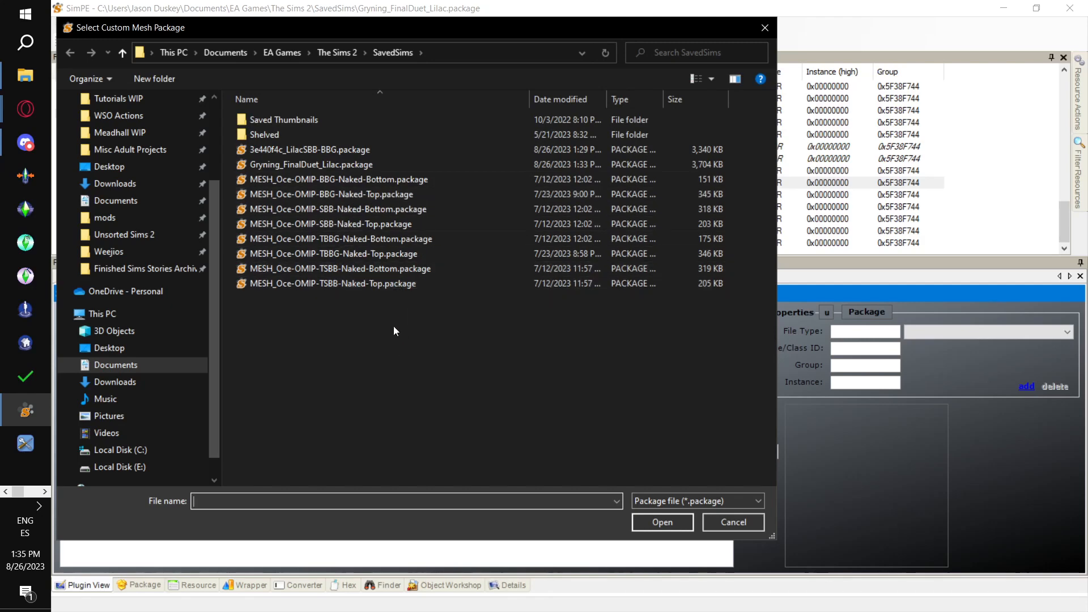
double_click(393, 193)
left_click(660, 363)
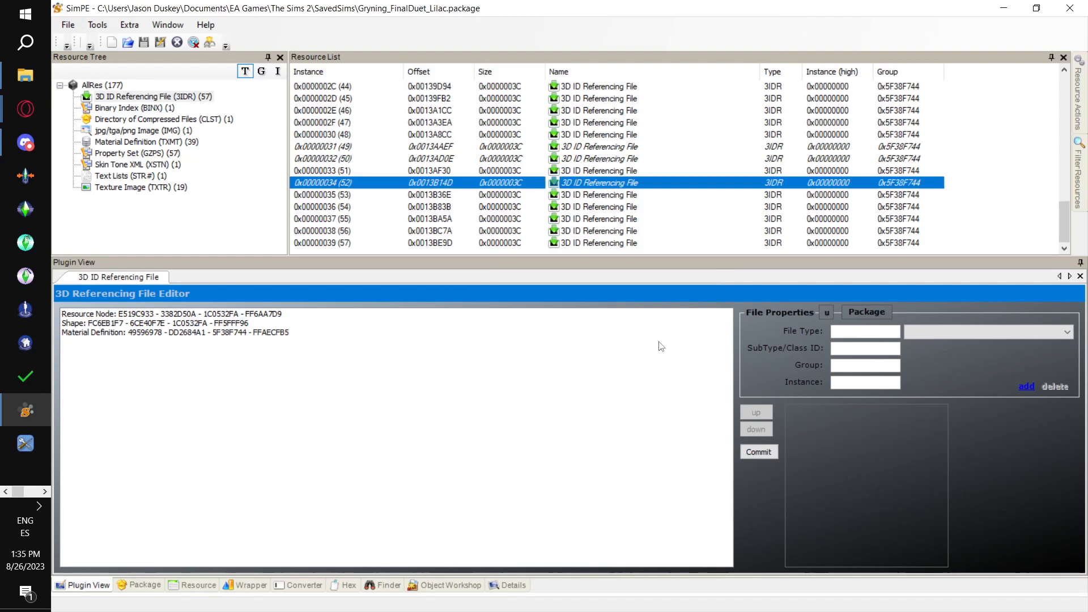
left_click(338, 195)
key("alt+Tab")
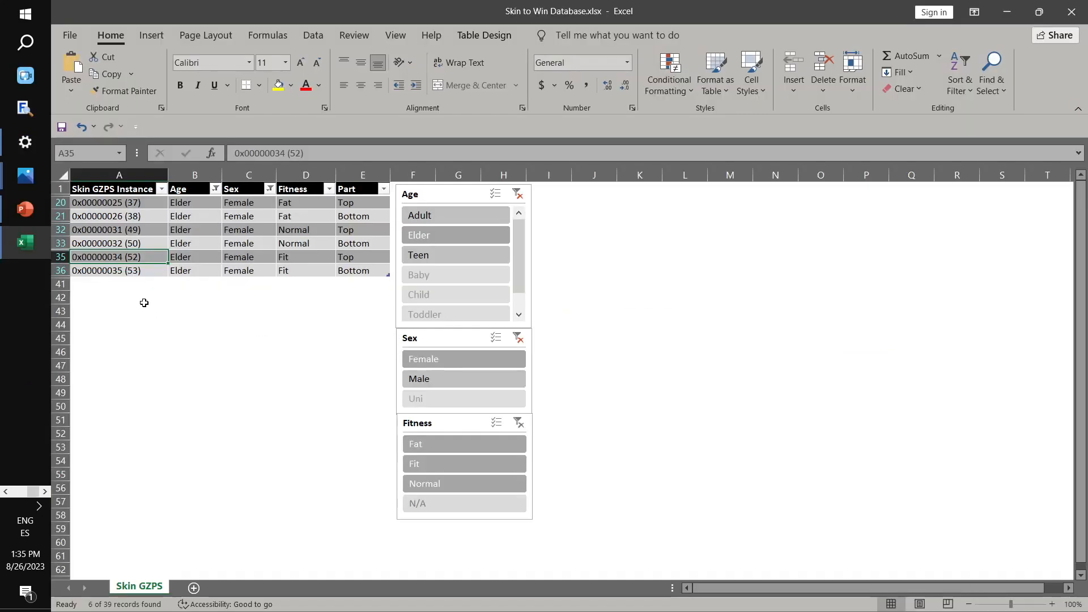
key("alt+Tab")
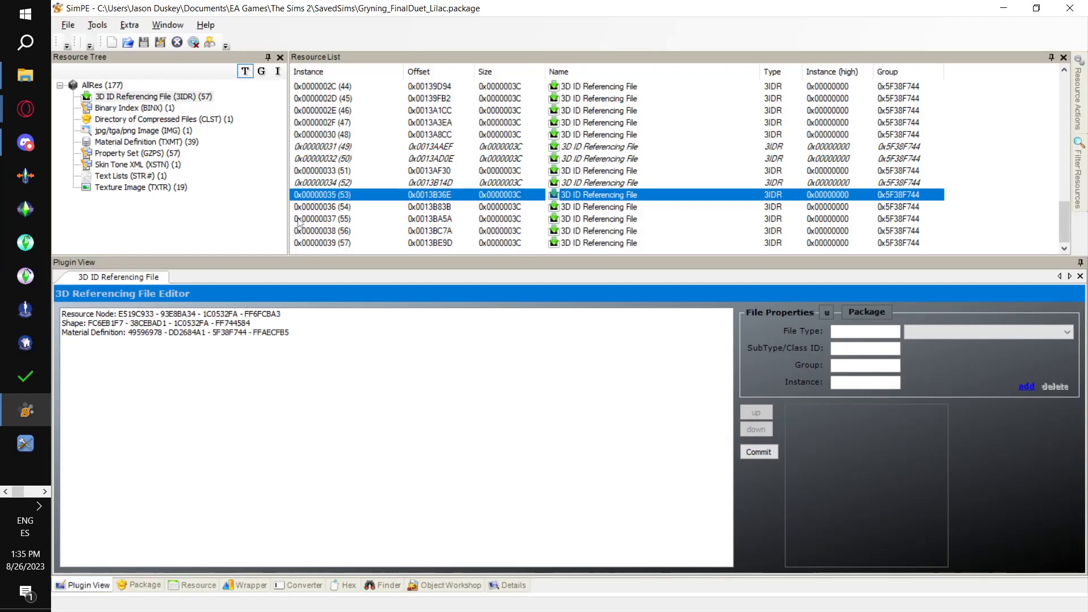
left_click(97, 25)
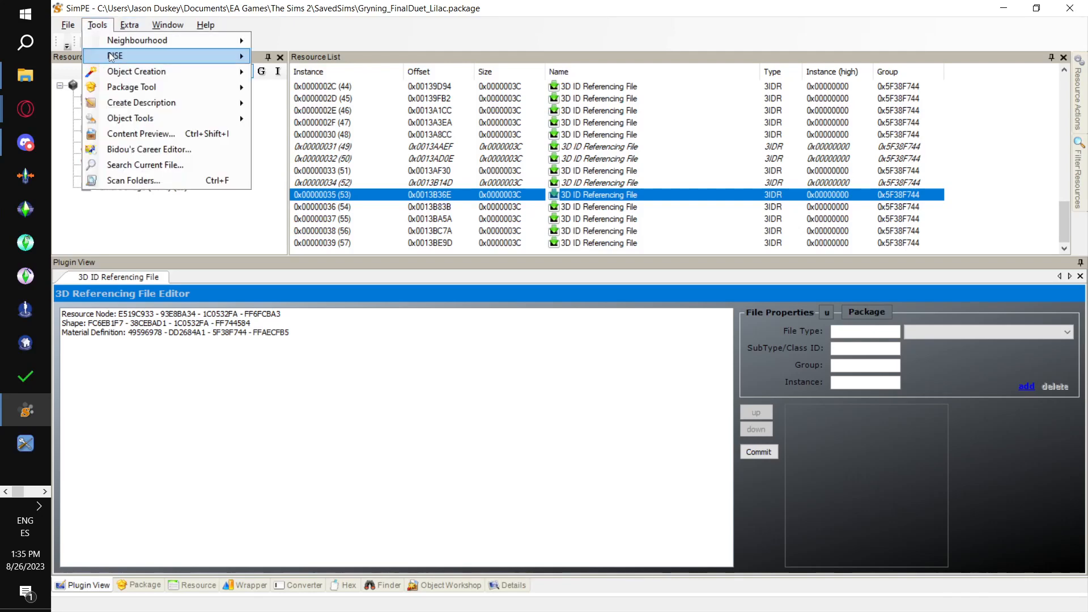
mouse_move(187, 56)
mouse_move(333, 60)
left_click(510, 75)
left_click(626, 366)
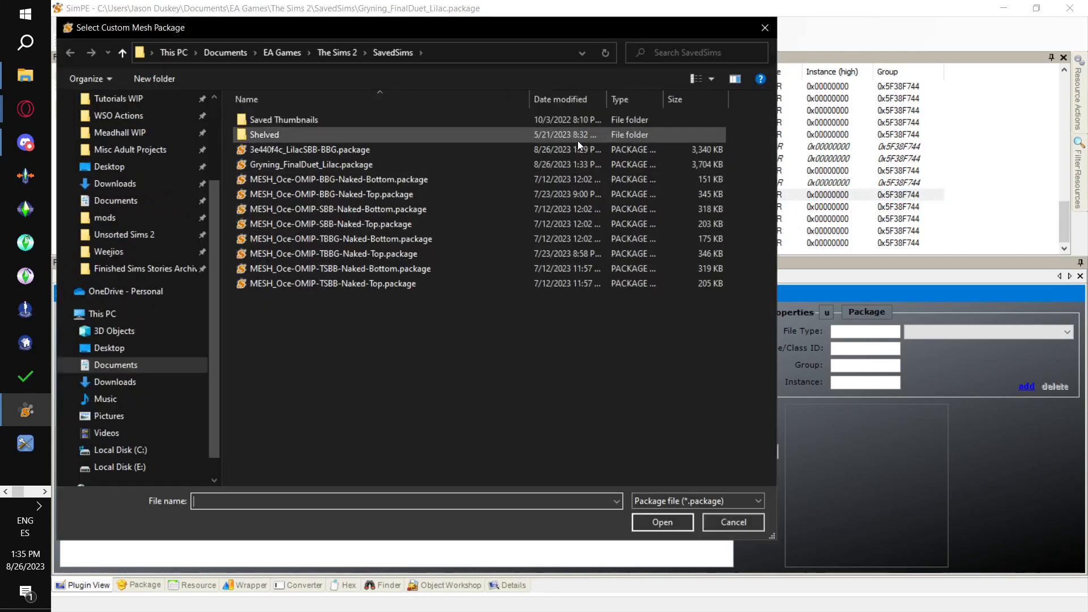
double_click(477, 179)
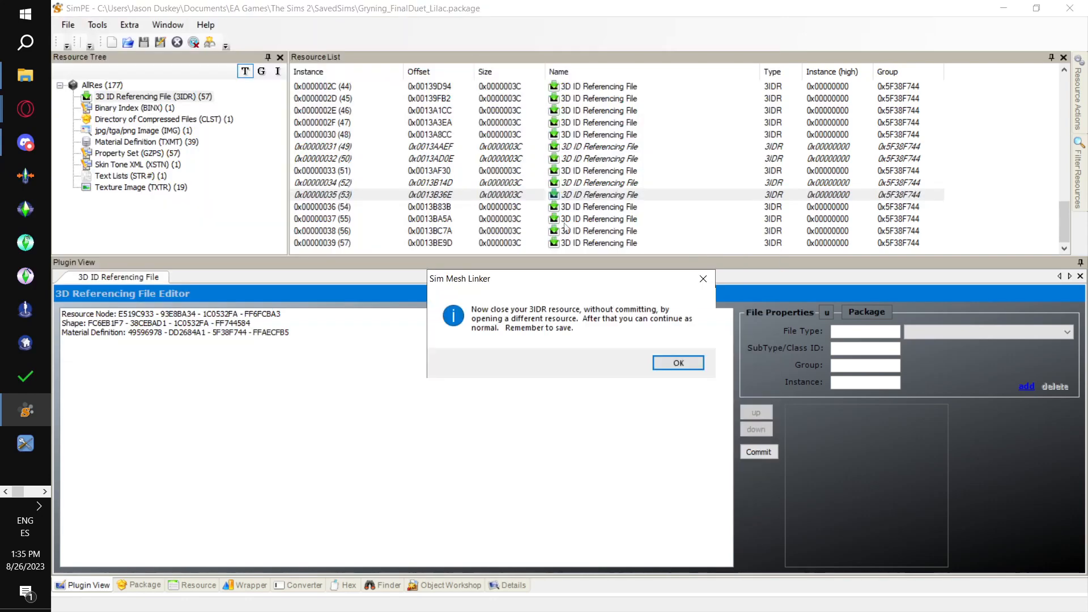
left_click(674, 362)
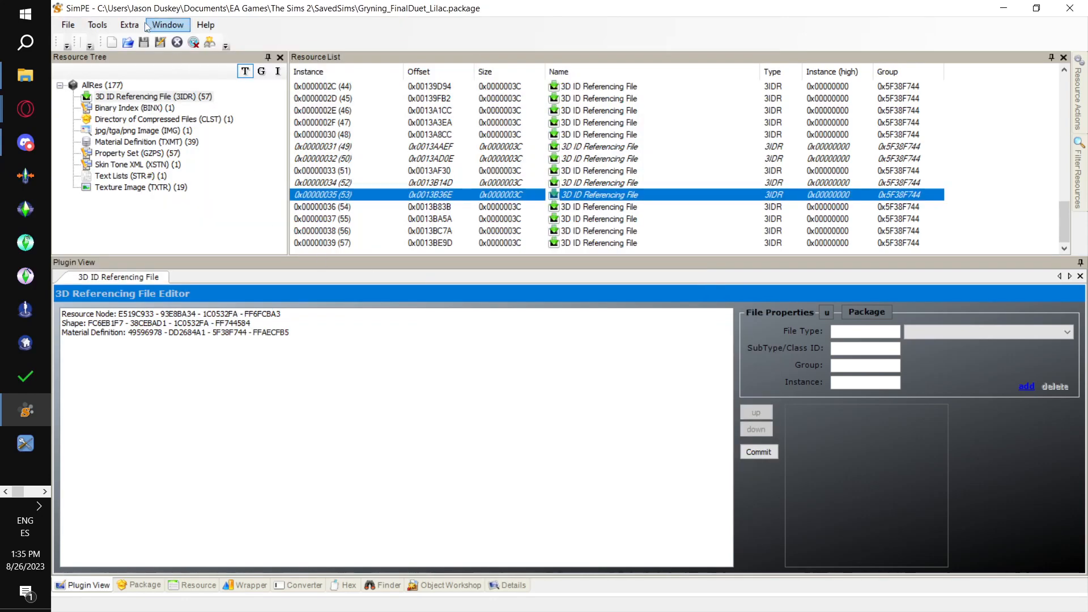
left_click(68, 25)
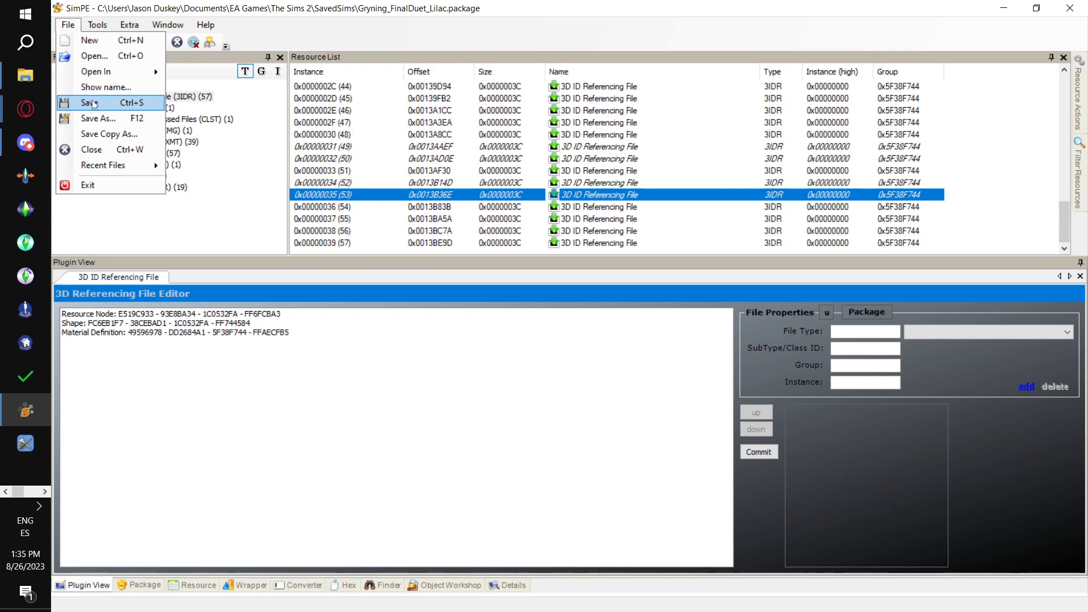
left_click(93, 105)
- Filter the female entries of the Excel skin table to the Teen age and return to the 3IDR list in SimPE
scroll(357, 206, "up", 10)
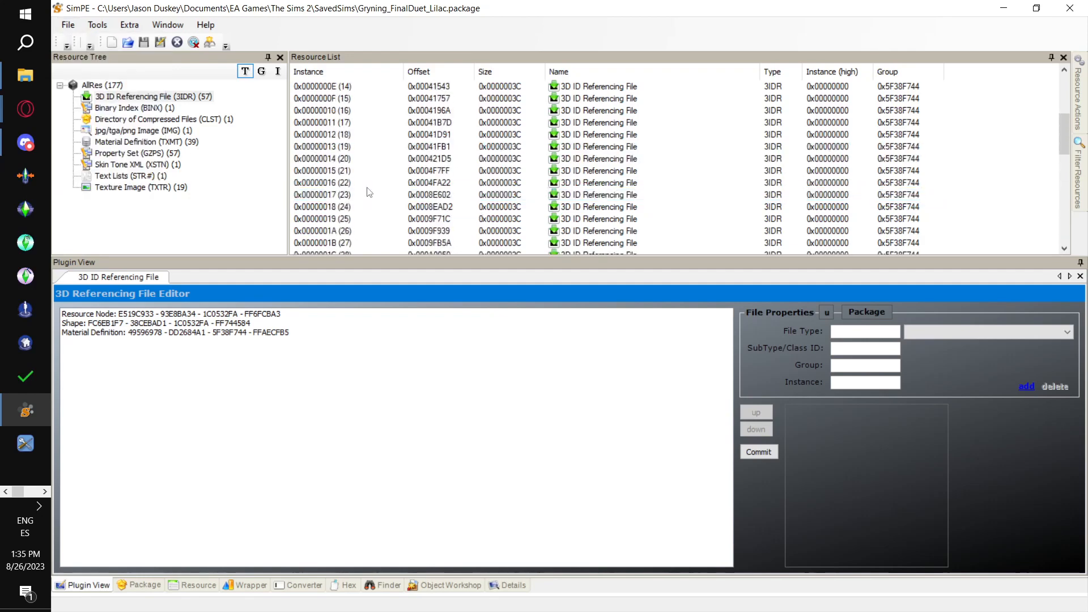
key("alt+Tab")
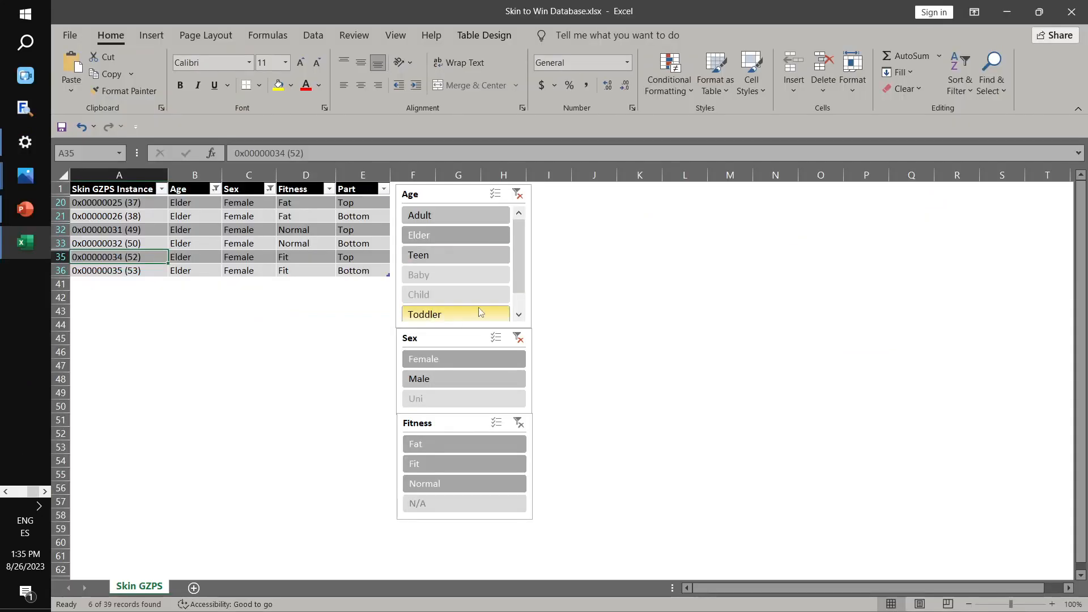
left_click(458, 250)
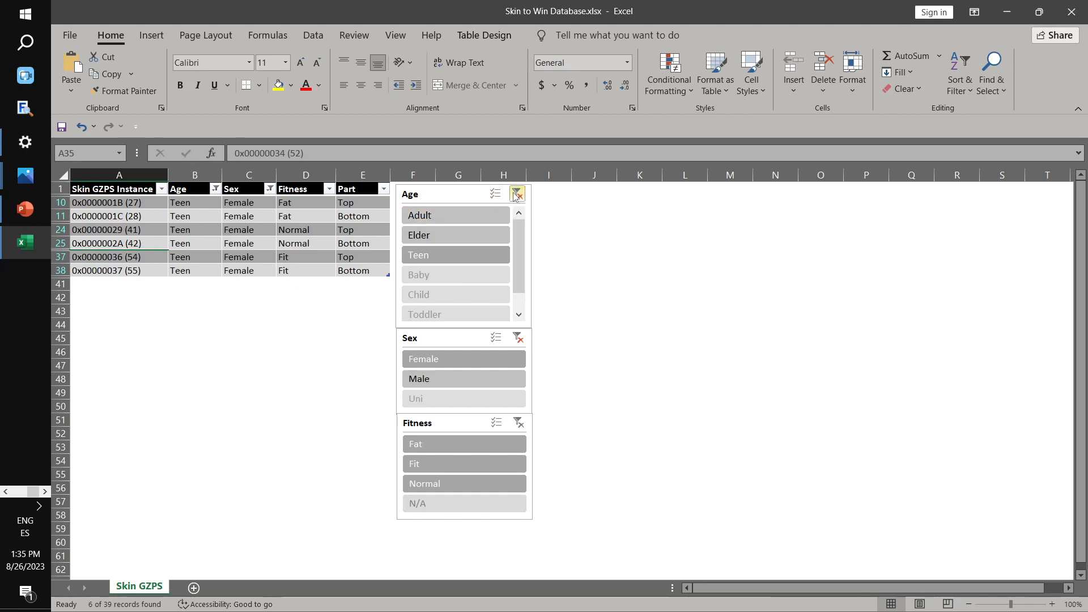
left_click(516, 193)
left_click(480, 260)
key("alt+Tab")
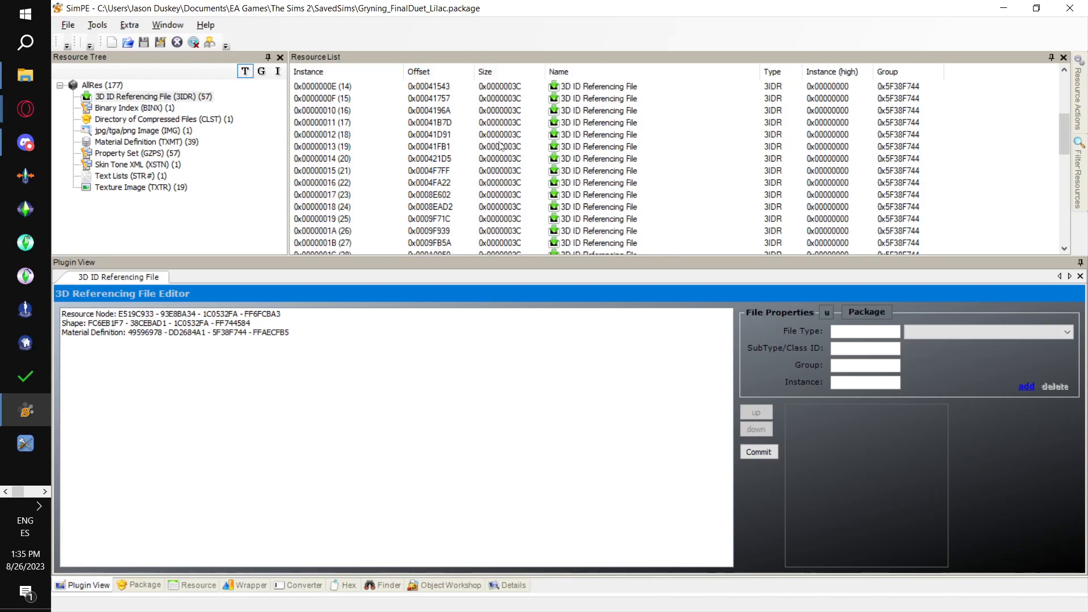
key("alt+Tab")
key("alt+Tab")
- Open 3IDR resource 0x0000001B (27) and link it to MESH_Oce-OMIP-TBBG-Naked-Top.package with the PJSE body mesh linking stage
scroll(406, 214, "up", 2)
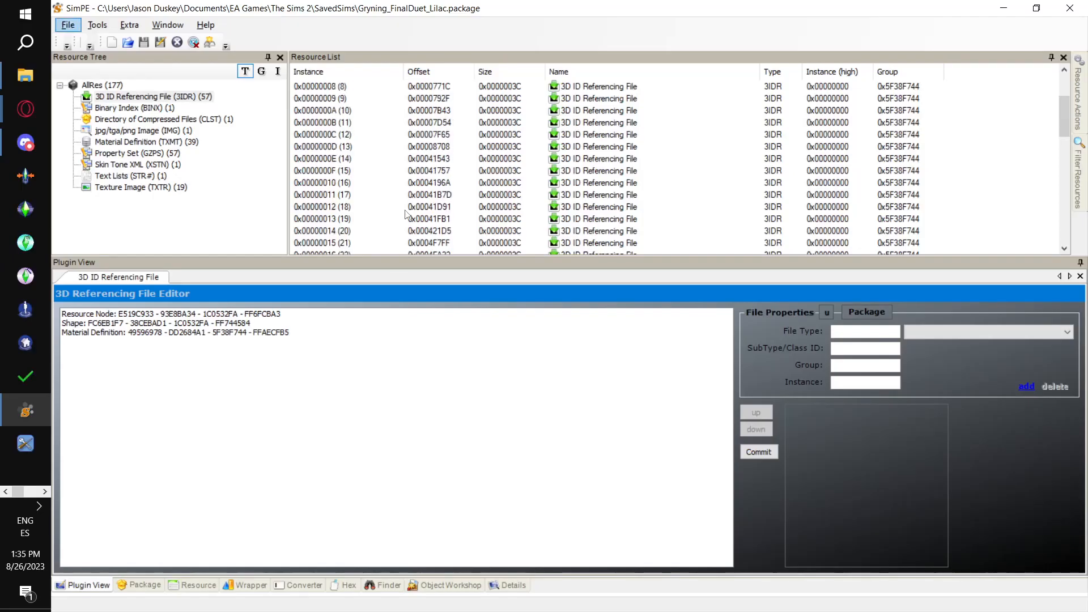
scroll(406, 214, "up", 3)
scroll(390, 195, "down", 6)
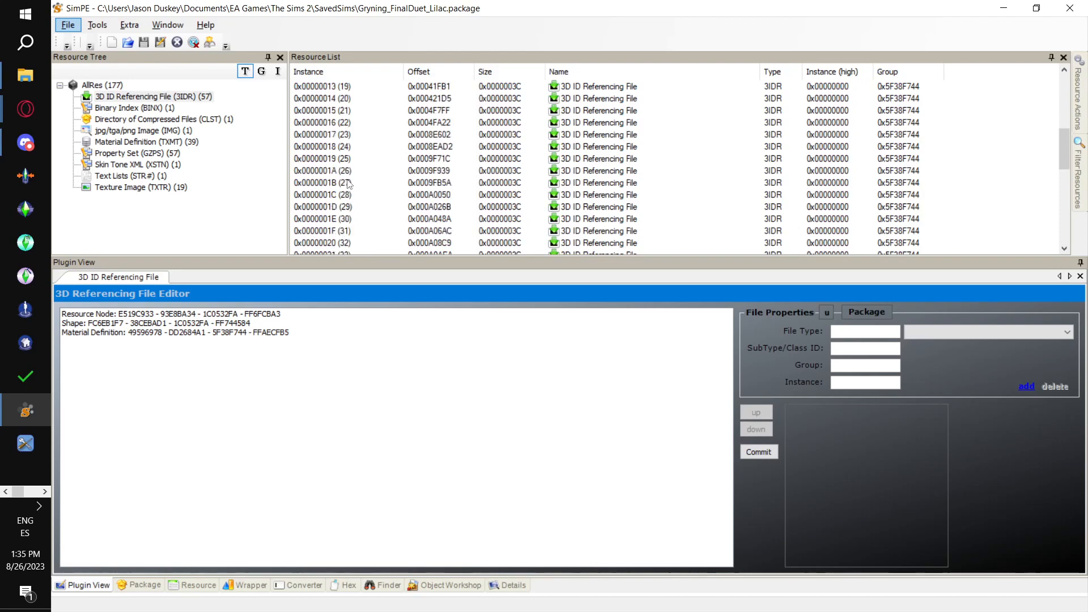
left_click(349, 184)
left_click(97, 24)
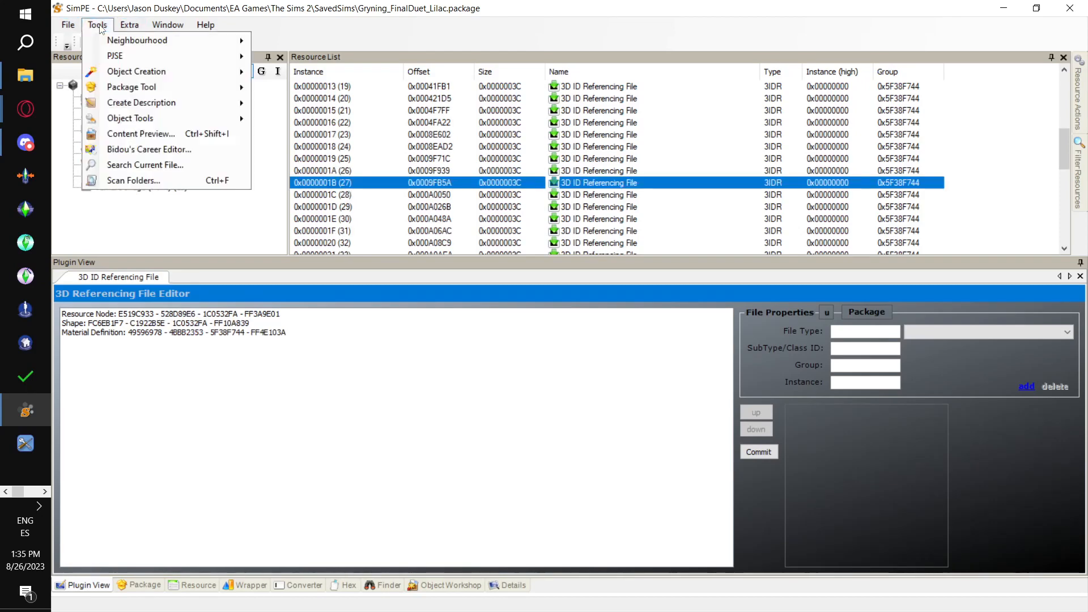
mouse_move(170, 56)
mouse_move(318, 58)
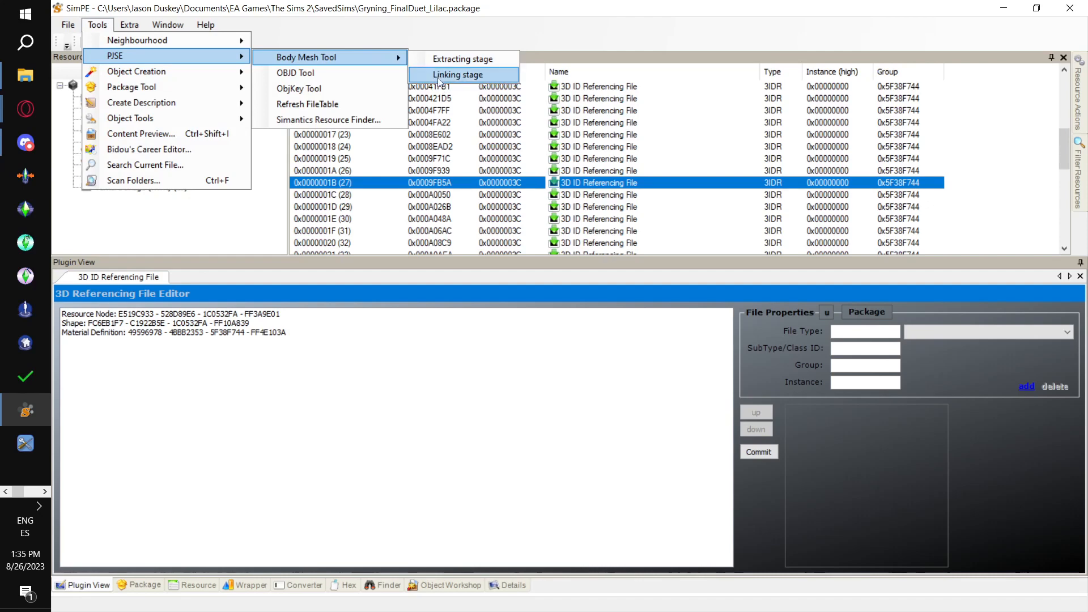
left_click(453, 74)
left_click(620, 368)
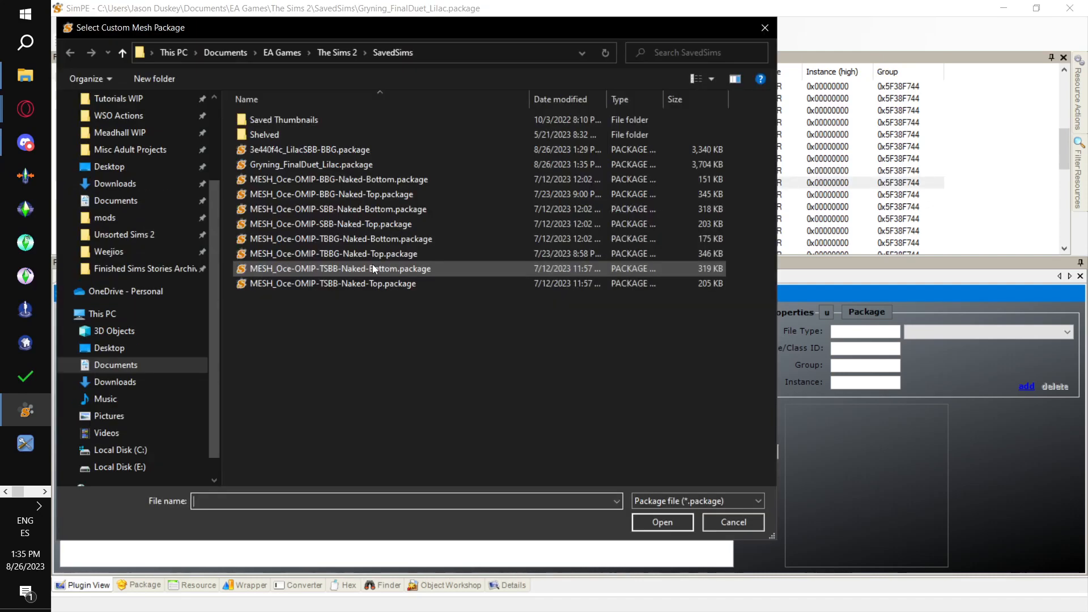
left_click(386, 257)
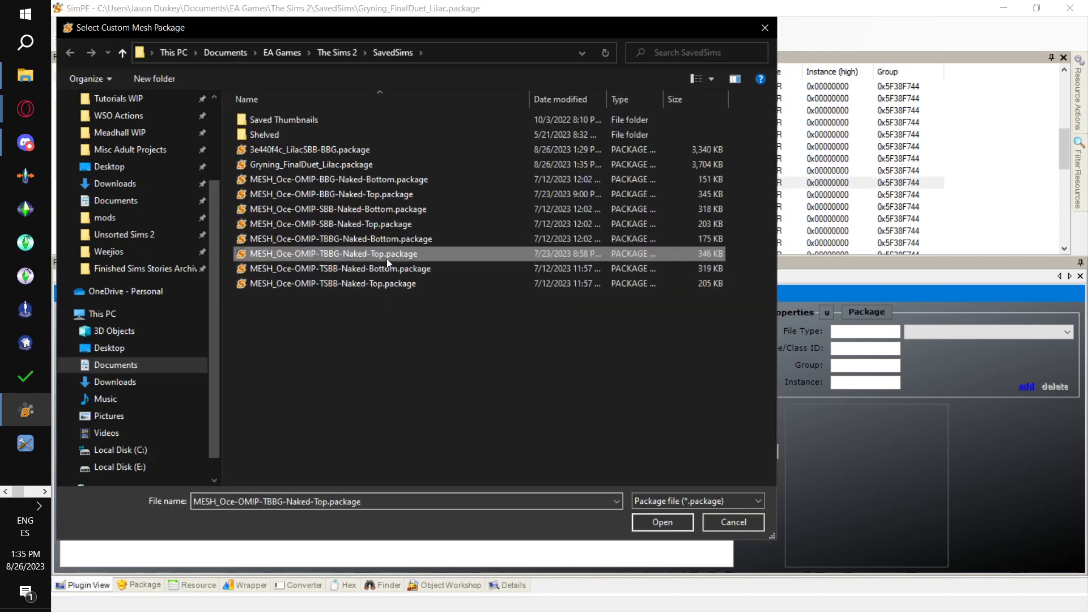
left_click(663, 521)
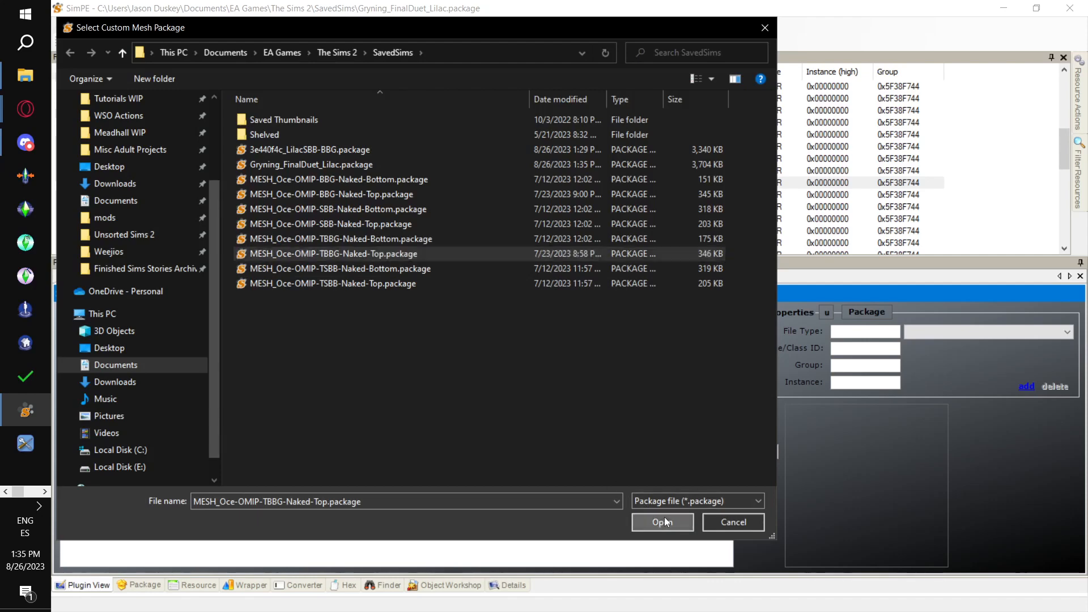
left_click(668, 361)
- Open 3IDR resource 0x0000001C (28) and link it to MESH_Oce-OMIP-TBBG-Naked-Bottom.package with the PJSE body mesh linking stage
left_click(318, 196)
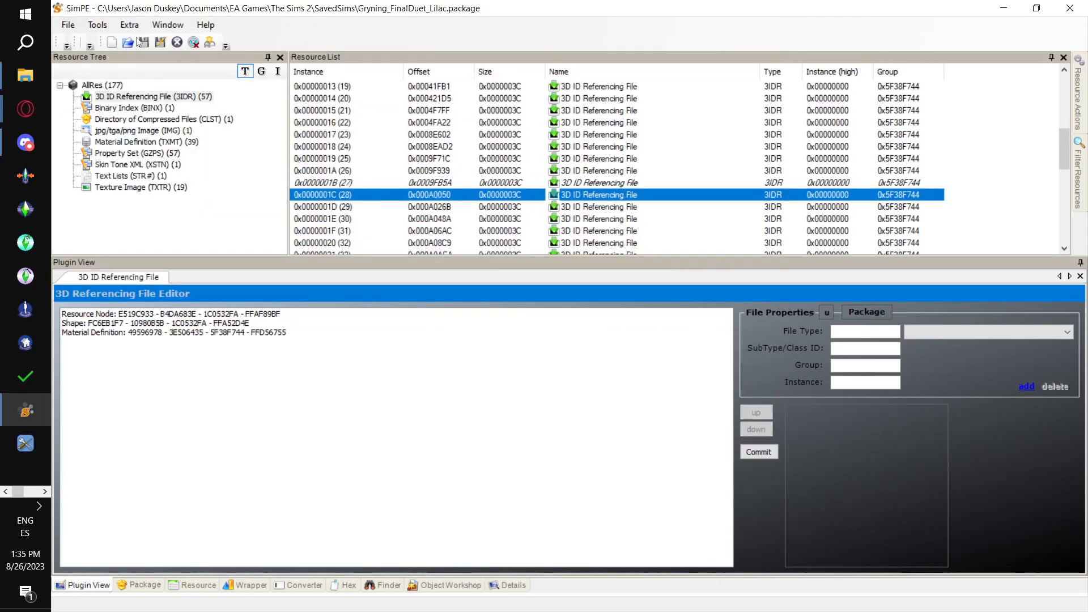
left_click(97, 25)
mouse_move(132, 73)
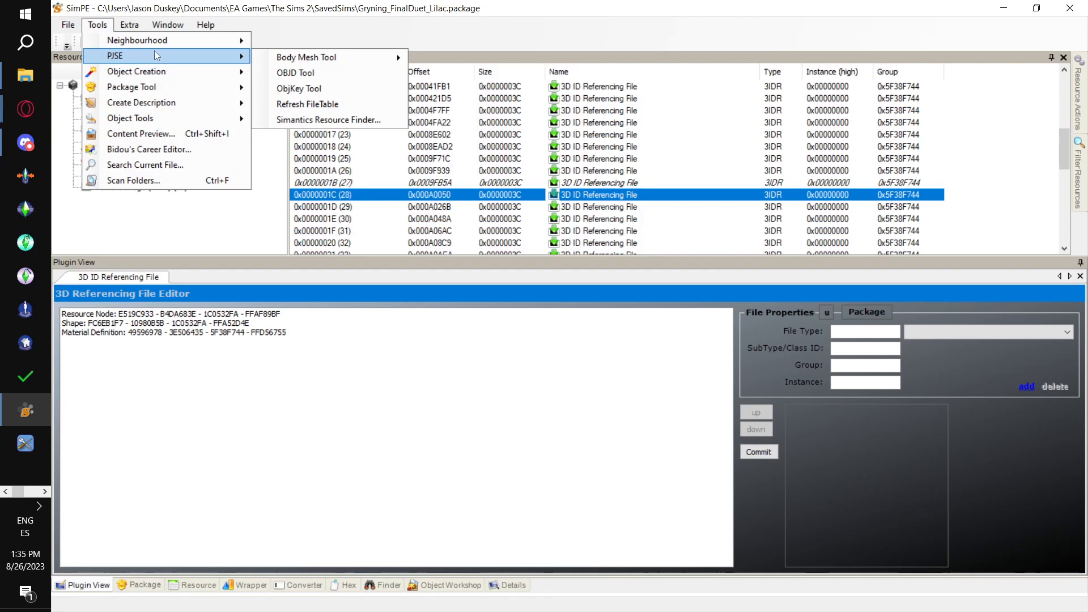
mouse_move(227, 56)
mouse_move(391, 57)
left_click(452, 75)
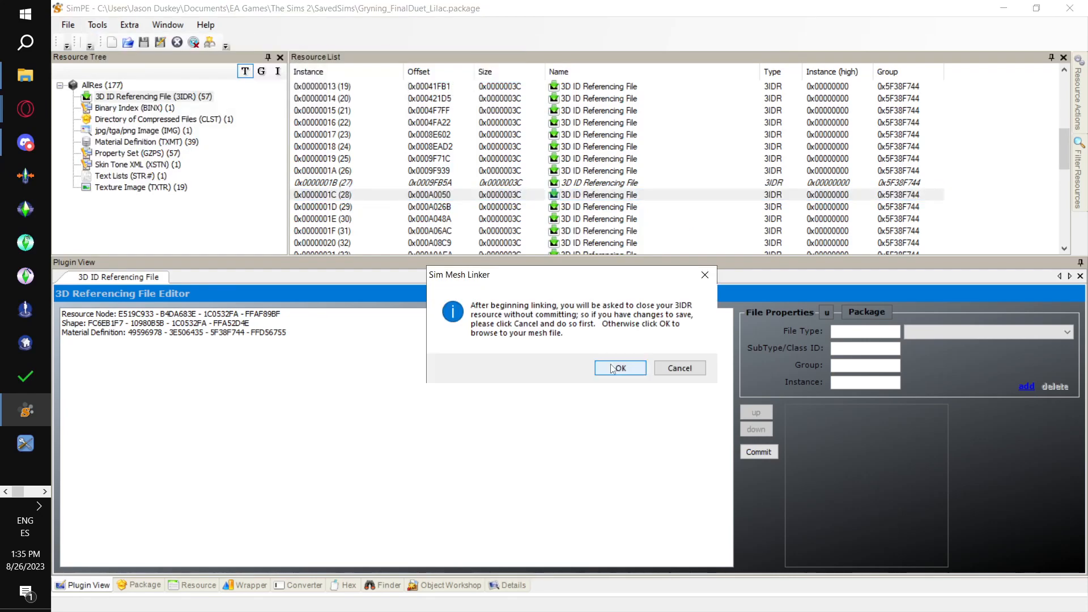
left_click(615, 366)
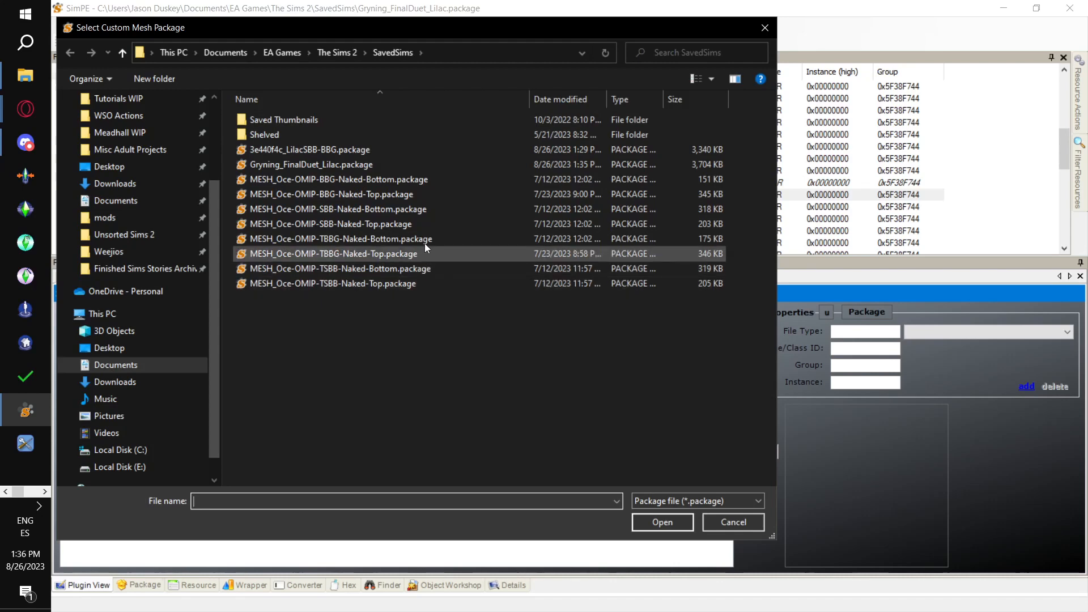
left_click(425, 241)
left_click(659, 524)
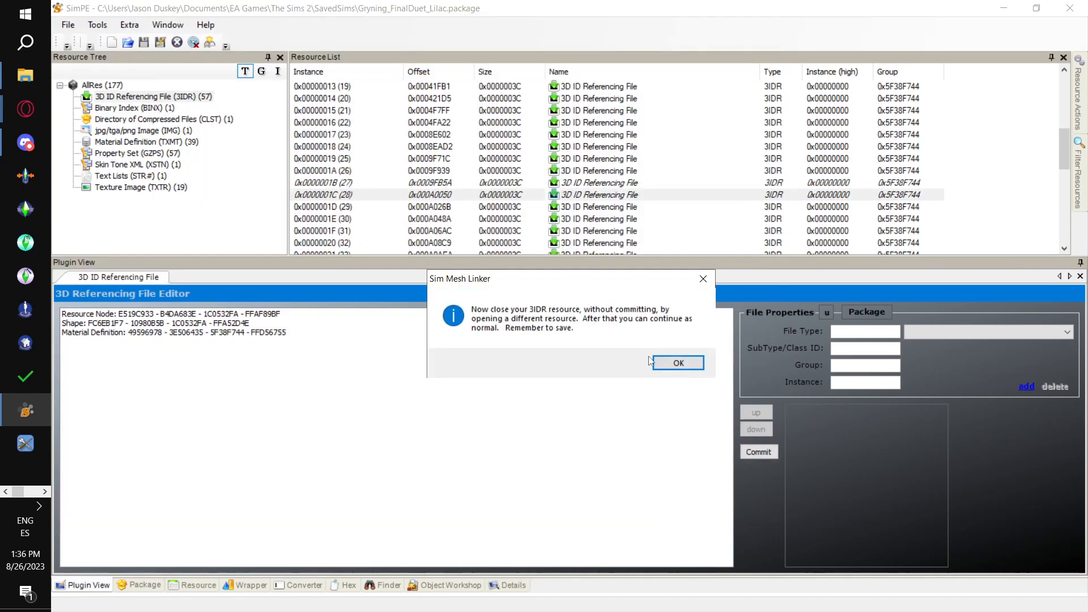
left_click(687, 367)
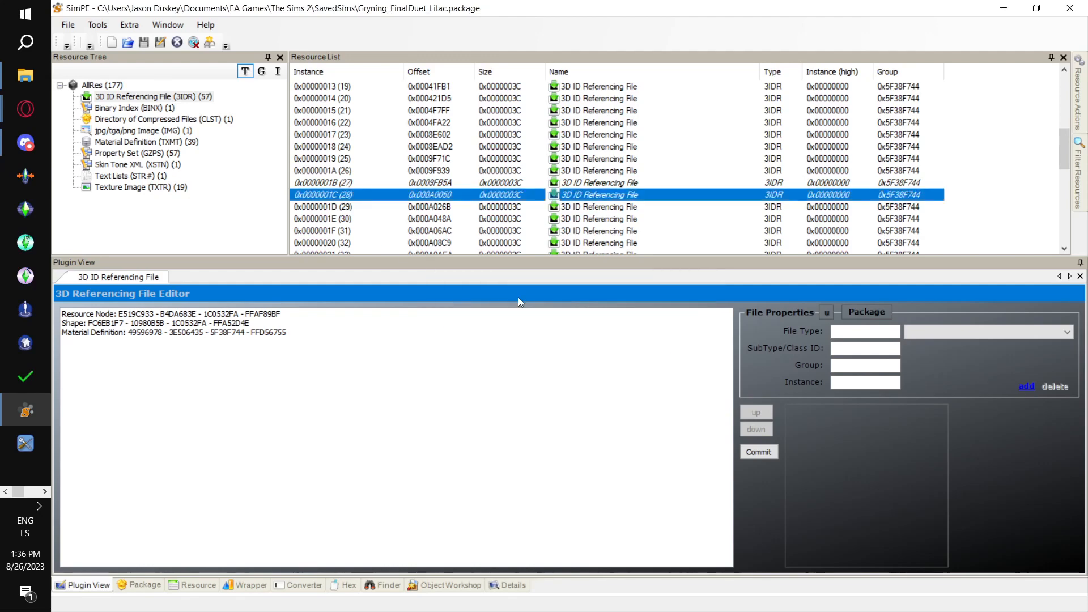
scroll(363, 215, "down", 2)
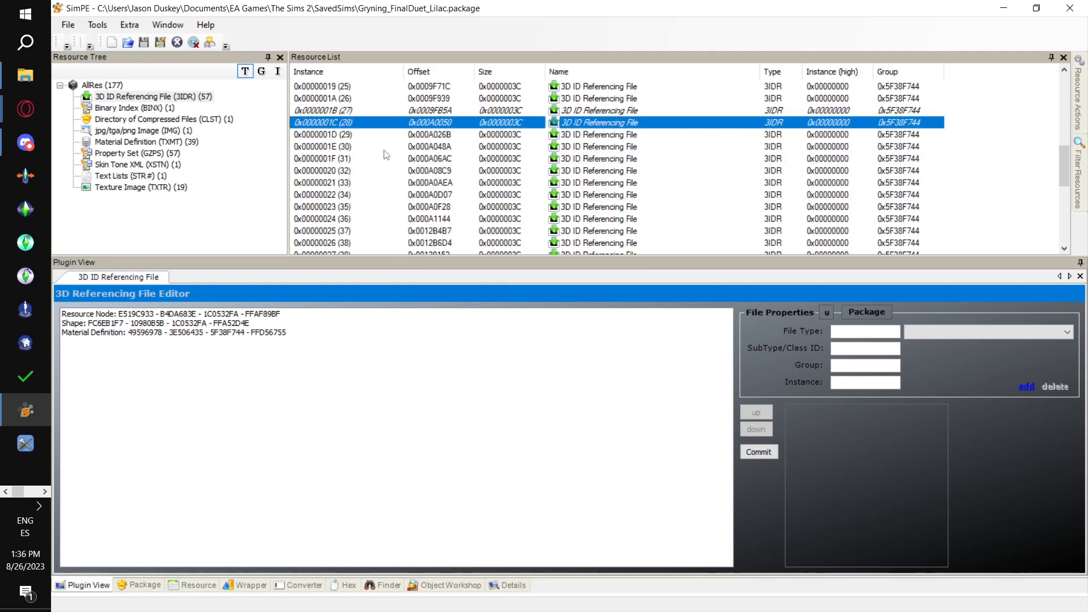
key("alt+Tab")
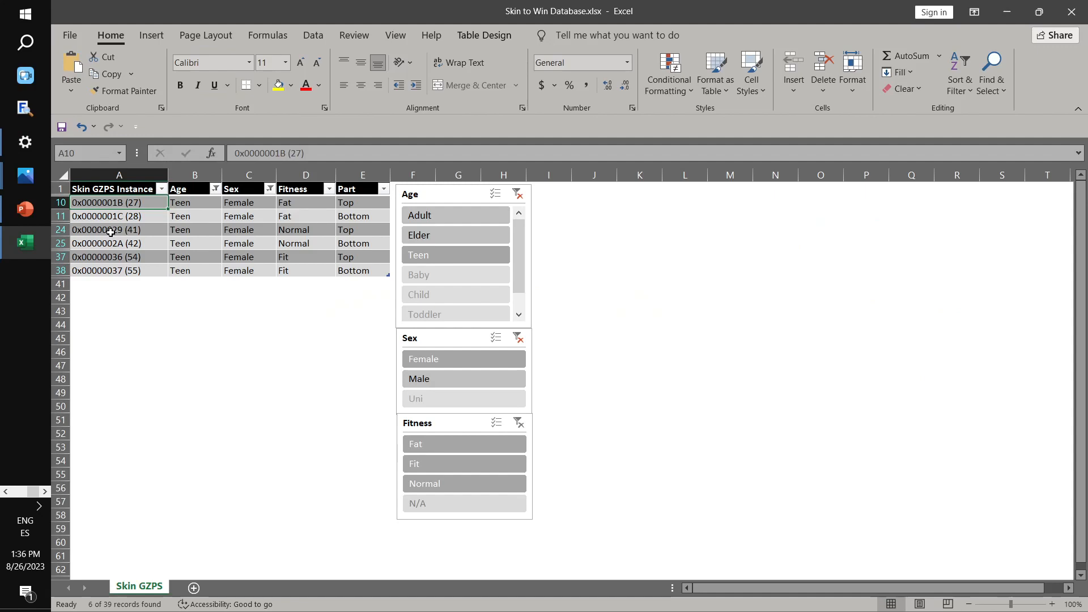
key("alt+Tab")
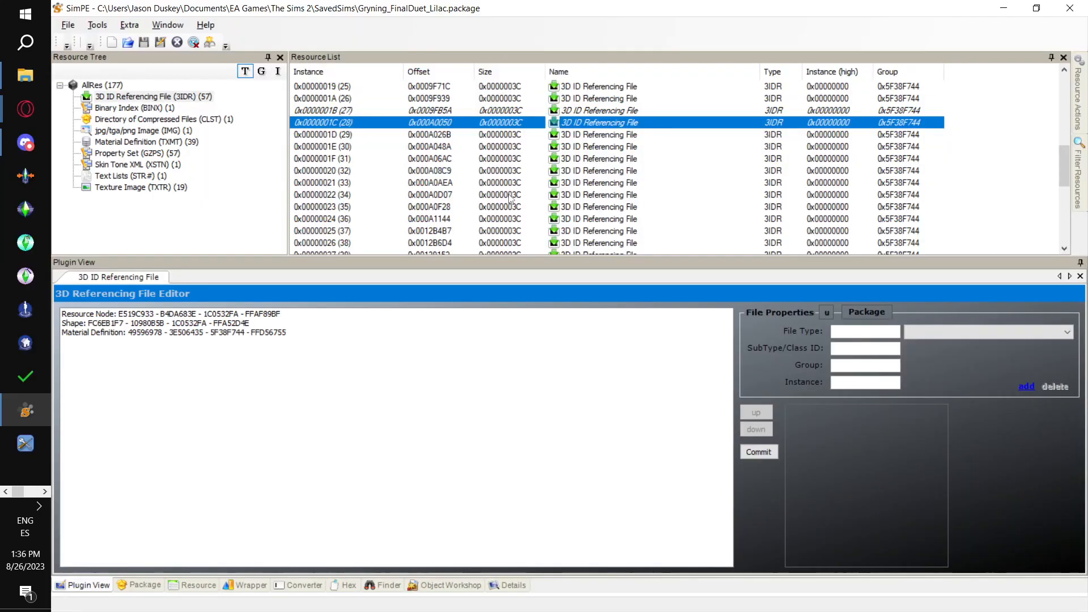
scroll(422, 182, "down", 2)
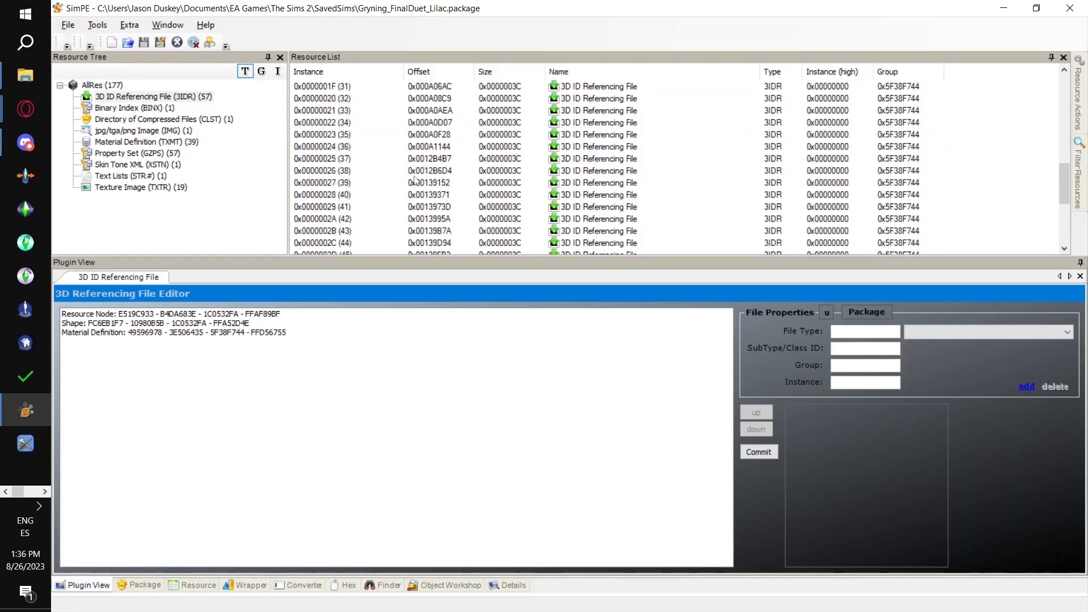
left_click(347, 211)
key("alt+Tab")
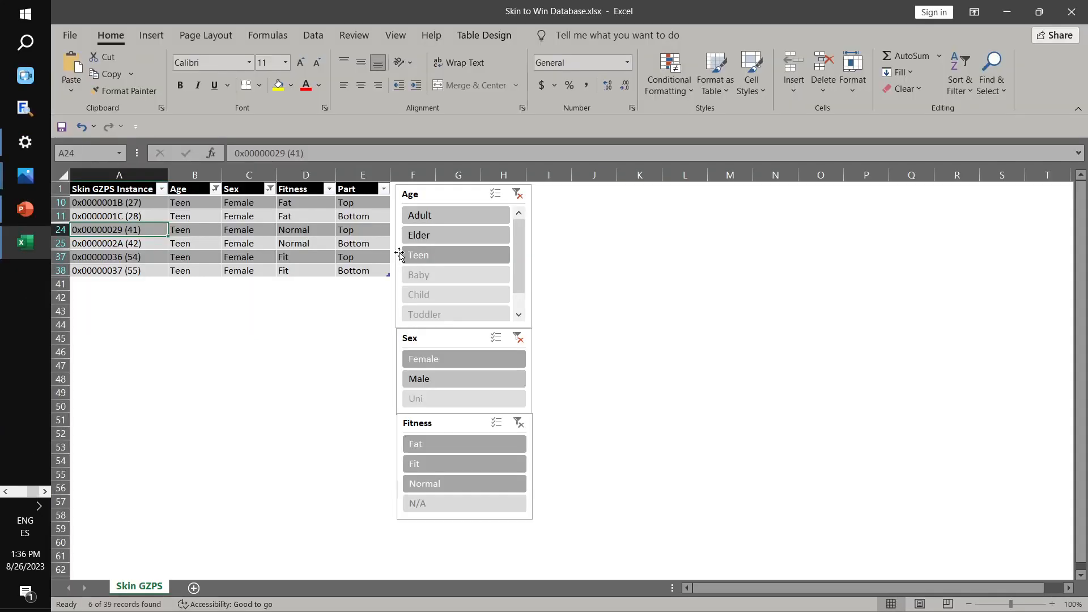
key("alt+Tab")
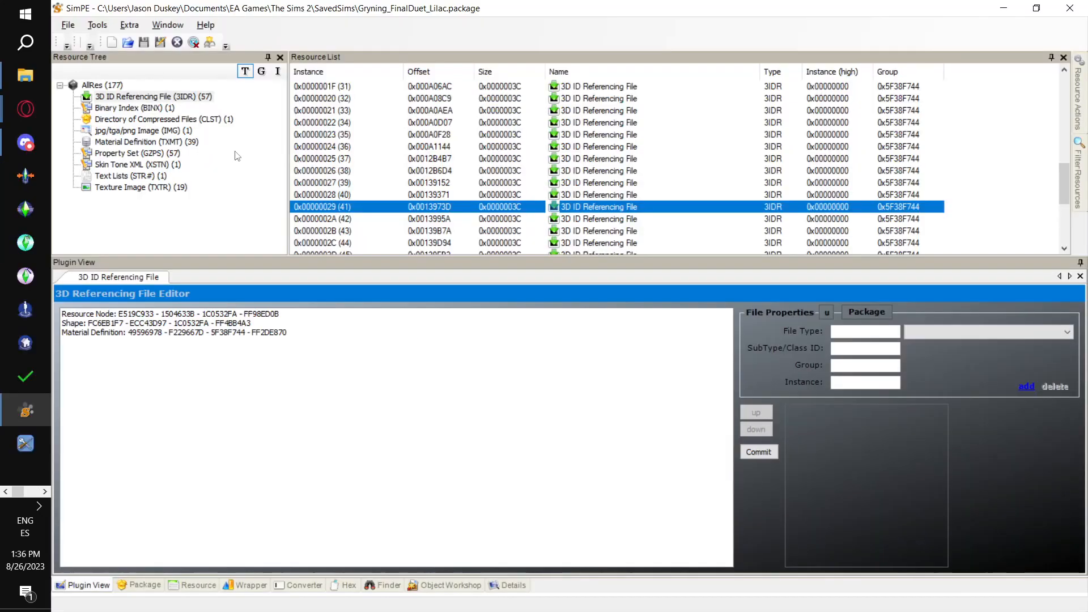
left_click(97, 25)
mouse_move(170, 55)
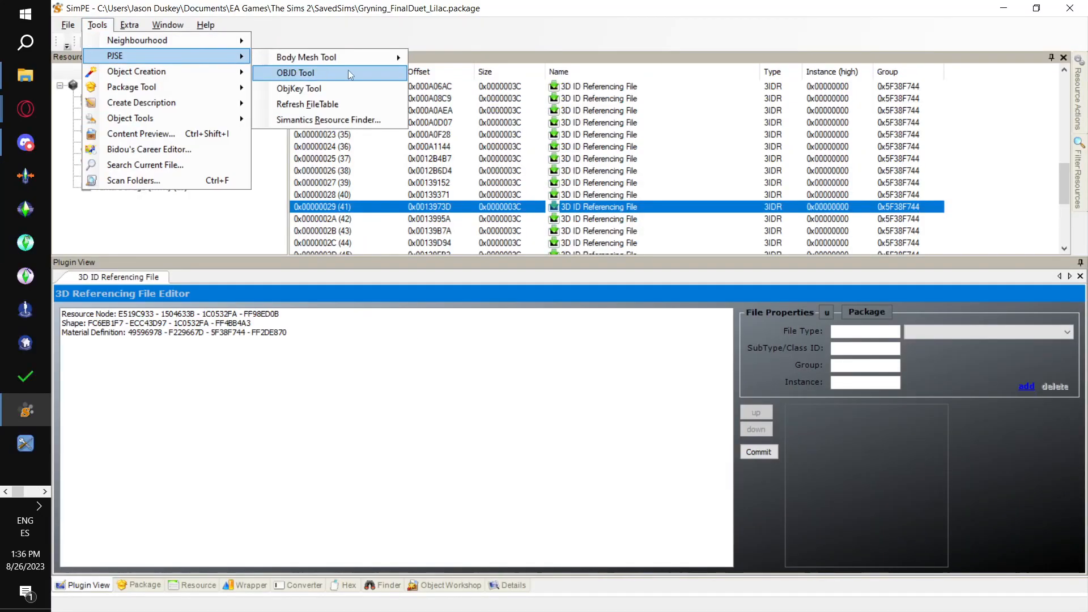
mouse_move(400, 63)
left_click(458, 75)
left_click(622, 365)
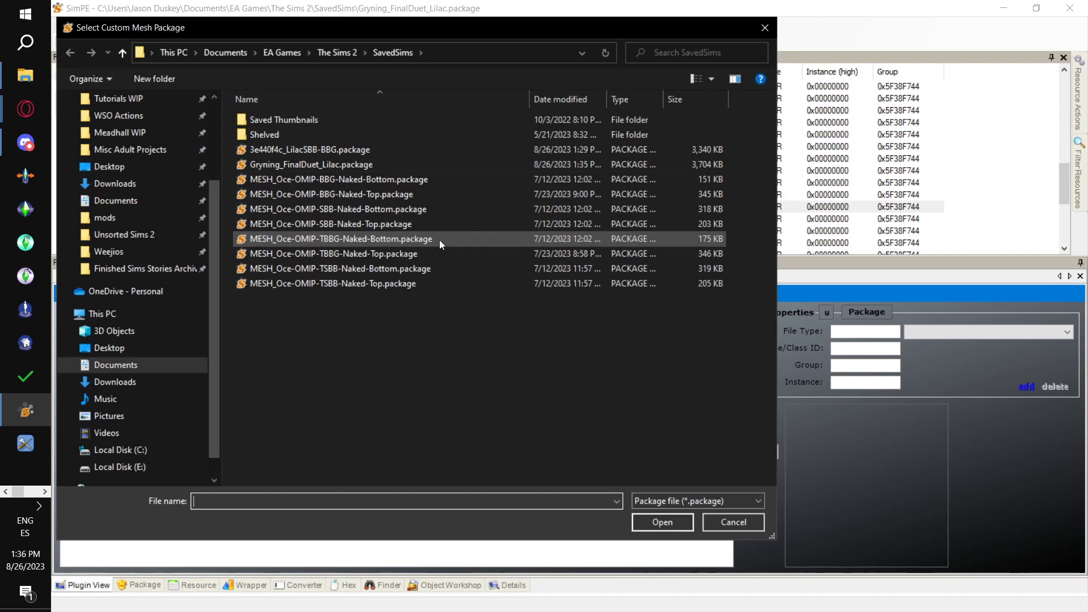
left_click(430, 256)
double_click(430, 256)
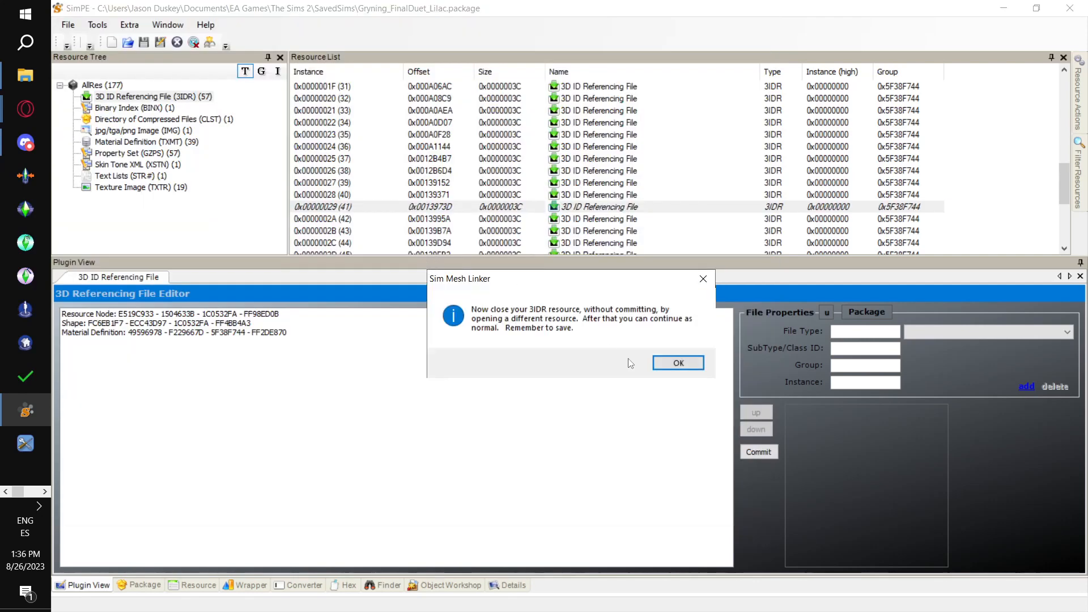
key("Return")
- Open 3IDR resource 0x0000002A (42) and link it to MESH_Oce-OMIP-TBBG-Naked-Bottom.package with the PJSE body mesh linking stage
left_click(339, 218)
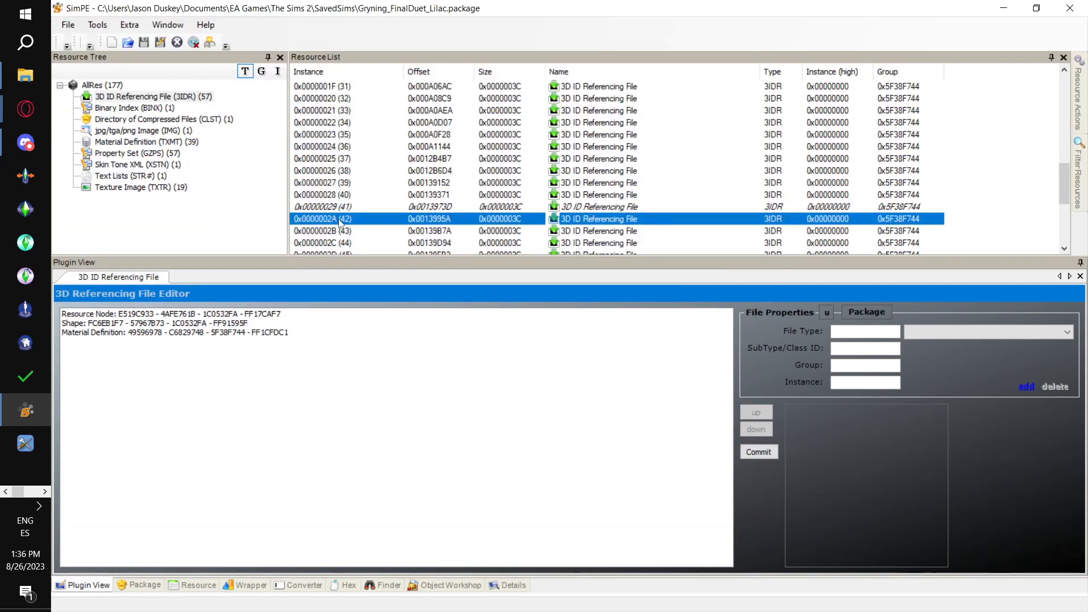
left_click(98, 25)
mouse_move(110, 57)
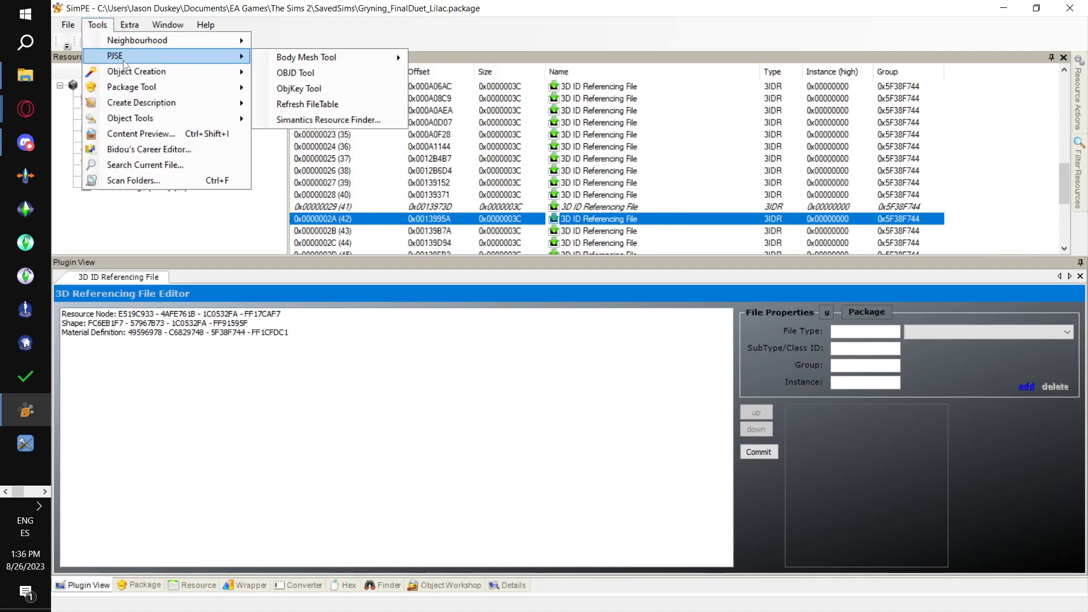
mouse_move(316, 56)
left_click(499, 78)
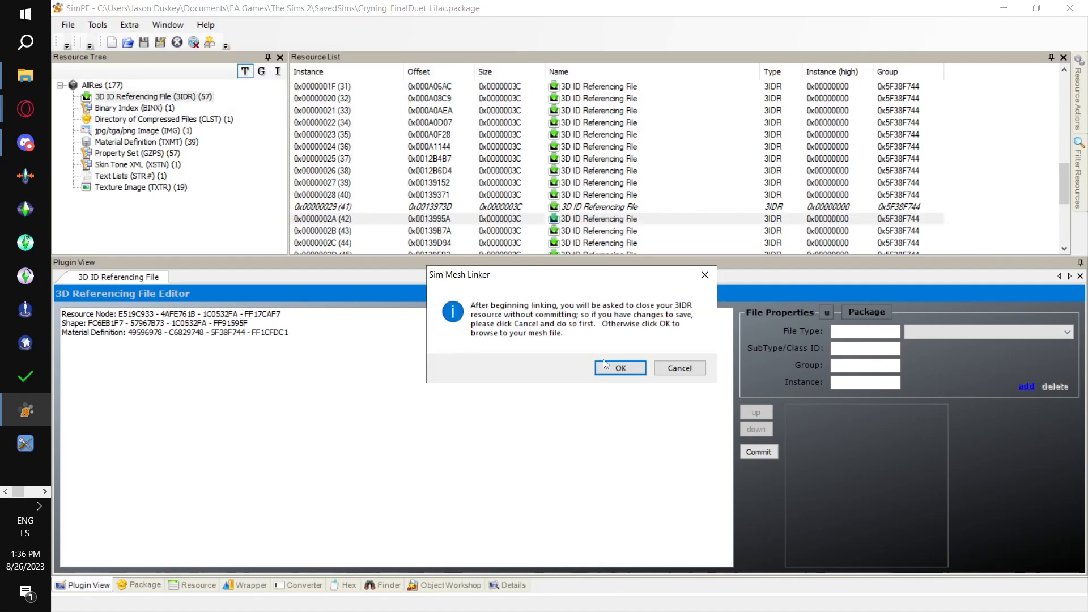
left_click(618, 369)
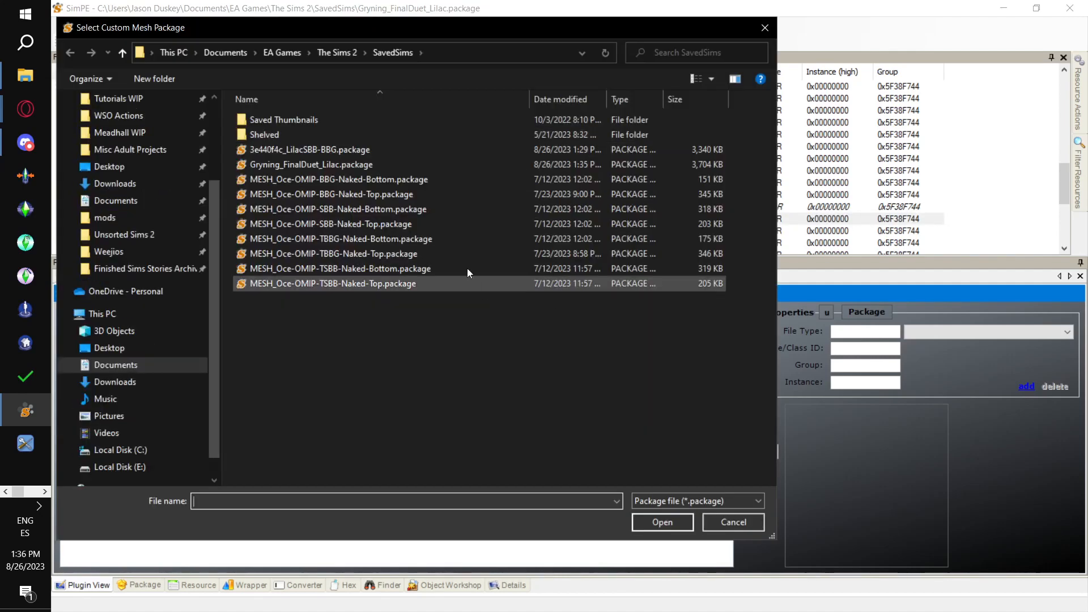
left_click(454, 238)
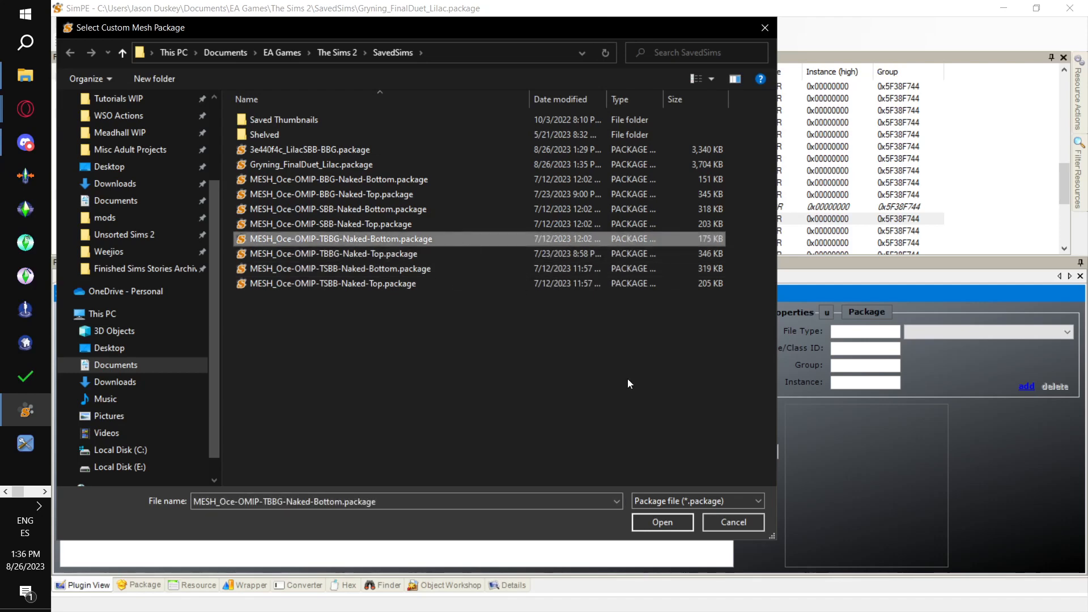
left_click(661, 522)
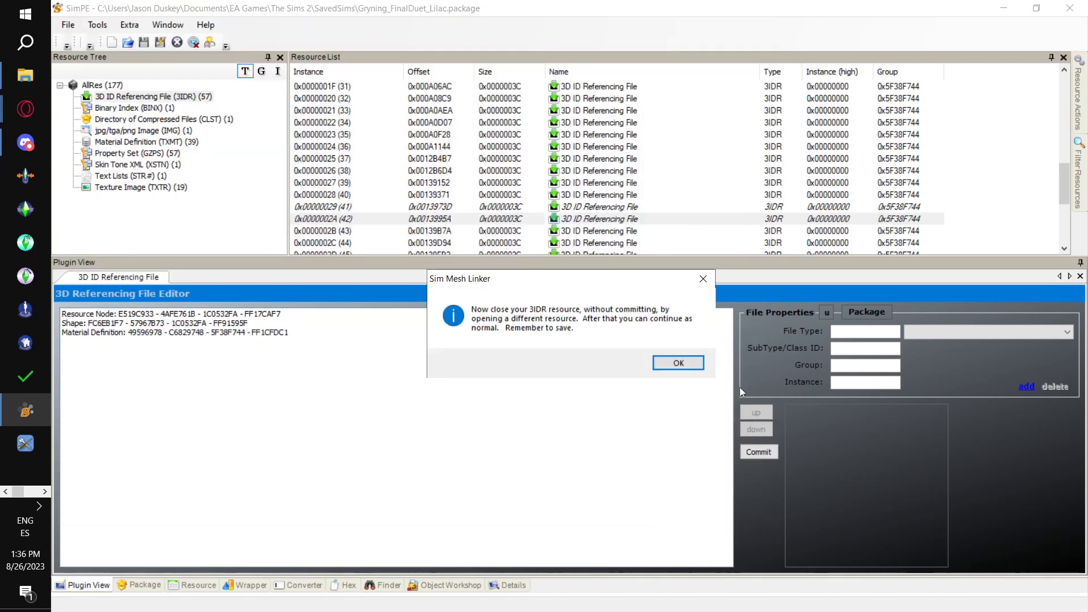
left_click(696, 367)
scroll(462, 188, "down", 4)
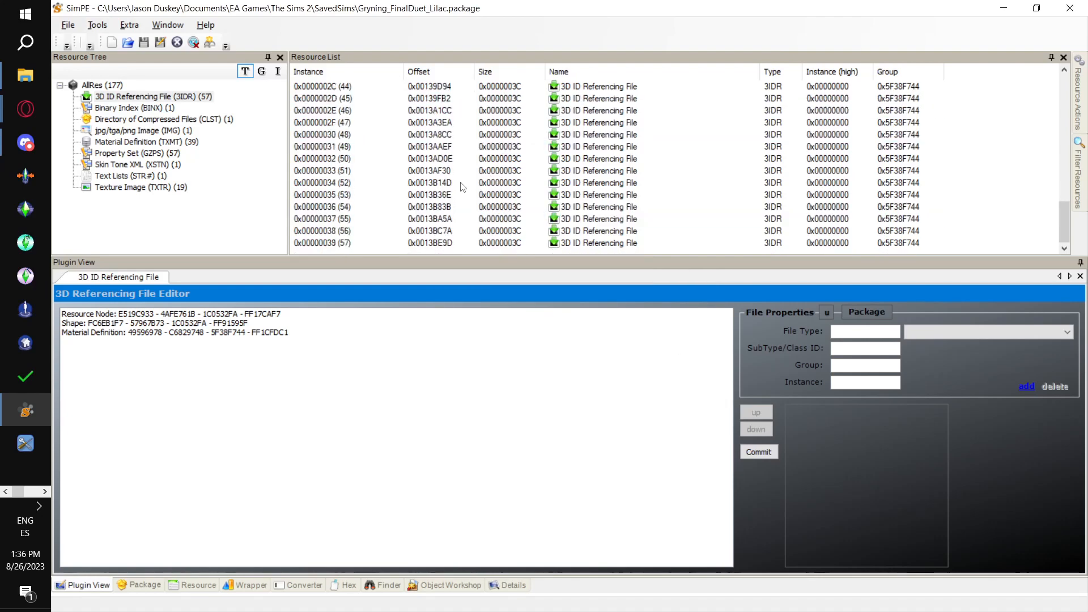
key("alt+Tab")
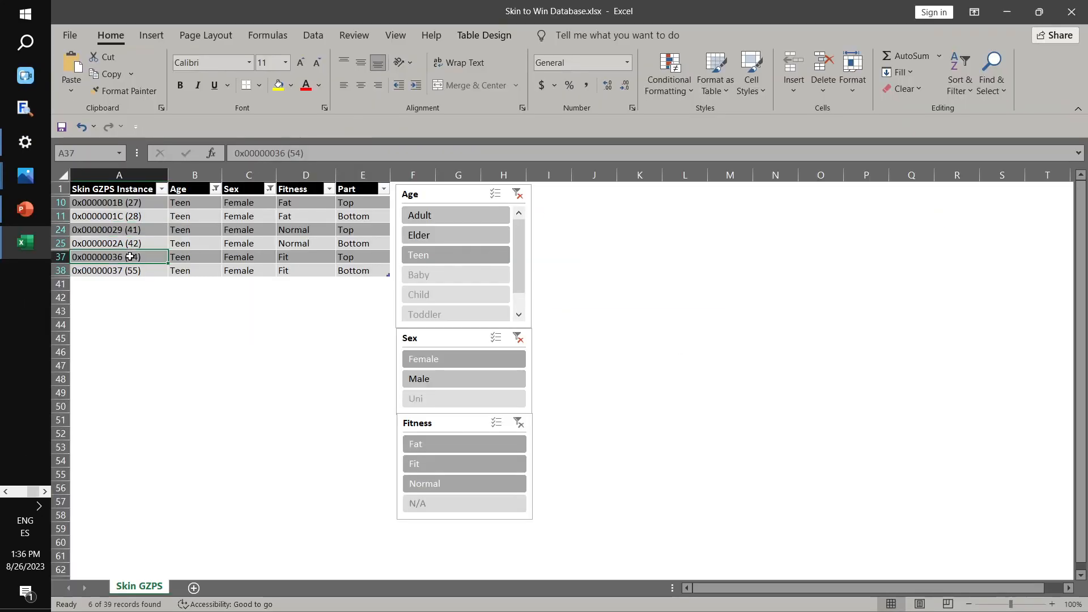
key("alt+Tab")
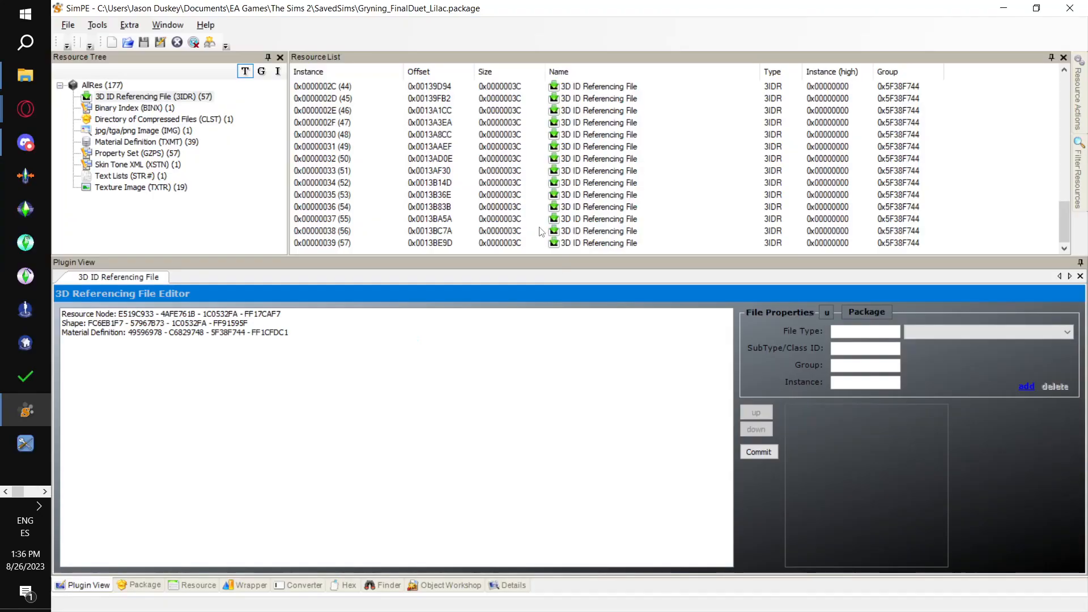
left_click(325, 210)
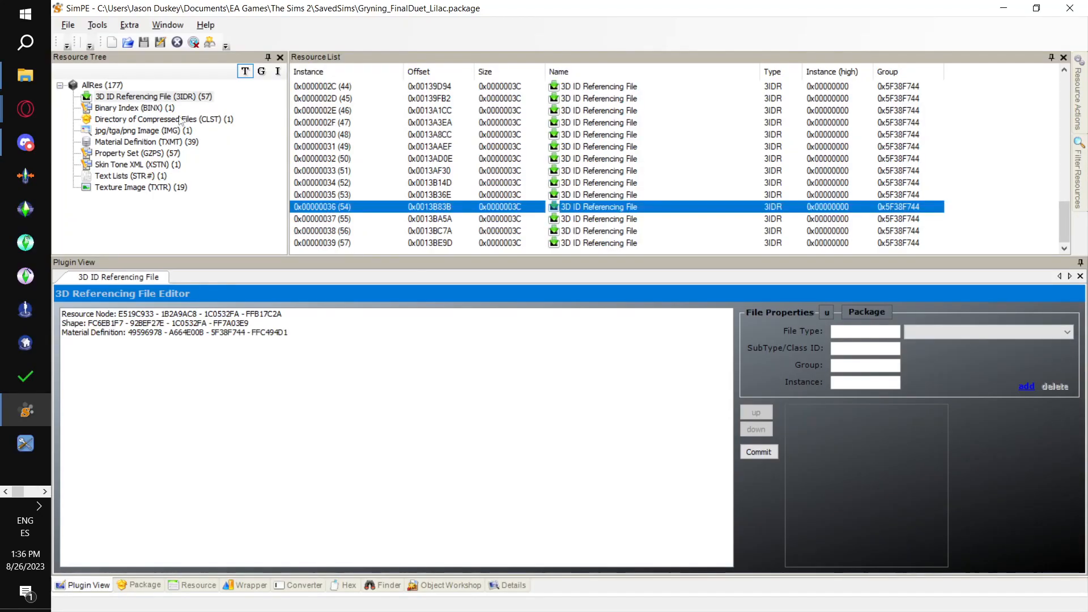
left_click(97, 25)
mouse_move(141, 64)
mouse_move(317, 57)
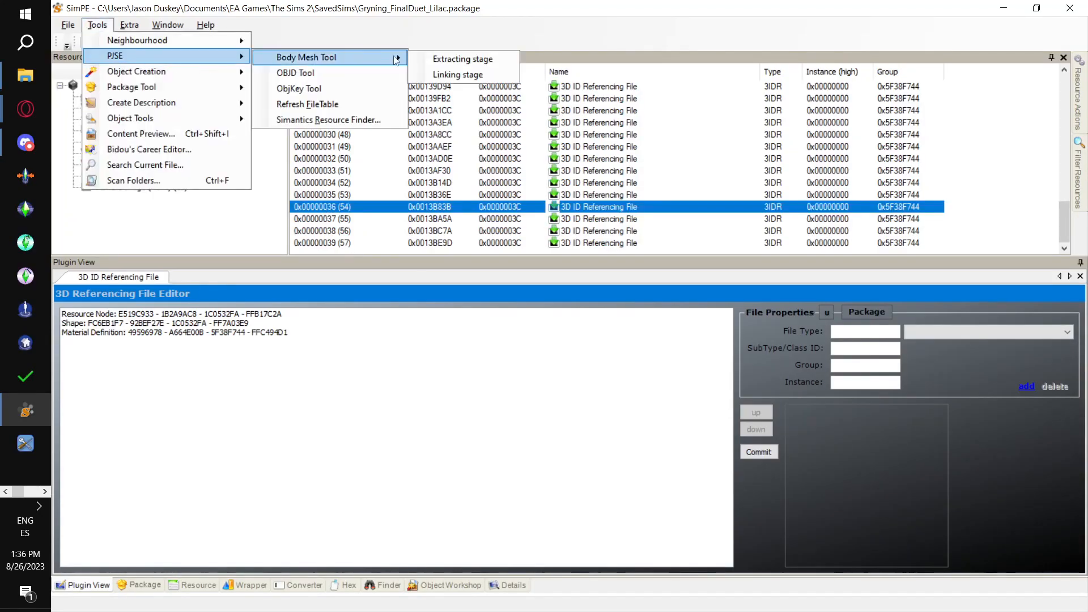
left_click(449, 75)
left_click(621, 369)
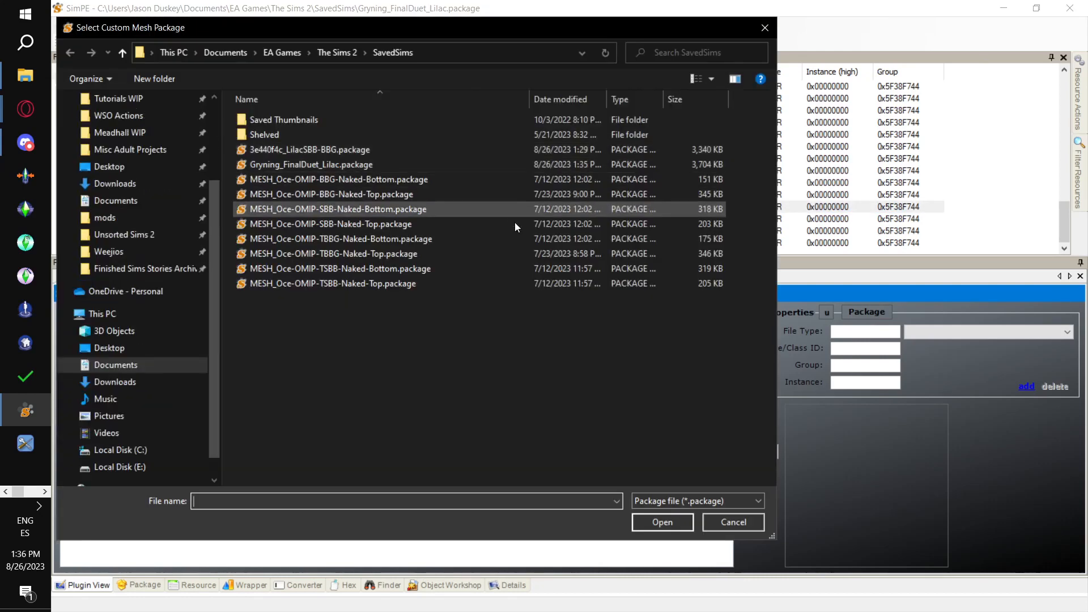
left_click(472, 254)
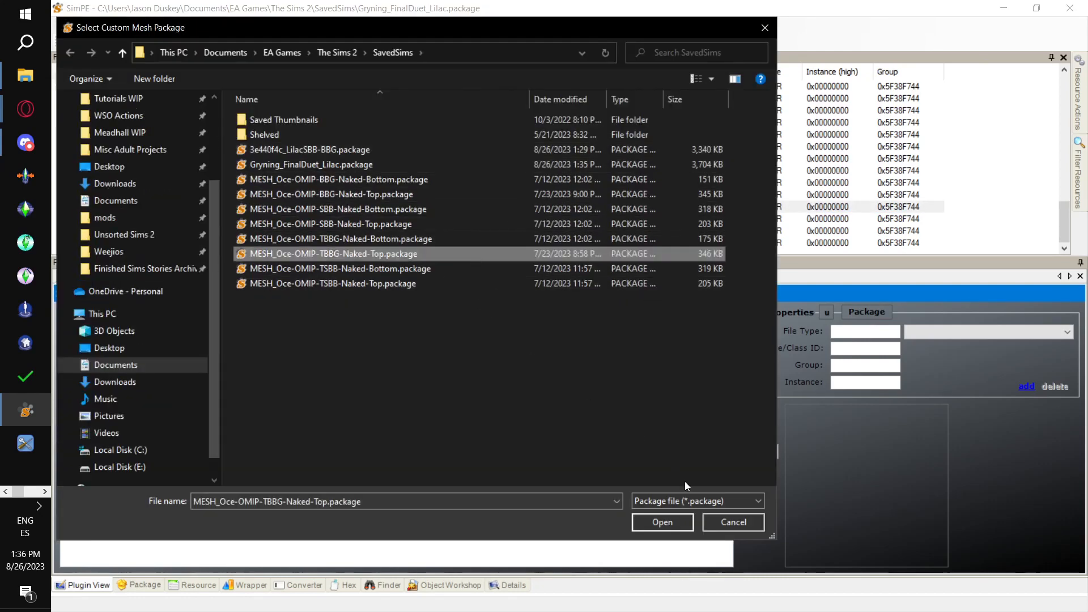
left_click(680, 523)
left_click(680, 363)
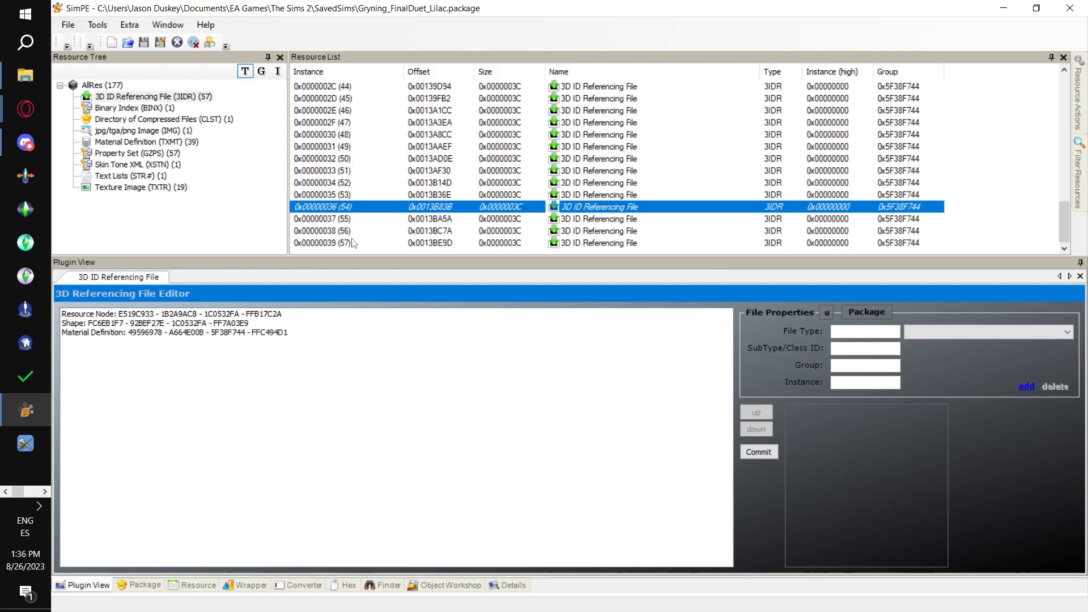
left_click(327, 219)
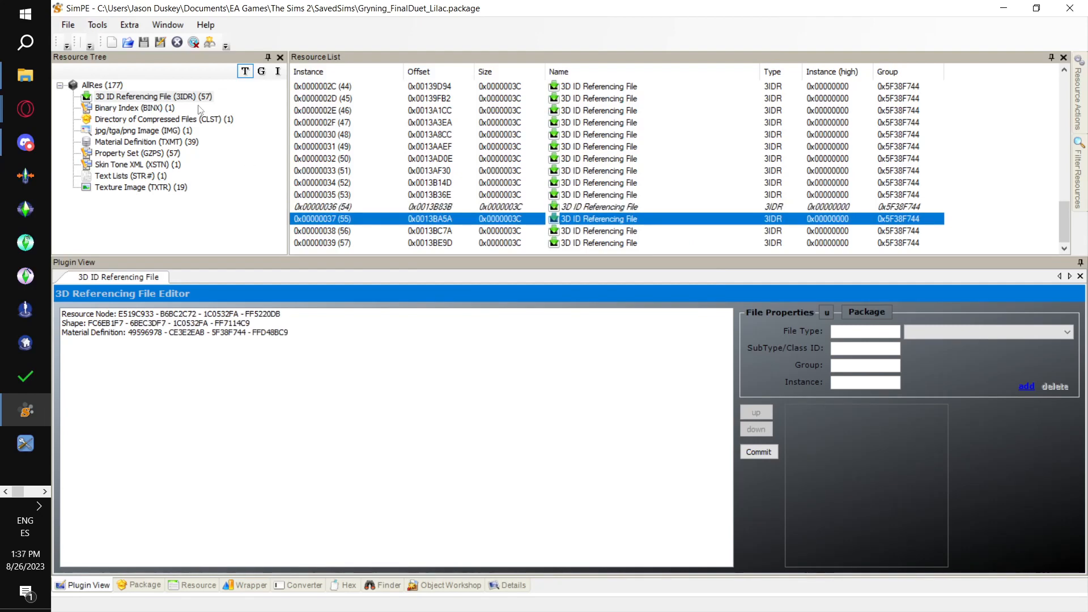
left_click(98, 25)
mouse_move(170, 56)
mouse_move(382, 55)
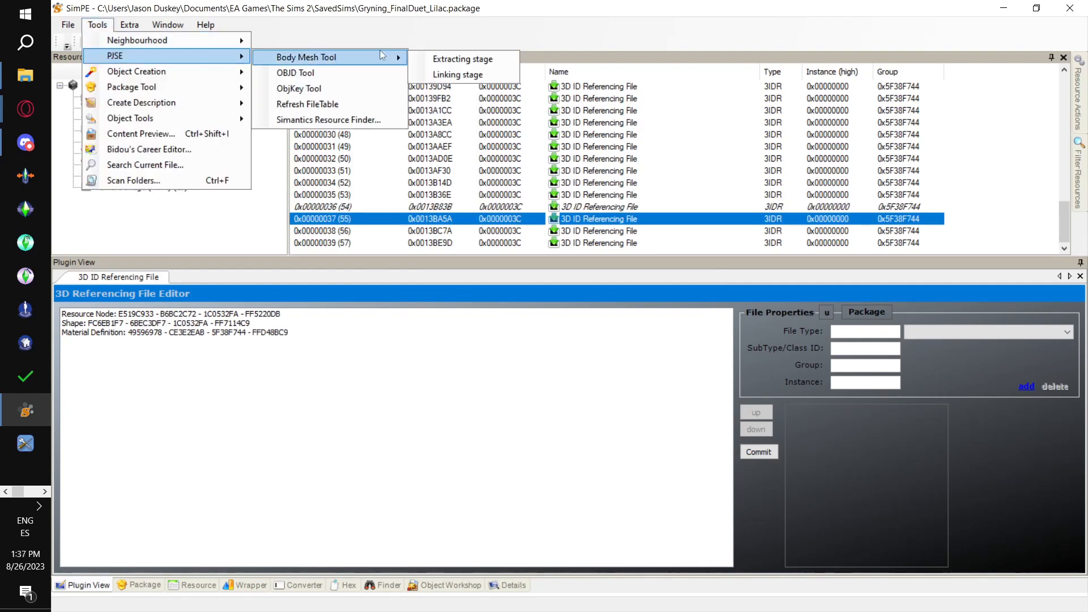
left_click(488, 75)
left_click(624, 370)
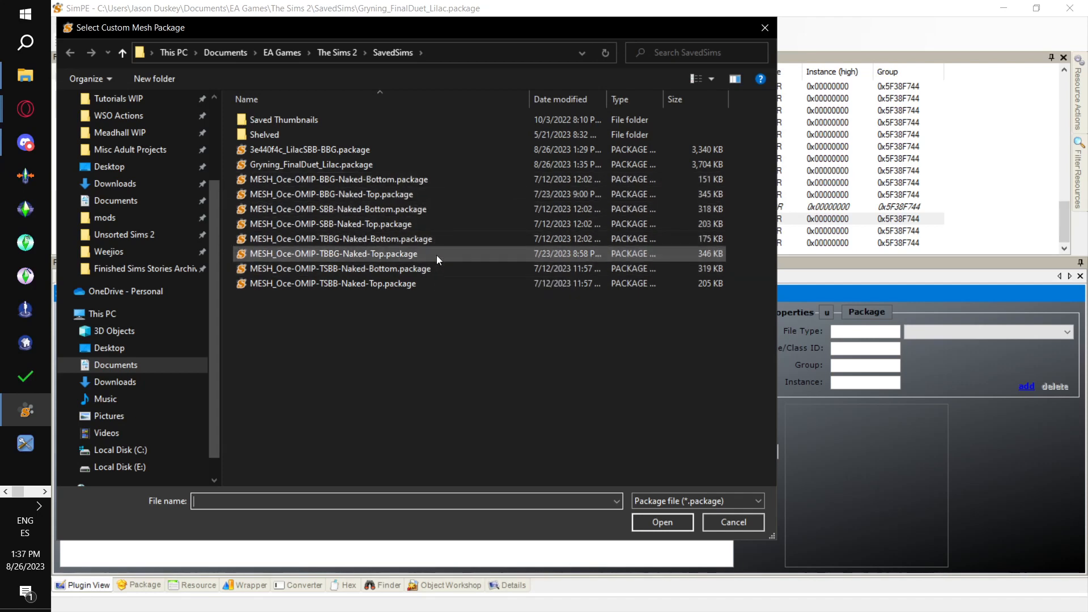
left_click(437, 241)
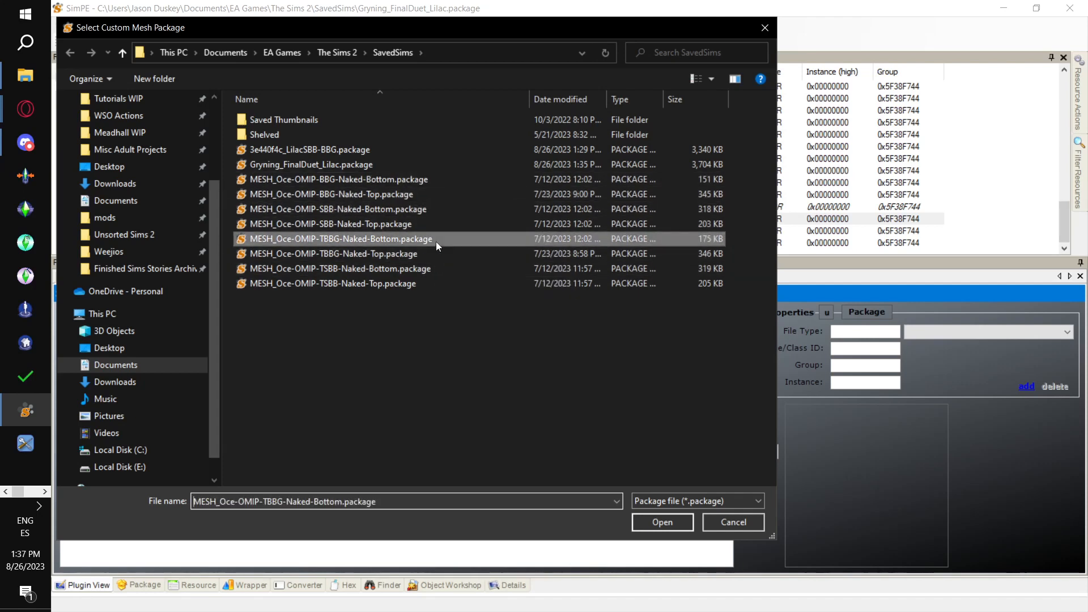
left_click(663, 521)
left_click(681, 365)
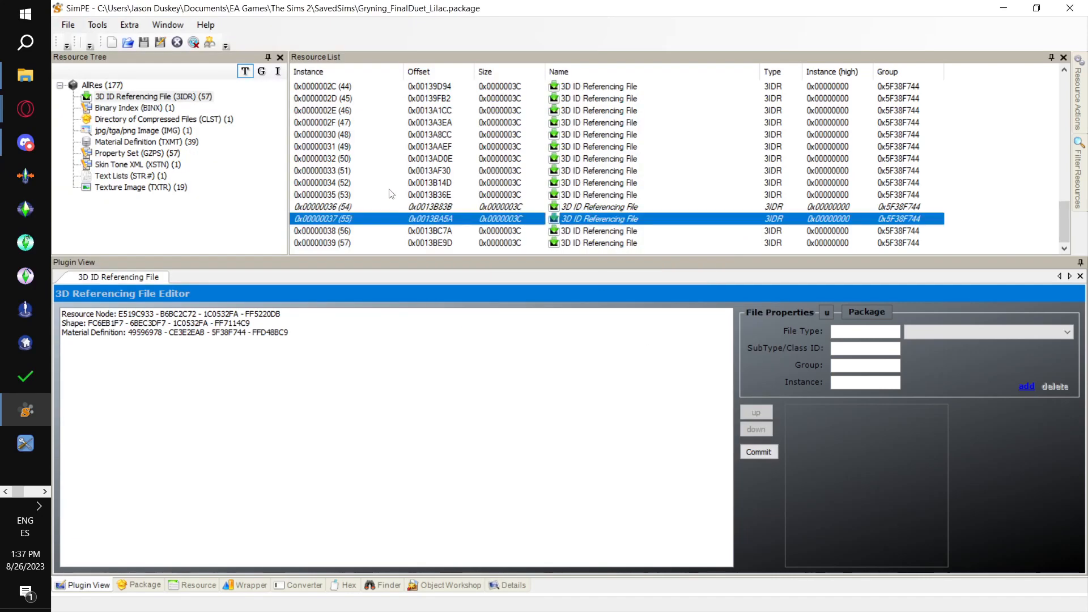
- Save the Gryning_FinalDuet_Lilac package and switch to the Create-a-Sim screen in The Sims 2
left_click(69, 27)
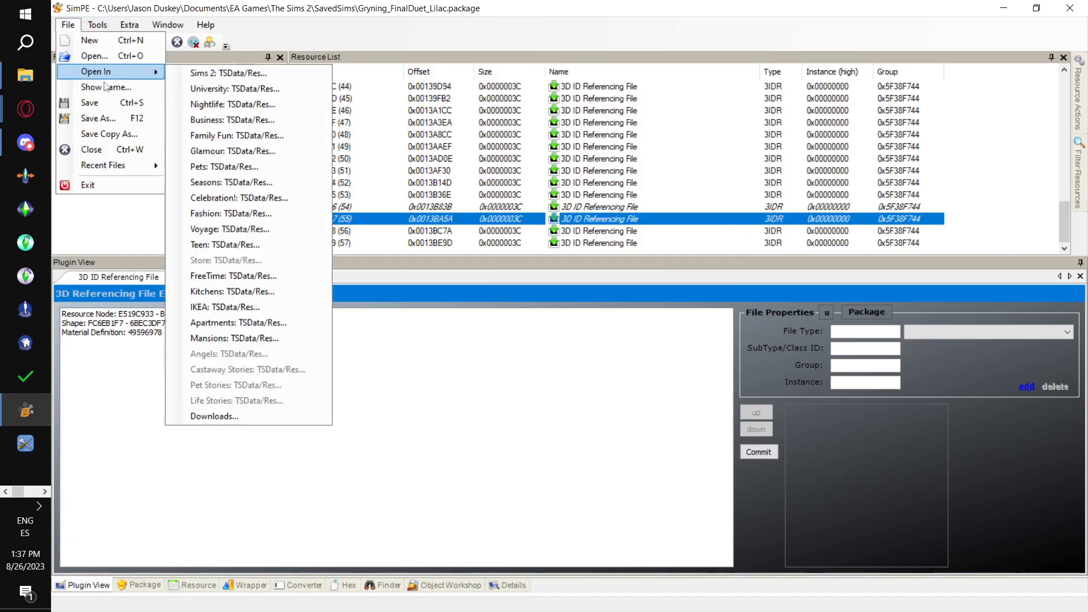
left_click(114, 109)
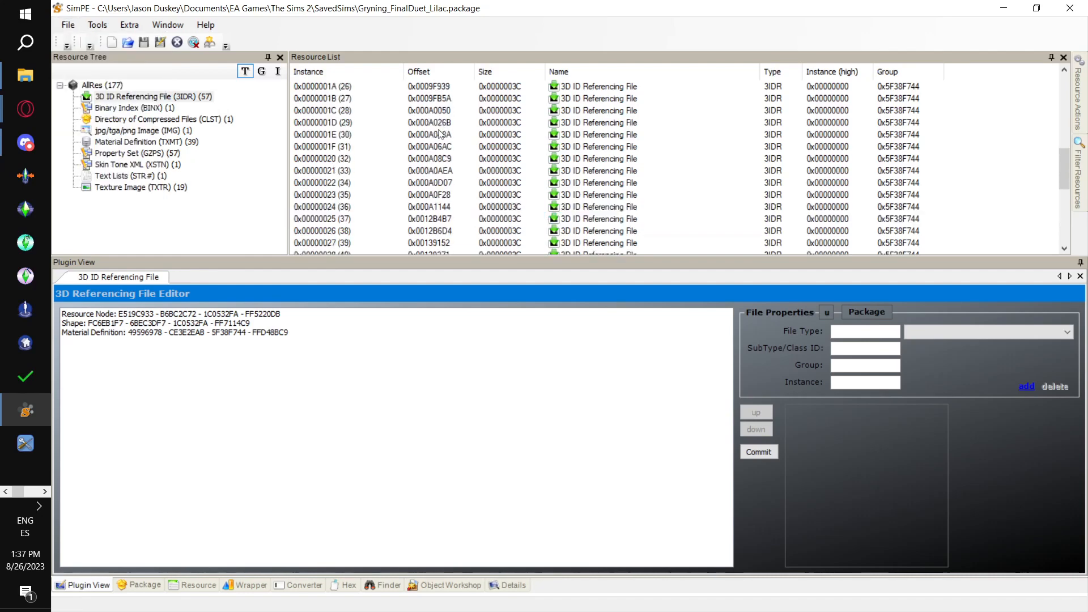
key("alt+Tab")
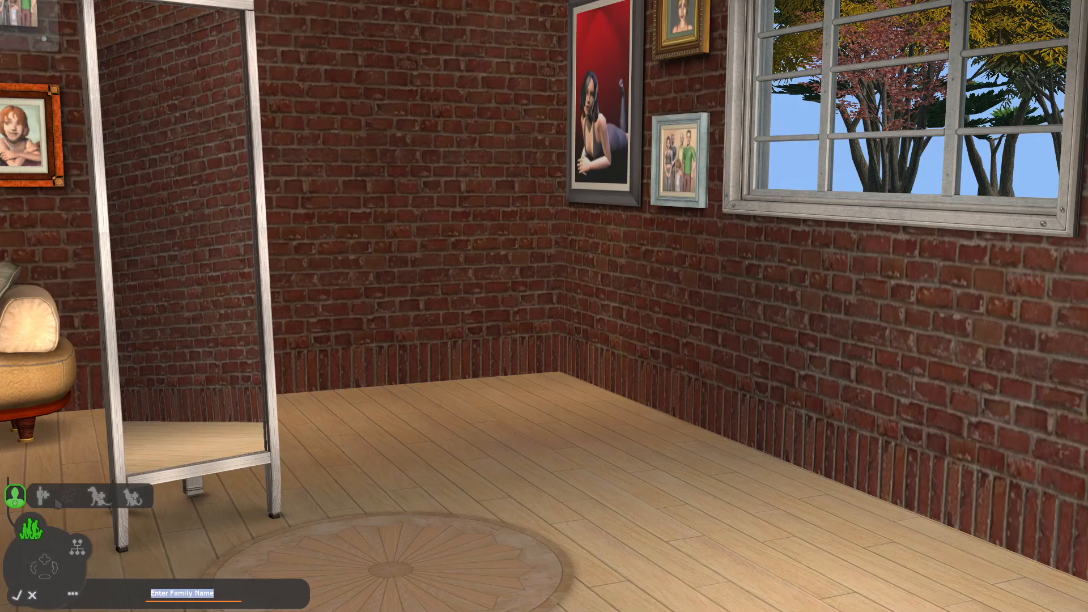
- Create an adult male Sim named Dude with the Grynning Lilac- OMIP SBB/BBG custom skin
left_click(55, 499)
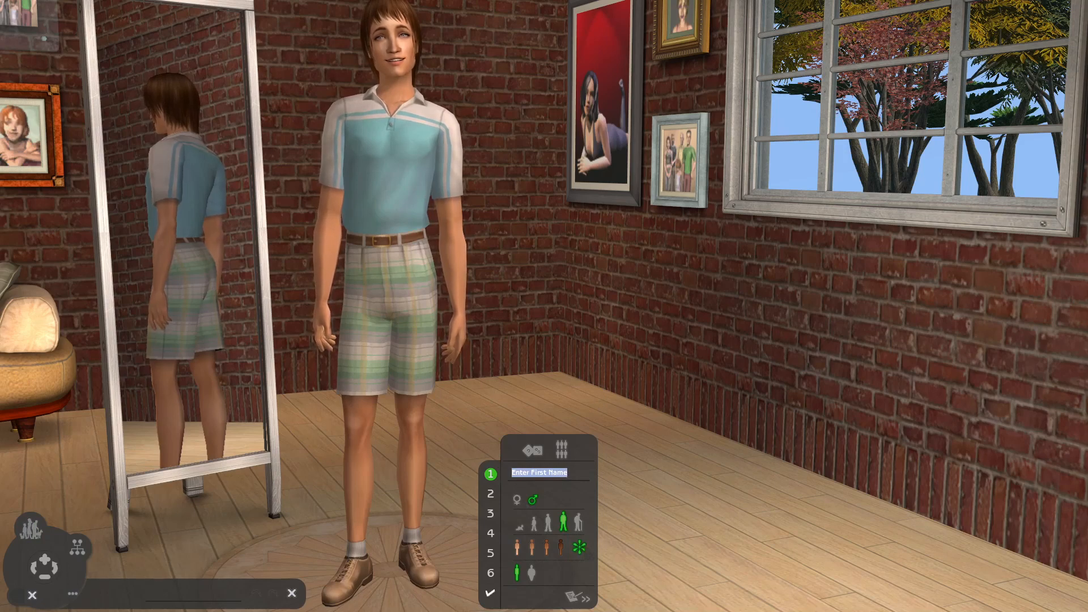
left_click(581, 550)
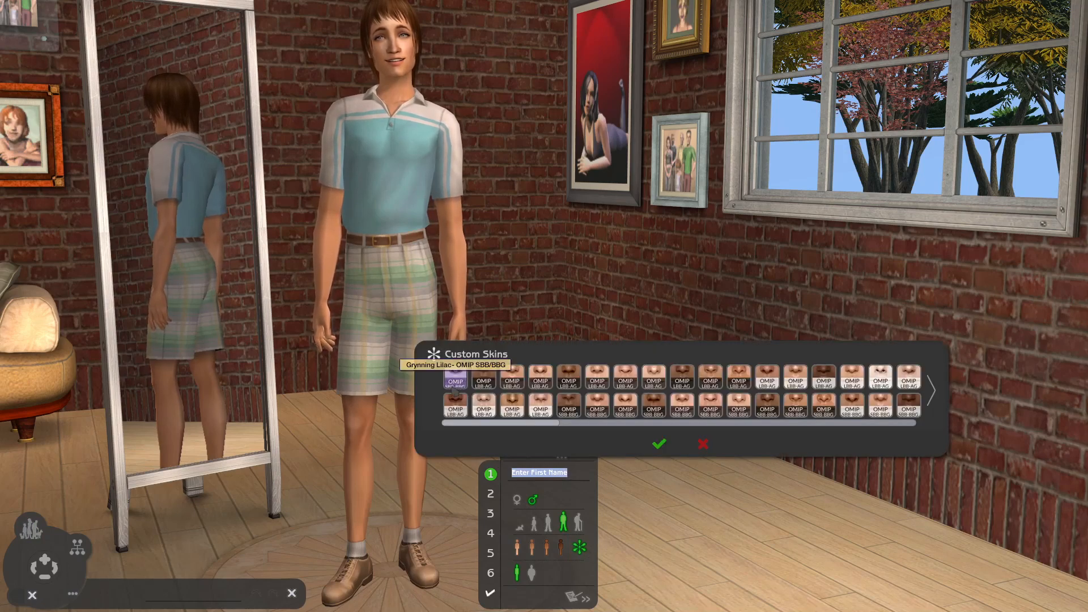
left_click(455, 385)
left_click(658, 447)
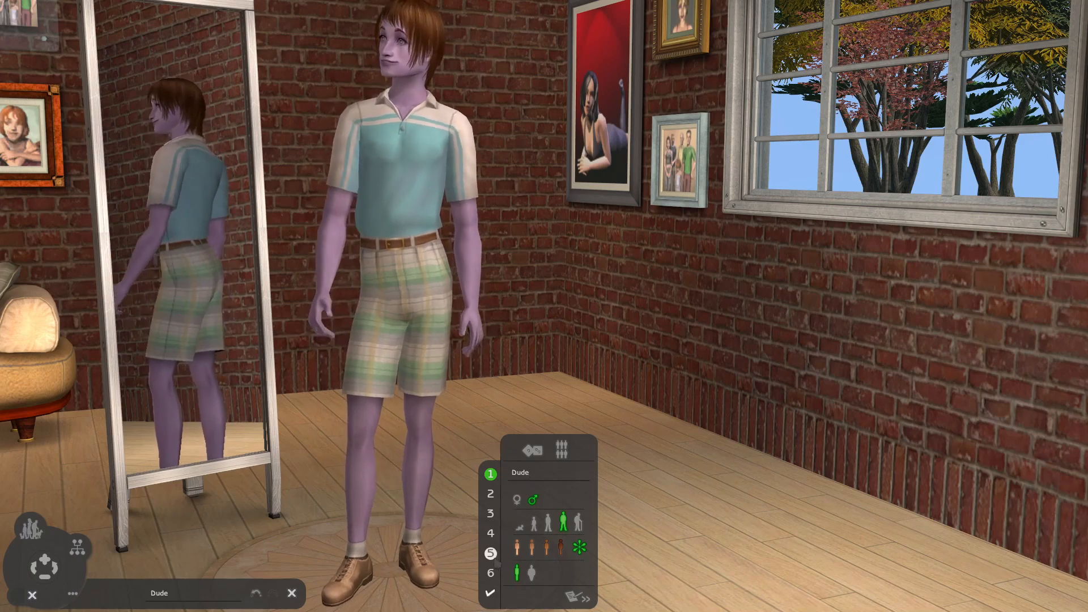
- Give the male Sim the Gemini personality and the Popularity aspiration
left_click(491, 573)
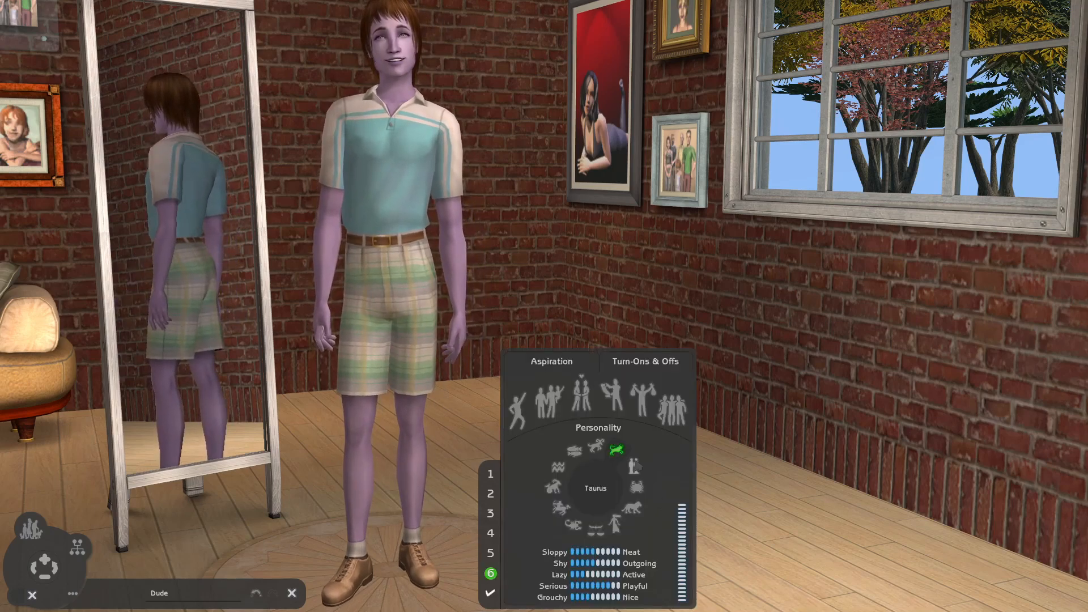
left_click(669, 406)
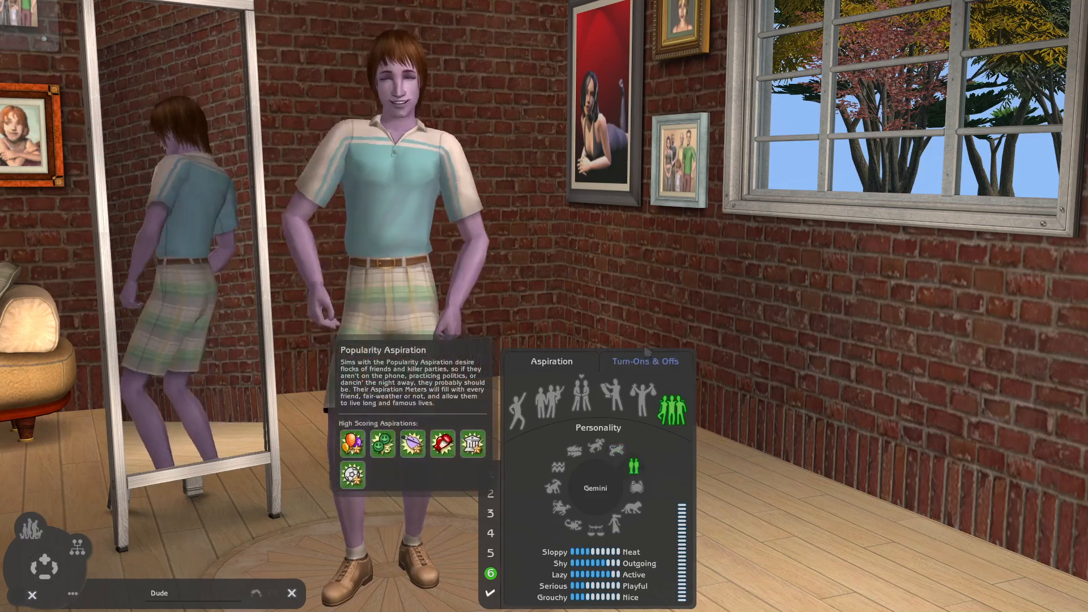
- Choose the crossed-out and red-and-green clothing traits as turn-ons and the yellow trait as turn-off, and accept the male Sim
left_click(646, 363)
left_click(539, 425)
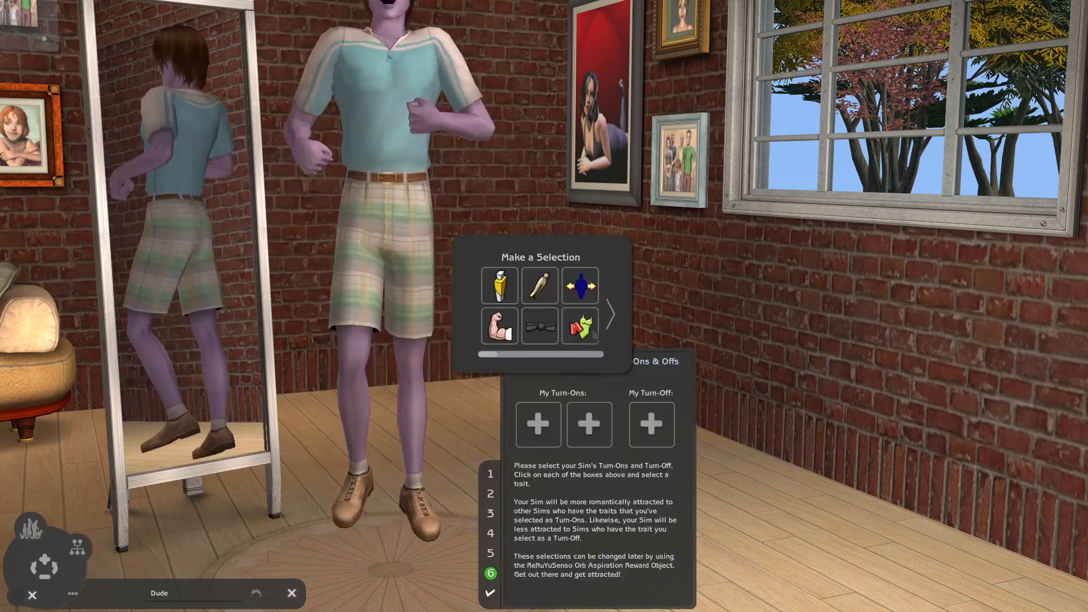
left_click(612, 315)
left_click(612, 315)
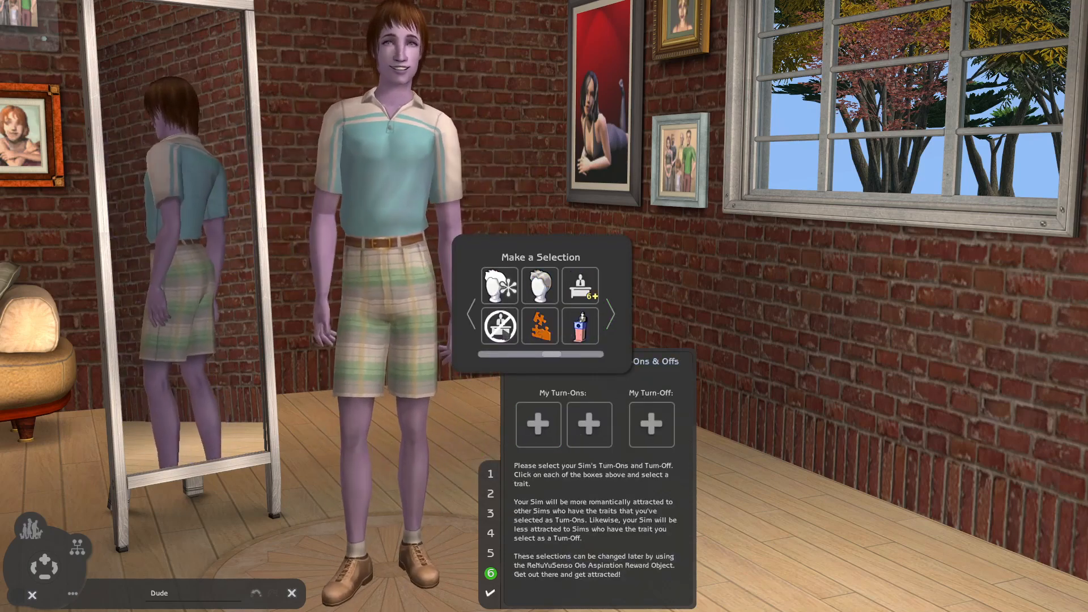
left_click(499, 326)
left_click(589, 426)
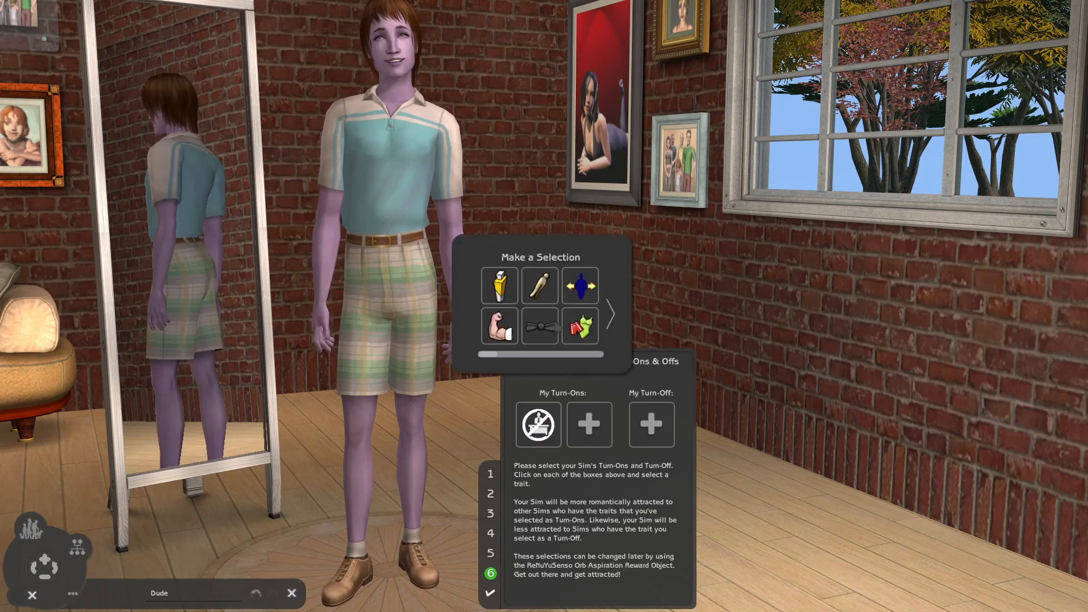
left_click(589, 343)
left_click(651, 424)
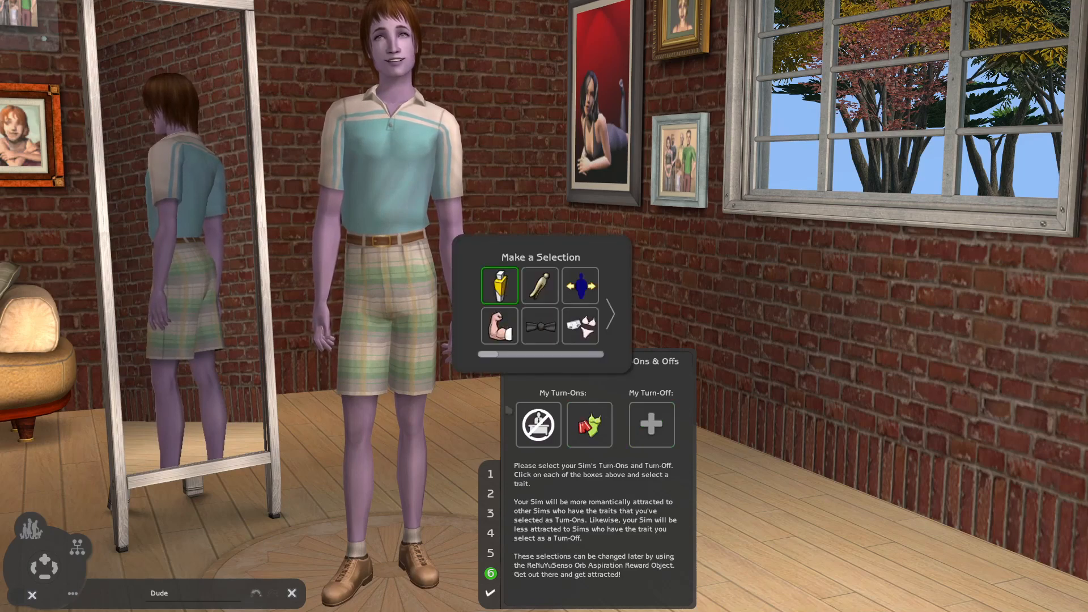
left_click(499, 285)
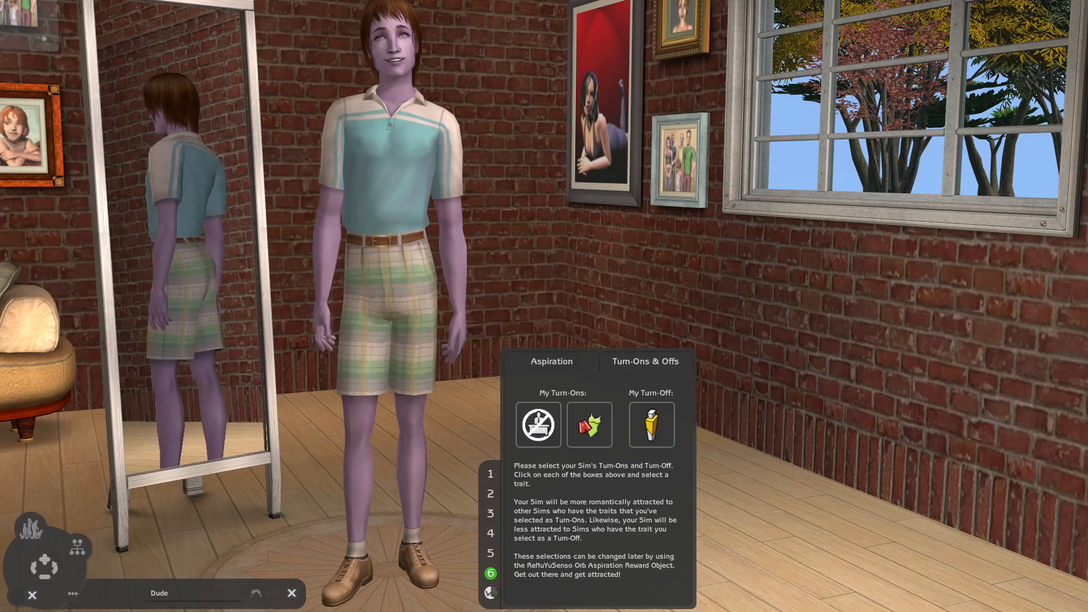
left_click(490, 593)
- Add an adult female Sim to the family and apply the lilac OMIP SBB/BBG custom skin
left_click(13, 470)
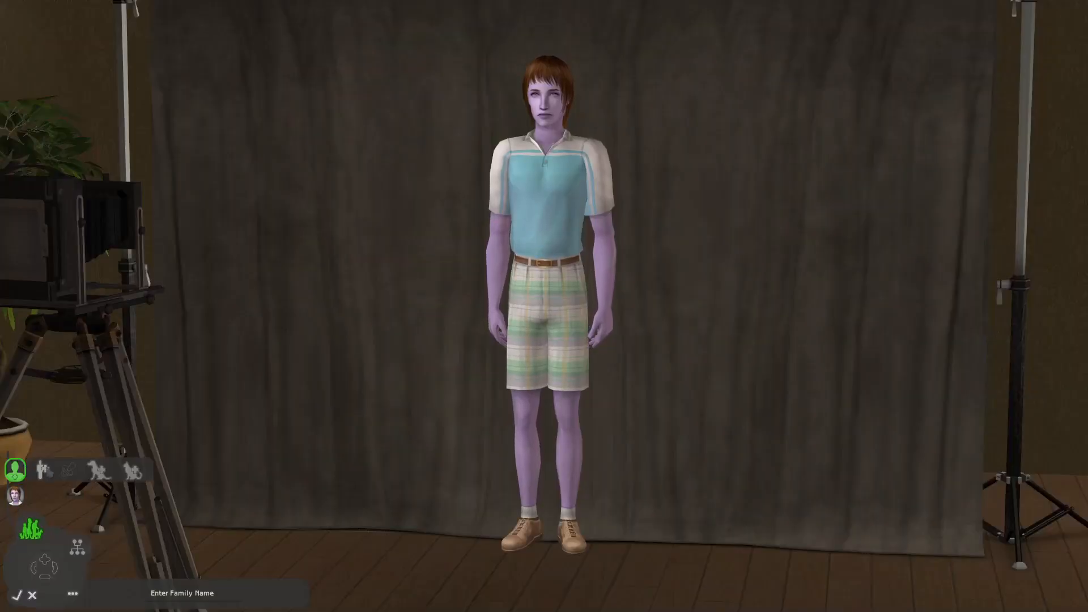
left_click(44, 470)
left_click(581, 548)
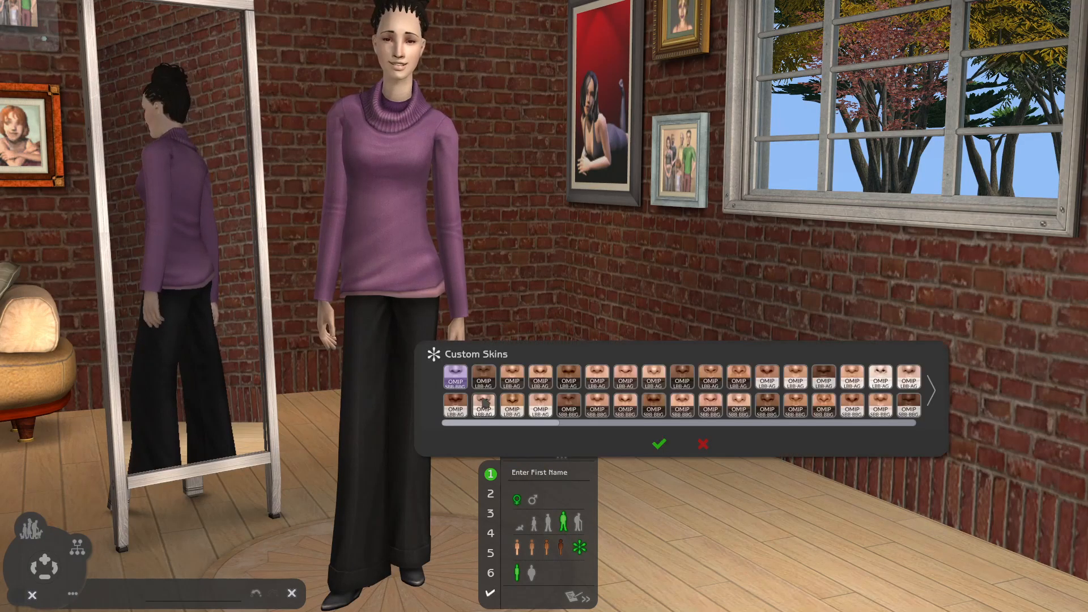
left_click(460, 374)
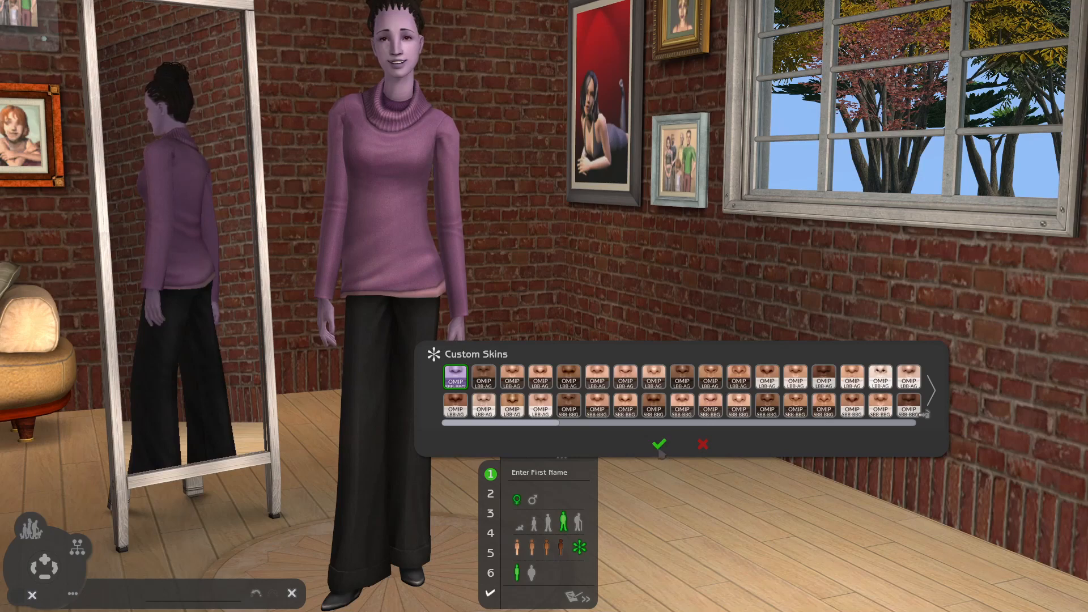
left_click(660, 445)
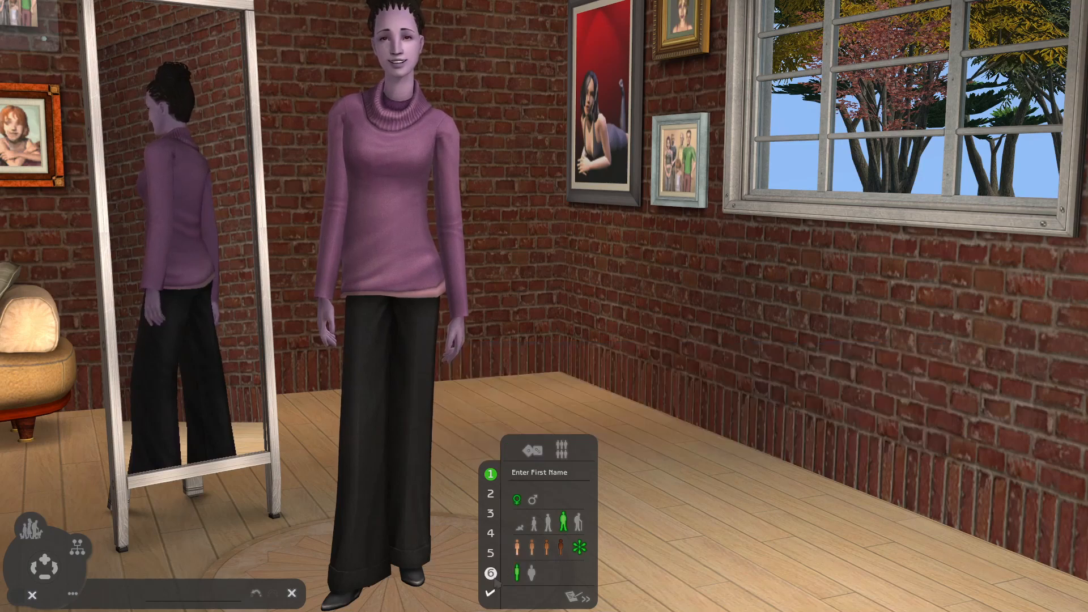
- Give the female Sim the Gemini personality and the Popularity aspiration
left_click(490, 574)
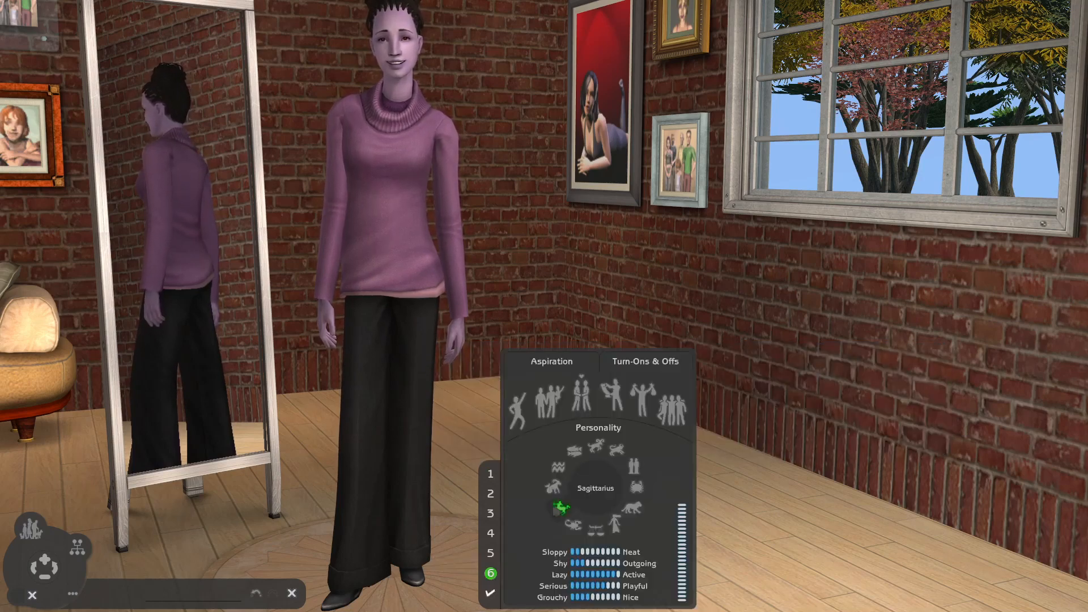
left_click(636, 467)
left_click(673, 410)
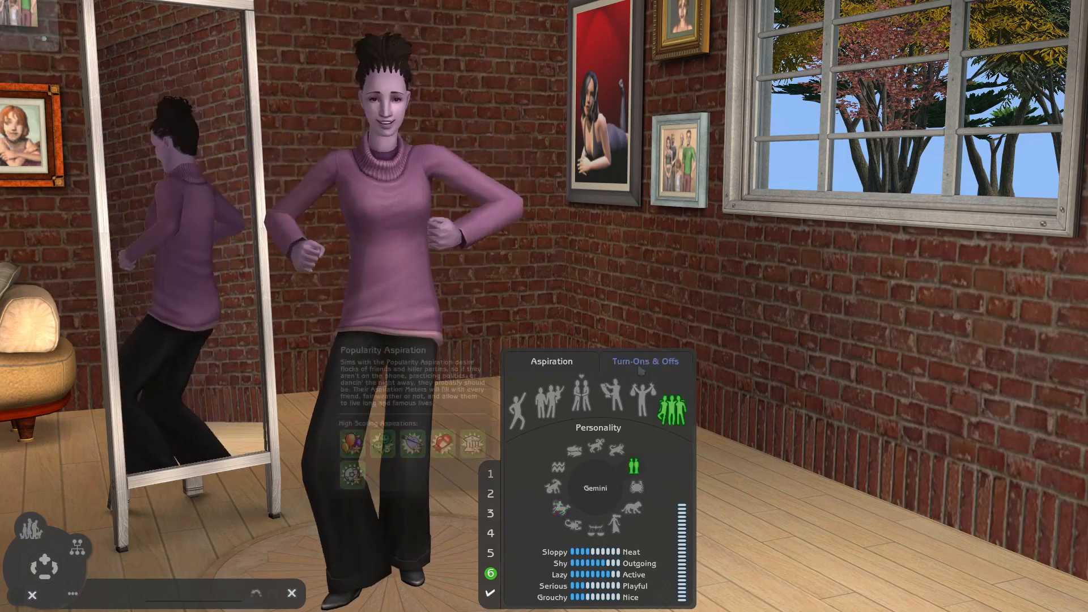
- Choose the crossed-out and asterisk-marked hair traits as the female Sim's turn-ons and the yellow trait as her turn-off
left_click(646, 362)
left_click(537, 443)
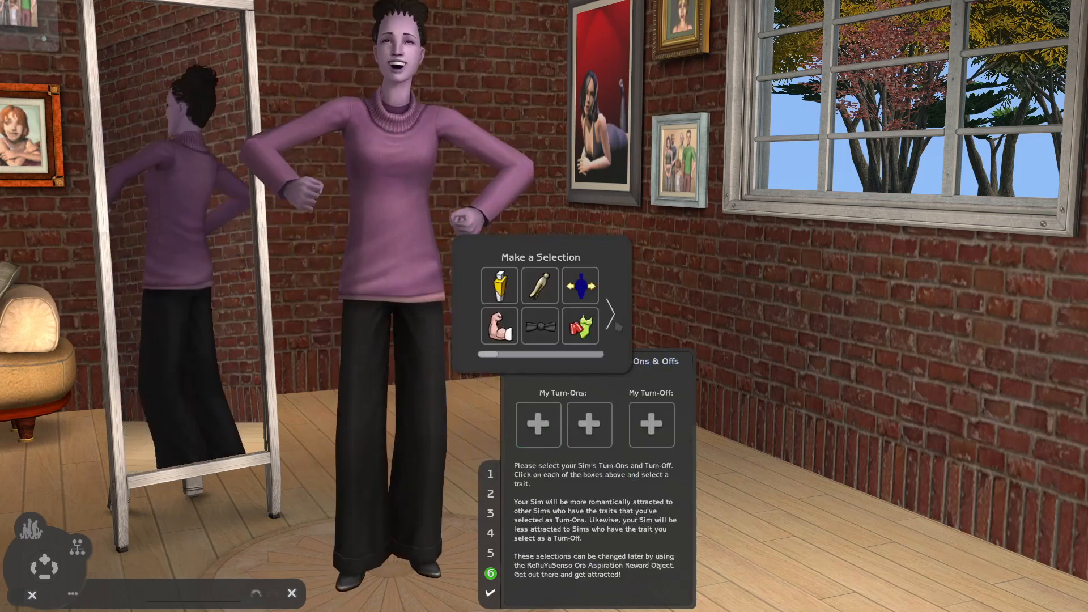
left_click(608, 322)
left_click(499, 326)
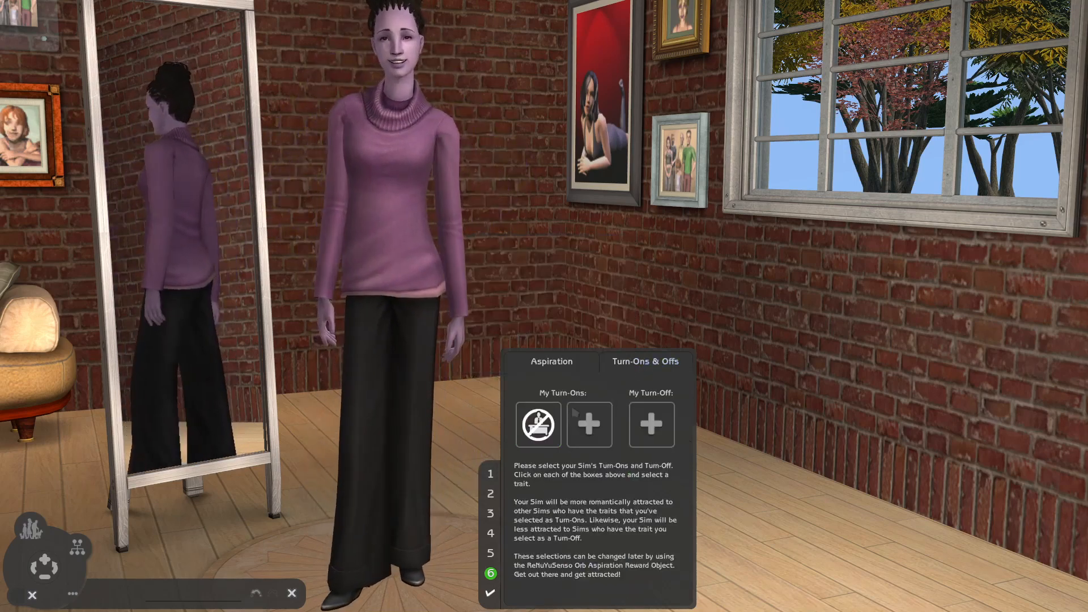
left_click(587, 443)
left_click(611, 318)
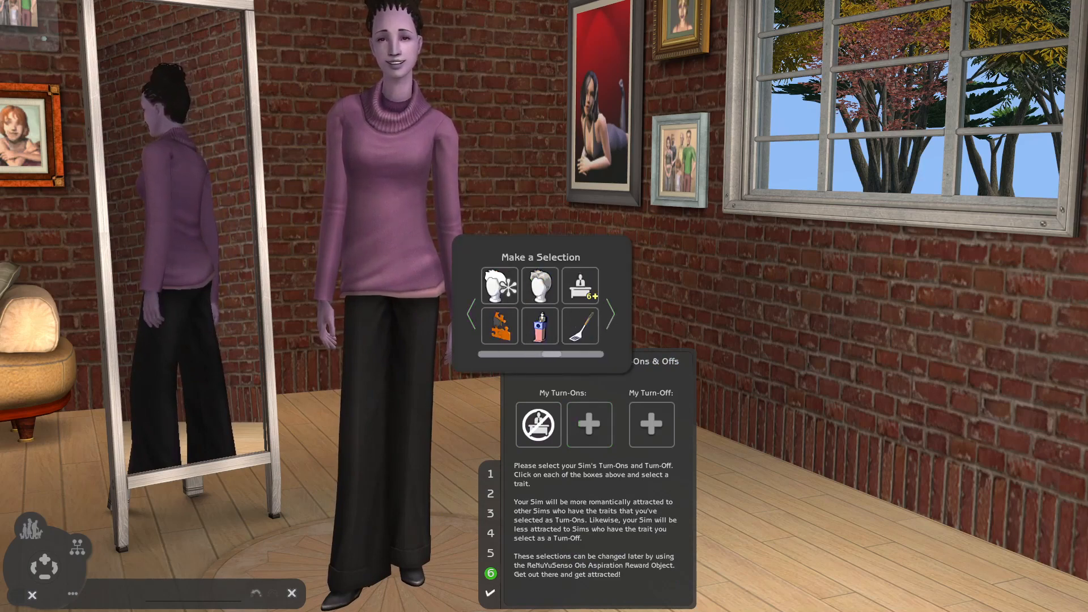
left_click(516, 299)
left_click(651, 433)
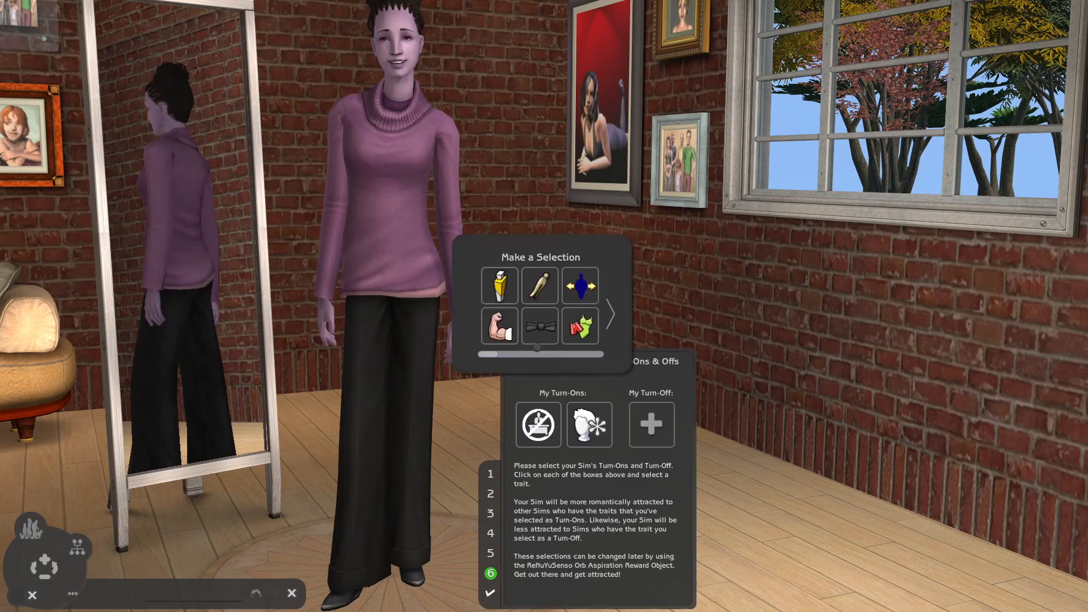
left_click(501, 294)
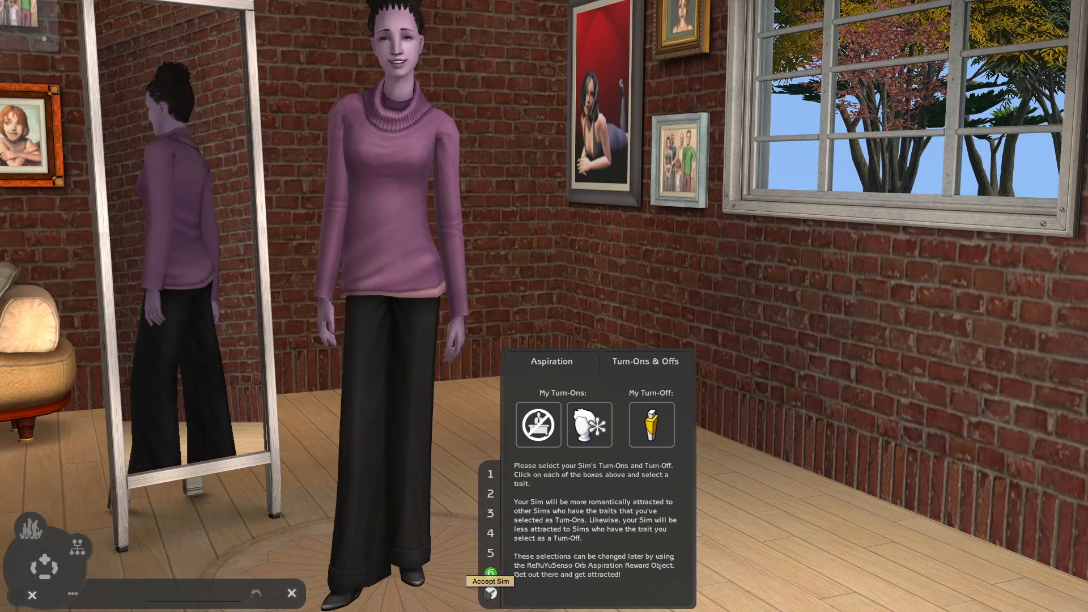
- Try to accept the female Sim and enter Chick as her first name
left_click(491, 593)
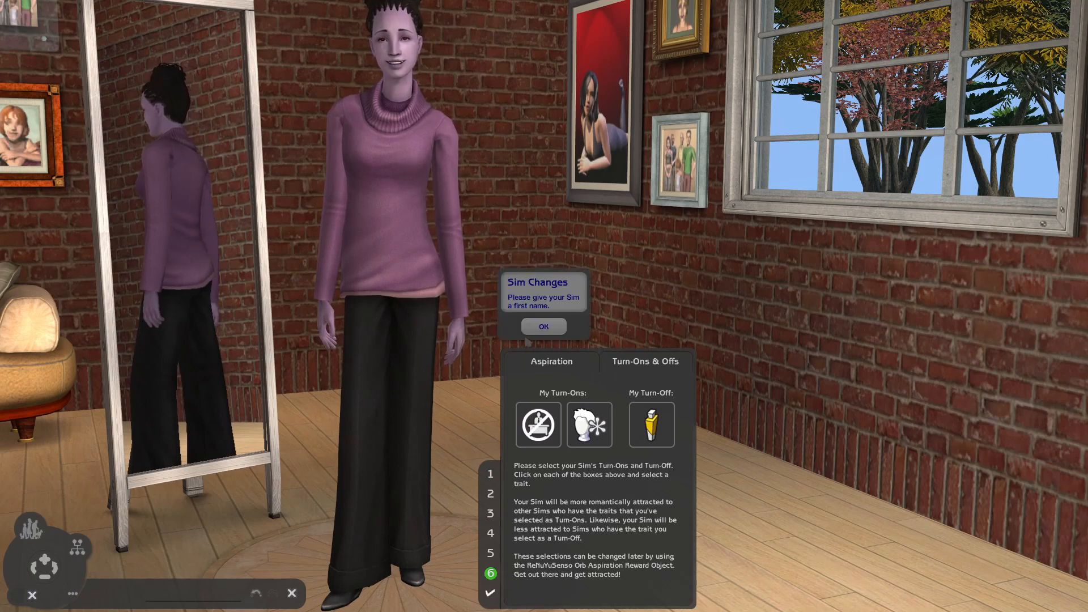
left_click(547, 330)
key("BackSpace")
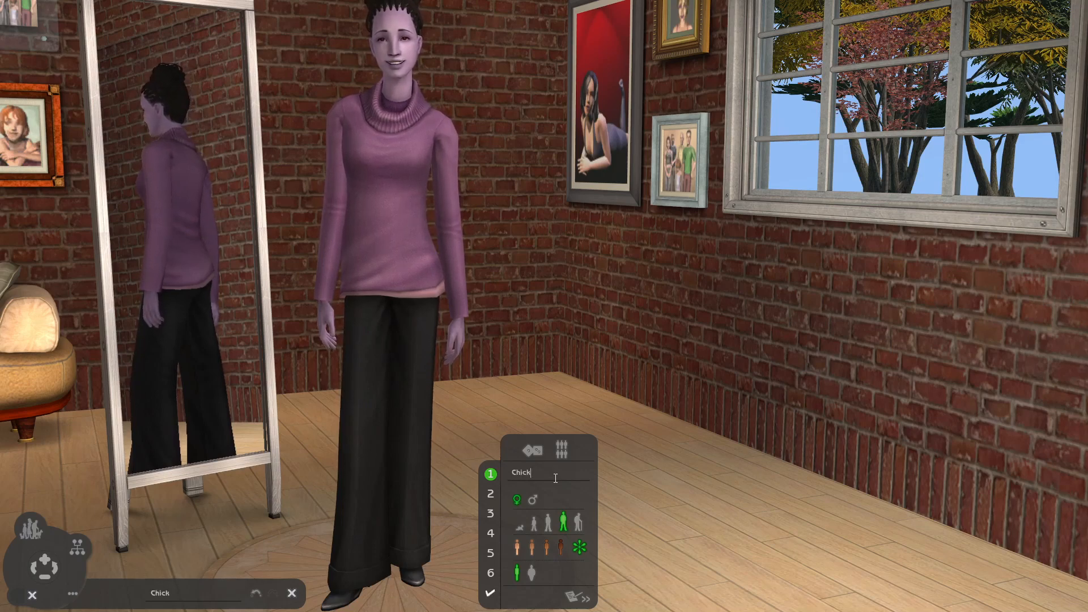
- Accept the adult female Sim and add a teenage female Sim with the lilac OMIP SBB/BBG custom skin
left_click(491, 593)
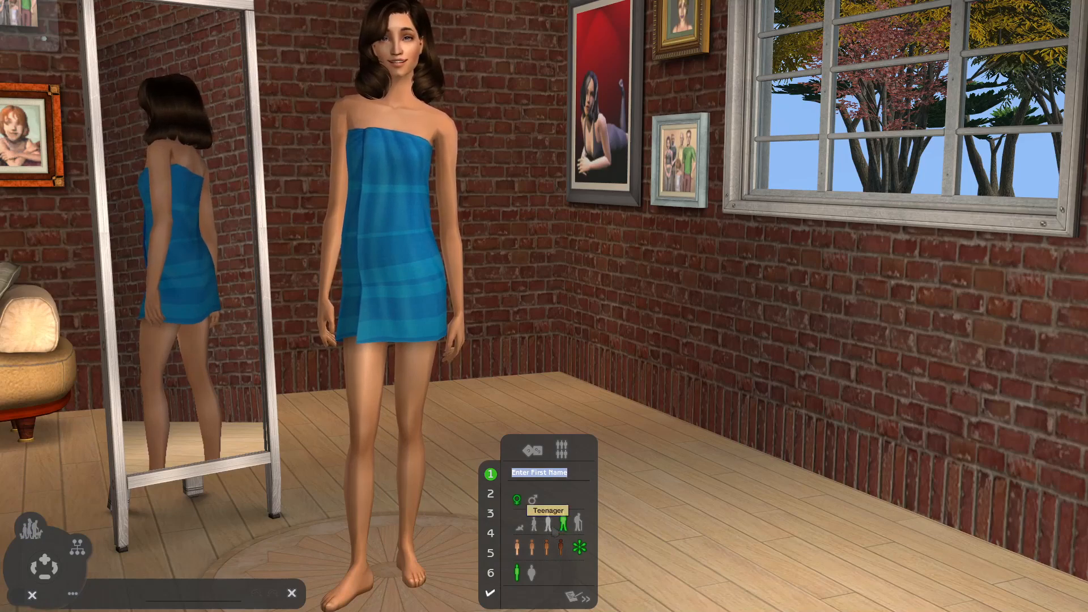
left_click(548, 523)
left_click(580, 547)
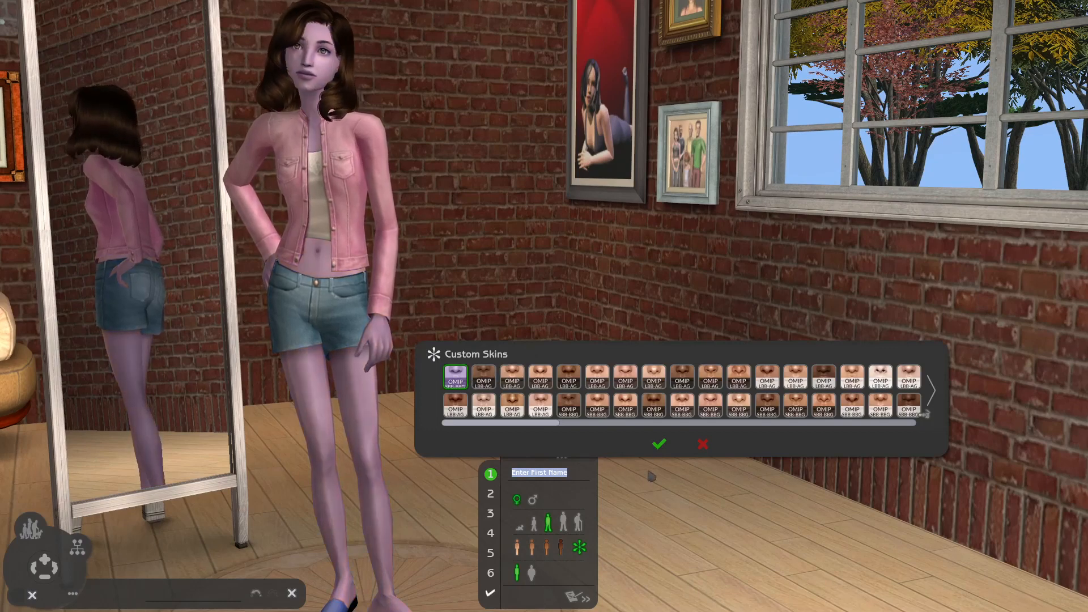
left_click(658, 448)
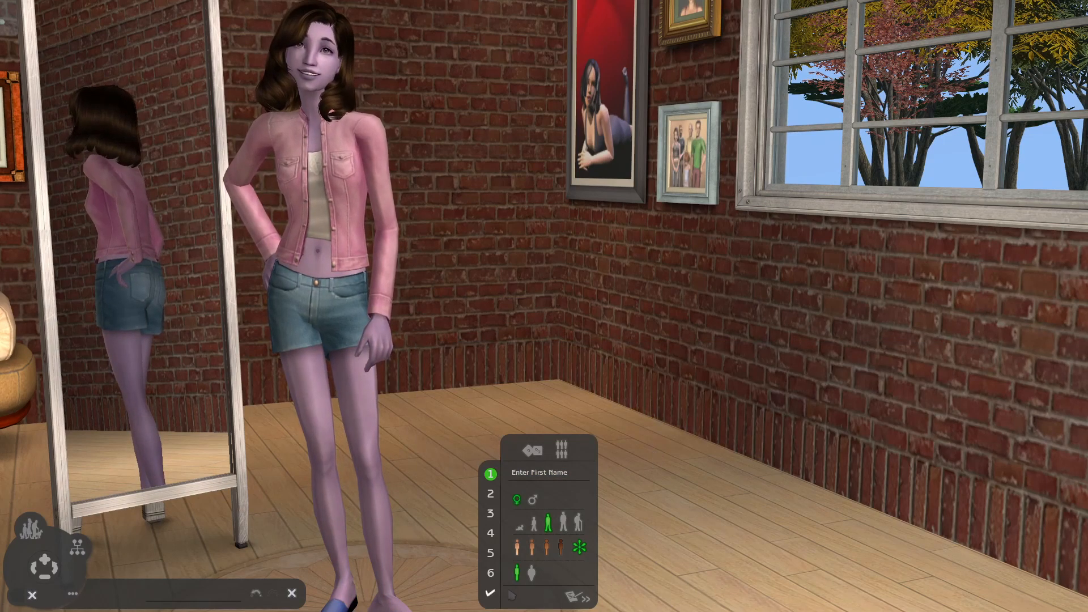
- Give the teenage female Sim the Gemini personality and the Popularity aspiration
left_click(491, 593)
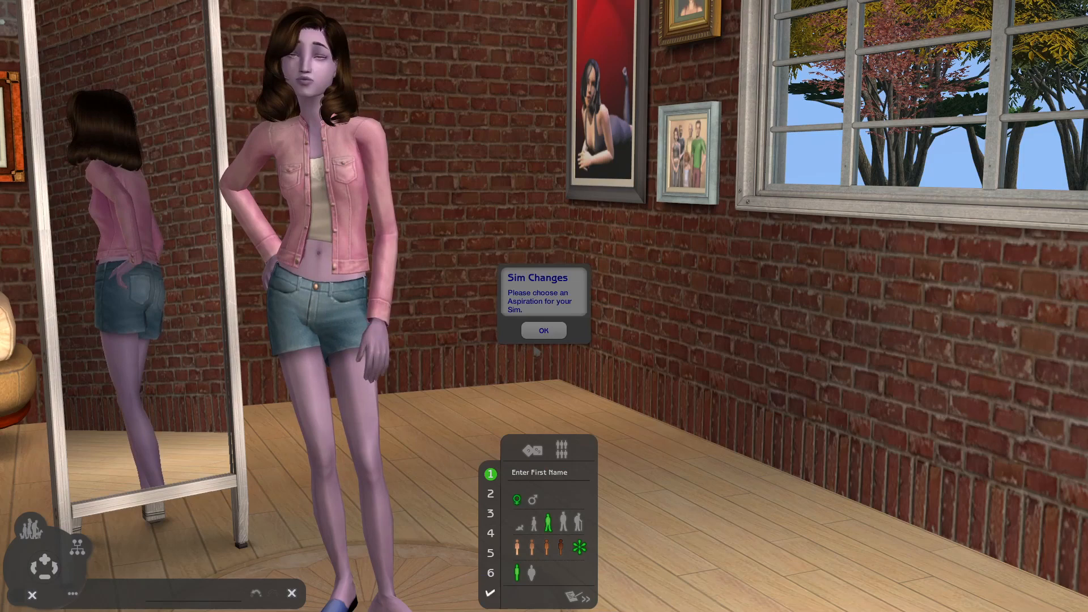
left_click(544, 330)
left_click(635, 466)
- Choose the crossed-out white symbol and the yellow bottle as the teenage girl's turn-ons and the underwear trait as her turn-off
left_click(646, 363)
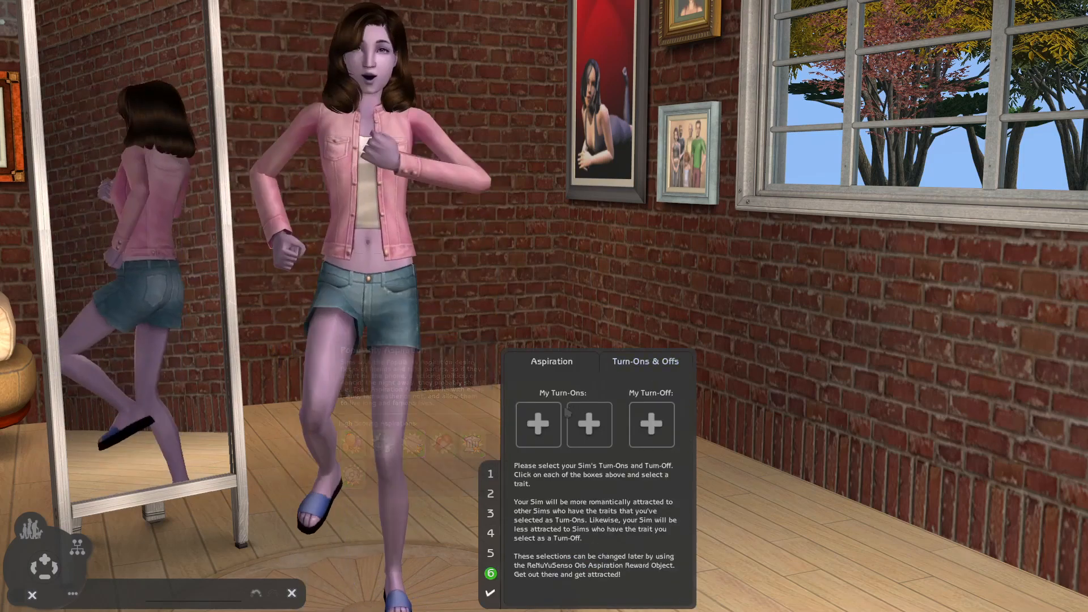
left_click(569, 414)
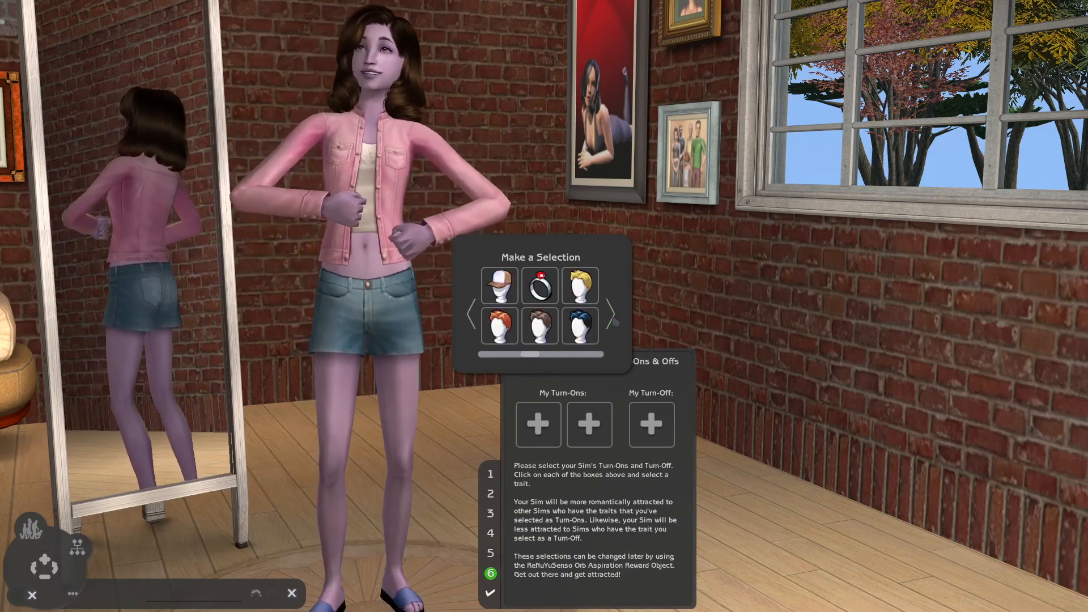
left_click(614, 321)
left_click(499, 325)
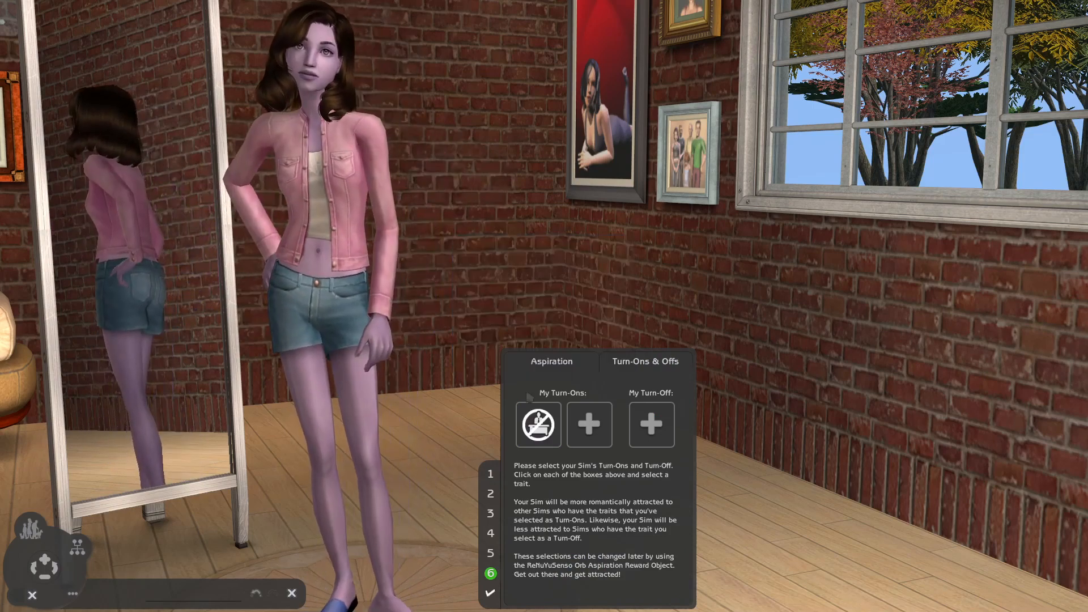
left_click(589, 431)
left_click(500, 286)
left_click(658, 425)
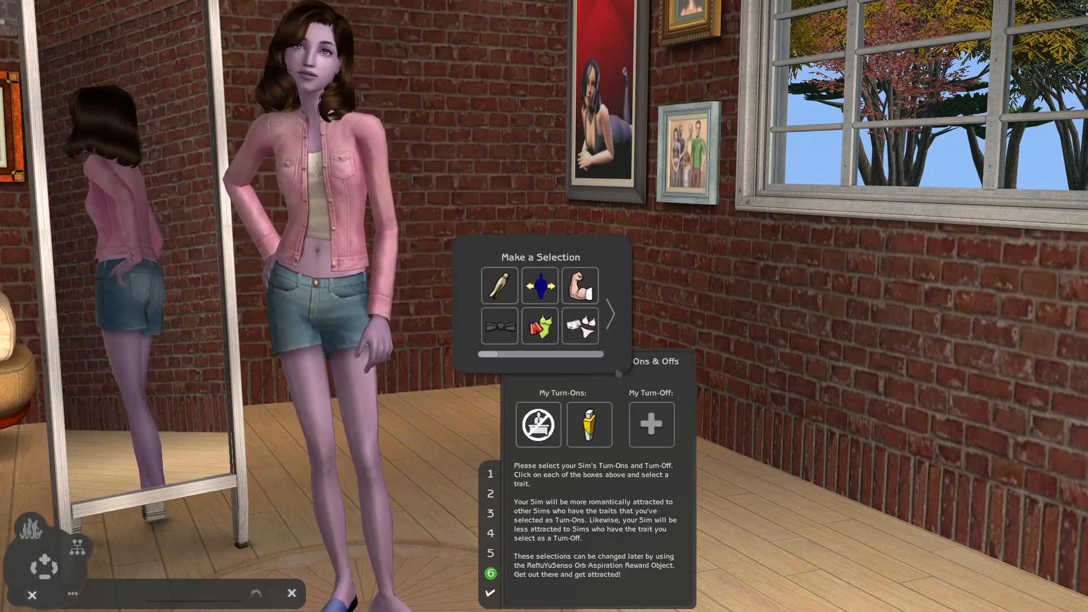
left_click(578, 328)
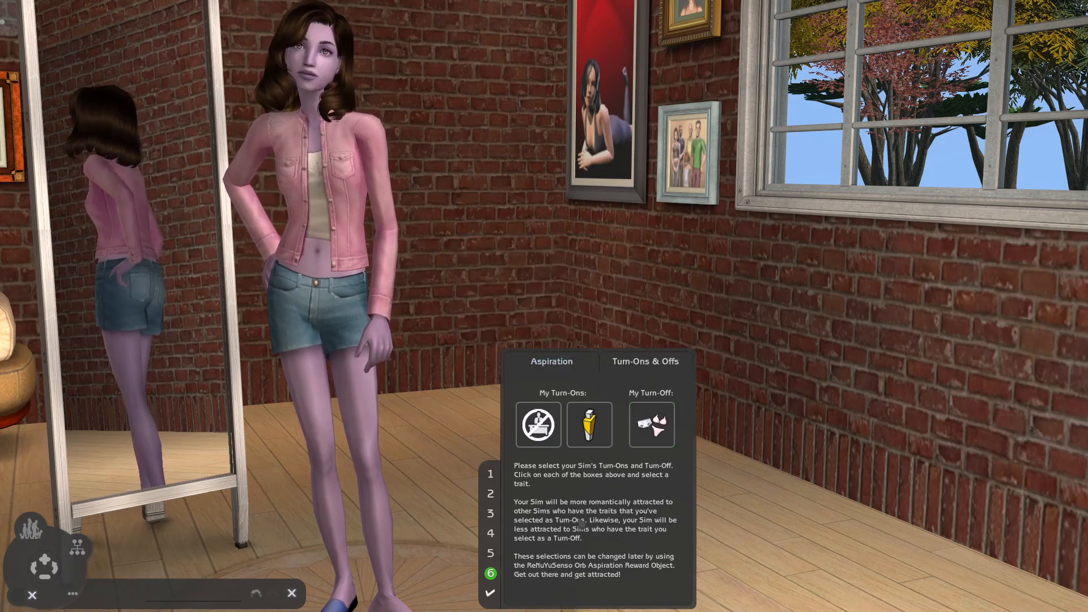
- Enter Girl as the teenage female Sim's first name and accept her into the family
left_click(491, 593)
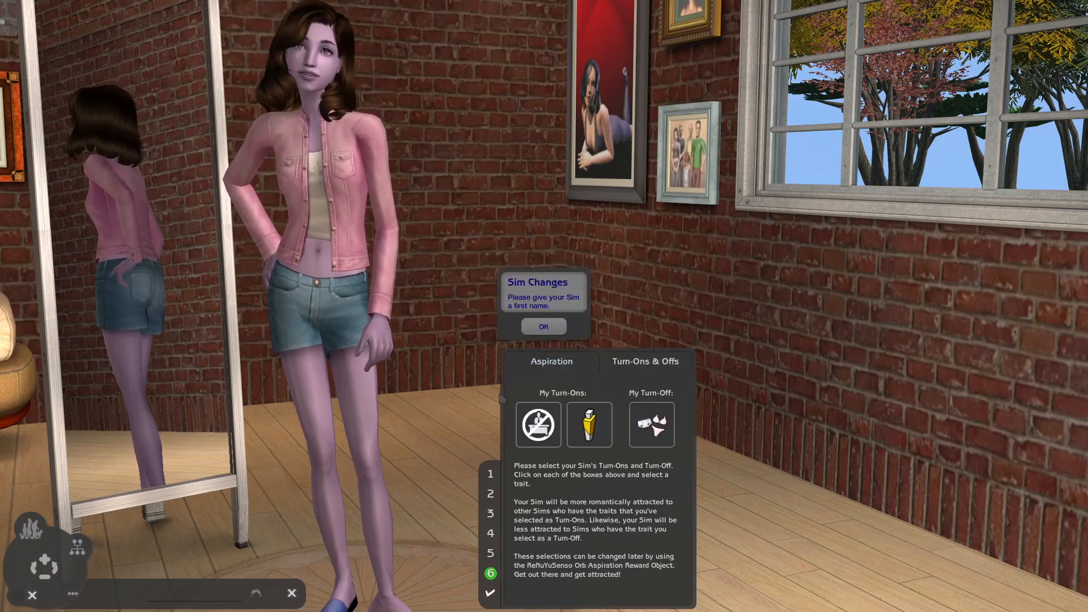
left_click(543, 326)
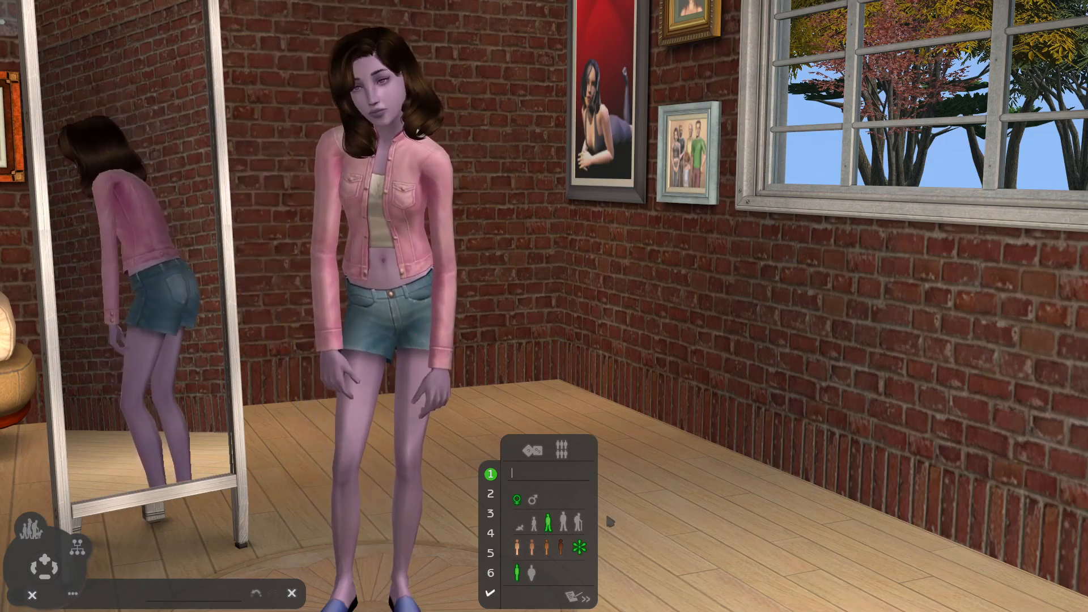
type("Girl")
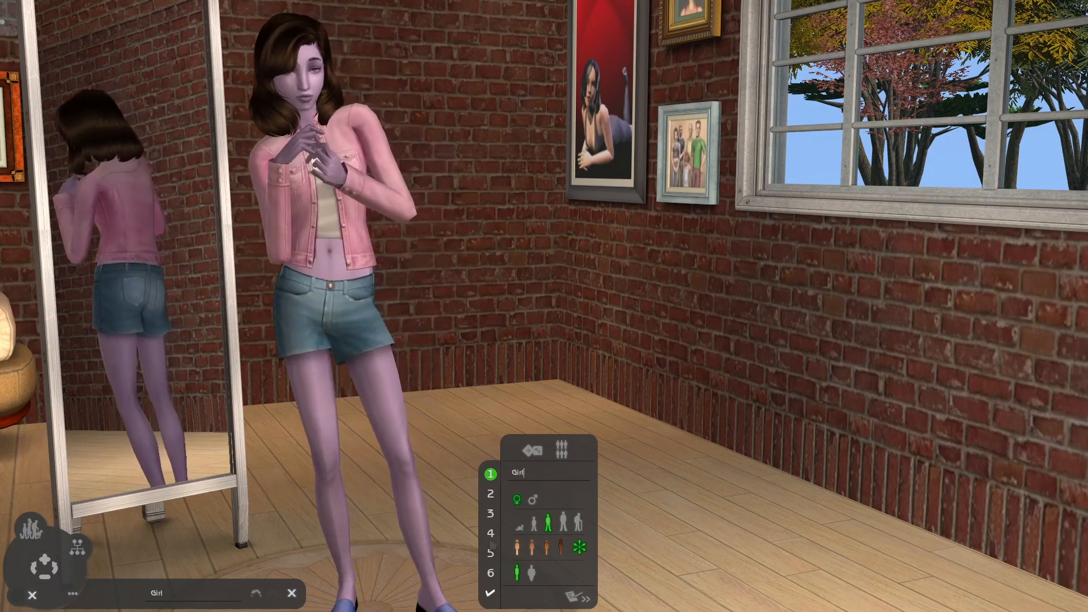
left_click(491, 593)
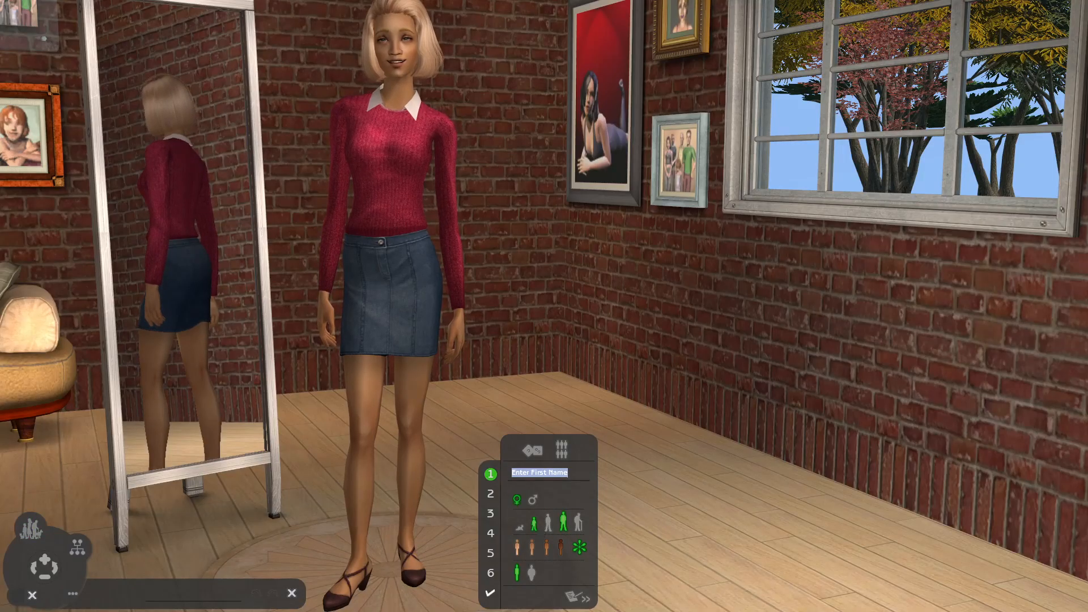
- Add a teenage male Sim to the family and apply the lilac OMIP SBB/BBG custom skin
left_click(534, 523)
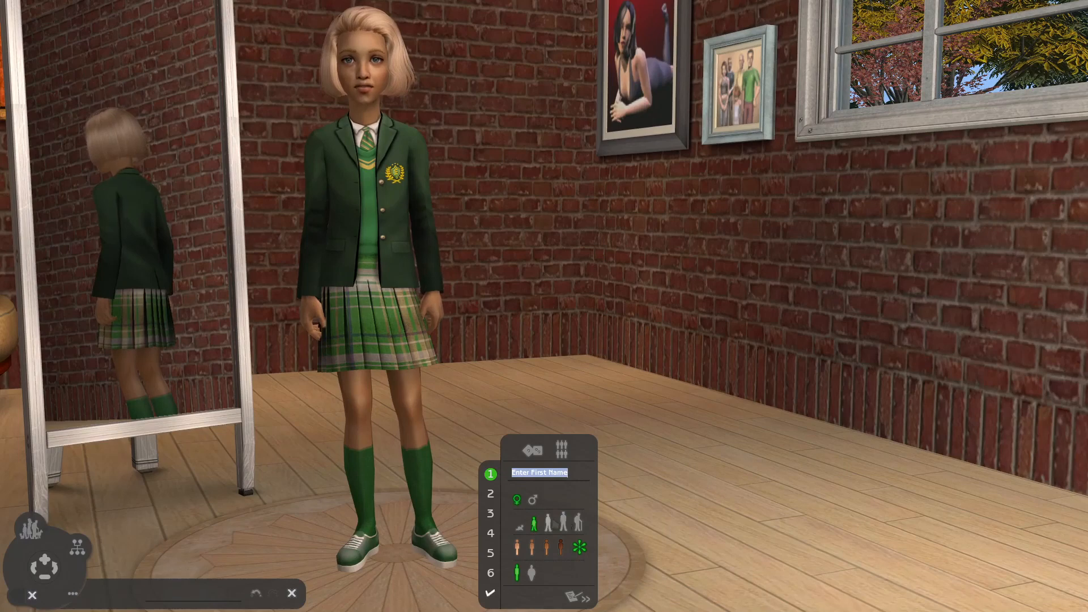
left_click(548, 523)
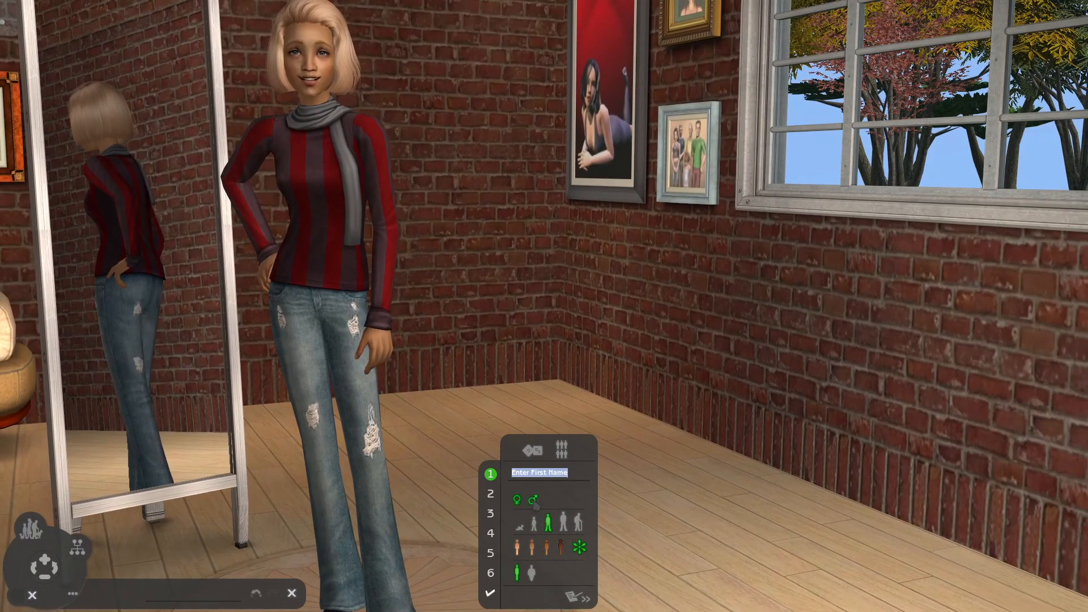
left_click(533, 501)
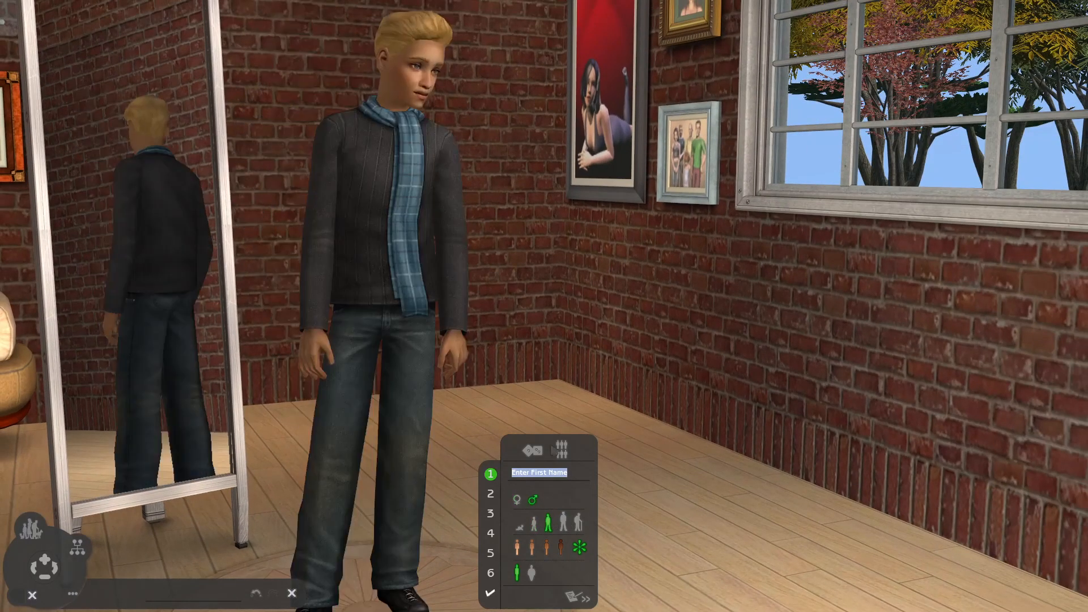
left_click(582, 549)
left_click(461, 385)
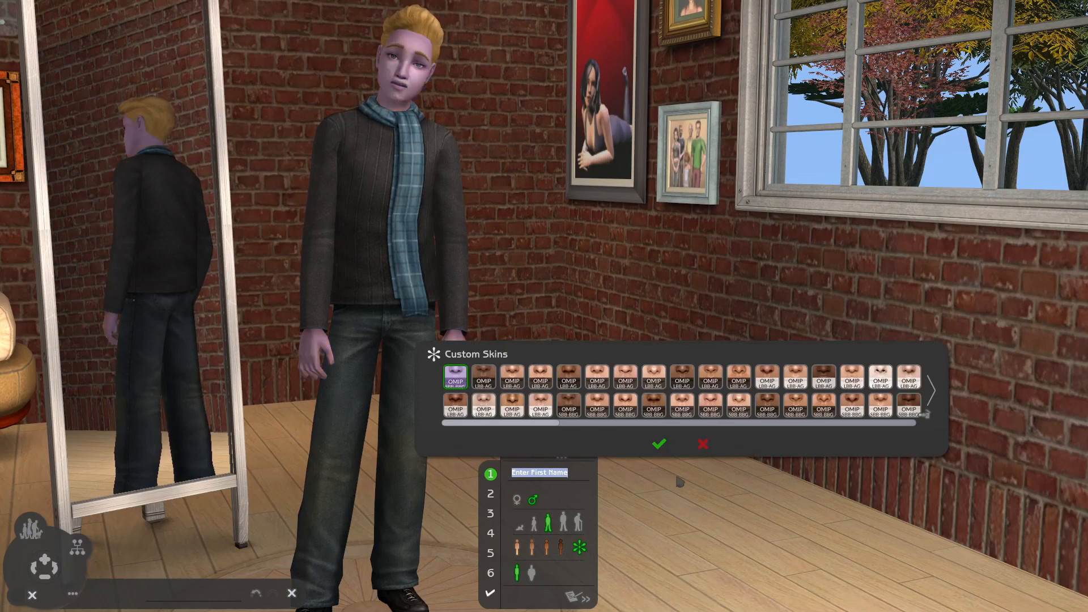
left_click(656, 444)
- Give the teenage male Sim the Gemini personality and the Popularity aspiration
left_click(491, 573)
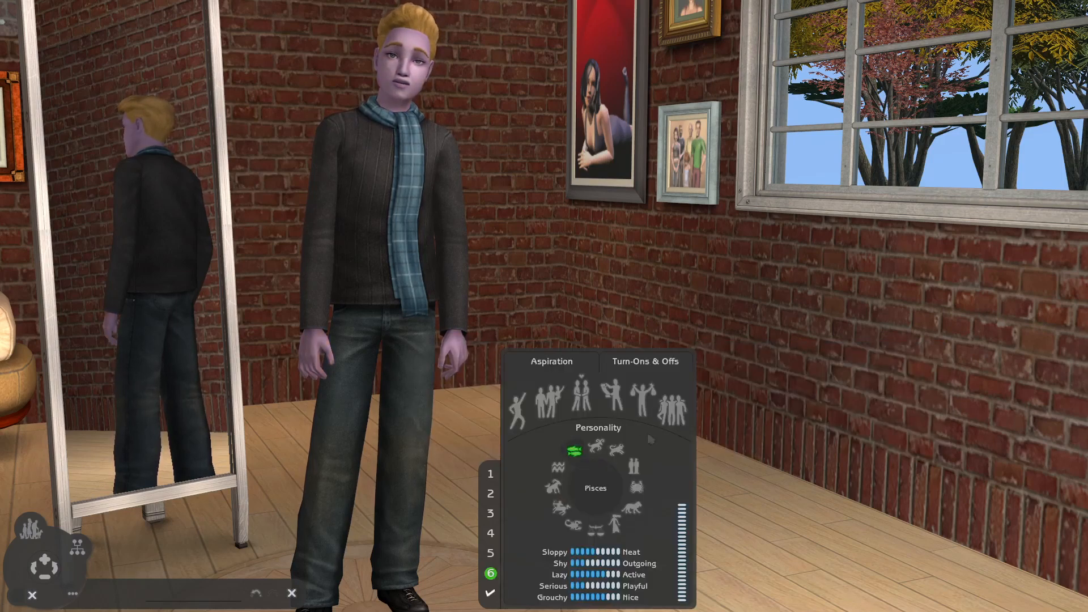
left_click(634, 468)
left_click(672, 410)
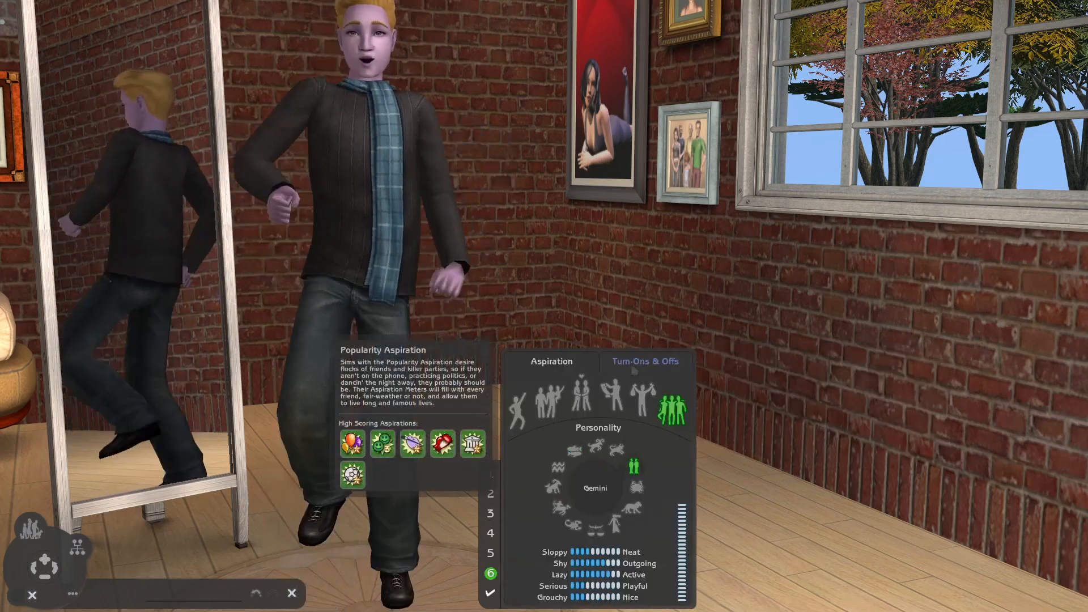
- Choose the crossed-out white symbol and the dark hair trait as the teenage boy's turn-ons and the yellow bottle as his turn-off
left_click(645, 363)
left_click(538, 425)
scroll(541, 338, "down", 2)
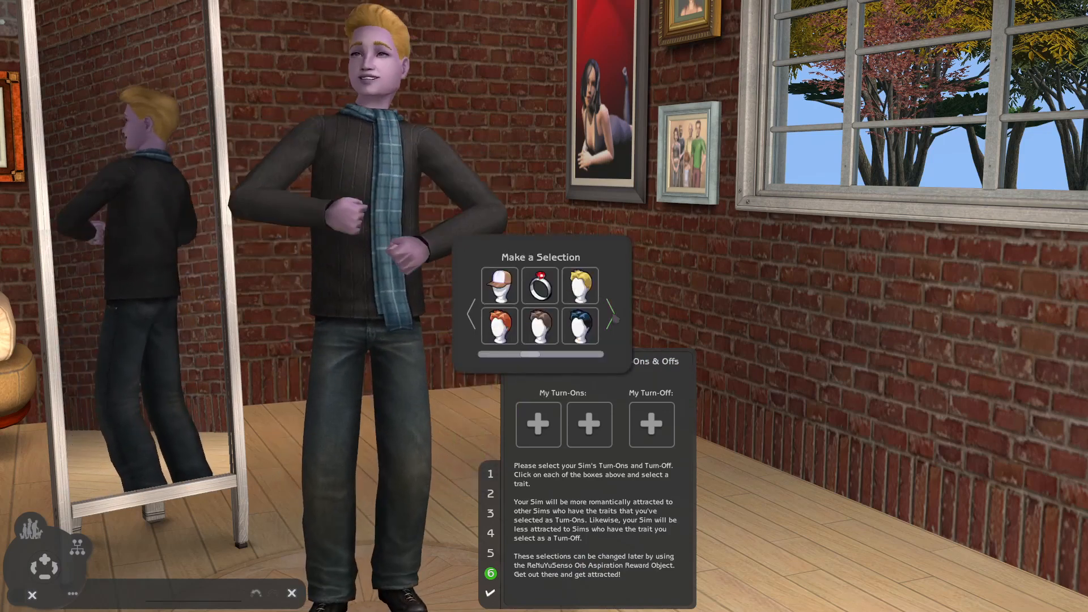
left_click(500, 326)
left_click(590, 425)
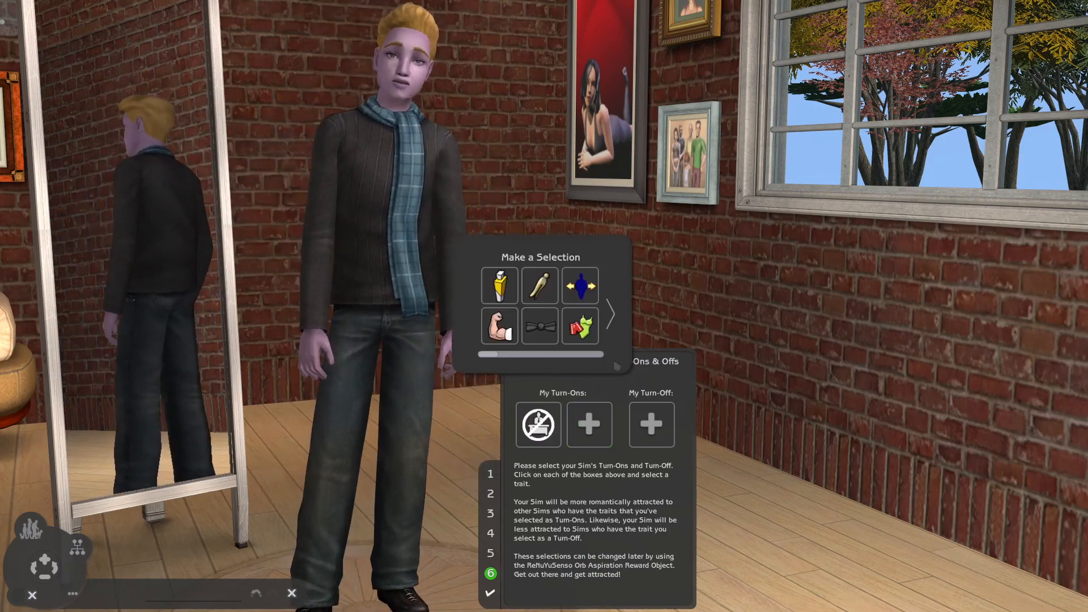
left_click(611, 312)
left_click(610, 312)
left_click(577, 330)
left_click(647, 427)
left_click(499, 285)
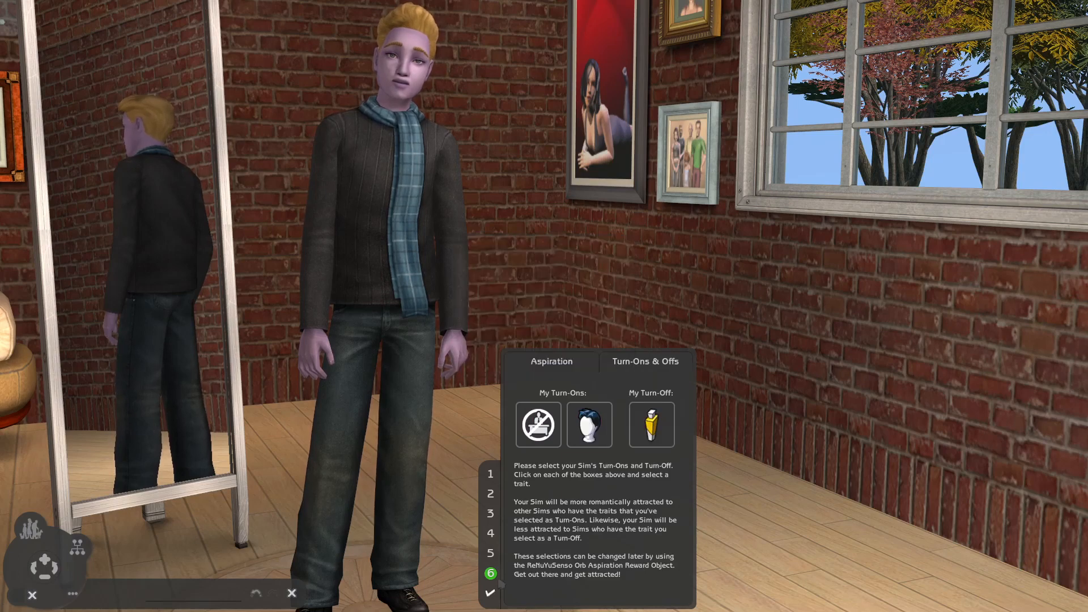
- Enter Boy as the teenage male Sim's first name and accept him into the family
left_click(491, 593)
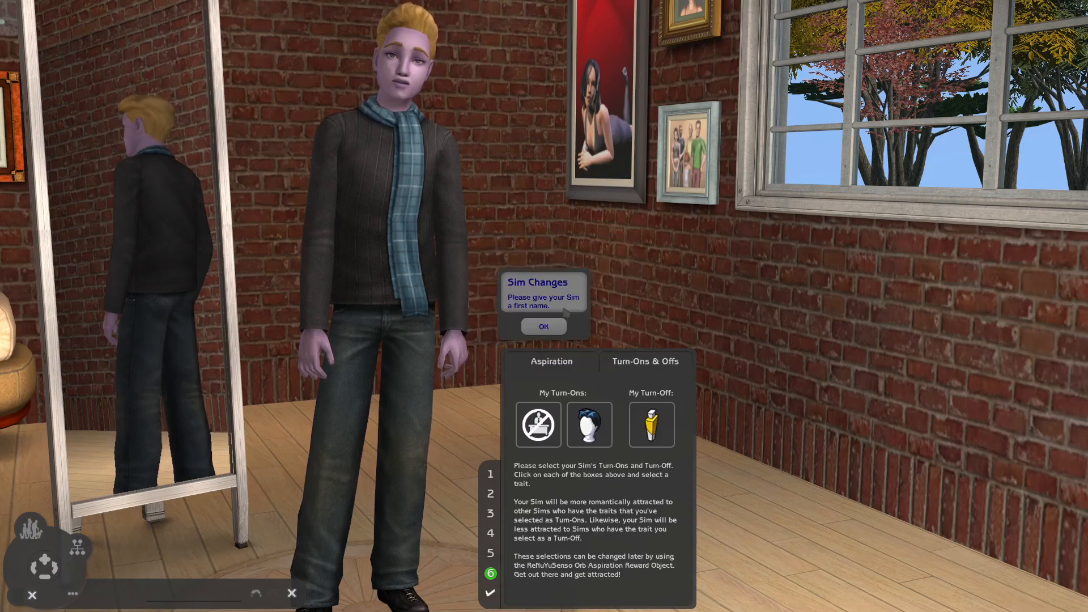
left_click(553, 326)
type("B")
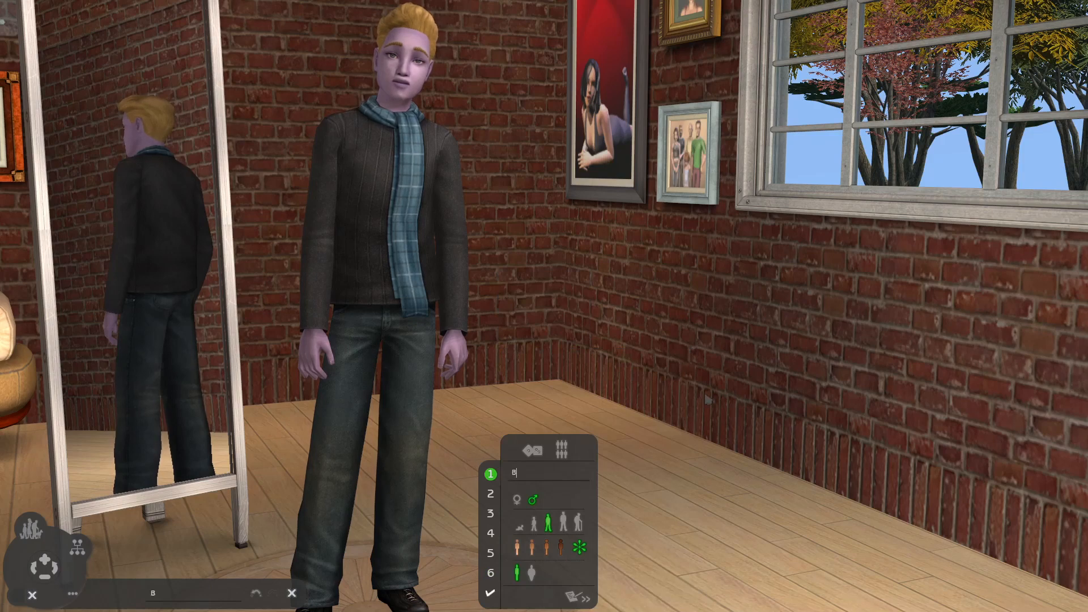
type("oy")
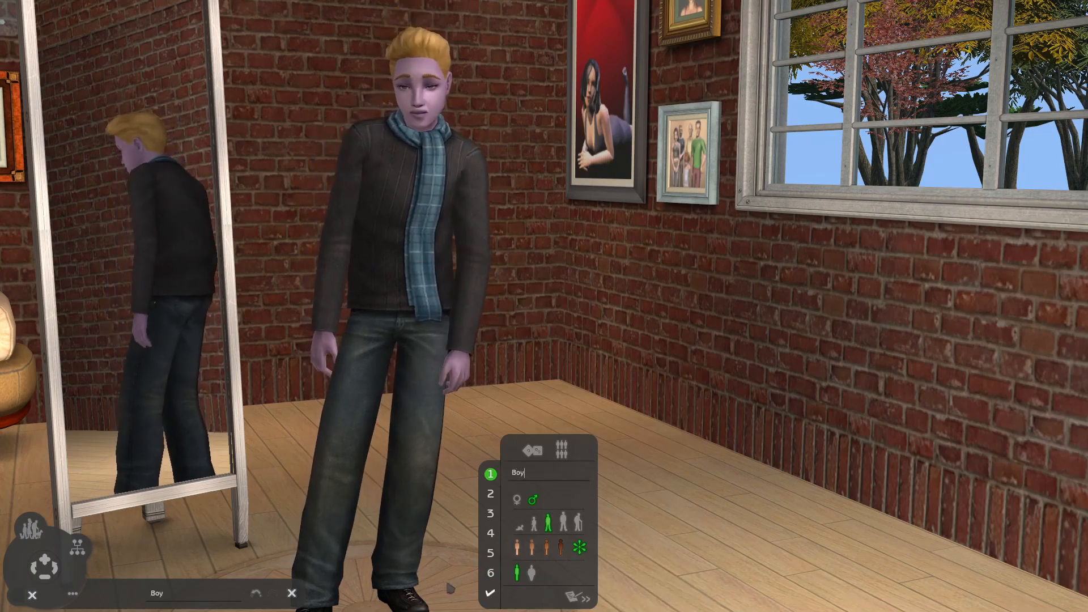
left_click(491, 593)
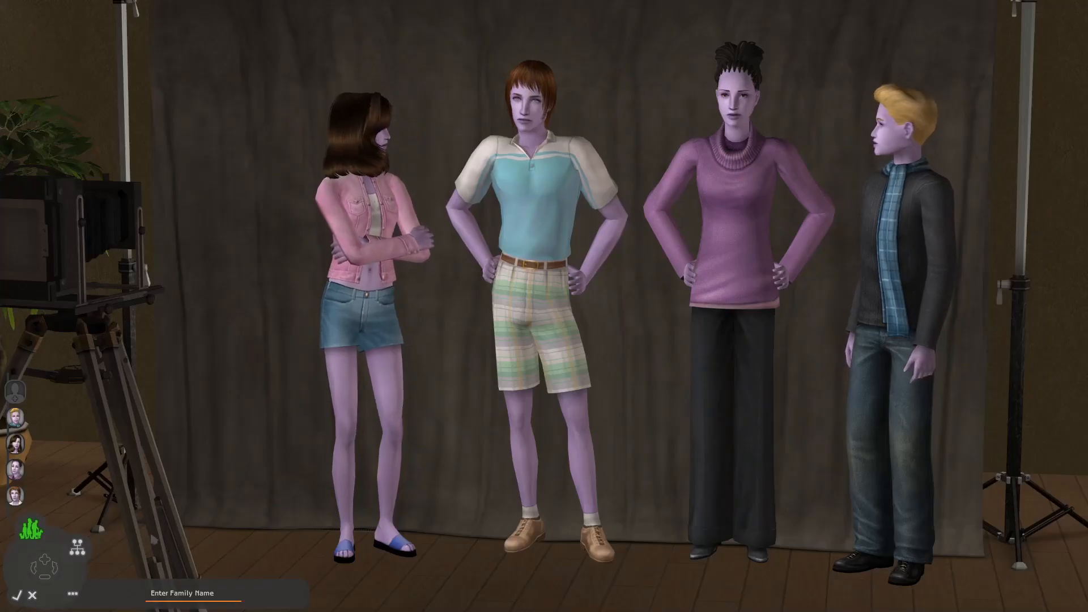
- Make Boy a child of Chick and Girl a child of Dude in the family tree
left_click(77, 547)
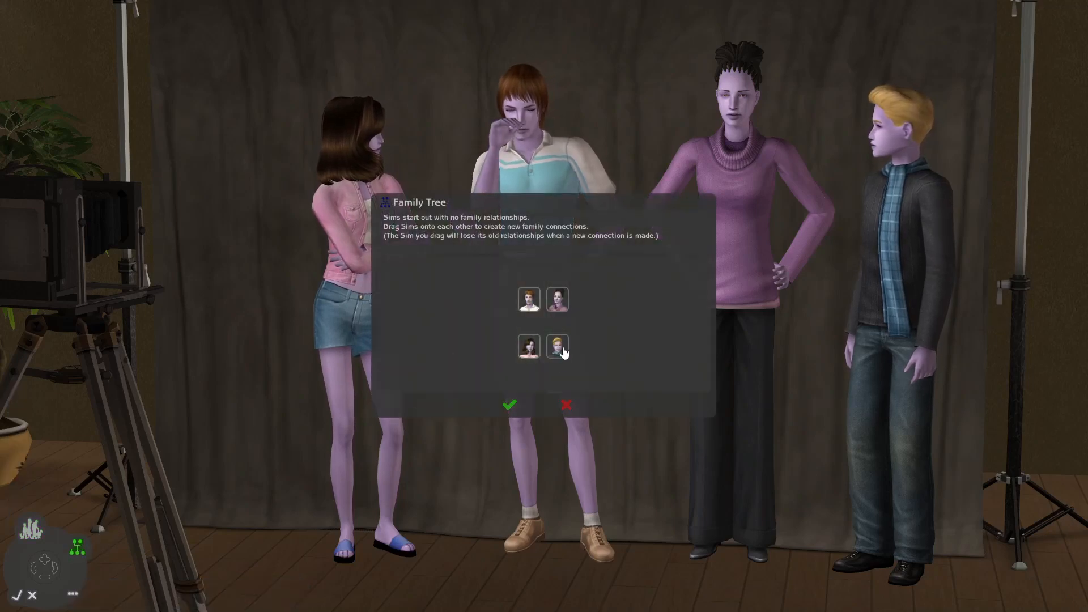
left_click_drag(552, 352, 559, 302)
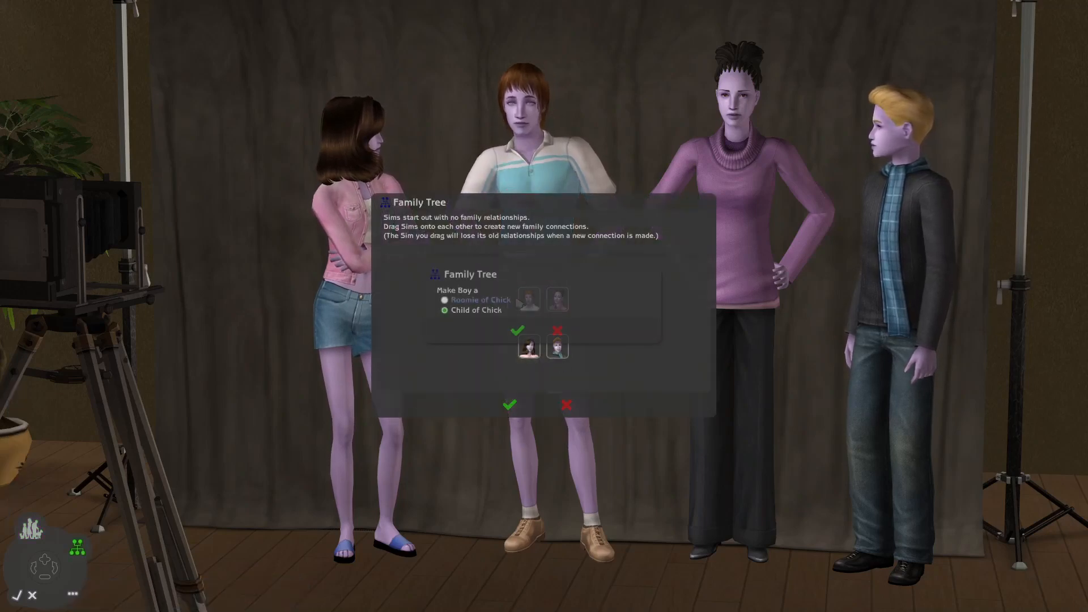
left_click(517, 330)
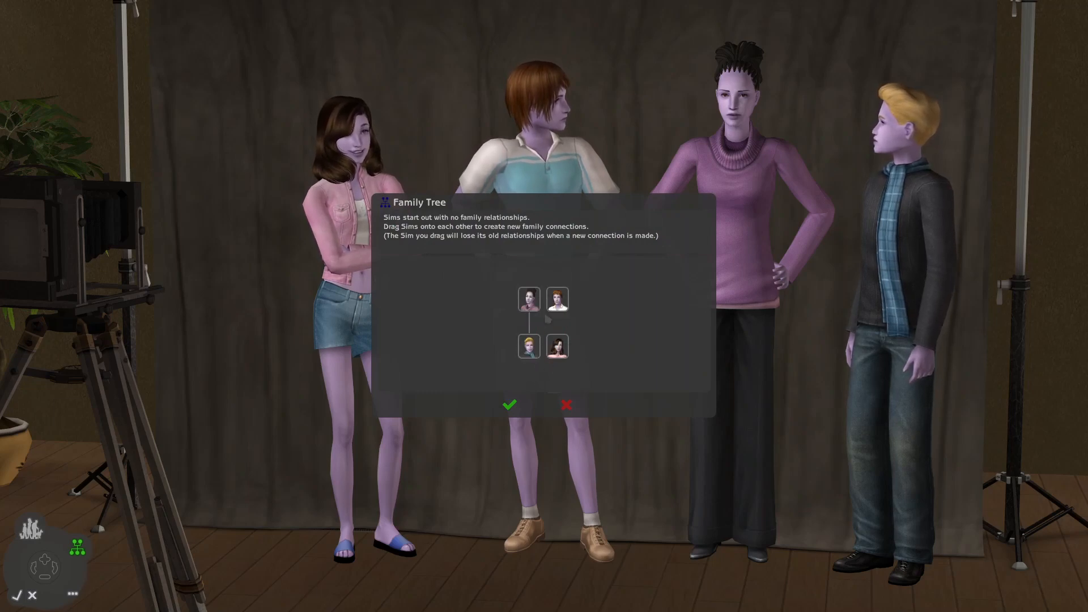
left_click_drag(557, 347, 558, 300)
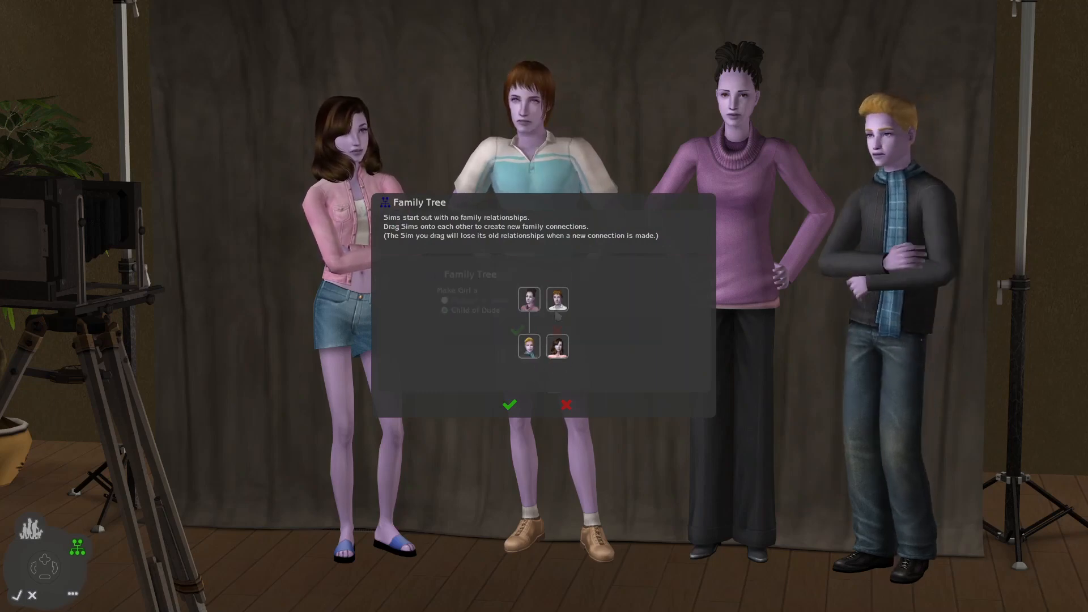
left_click(517, 329)
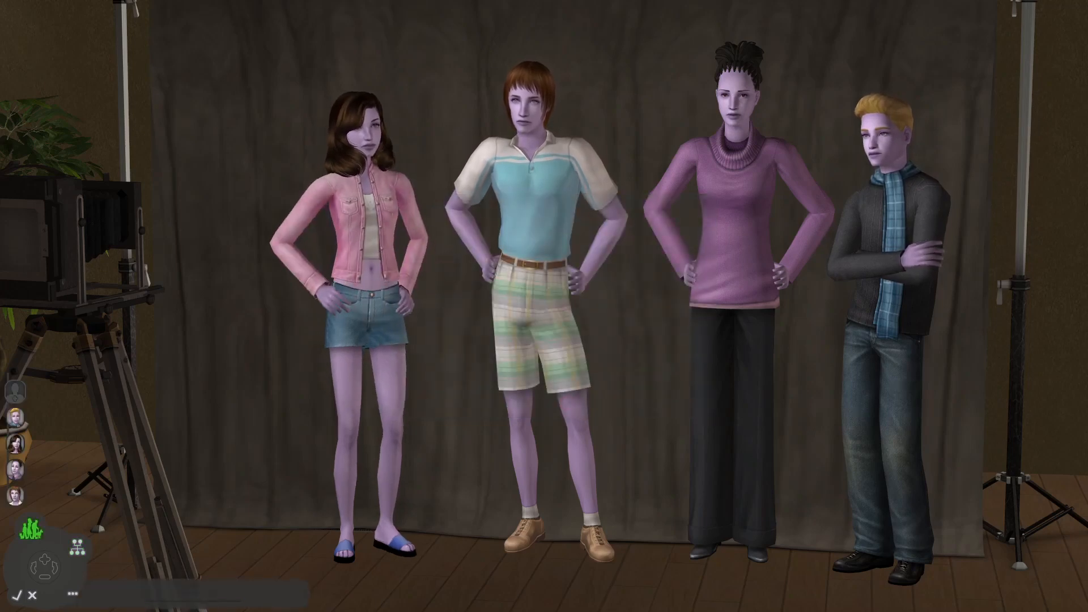
- Enter Purple as the family name and accept the completed family
type("Purple")
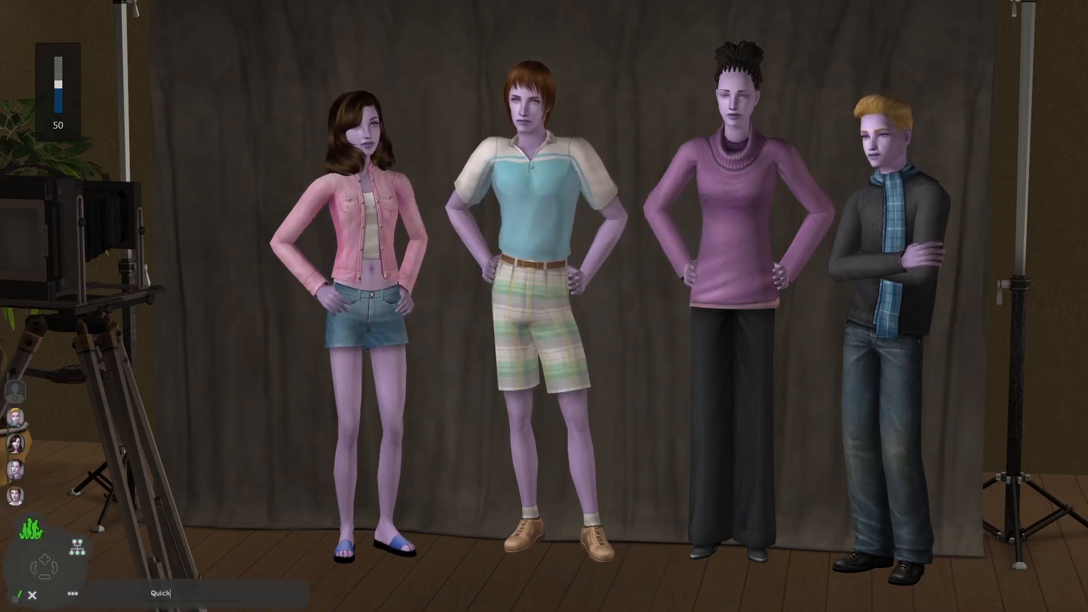
left_click(17, 595)
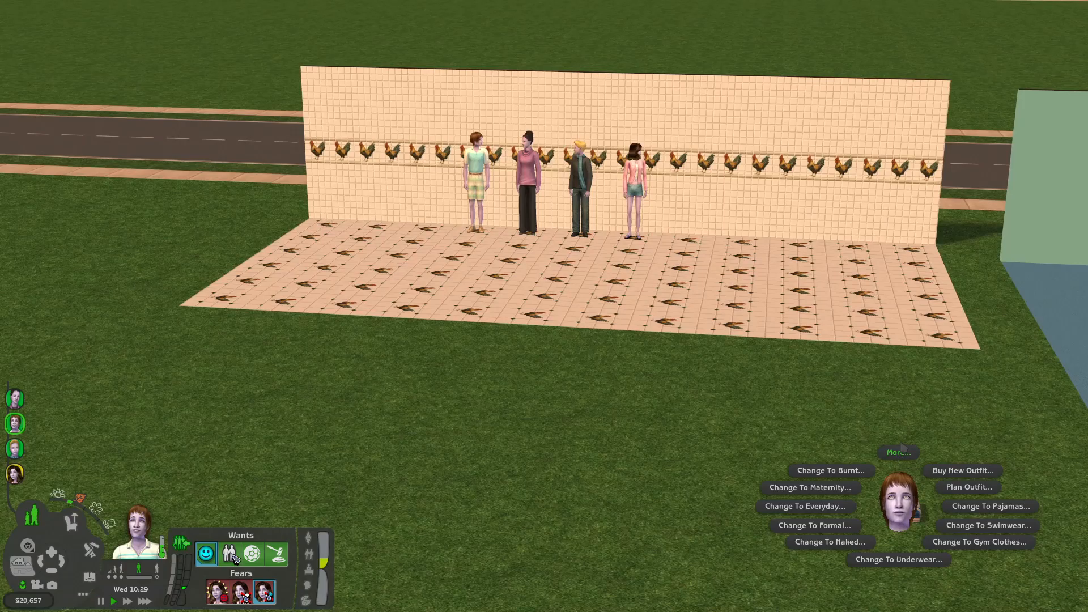
- Change everyone on the lot to the Naked outfit as a group to inspect the skins up close
left_click(905, 453)
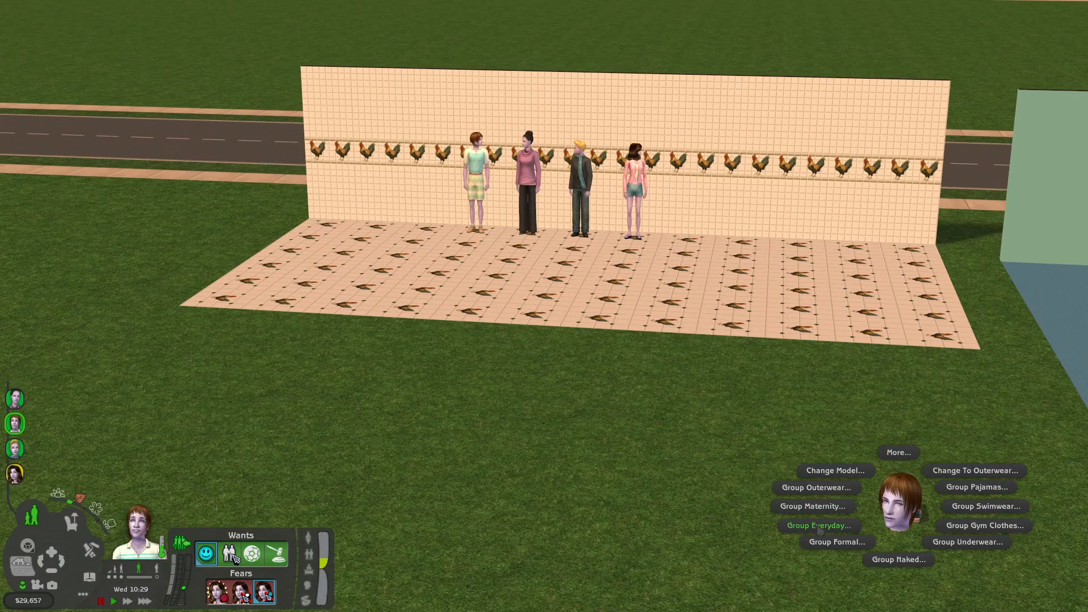
left_click(899, 559)
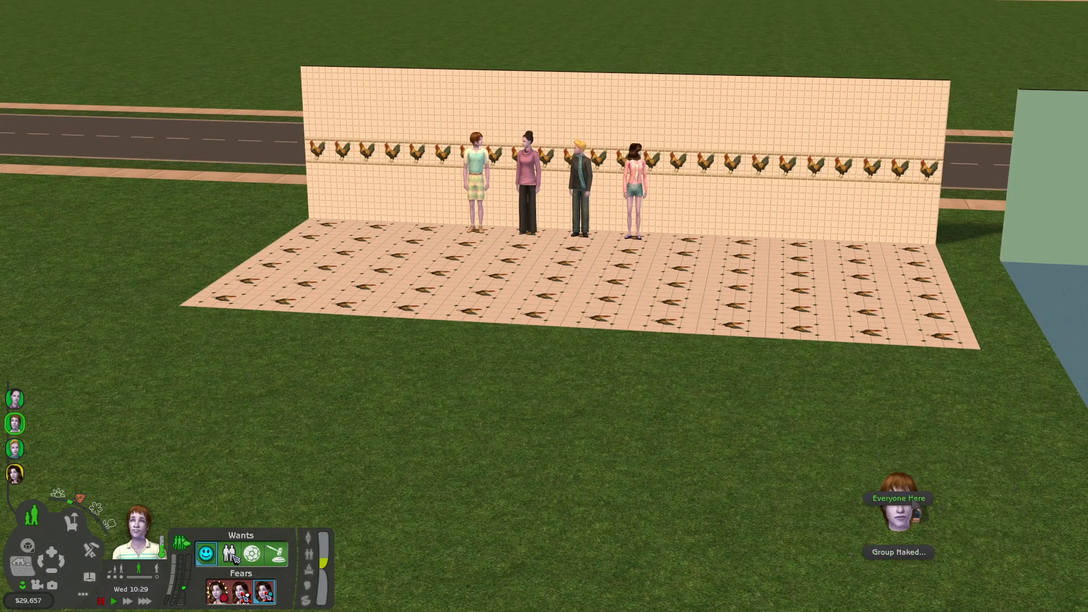
left_click(899, 496)
scroll(901, 362, "up", 5)
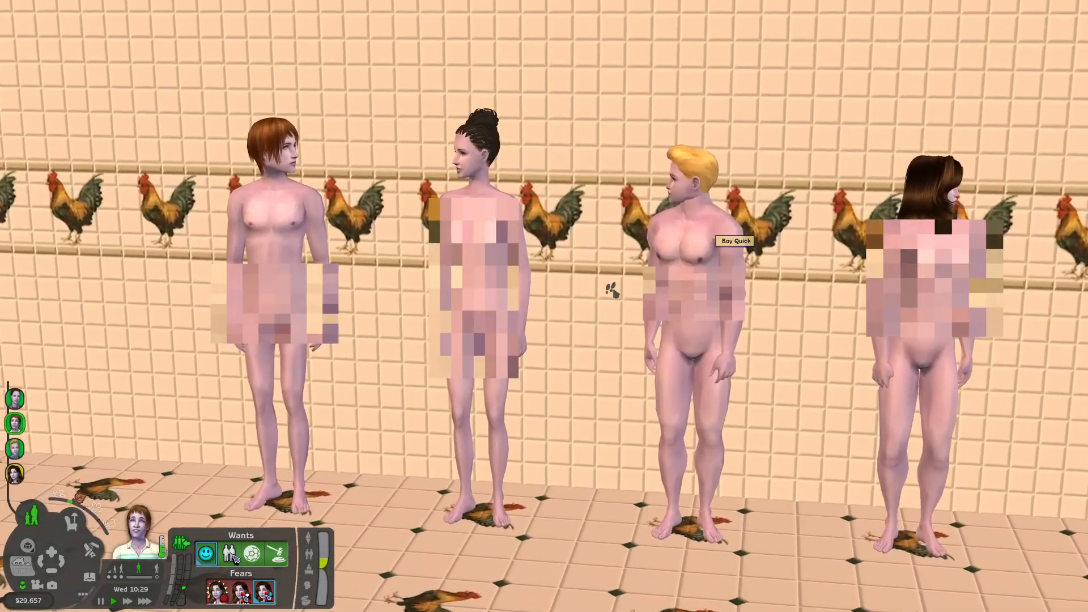
- Examine the lilac skin tone and linked body meshes on the four Sims standing along the wall
scroll(612, 290, "up", 1)
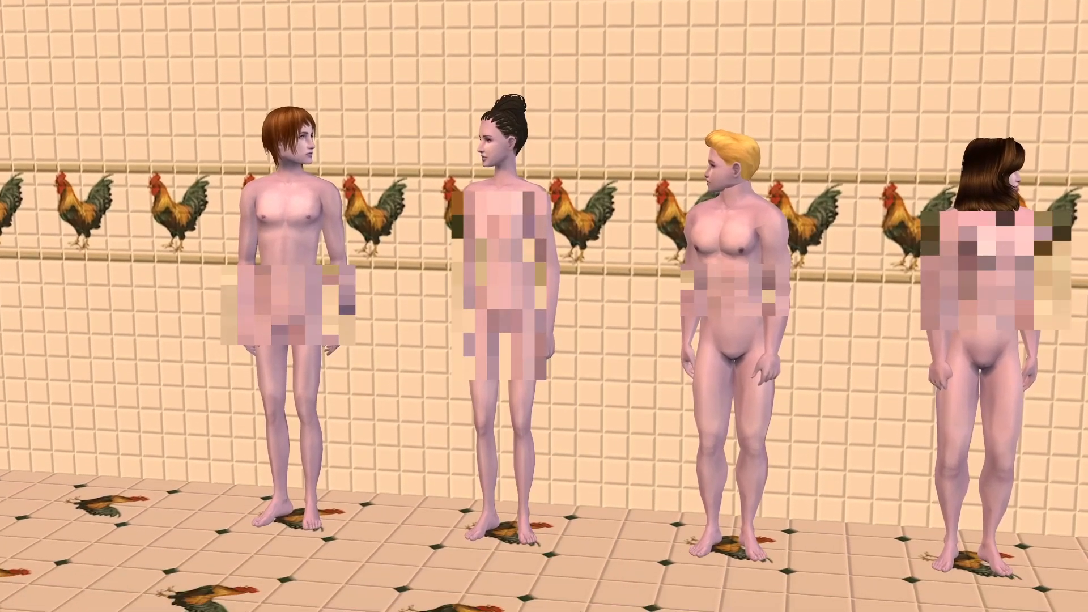
key("w")
key("w")
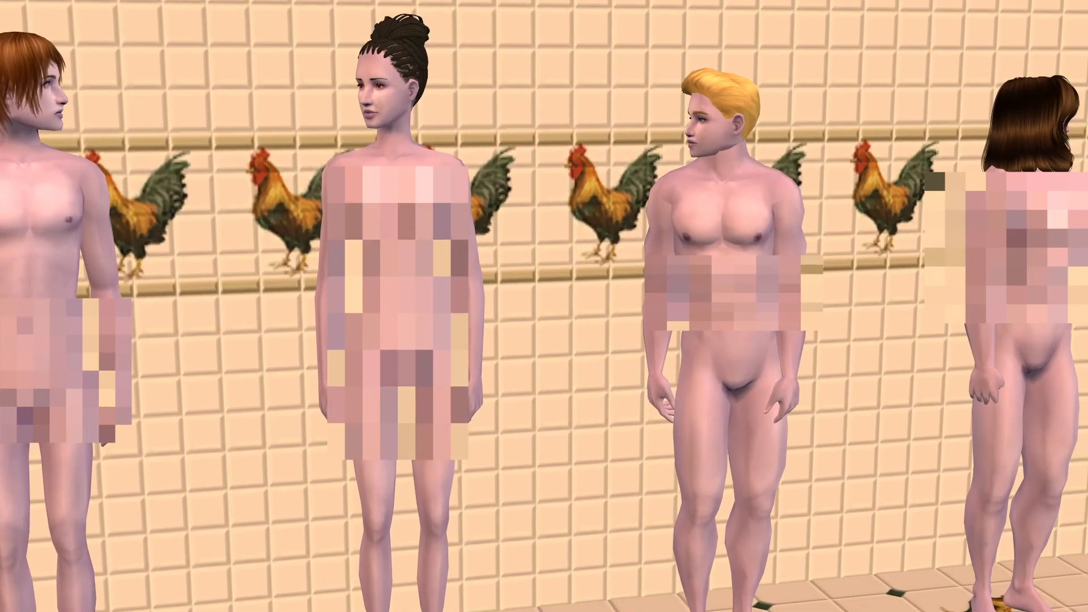
key("d")
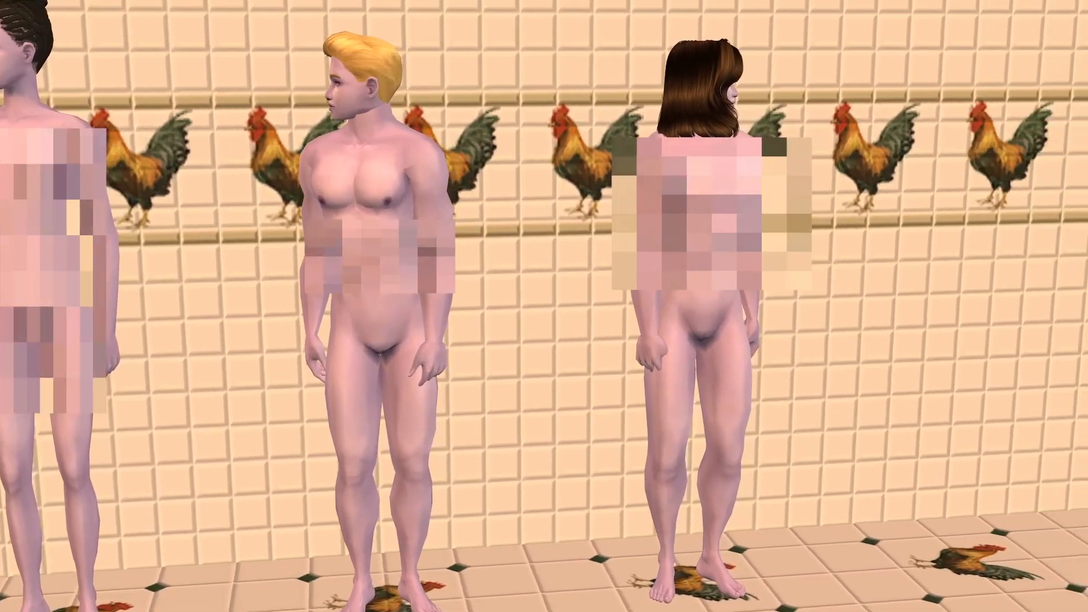
key("s")
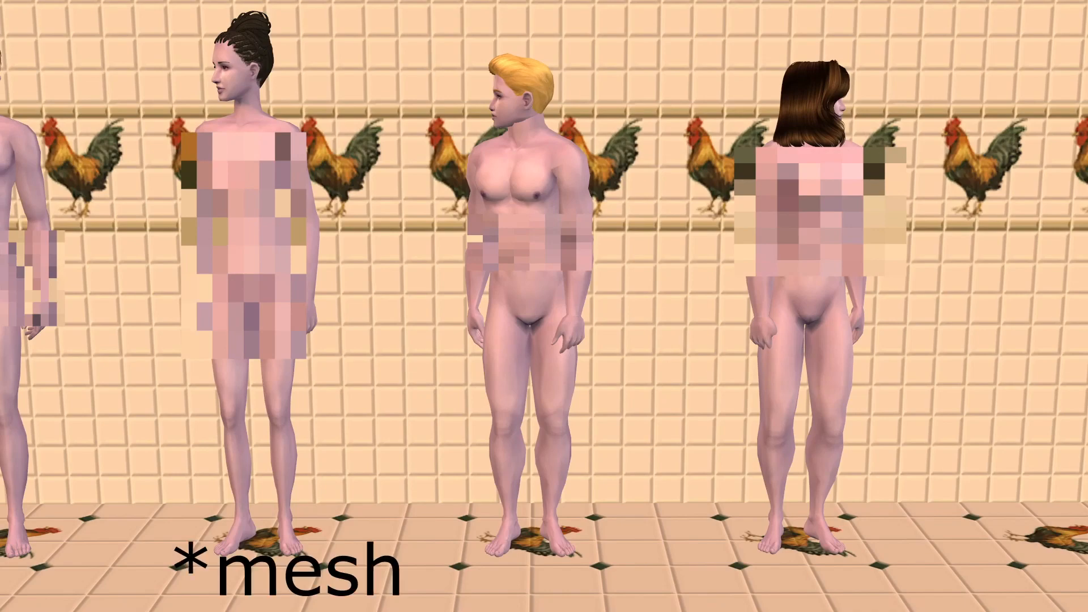
key("a")
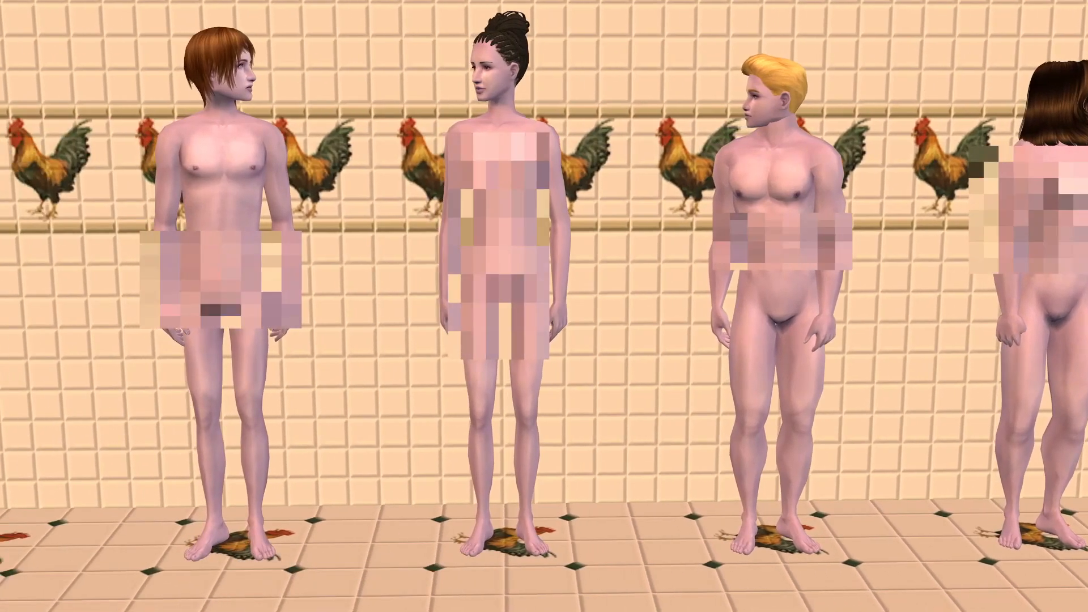
key("d")
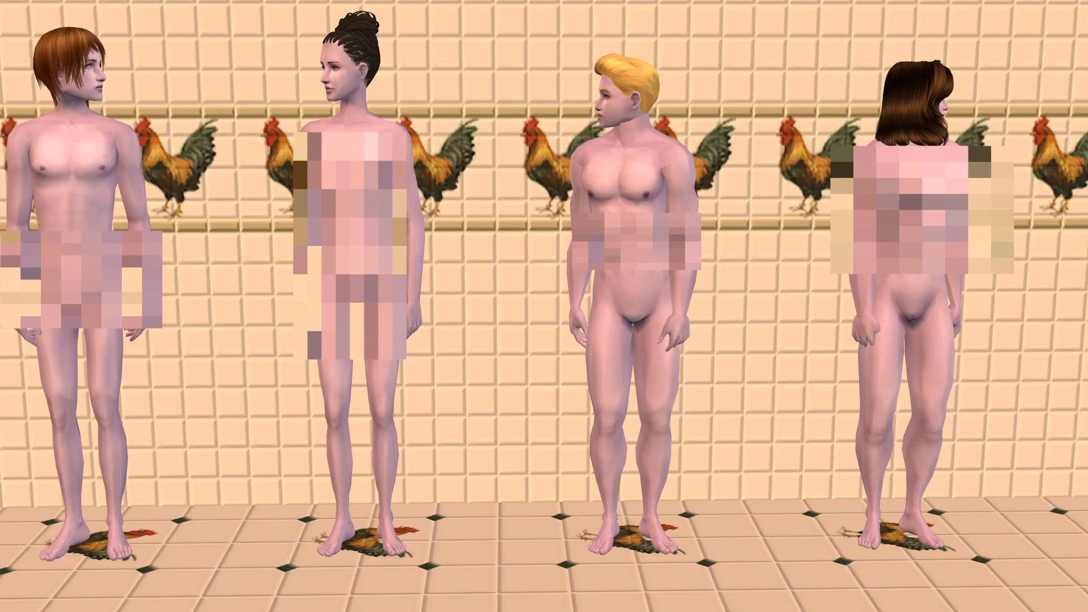
key("a")
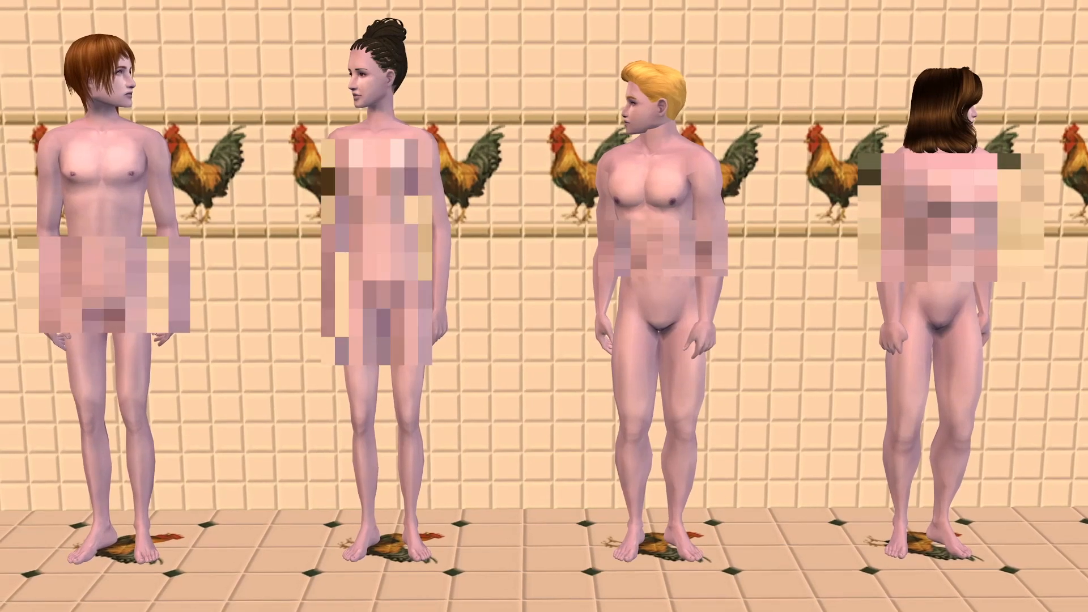
key("Tab")
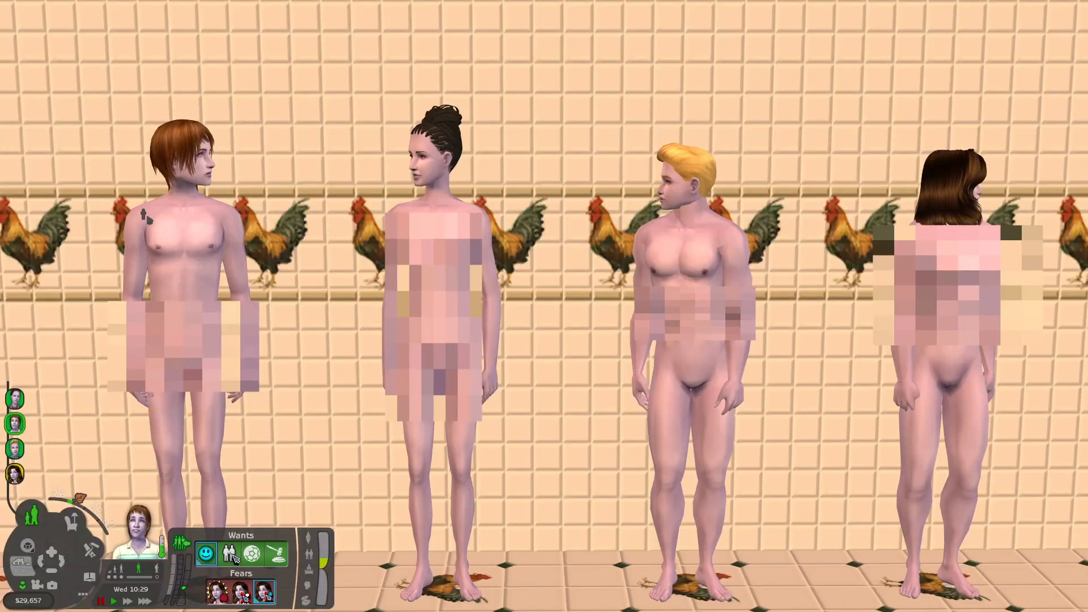